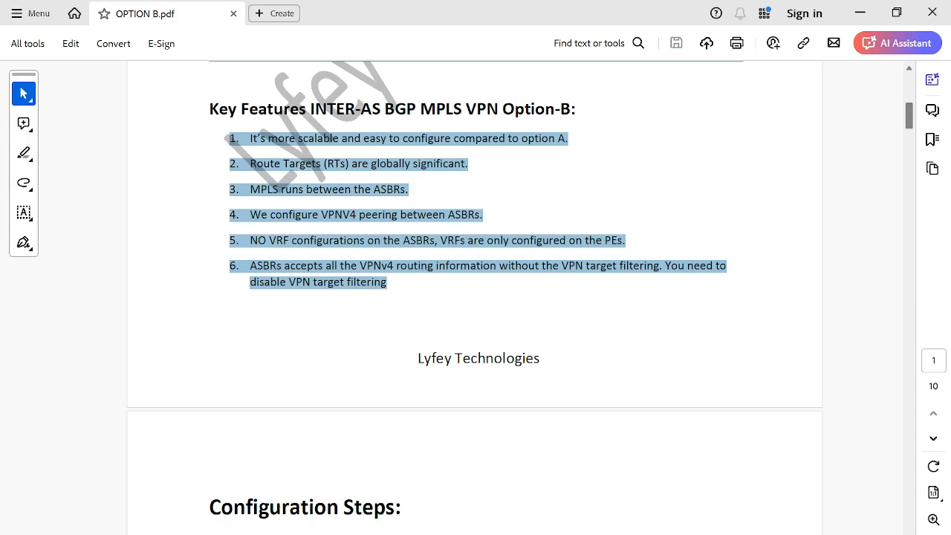
Step: Scroll through the Option B key features to the Step 1 system name and interface IP configuration in the PDF
{"action": "scroll", "coordinate": [475, 297], "scroll_direction": "down", "scroll_amount": 1}
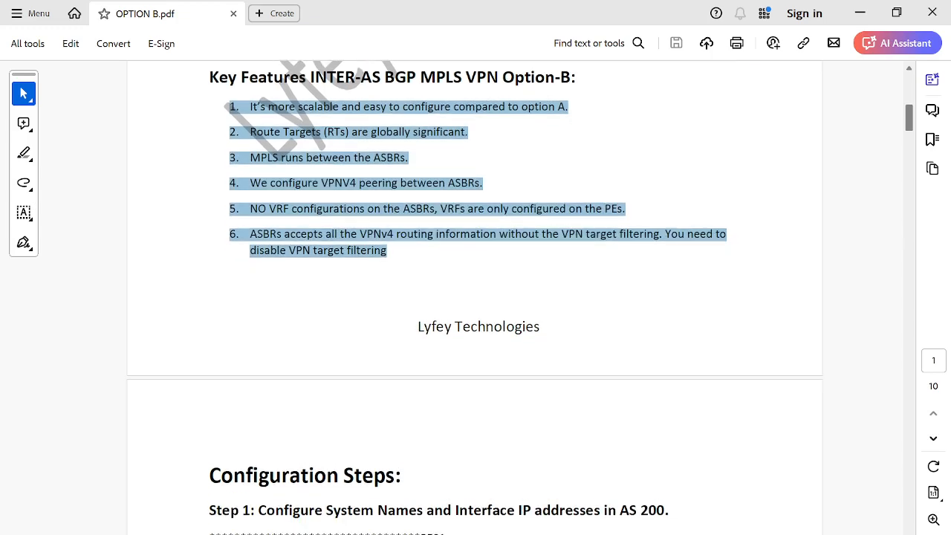
{"action": "scroll", "coordinate": [475, 297], "scroll_direction": "down", "scroll_amount": 2}
{"action": "scroll", "coordinate": [474, 297], "scroll_direction": "down", "scroll_amount": 2}
{"action": "scroll", "coordinate": [475, 297], "scroll_direction": "down", "scroll_amount": 2}
{"action": "scroll", "coordinate": [475, 297], "scroll_direction": "down", "scroll_amount": 3}
{"action": "scroll", "coordinate": [475, 297], "scroll_direction": "down", "scroll_amount": 1}
{"action": "scroll", "coordinate": [474, 297], "scroll_direction": "down", "scroll_amount": 1}
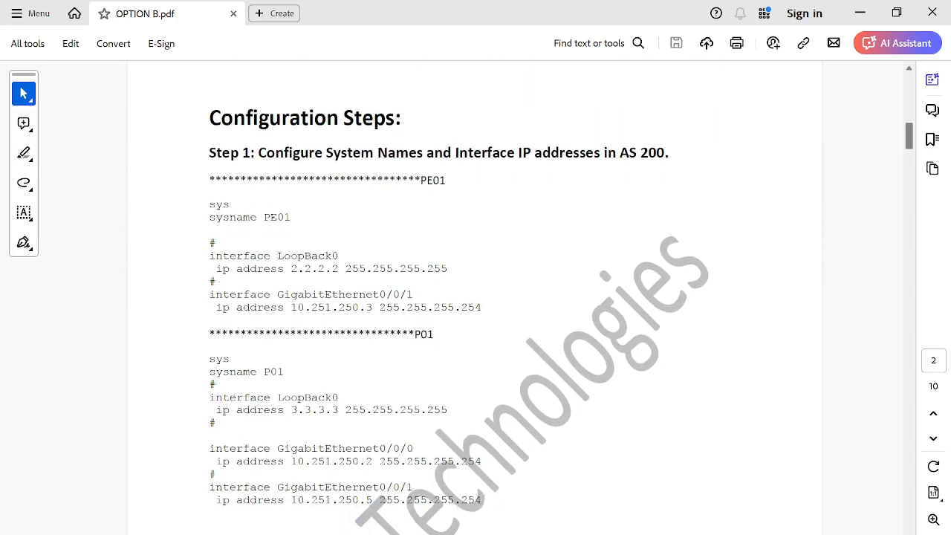
{"action": "scroll", "coordinate": [474, 297], "scroll_direction": "down", "scroll_amount": 2}
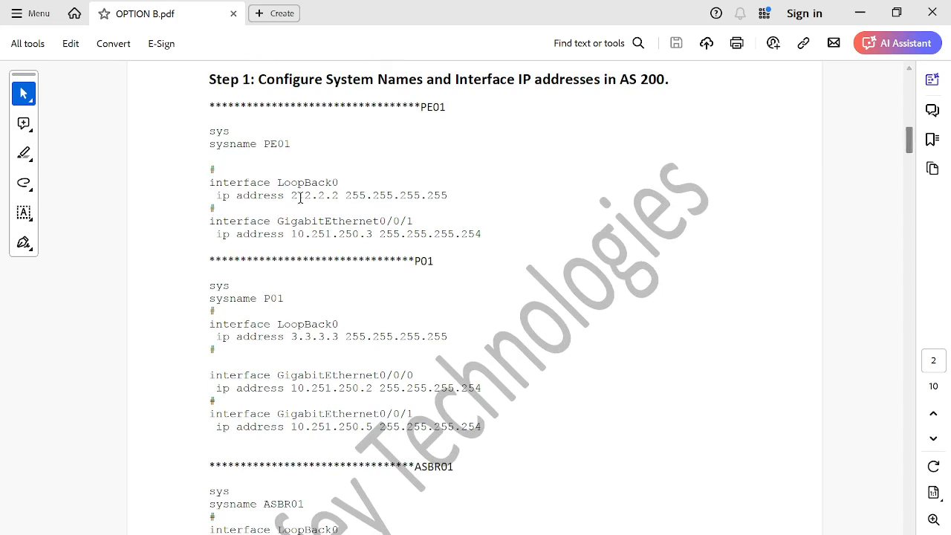
Step: Highlight the PE01, P01 and ASBR01 configuration blocks in the PDF, then switch to eNSP
{"action": "left_click_drag", "start_coordinate": [212, 131], "coordinate": [482, 236]}
{"action": "left_click_drag", "start_coordinate": [202, 286], "coordinate": [439, 419]}
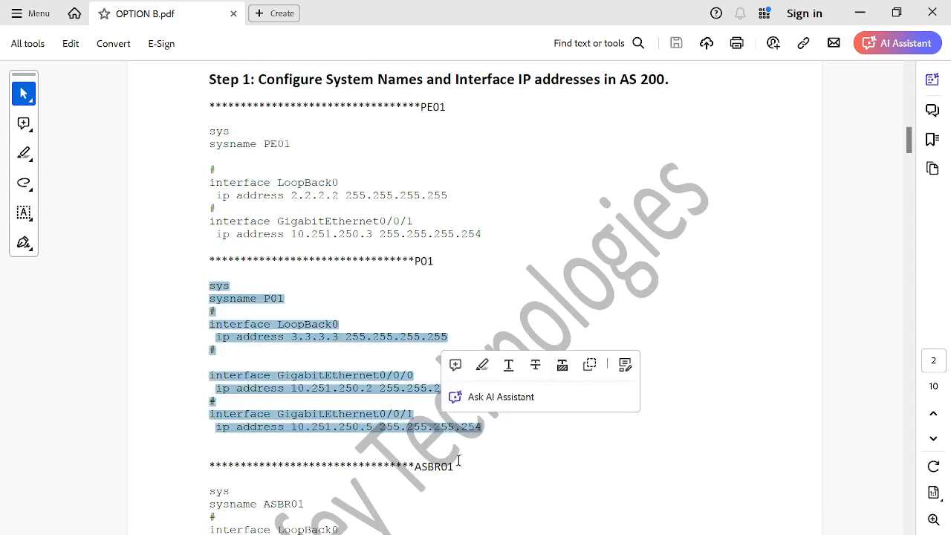
{"action": "scroll", "coordinate": [907, 529], "scroll_direction": "down", "scroll_amount": 5}
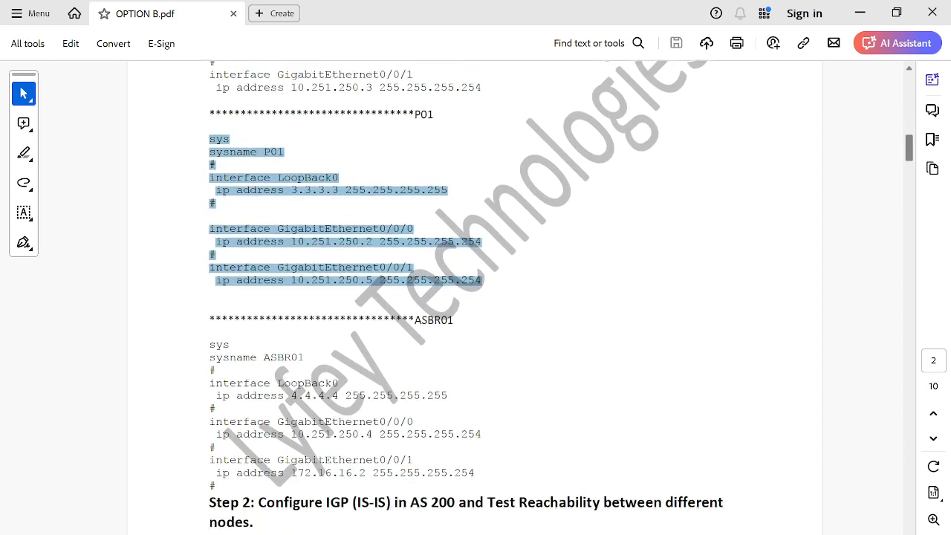
{"action": "scroll", "coordinate": [637, 424], "scroll_direction": "down", "scroll_amount": 2}
{"action": "left_click_drag", "start_coordinate": [212, 297], "coordinate": [474, 428]}
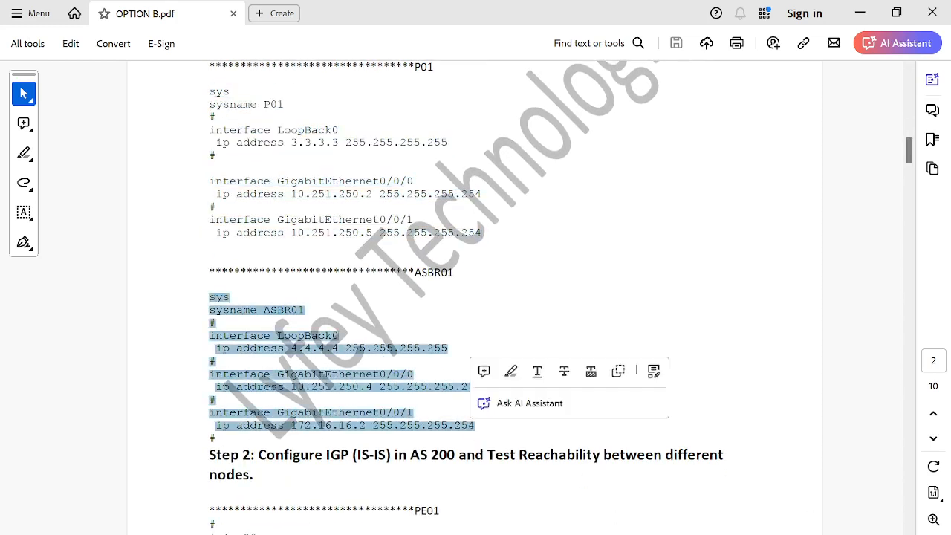
{"action": "left_click", "coordinate": [496, 512]}
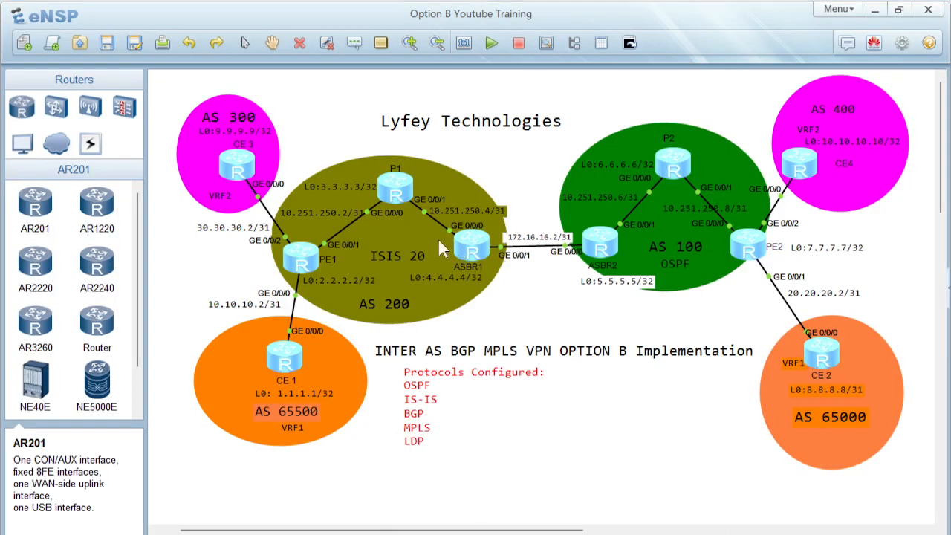
Step: Open the PE1 router console and try to run undo terminal
{"action": "double_click", "coordinate": [301, 256]}
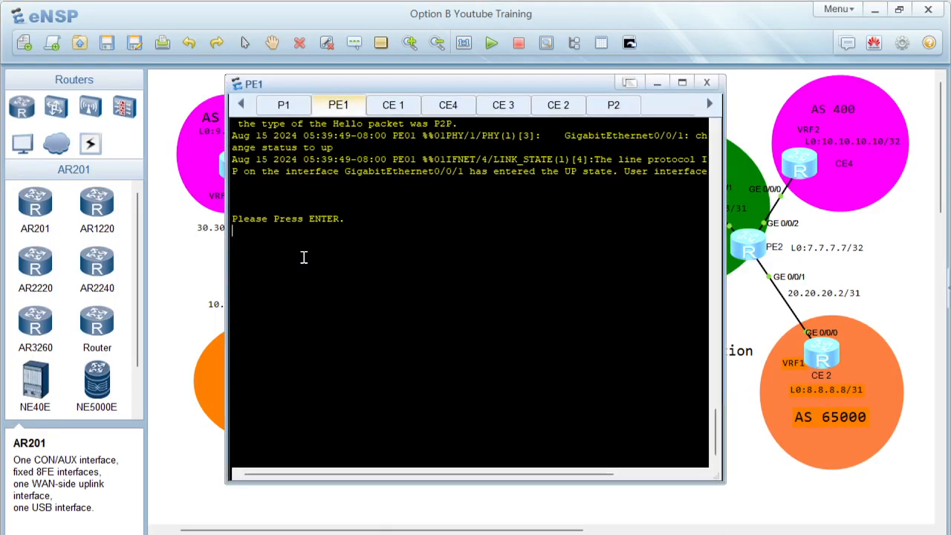
{"action": "key", "text": "Return"}
{"action": "key", "text": "Return"}
{"action": "key", "text": "Return"}
{"action": "type", "text": "undo ter"}
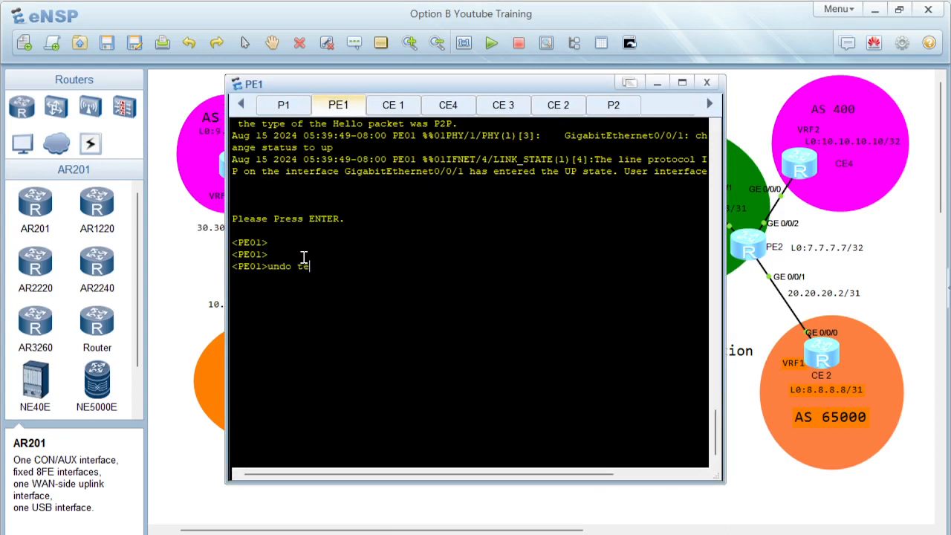
{"action": "key", "text": "Tab"}
{"action": "key", "text": "Return"}
Step: Disable terminal log monitoring on PE1 with the undo terminal monitor command
{"action": "key", "text": "Return"}
{"action": "key", "text": "Return"}
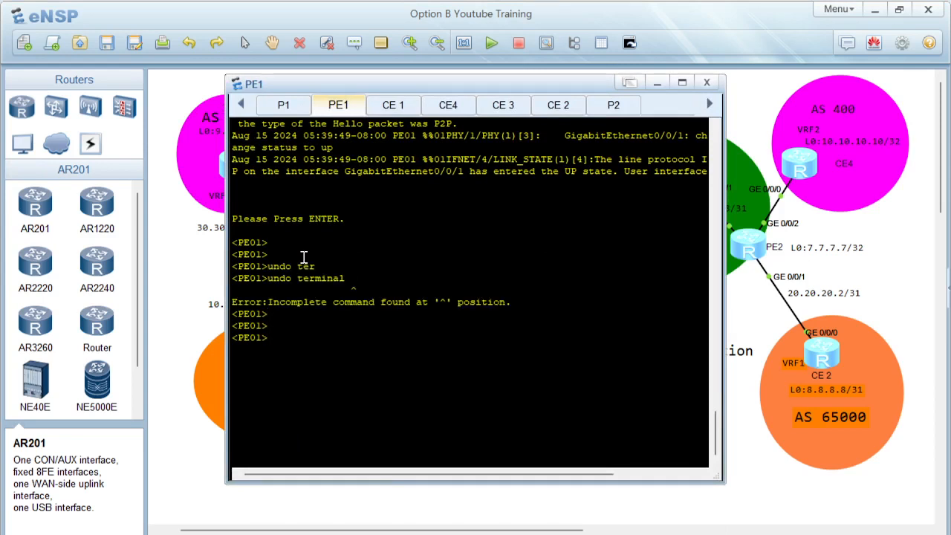
{"action": "type", "text": "uundo ter"}
{"action": "key", "text": "Tab"}
{"action": "key", "text": "Return"}
{"action": "type", "text": "undo ter"}
{"action": "key", "text": "Tab"}
{"action": "type", "text": "mon"}
{"action": "key", "text": "Tab"}
Step: Display PE1's interface summary with display ip interface brief, review its GigabitEthernet interfaces, and close the console
{"action": "key", "text": "Return"}
{"action": "key", "text": "Return"}
{"action": "key", "text": "Return"}
{"action": "type", "text": "displ"}
{"action": "key", "text": "Tab"}
{"action": "type", "text": "ip interf"}
{"action": "key", "text": "Tab"}
{"action": "type", "text": "b"}
{"action": "key", "text": "Tab"}
{"action": "key", "text": "Return"}
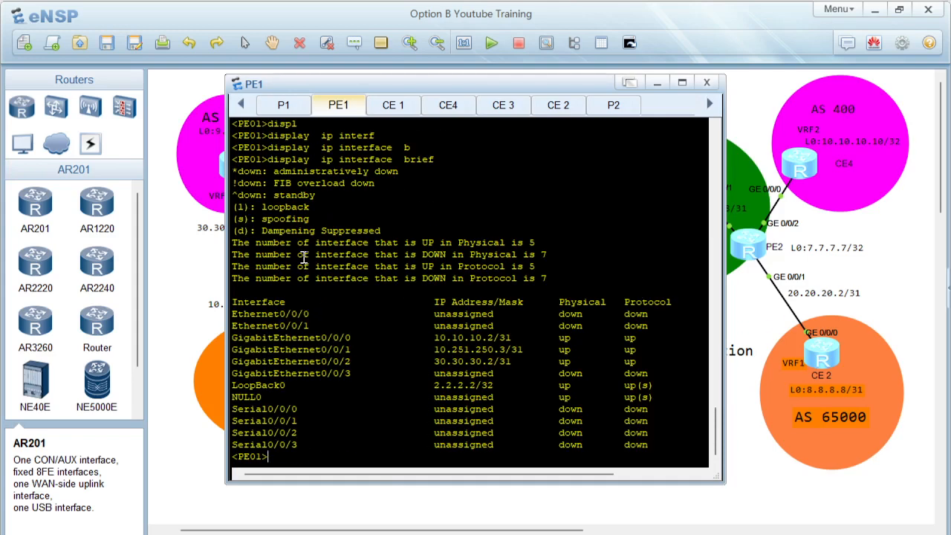
{"action": "left_click_drag", "start_coordinate": [263, 337], "coordinate": [648, 349]}
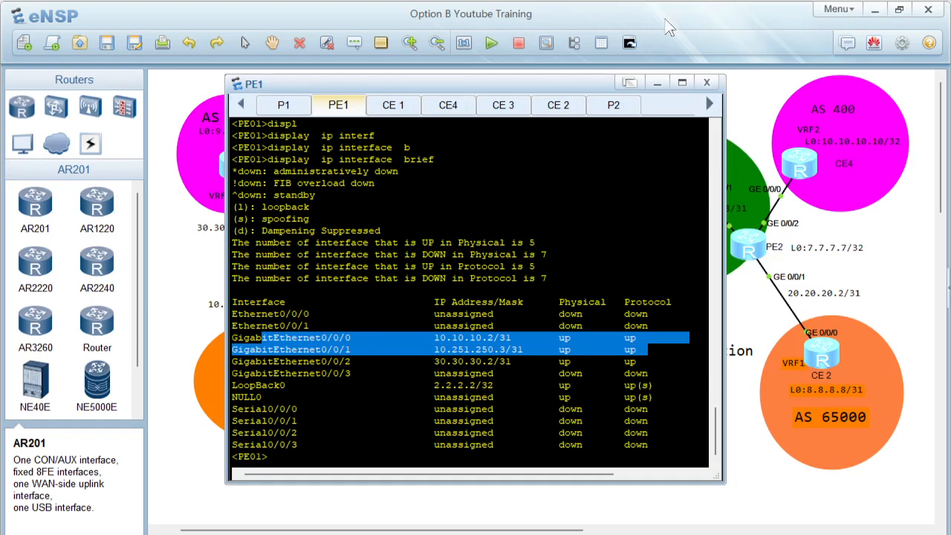
{"action": "left_click", "coordinate": [656, 83]}
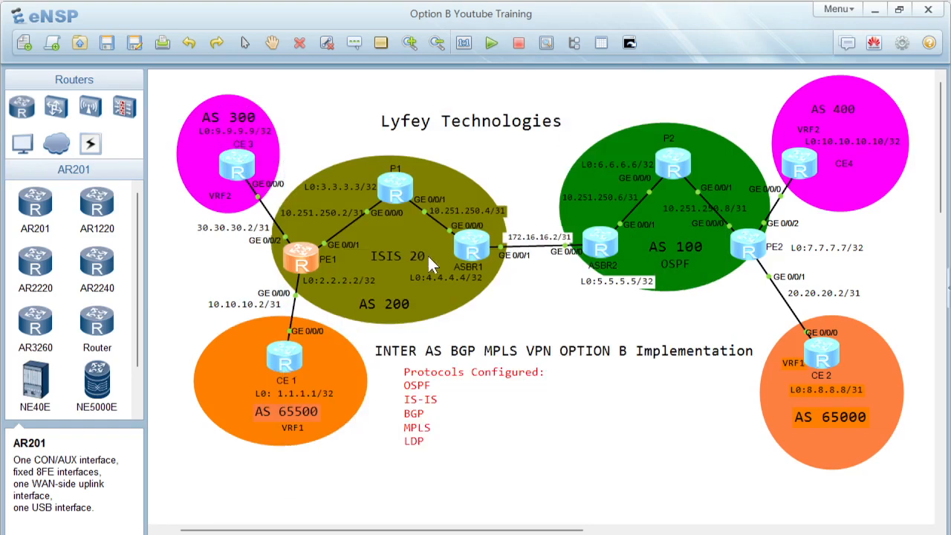
Step: Open the ASBR1 console, display its interface summary with display ip interface brief, and review the GigabitEthernet and LoopBack0 addresses
{"action": "double_click", "coordinate": [465, 257]}
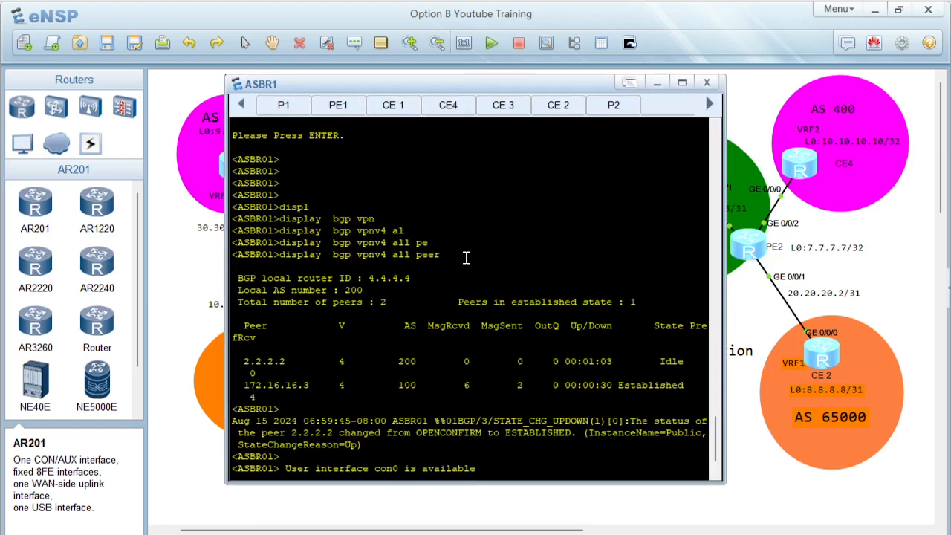
{"action": "key", "text": "Return"}
{"action": "key", "text": "Return"}
{"action": "type", "text": "display  ip inter"}
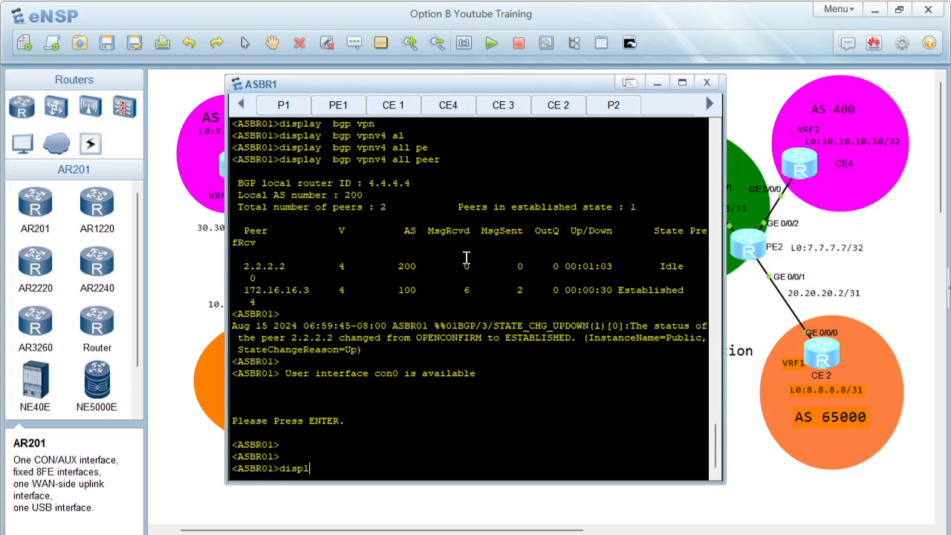
{"action": "key", "text": "Tab"}
{"action": "type", "text": "ip interf"}
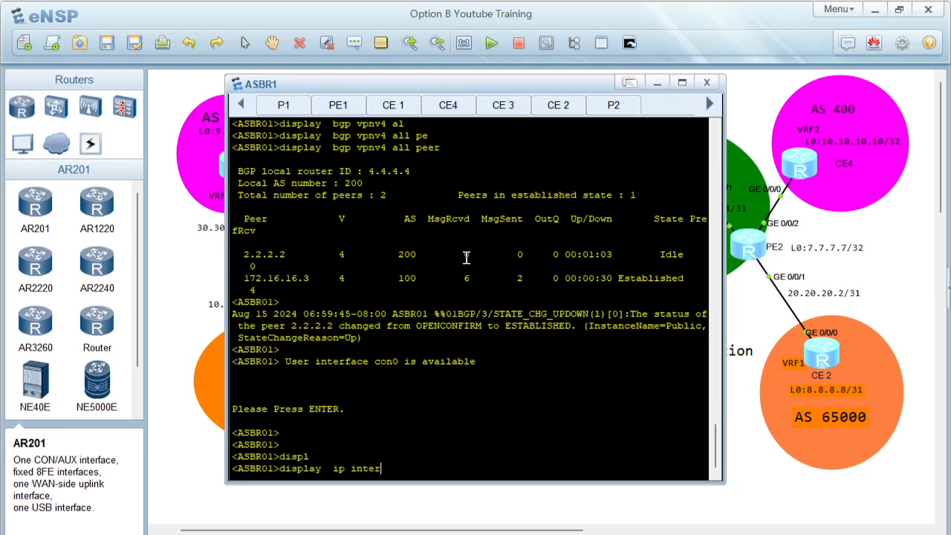
{"action": "key", "text": "Tab"}
{"action": "type", "text": "b"}
{"action": "key", "text": "Tab"}
{"action": "key", "text": "Return"}
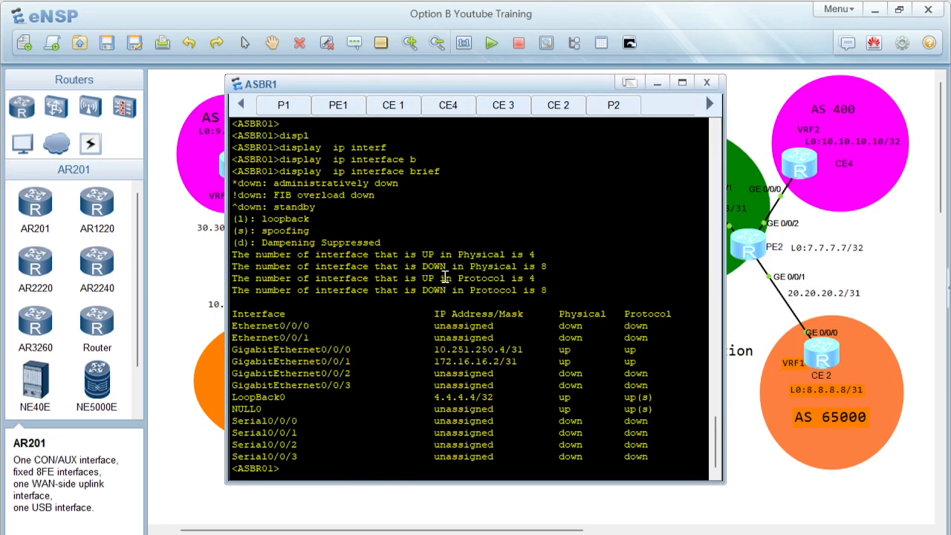
{"action": "left_click_drag", "start_coordinate": [279, 351], "coordinate": [648, 361]}
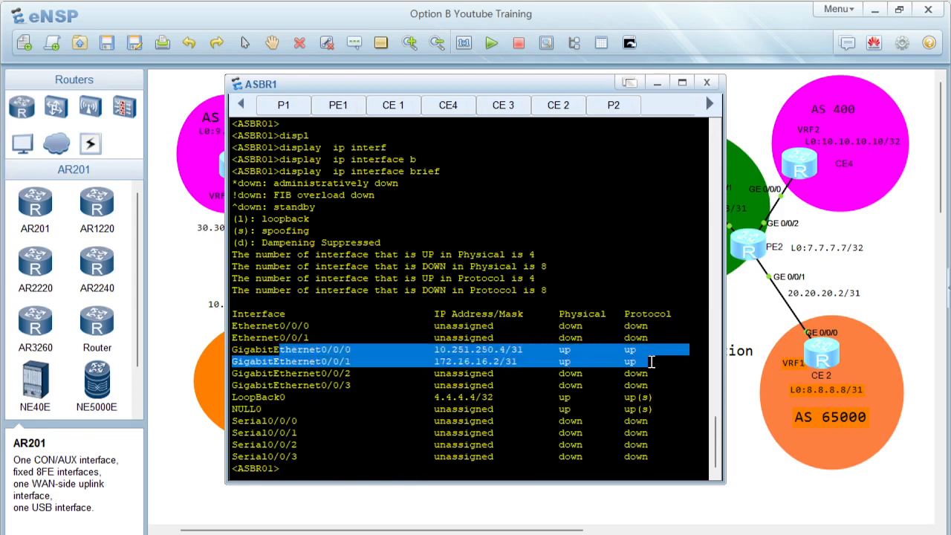
{"action": "left_click_drag", "start_coordinate": [238, 396], "coordinate": [577, 397]}
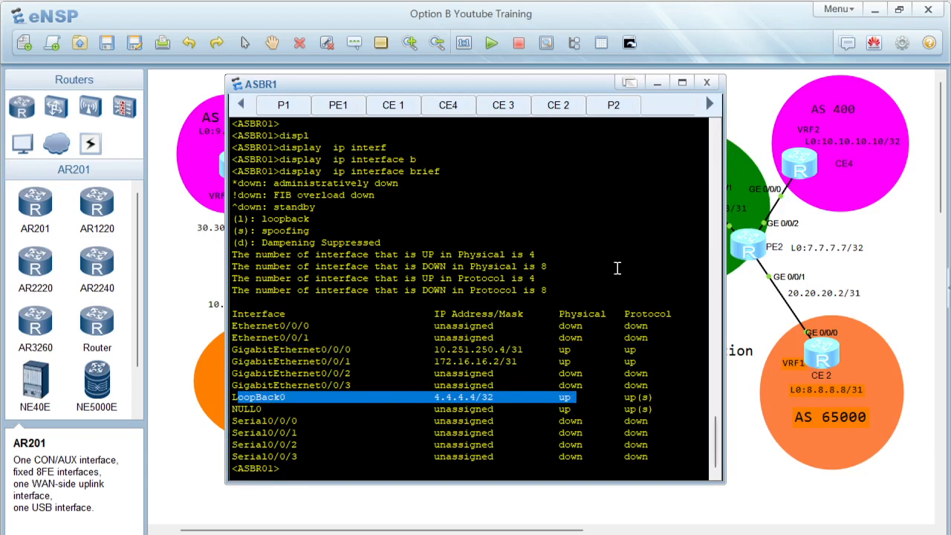
{"action": "left_click", "coordinate": [657, 82]}
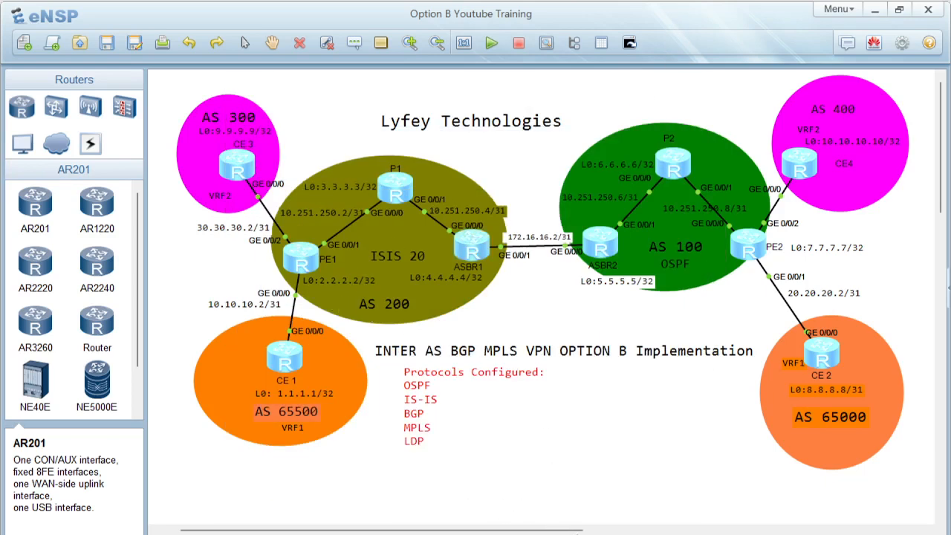
Step: Return to the PDF and read the Step 2 IS-IS process configuration for PE01
{"action": "left_click", "coordinate": [586, 534]}
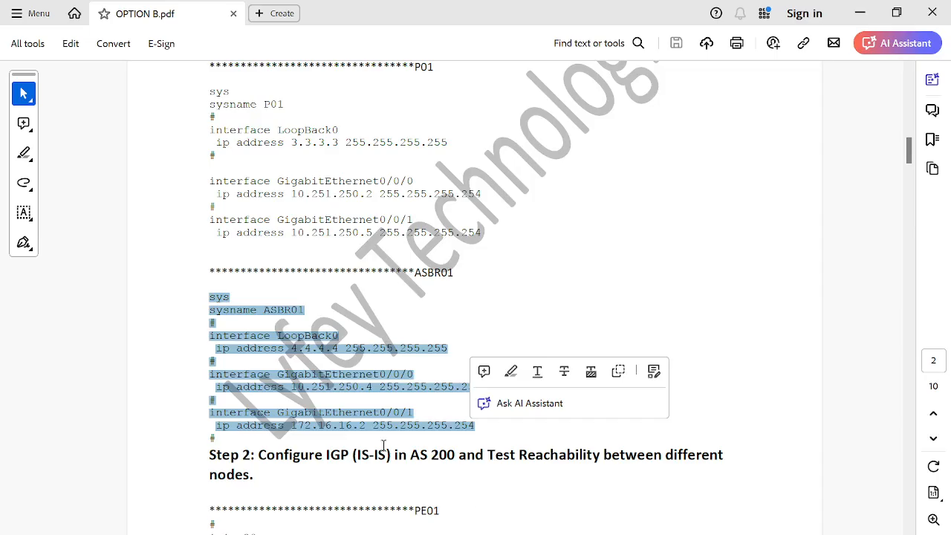
{"action": "left_click", "coordinate": [234, 306]}
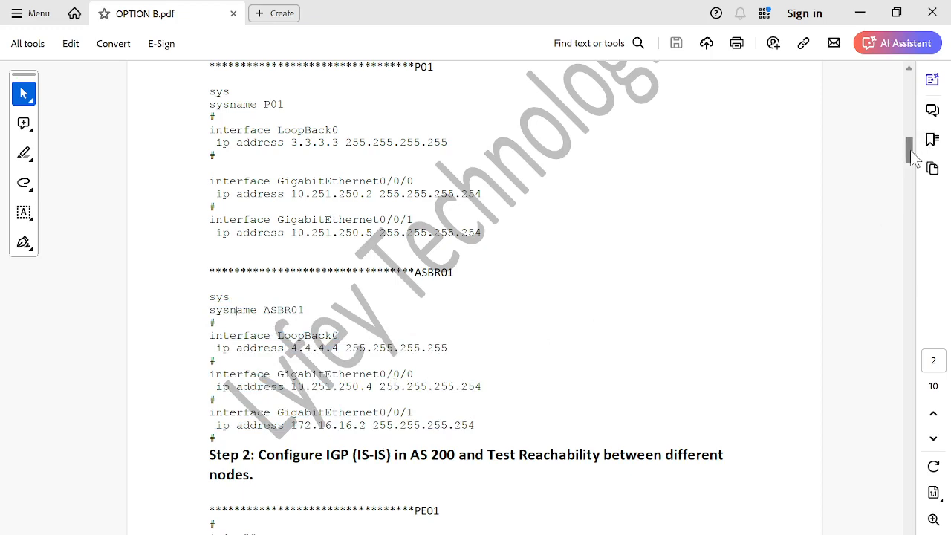
{"action": "scroll", "coordinate": [913, 159], "scroll_direction": "down", "scroll_amount": 1}
{"action": "left_click_drag", "start_coordinate": [912, 156], "coordinate": [913, 165]}
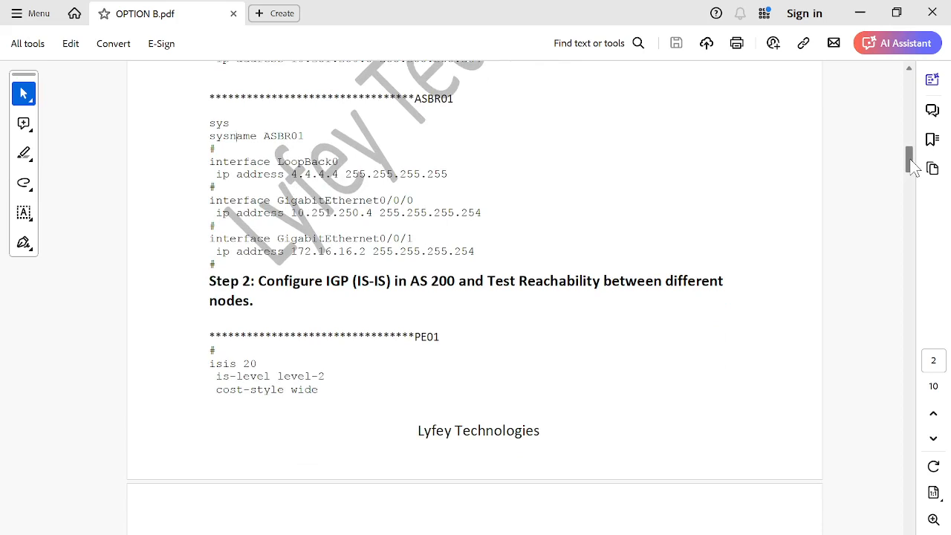
{"action": "left_click_drag", "start_coordinate": [911, 160], "coordinate": [911, 165]}
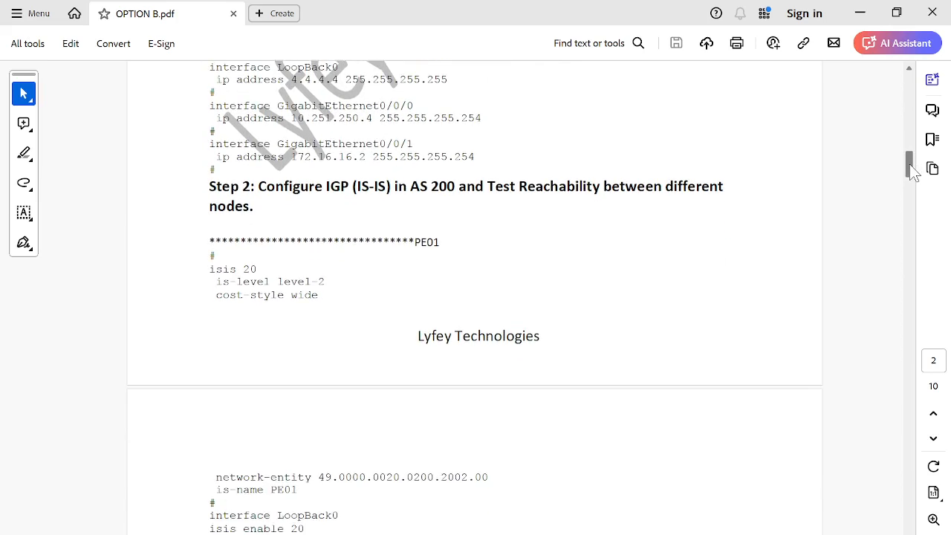
{"action": "left_click_drag", "start_coordinate": [208, 271], "coordinate": [319, 323]}
{"action": "left_click", "coordinate": [277, 317]}
{"action": "left_click_drag", "start_coordinate": [215, 281], "coordinate": [338, 283]}
{"action": "left_click", "coordinate": [218, 299]}
{"action": "left_click_drag", "start_coordinate": [217, 298], "coordinate": [324, 296]}
{"action": "left_click", "coordinate": [221, 480]}
{"action": "left_click_drag", "start_coordinate": [221, 481], "coordinate": [443, 490]}
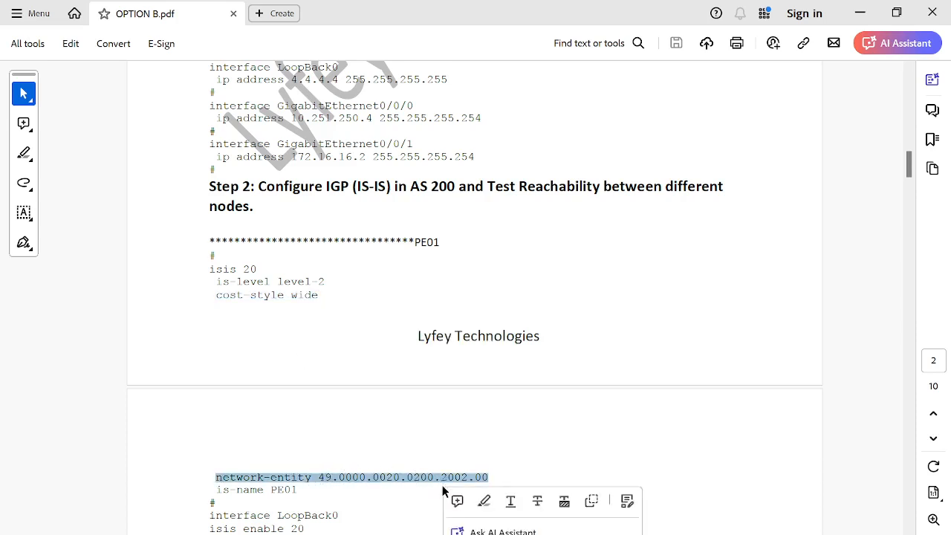
{"action": "left_click", "coordinate": [304, 488]}
{"action": "left_click_drag", "start_coordinate": [304, 489], "coordinate": [203, 495]}
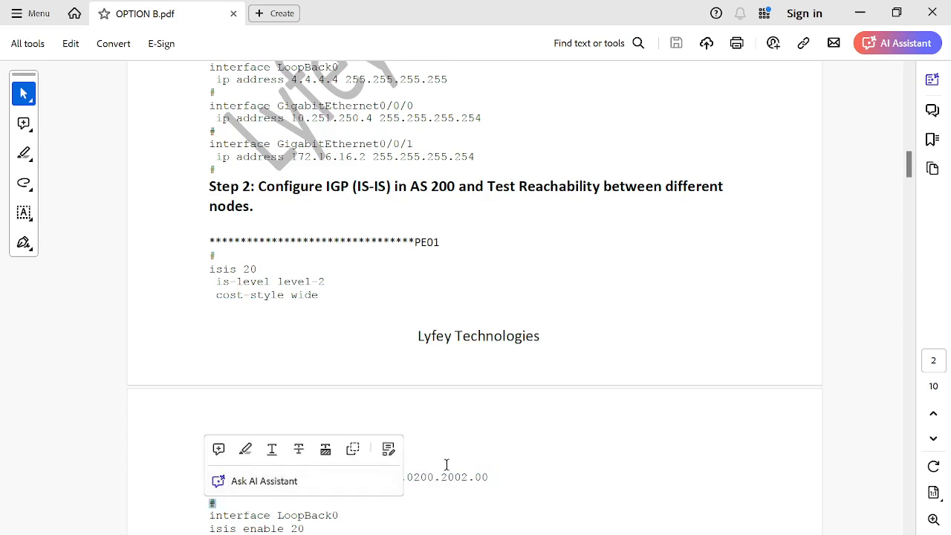
{"action": "left_click", "coordinate": [553, 470]}
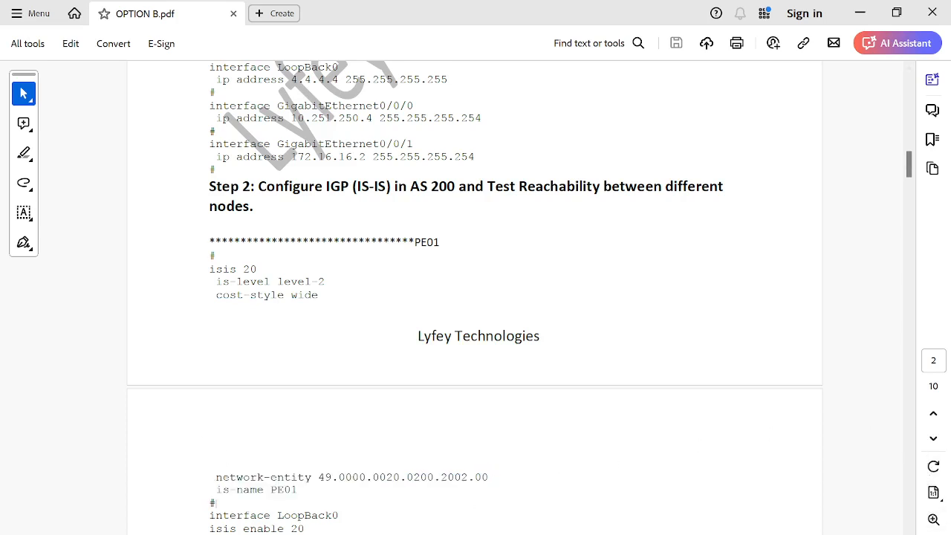
Step: Review the IS-IS interface configuration for PE01, P01 and ASBR01 in the PDF
{"action": "scroll", "coordinate": [909, 165], "scroll_direction": "down", "scroll_amount": 1}
{"action": "scroll", "coordinate": [909, 165], "scroll_direction": "down", "scroll_amount": 5}
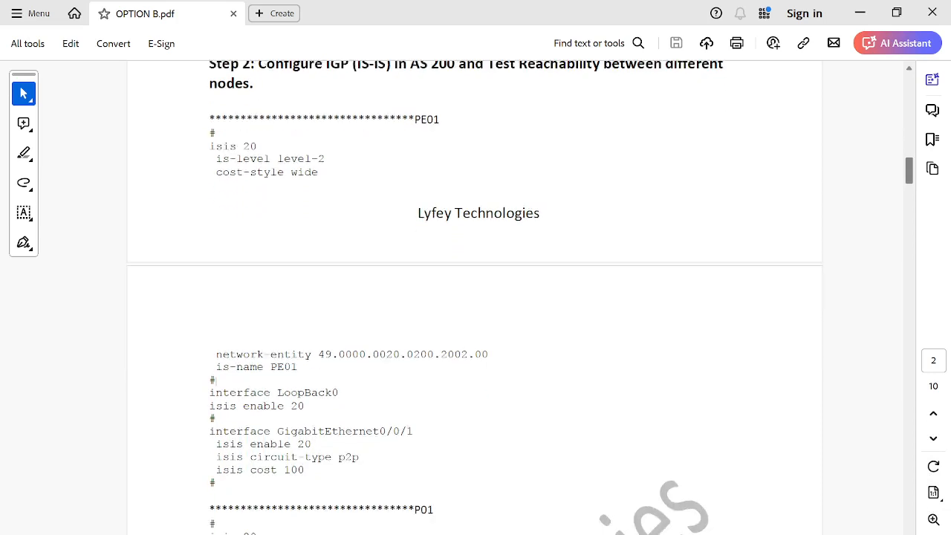
{"action": "left_click_drag", "start_coordinate": [222, 451], "coordinate": [201, 362]}
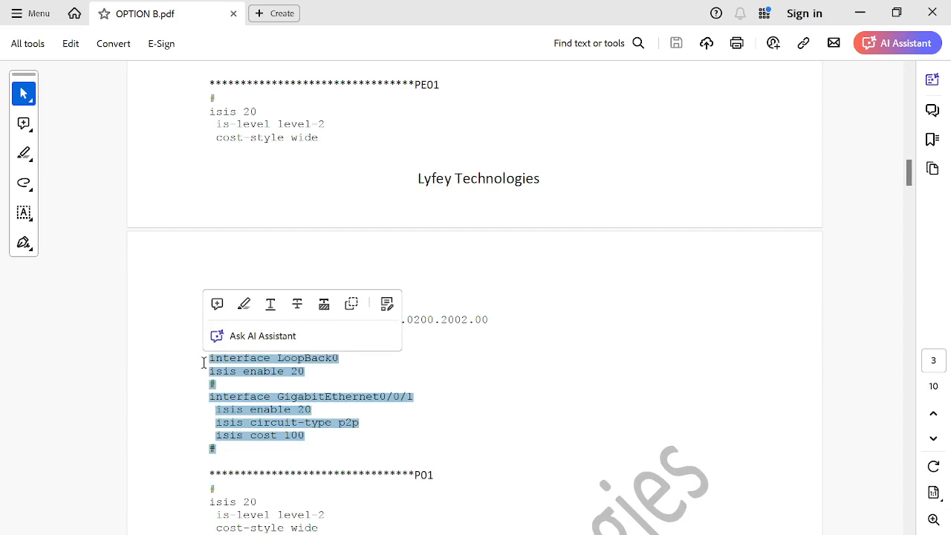
{"action": "left_click", "coordinate": [244, 380]}
{"action": "left_click_drag", "start_coordinate": [215, 449], "coordinate": [209, 397]}
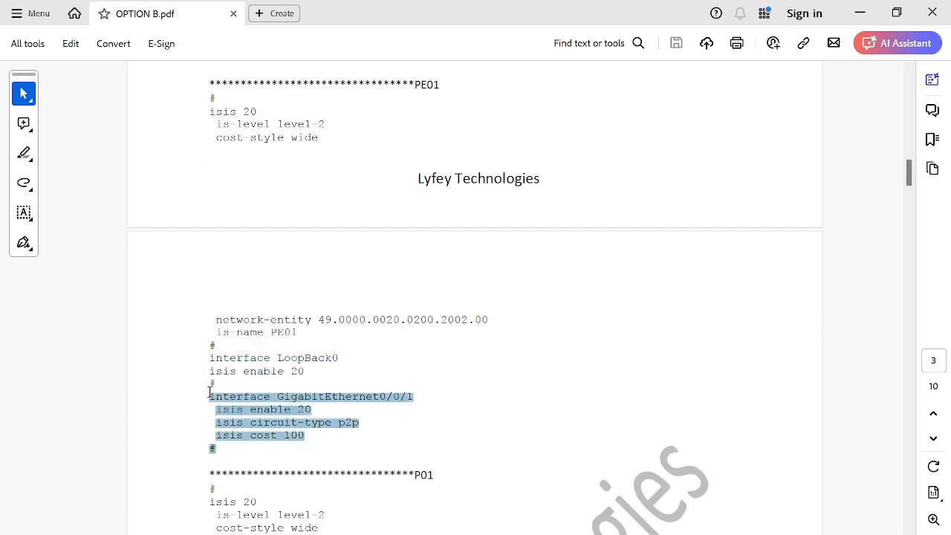
{"action": "left_click", "coordinate": [506, 415]}
{"action": "left_click_drag", "start_coordinate": [907, 172], "coordinate": [908, 188]}
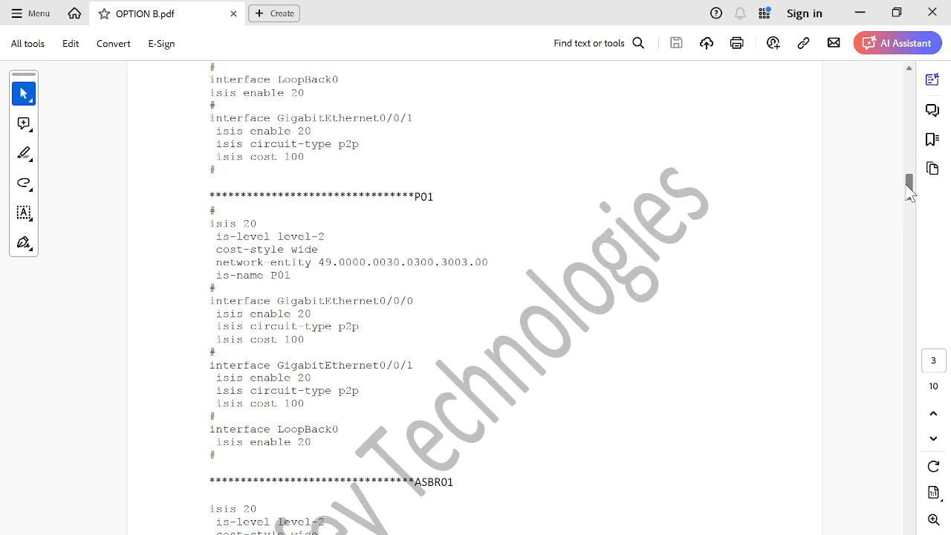
{"action": "left_click_drag", "start_coordinate": [221, 458], "coordinate": [196, 324]}
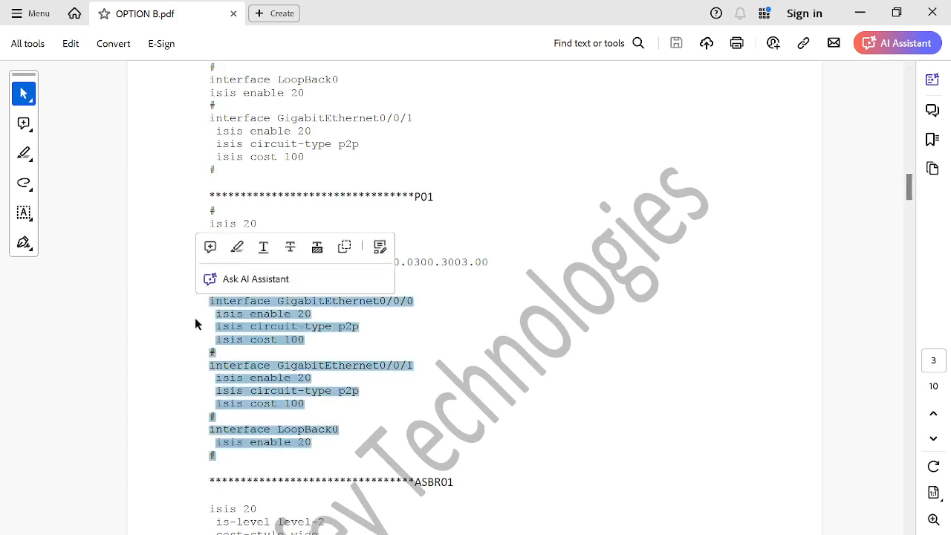
{"action": "scroll", "coordinate": [907, 191], "scroll_direction": "down", "scroll_amount": 4}
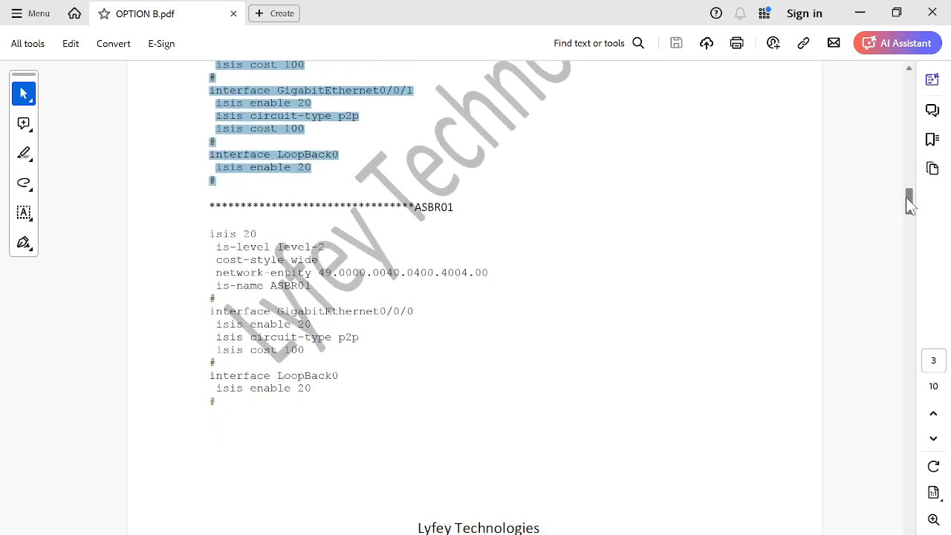
{"action": "left_click_drag", "start_coordinate": [239, 390], "coordinate": [206, 236]}
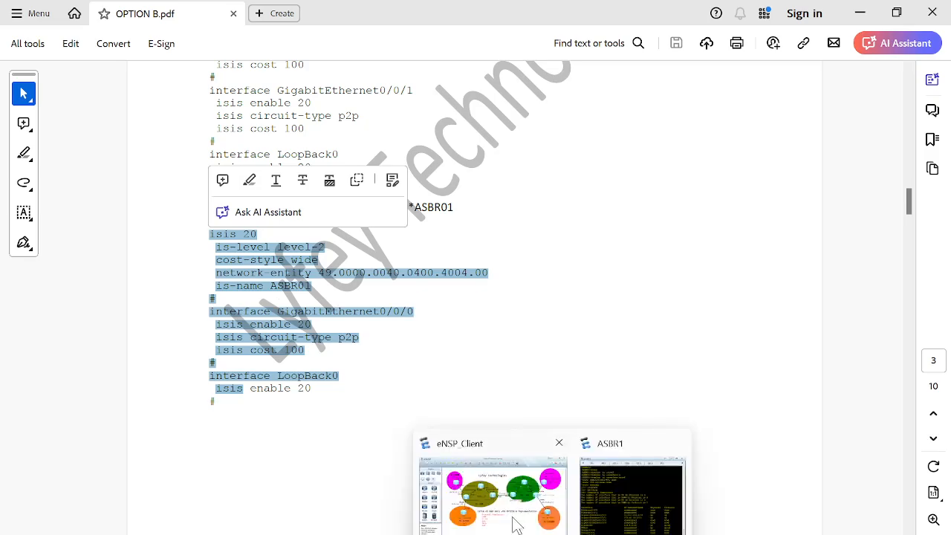
Step: Return to eNSP and open the PE1 router console
{"action": "left_click", "coordinate": [505, 513]}
{"action": "double_click", "coordinate": [301, 266]}
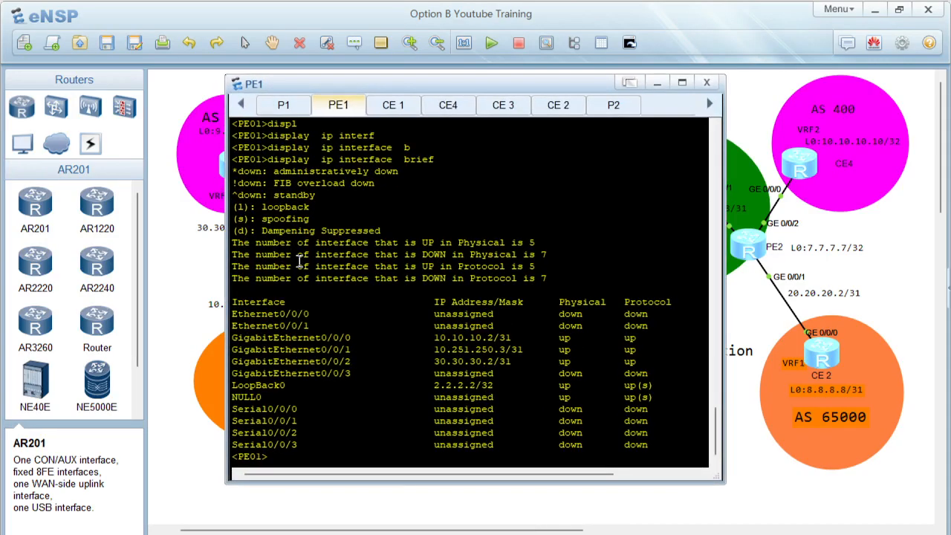
Step: Display the IS-IS interfaces on PE1
{"action": "key", "text": "Return"}
{"action": "key", "text": "Return"}
{"action": "key", "text": "Return"}
{"action": "type", "text": "displ"}
{"action": "key", "text": "Tab"}
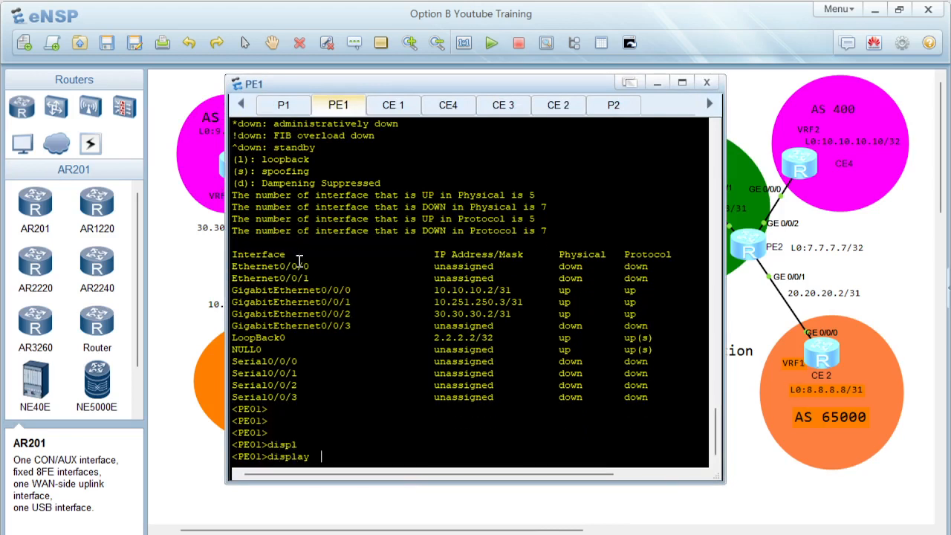
{"action": "type", "text": "sii"}
{"action": "key", "text": "Tab"}
{"action": "type", "text": "i"}
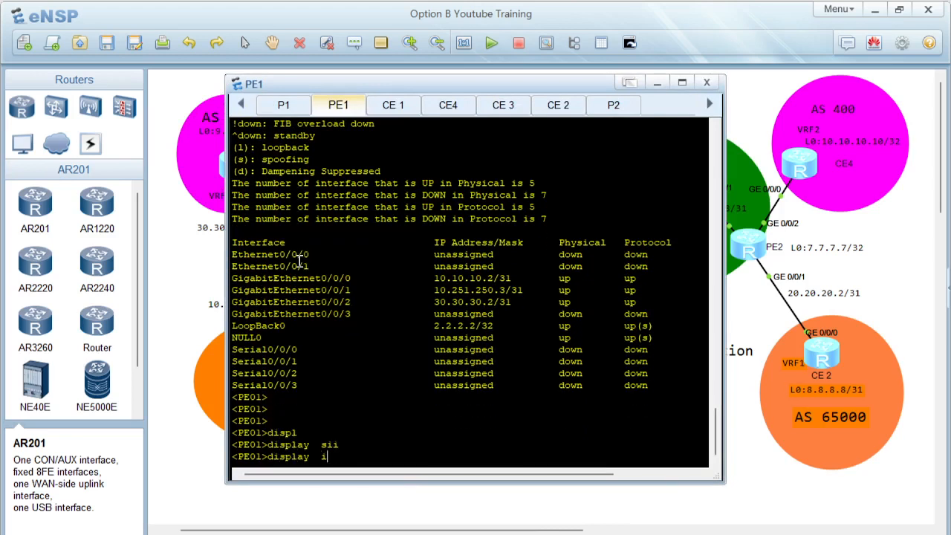
{"action": "type", "text": "si"}
{"action": "key", "text": "Tab"}
{"action": "type", "text": "int"}
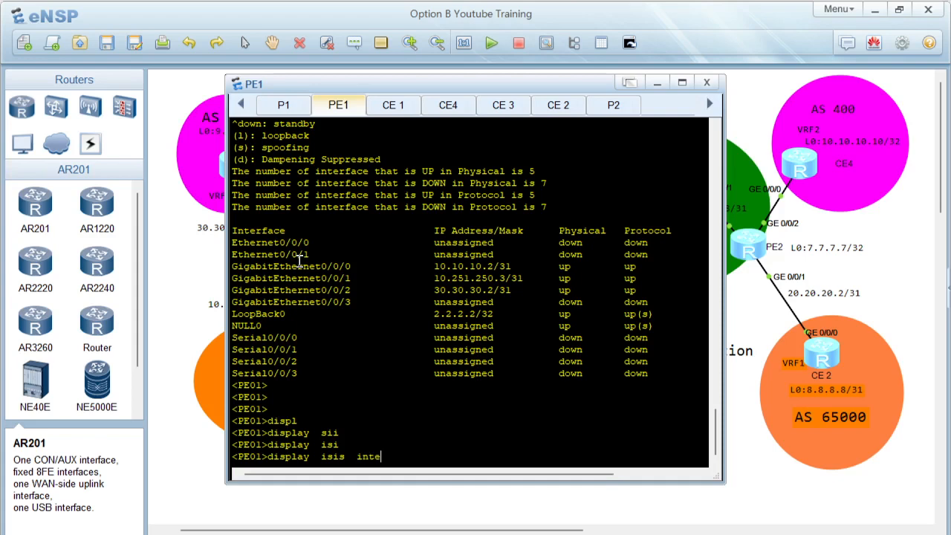
{"action": "type", "text": "erf"}
{"action": "key", "text": "Tab"}
{"action": "key", "text": "Return"}
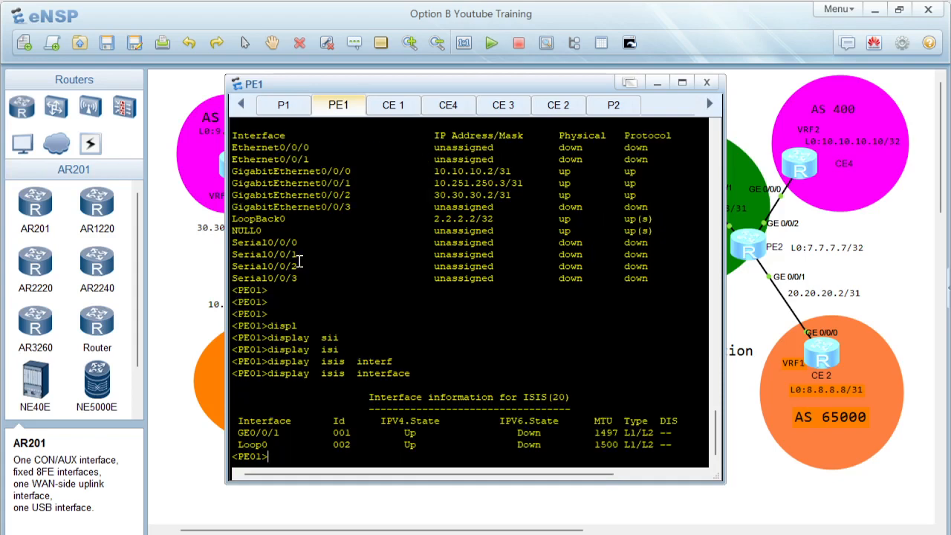
Step: Display PE1's IS-IS peers
{"action": "type", "text": "displ"}
{"action": "key", "text": "Tab"}
{"action": "type", "text": "isi"}
{"action": "key", "text": "Tab"}
{"action": "type", "text": "pe"}
{"action": "key", "text": "Tab"}
{"action": "key", "text": "Return"}
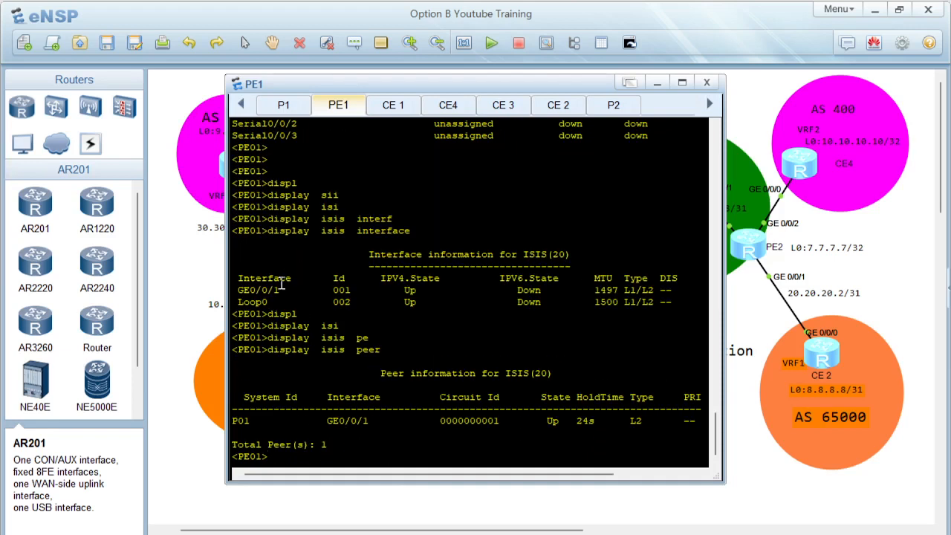
Step: Display PE1's IP routing table
{"action": "left_click_drag", "start_coordinate": [239, 424], "coordinate": [357, 435]}
{"action": "left_click", "coordinate": [375, 435]}
{"action": "key", "text": "Return"}
{"action": "type", "text": "displ"}
{"action": "key", "text": "Tab"}
{"action": "type", "text": "ip rou"}
{"action": "key", "text": "Tab"}
{"action": "key", "text": "Return"}
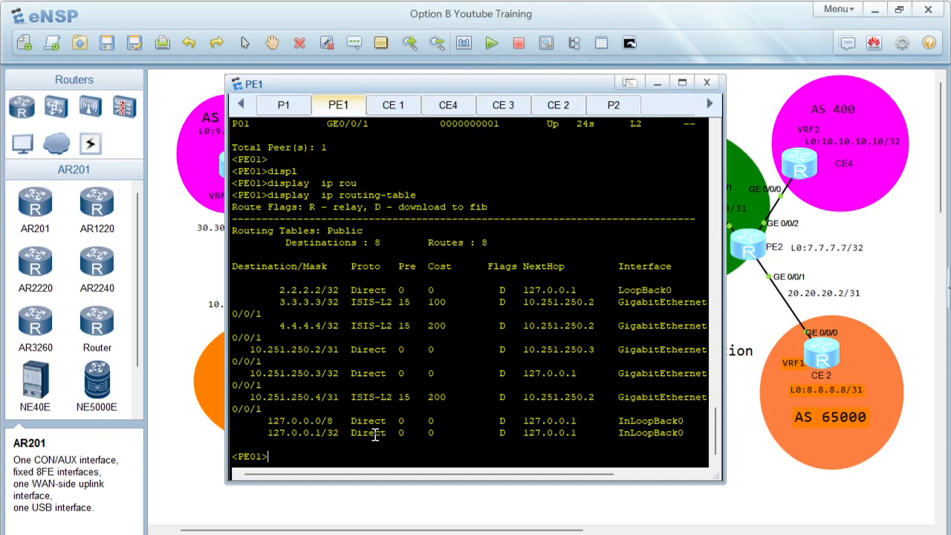
Step: Ping ASBR1's loopback 4.4.4.4 from PE1
{"action": "left_click_drag", "start_coordinate": [311, 314], "coordinate": [446, 413]}
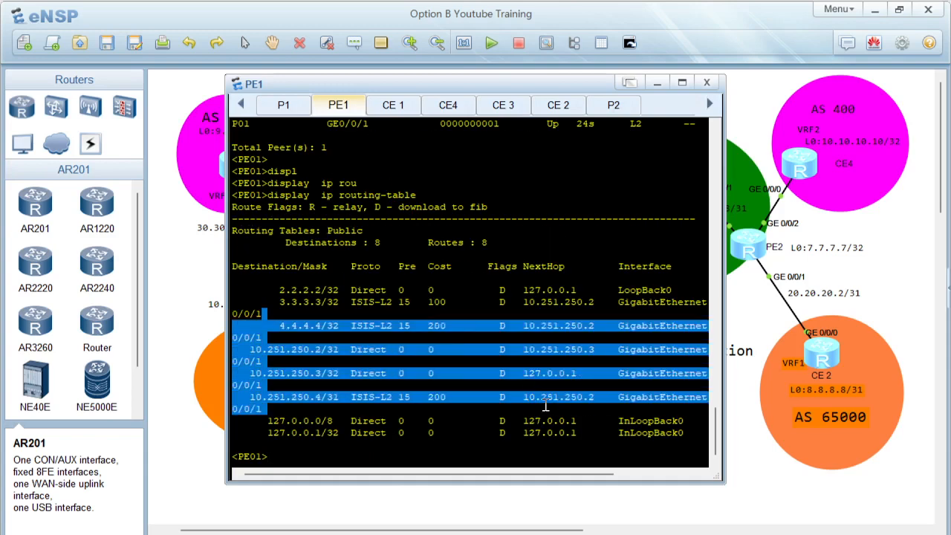
{"action": "left_click", "coordinate": [432, 436]}
{"action": "type", "text": "ping 4.4.4.4"}
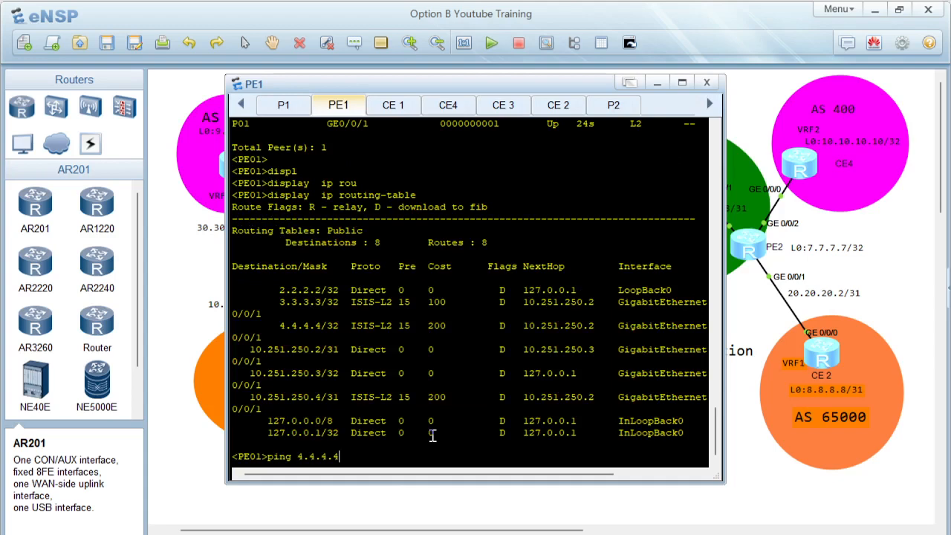
{"action": "key", "text": "Return"}
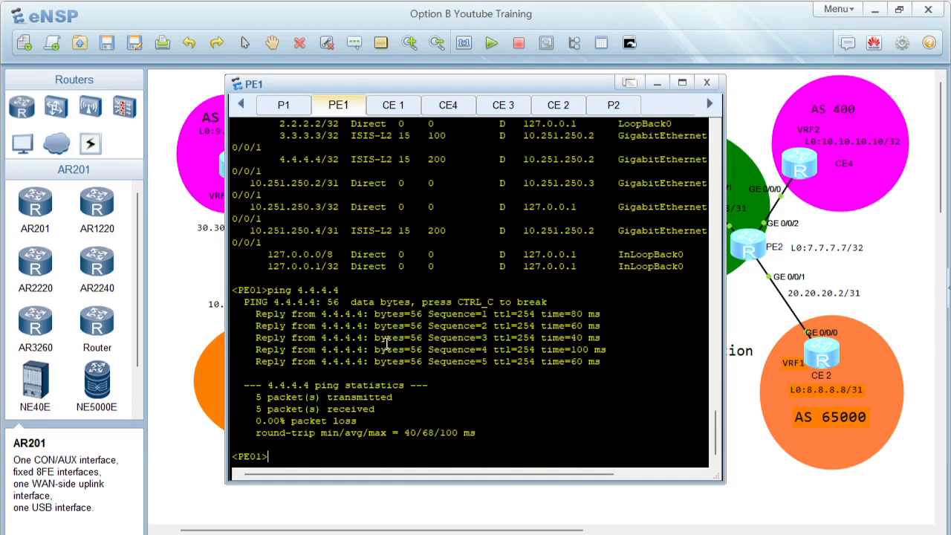
Step: Review the ping results and open the P1 router console
{"action": "left_click_drag", "start_coordinate": [333, 301], "coordinate": [617, 430]}
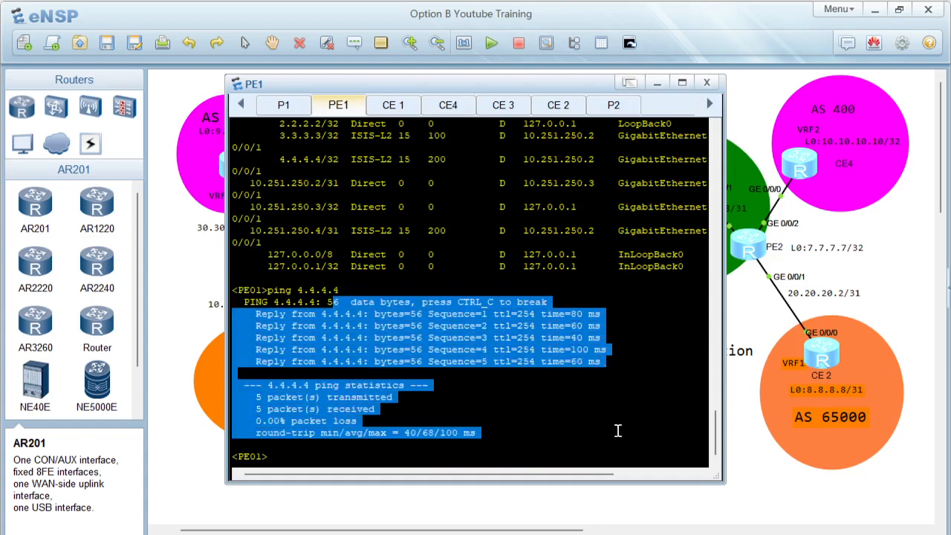
{"action": "left_click", "coordinate": [548, 421]}
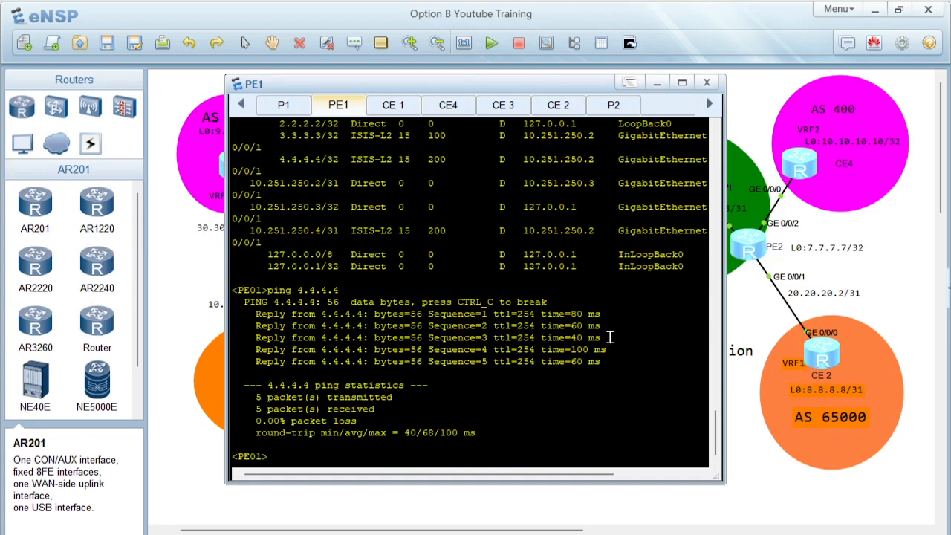
{"action": "left_click_drag", "start_coordinate": [253, 296], "coordinate": [524, 433]}
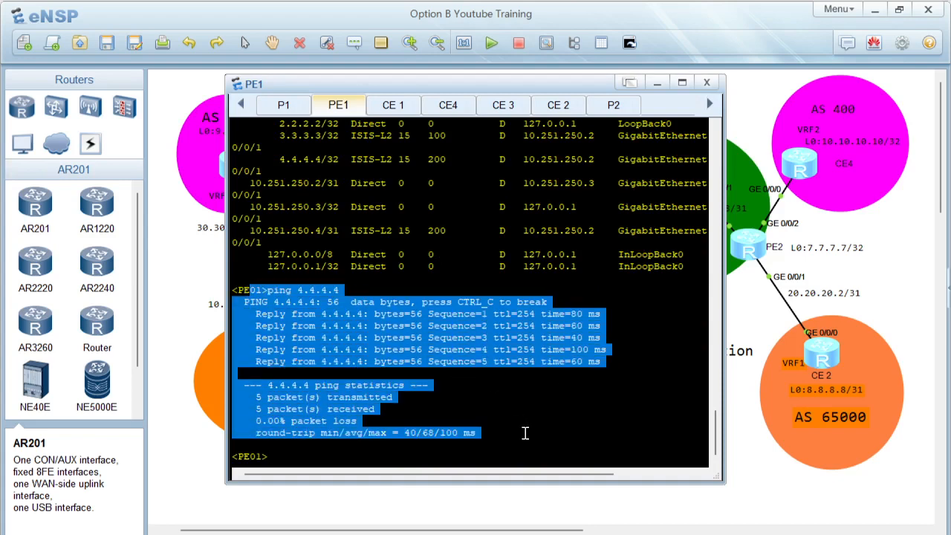
{"action": "left_click", "coordinate": [657, 83]}
{"action": "double_click", "coordinate": [398, 187]}
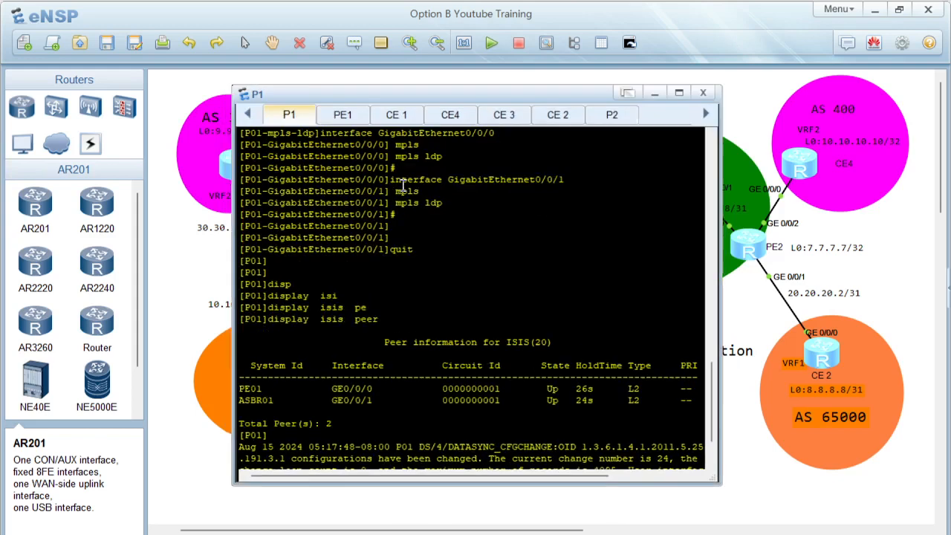
{"action": "key", "text": "Return"}
{"action": "key", "text": "Return"}
{"action": "key", "text": "Return"}
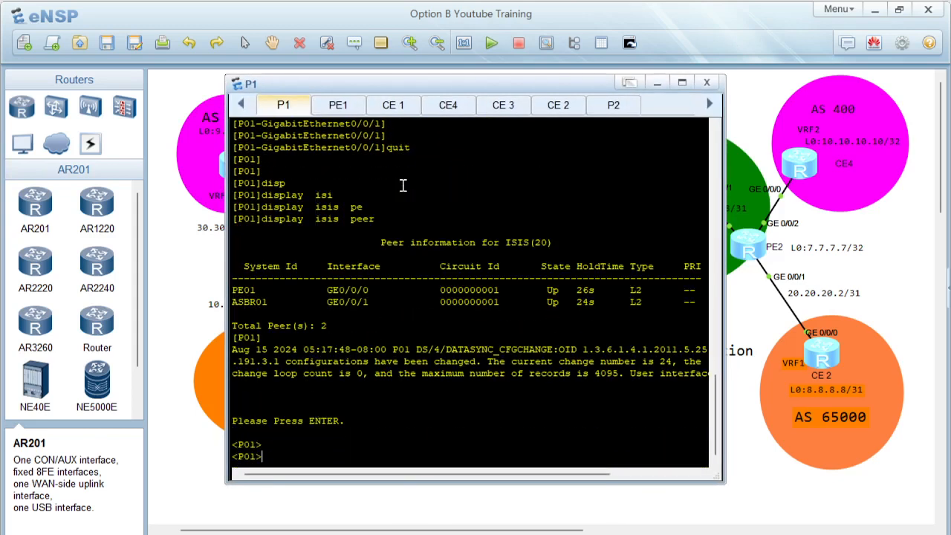
Step: Display P1's IS-IS configuration with display current-configuration configuration isis
{"action": "type", "text": "displ"}
{"action": "key", "text": "Tab"}
{"action": "type", "text": "ciu"}
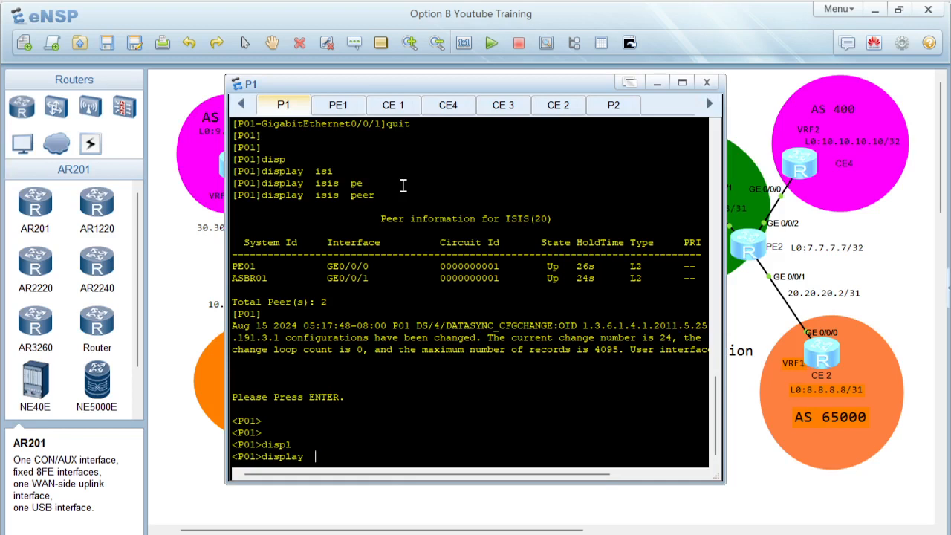
{"action": "type", "text": "cu"}
{"action": "key", "text": "Tab"}
{"action": "type", "text": "co"}
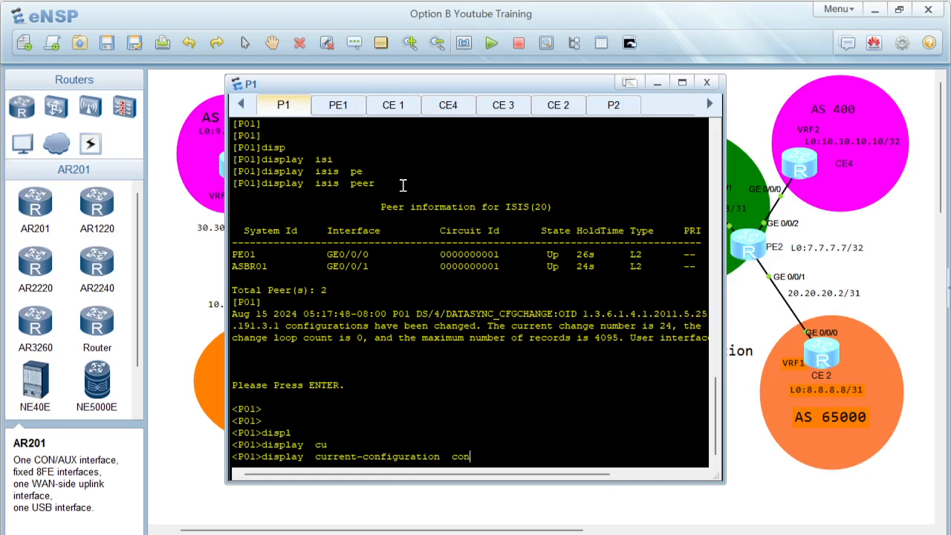
{"action": "type", "text": "n"}
{"action": "key", "text": "Tab"}
{"action": "key", "text": "Tab"}
{"action": "type", "text": "isis"}
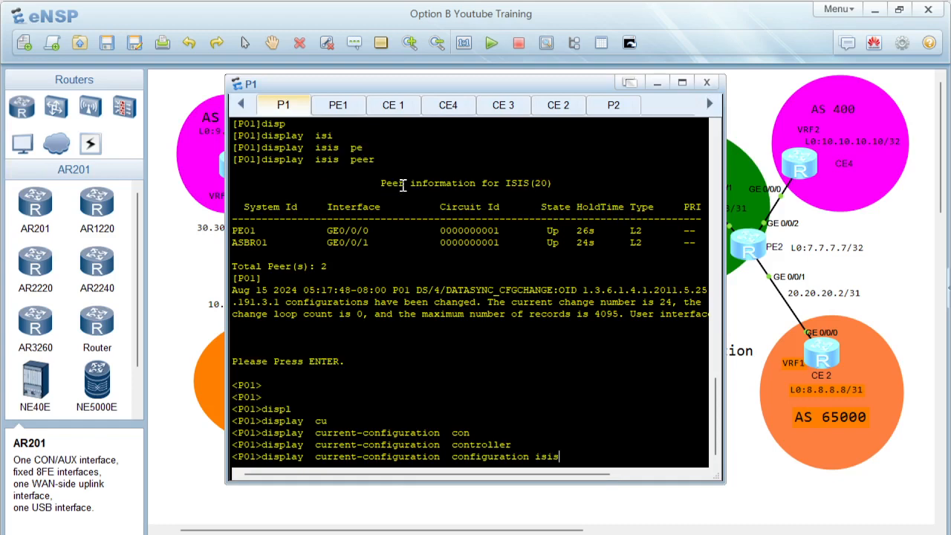
{"action": "key", "text": "Return"}
{"action": "left_click_drag", "start_coordinate": [239, 432], "coordinate": [231, 379]}
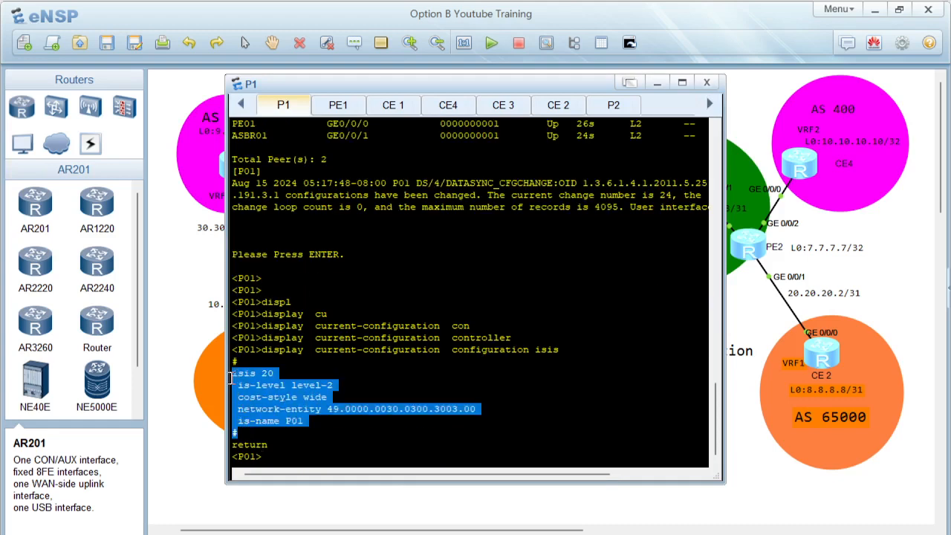
Step: Display the IS-IS interfaces on P1
{"action": "left_click", "coordinate": [319, 439]}
{"action": "key", "text": "Return"}
{"action": "key", "text": "Return"}
{"action": "key", "text": "Return"}
{"action": "type", "text": "di"}
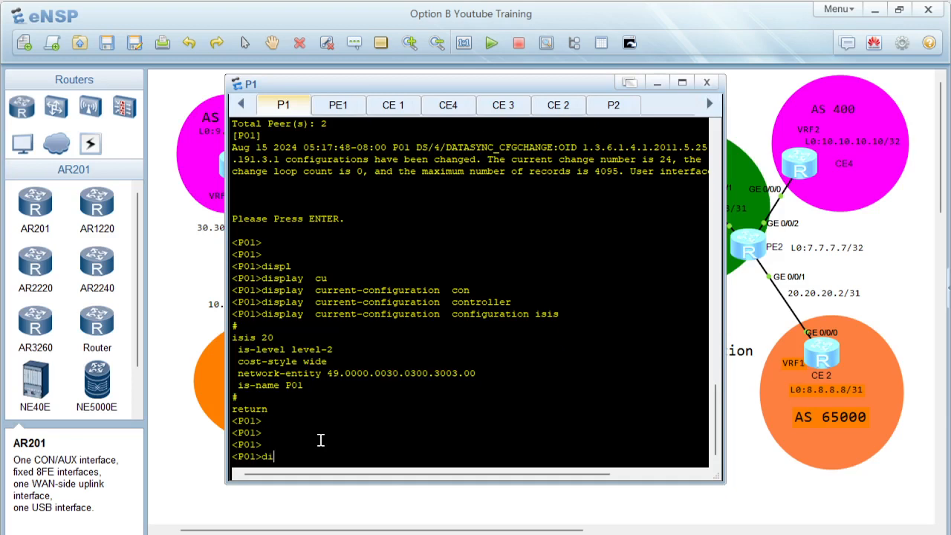
{"action": "type", "text": "spl"}
{"action": "key", "text": "Tab"}
{"action": "type", "text": "isi"}
{"action": "key", "text": "Tab"}
{"action": "type", "text": "interf"}
{"action": "key", "text": "Tab"}
{"action": "key", "text": "Return"}
{"action": "left_click_drag", "start_coordinate": [239, 420], "coordinate": [379, 441]}
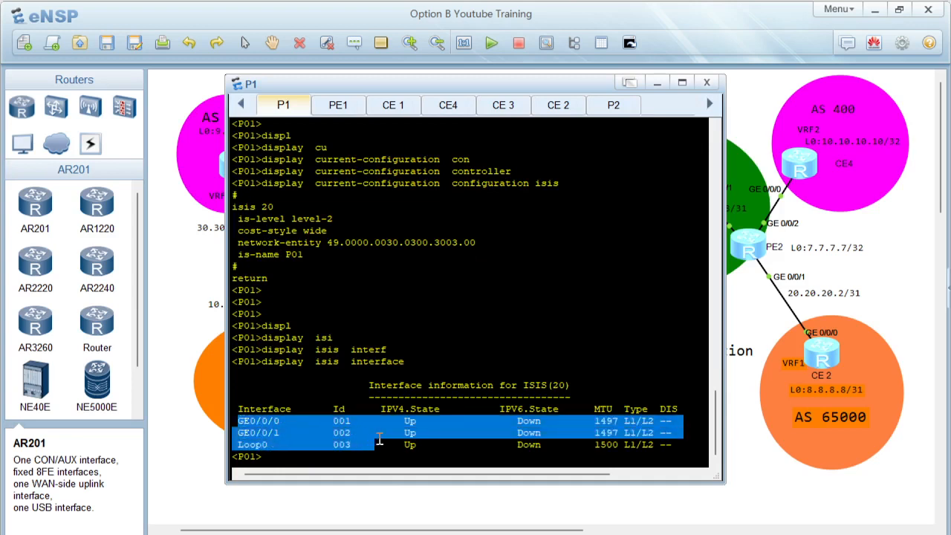
Step: Display P1's IS-IS peers
{"action": "left_click", "coordinate": [329, 453]}
{"action": "key", "text": "Return"}
{"action": "key", "text": "Return"}
{"action": "key", "text": "Return"}
{"action": "type", "text": "disp"}
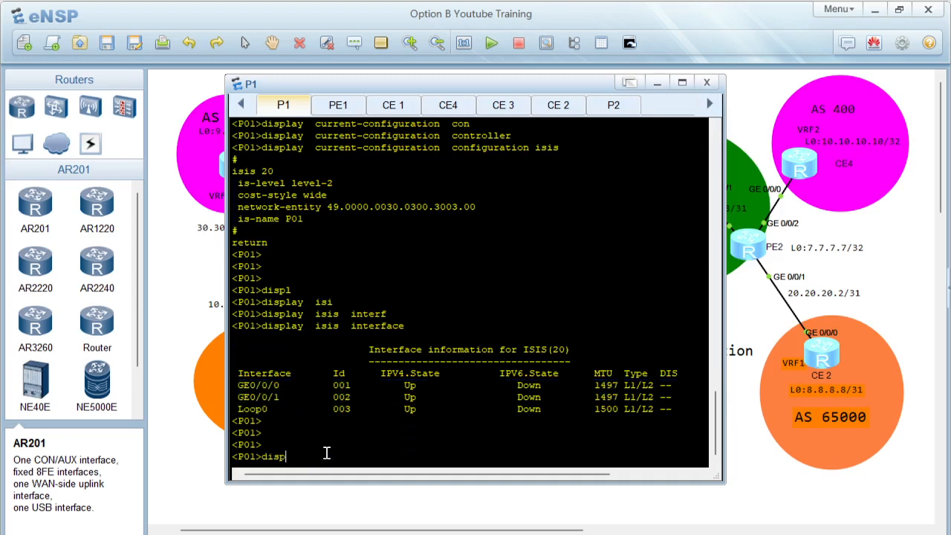
{"action": "type", "text": "l"}
{"action": "key", "text": "Tab"}
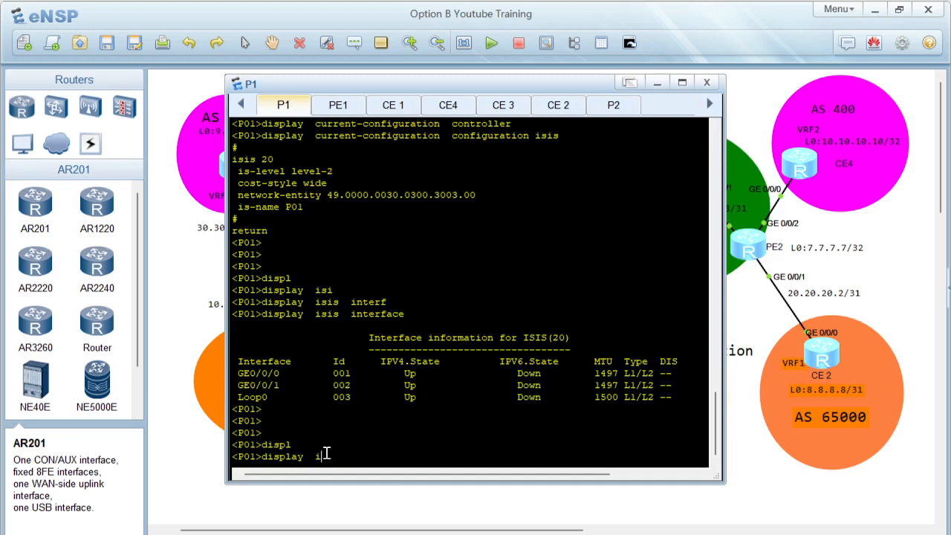
{"action": "type", "text": "isis"}
{"action": "key", "text": "Tab"}
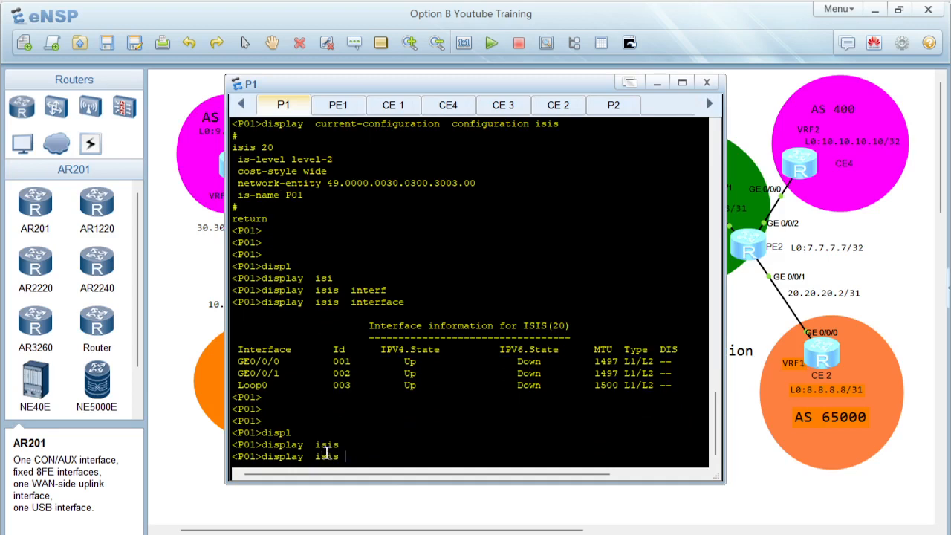
{"action": "type", "text": "pe"}
{"action": "key", "text": "Tab"}
{"action": "key", "text": "Return"}
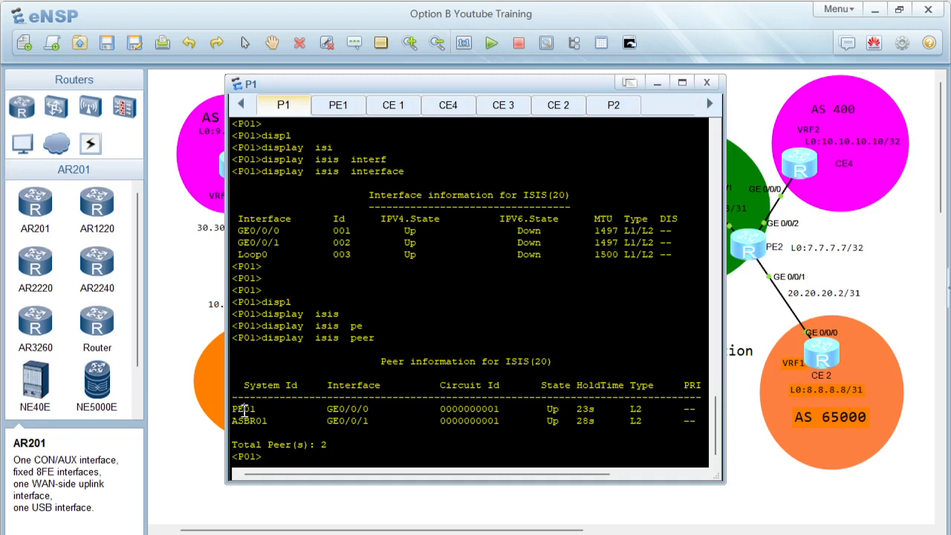
{"action": "left_click_drag", "start_coordinate": [244, 411], "coordinate": [267, 422]}
Step: Display P1's IP routing table
{"action": "left_click", "coordinate": [308, 452]}
{"action": "key", "text": "Return"}
{"action": "key", "text": "Return"}
{"action": "type", "text": "displ"}
{"action": "key", "text": "Tab"}
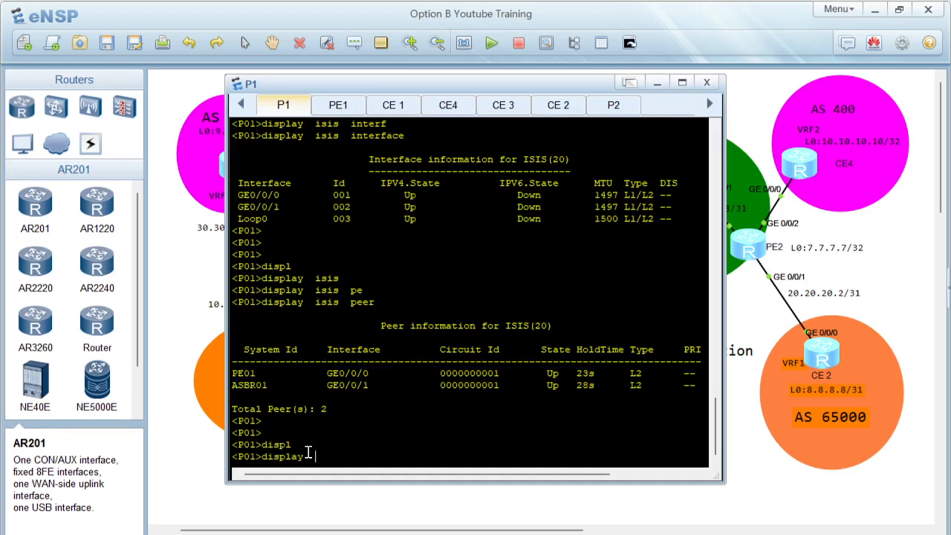
{"action": "type", "text": "ip rou"}
{"action": "key", "text": "Tab"}
{"action": "key", "text": "Return"}
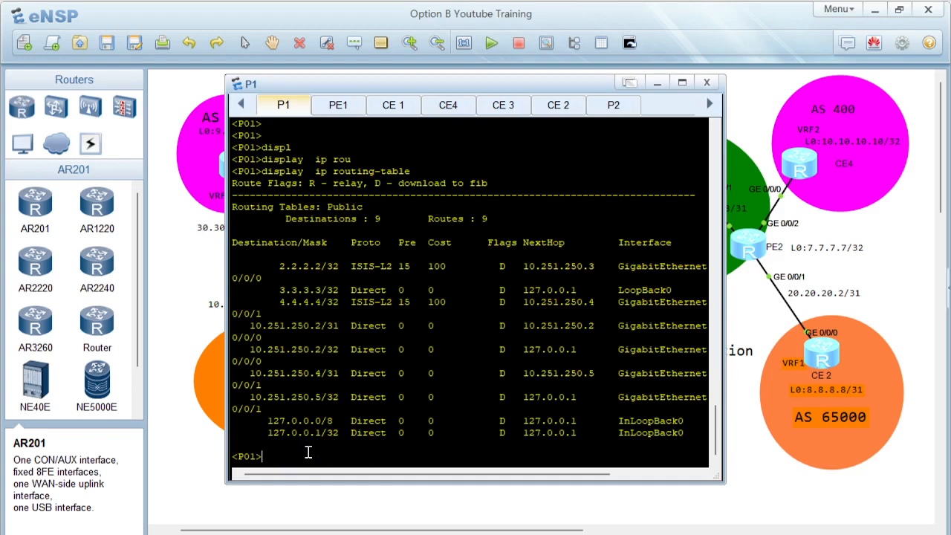
{"action": "left_click_drag", "start_coordinate": [381, 243], "coordinate": [602, 420]}
Step: Open the ASBR1 console and display its IS-IS peers
{"action": "left_click", "coordinate": [216, 453]}
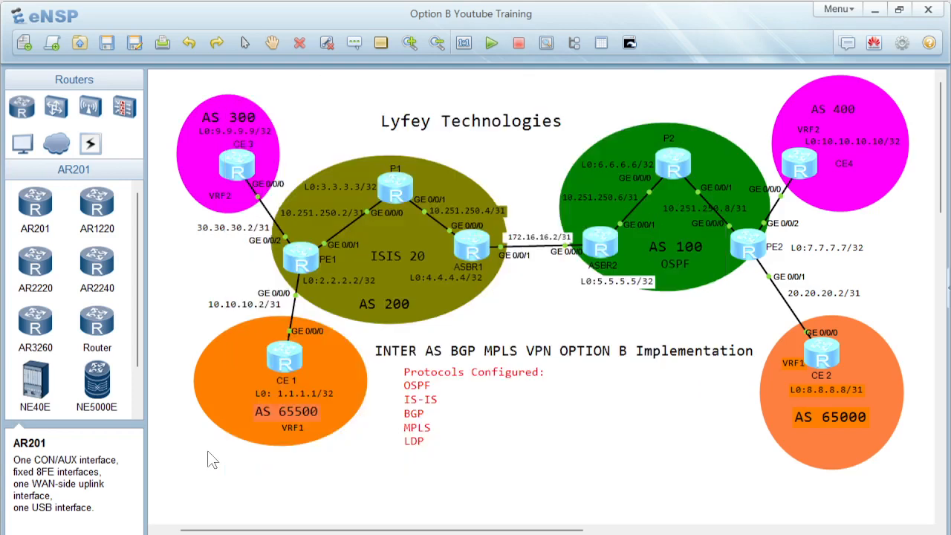
{"action": "double_click", "coordinate": [464, 252]}
{"action": "key", "text": "Return"}
{"action": "key", "text": "Return"}
{"action": "key", "text": "Return"}
{"action": "key", "text": "Return"}
{"action": "type", "text": "display  ip interface brief"}
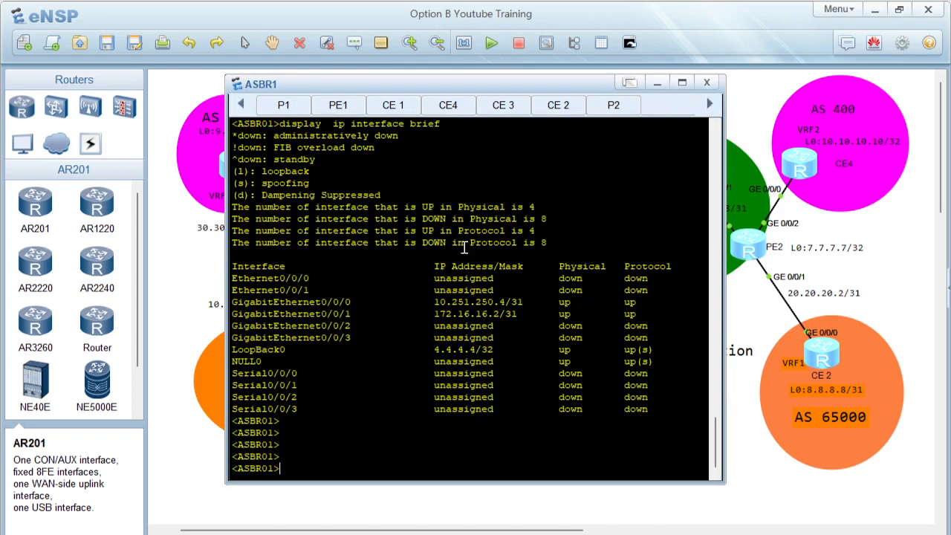
{"action": "key", "text": "Tab"}
{"action": "type", "text": "isi"}
{"action": "key", "text": "Tab"}
{"action": "type", "text": "pe"}
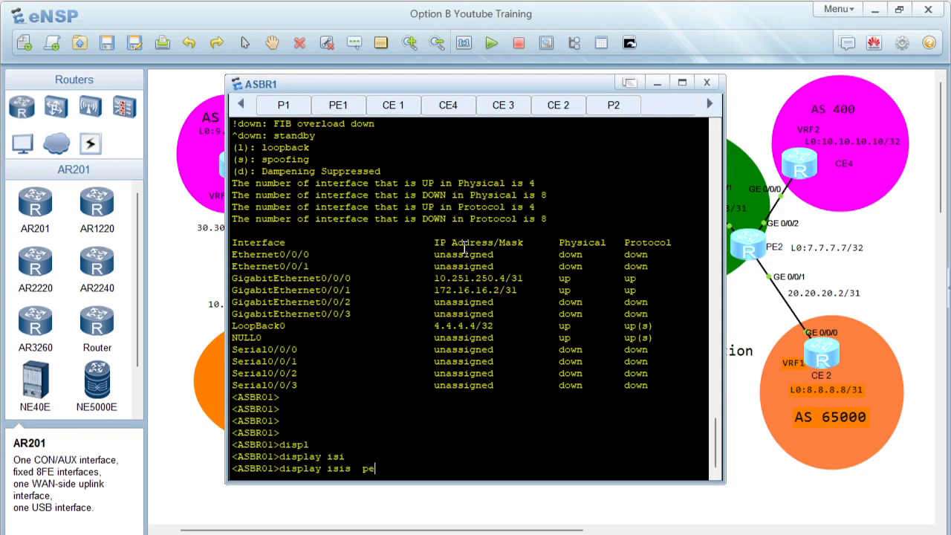
{"action": "key", "text": "Tab"}
{"action": "key", "text": "Return"}
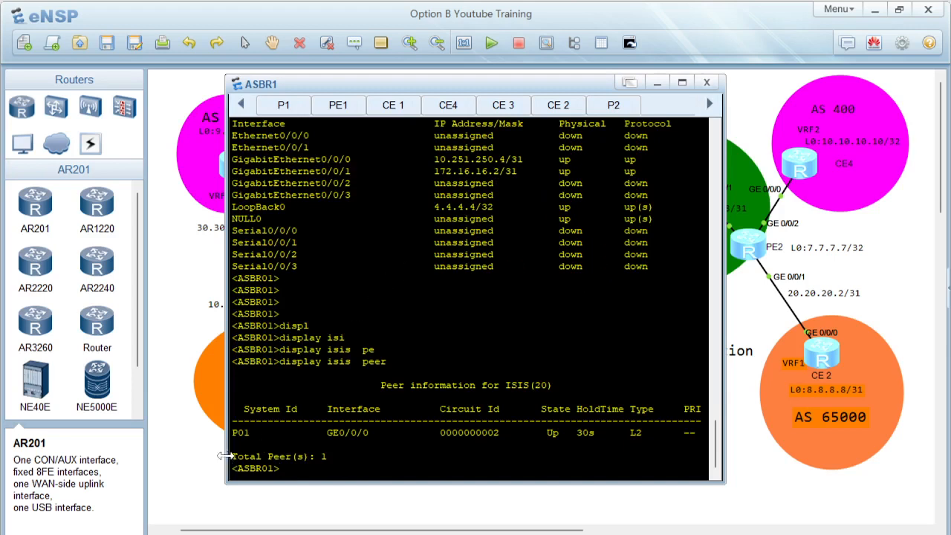
{"action": "left_click_drag", "start_coordinate": [239, 434], "coordinate": [468, 430]}
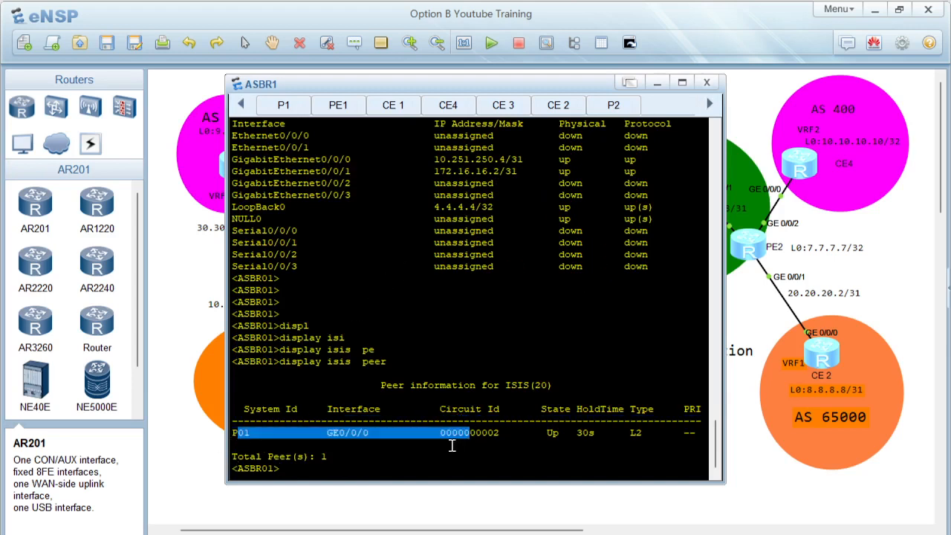
{"action": "left_click", "coordinate": [451, 446]}
{"action": "type", "text": "doispl"}
{"action": "key", "text": "Tab"}
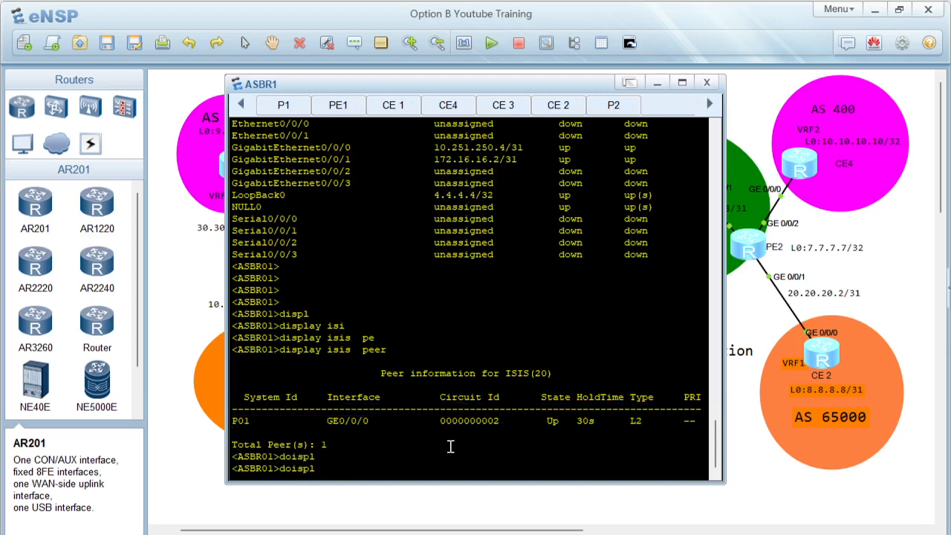
{"action": "type", "text": "dis"}
{"action": "key", "text": "BackSpace"}
{"action": "key", "text": "Return"}
{"action": "key", "text": "Return"}
Step: Display ASBR1's IP routing table
{"action": "type", "text": "displ"}
{"action": "key", "text": "Tab"}
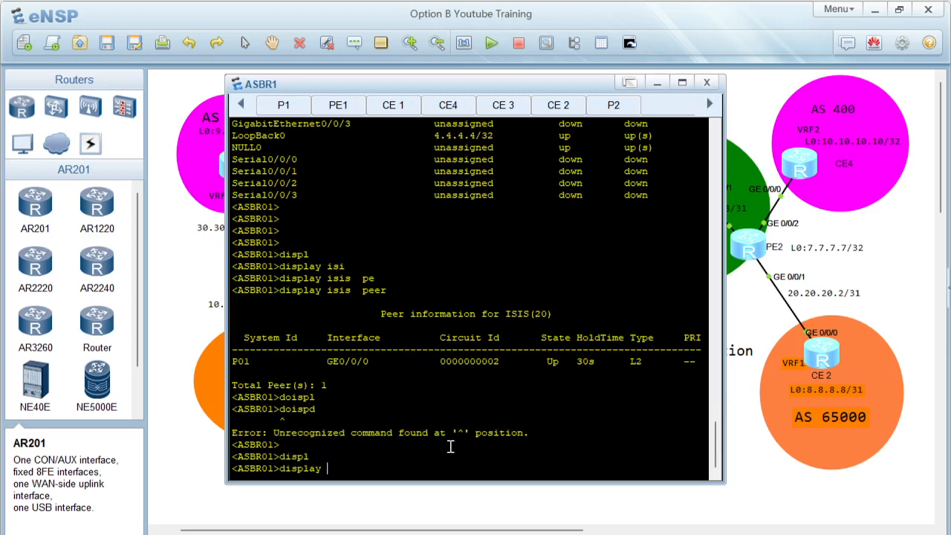
{"action": "type", "text": "ip rou"}
{"action": "key", "text": "Tab"}
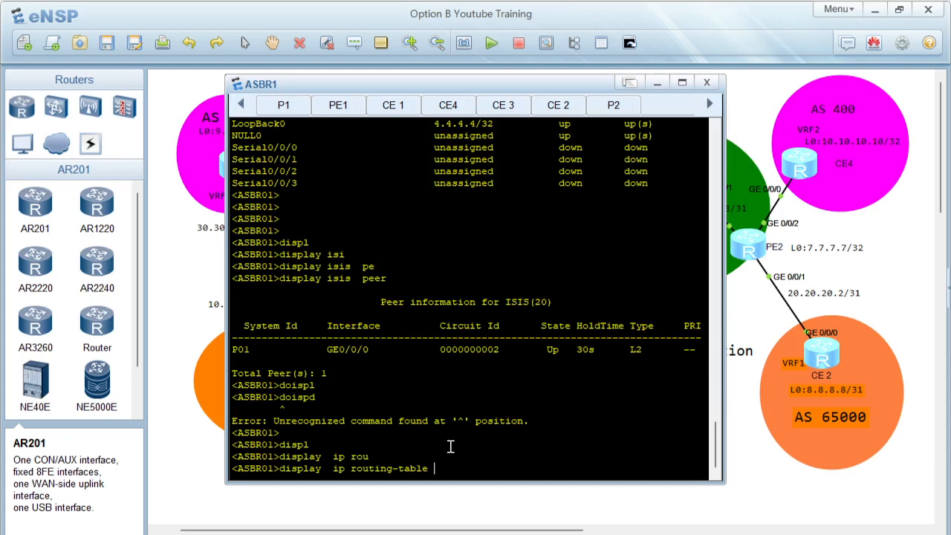
{"action": "key", "text": "Return"}
{"action": "left_click_drag", "start_coordinate": [327, 301], "coordinate": [455, 397]}
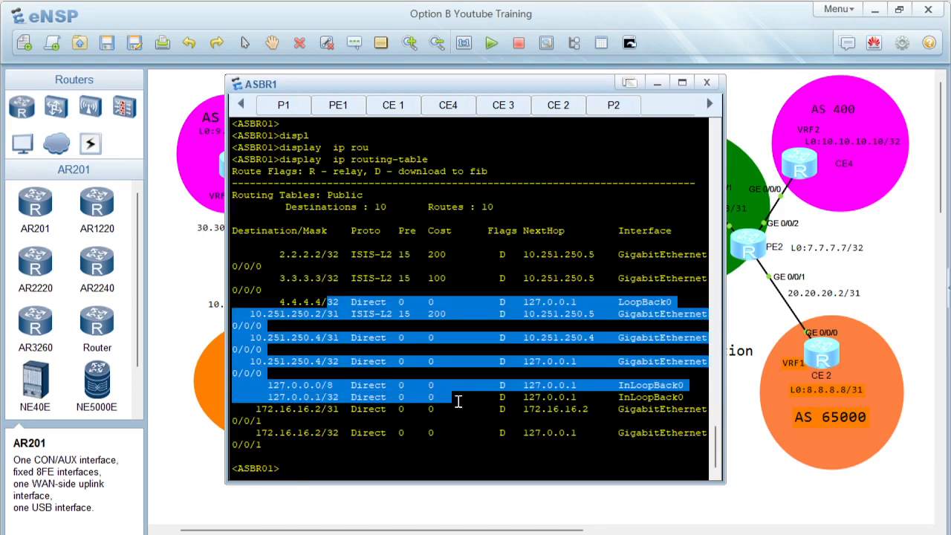
Step: Ping PE1's loopback 2.2.2.2 from the ASBR1 console
{"action": "left_click", "coordinate": [359, 462]}
{"action": "type", "text": "ping 2.2.2.2"}
{"action": "key", "text": "Return"}
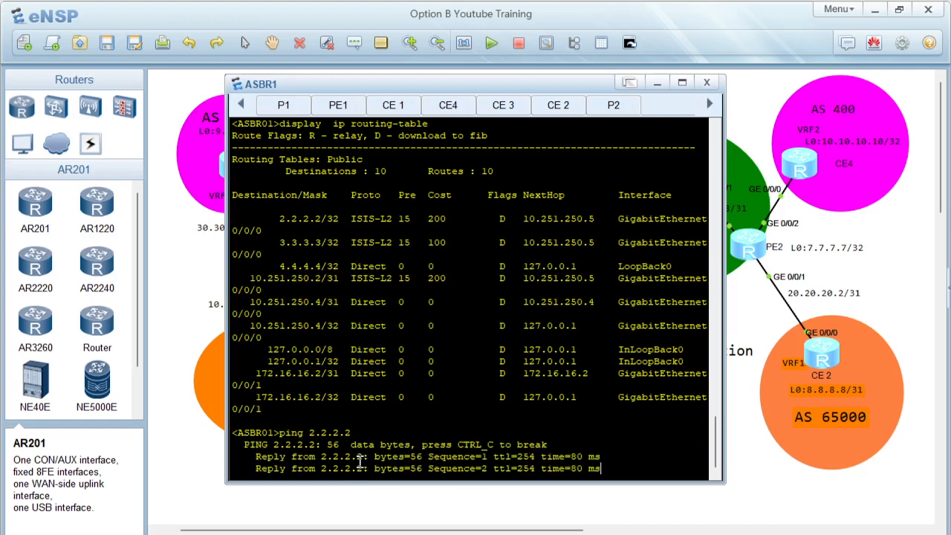
Step: Switch to the OPTION B.pdf guide and read the Step 3 MPLS and LDP configuration for AS 200 routers
{"action": "left_click", "coordinate": [197, 326]}
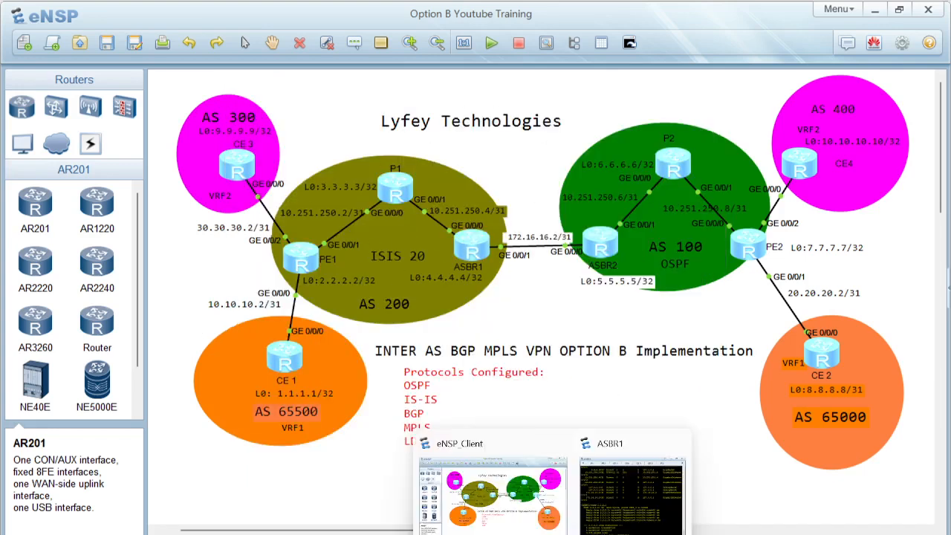
{"action": "left_click", "coordinate": [621, 443]}
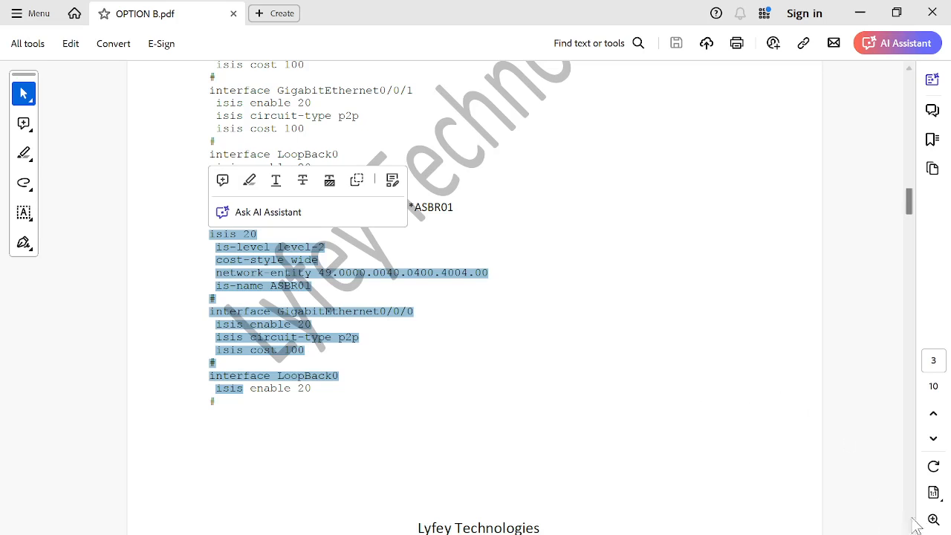
{"action": "scroll", "coordinate": [476, 297], "scroll_direction": "down", "scroll_amount": 10}
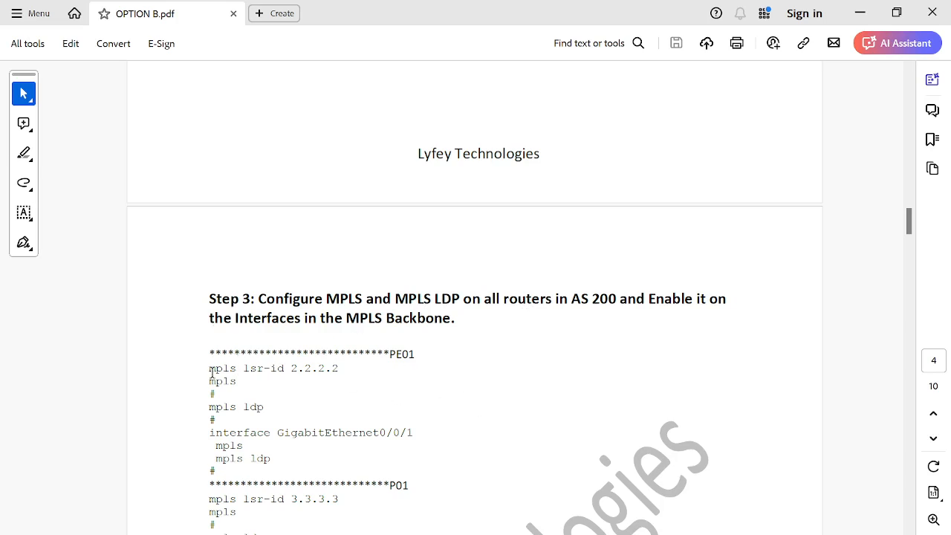
{"action": "left_click_drag", "start_coordinate": [211, 367], "coordinate": [338, 370]}
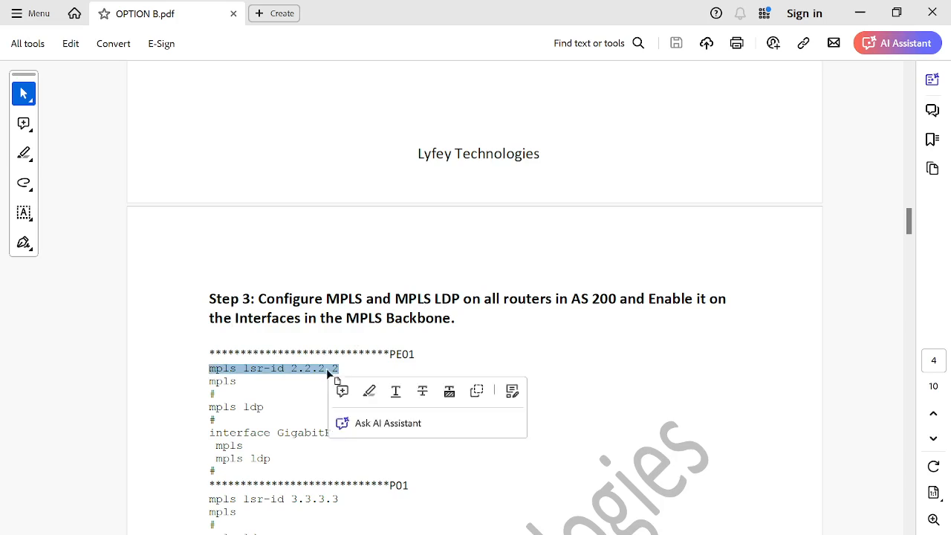
{"action": "double_click", "coordinate": [229, 382]}
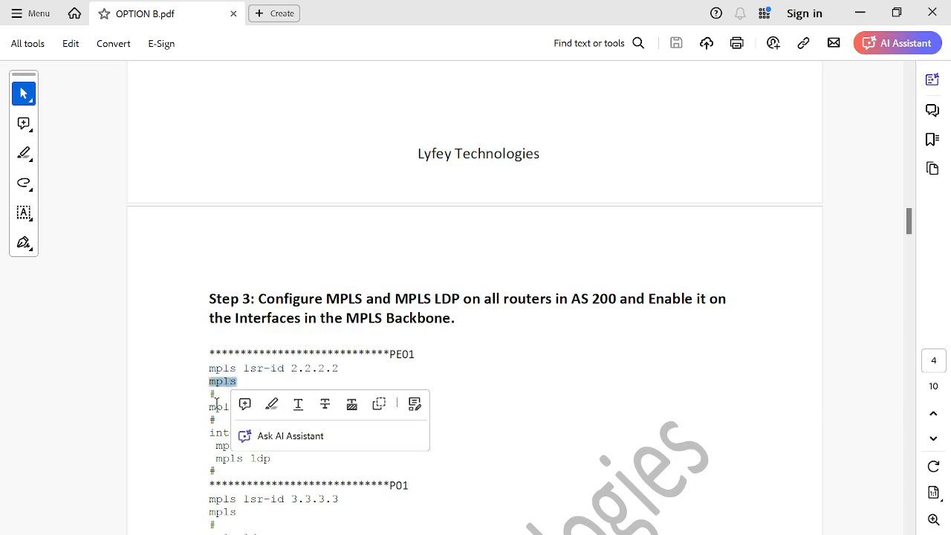
{"action": "left_click", "coordinate": [214, 405]}
{"action": "left_click_drag", "start_coordinate": [210, 406], "coordinate": [268, 409]}
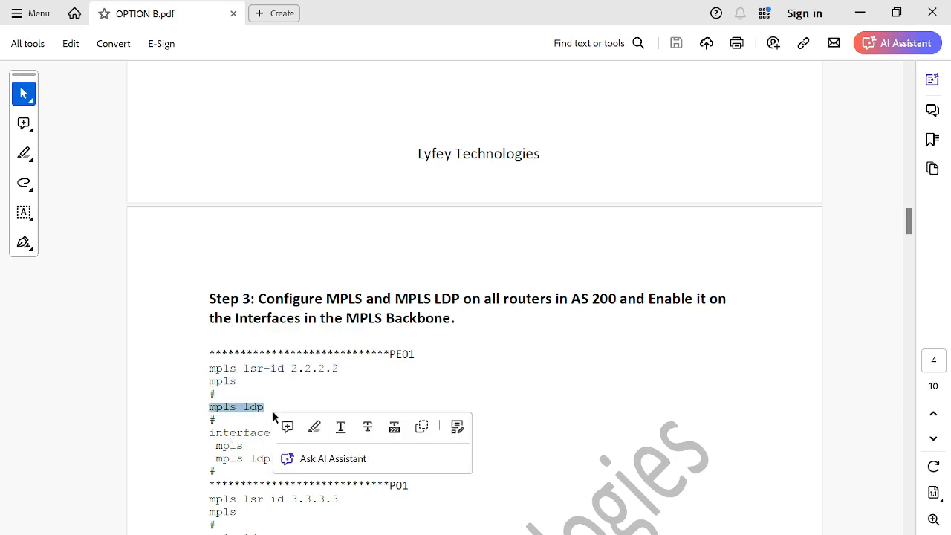
{"action": "left_click", "coordinate": [253, 413]}
{"action": "left_click_drag", "start_coordinate": [210, 432], "coordinate": [289, 473]}
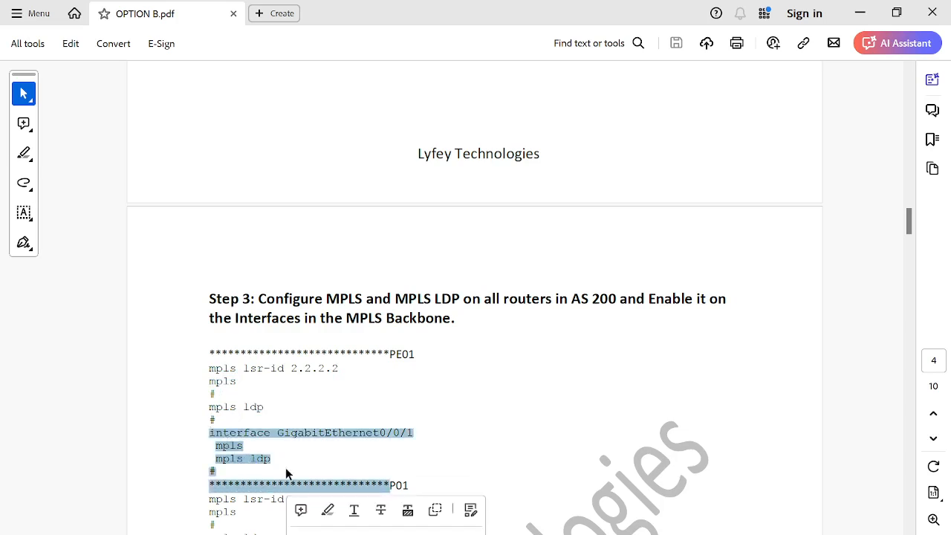
{"action": "left_click", "coordinate": [322, 457]}
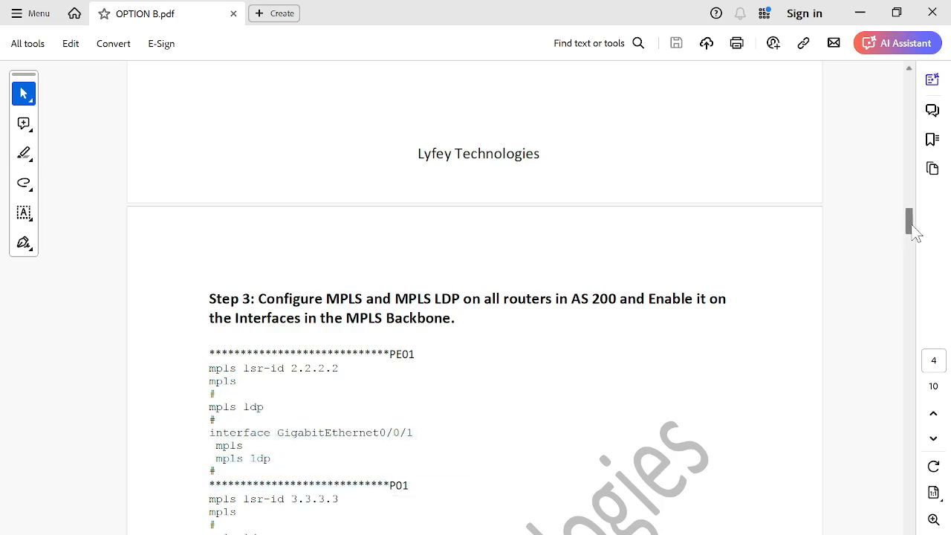
{"action": "scroll", "coordinate": [915, 235], "scroll_direction": "down", "scroll_amount": 1}
{"action": "left_click_drag", "start_coordinate": [915, 234], "coordinate": [915, 255]}
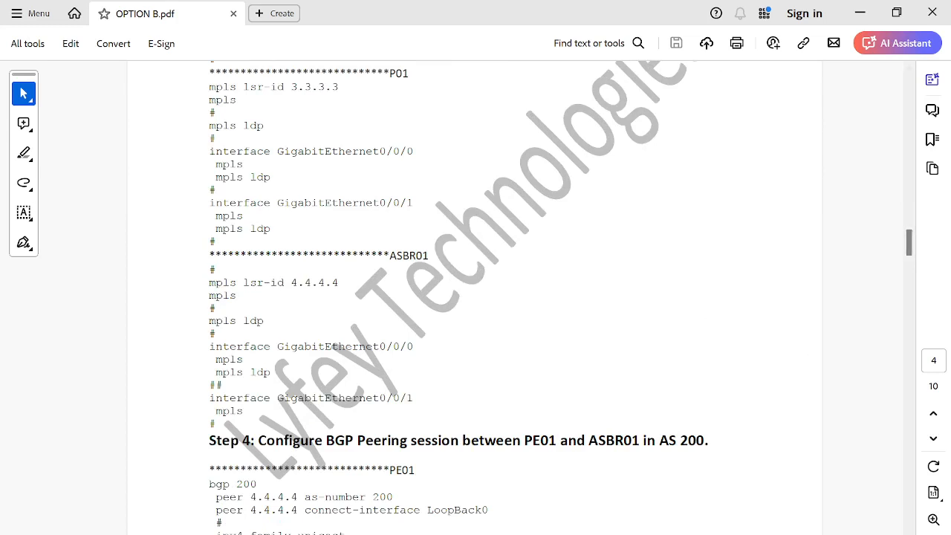
Step: Return to the topology, open P1's console and display its MPLS LDP sessions
{"action": "mouse_move", "coordinate": [651, 534]}
{"action": "mouse_move", "coordinate": [550, 534]}
{"action": "left_click", "coordinate": [536, 512]}
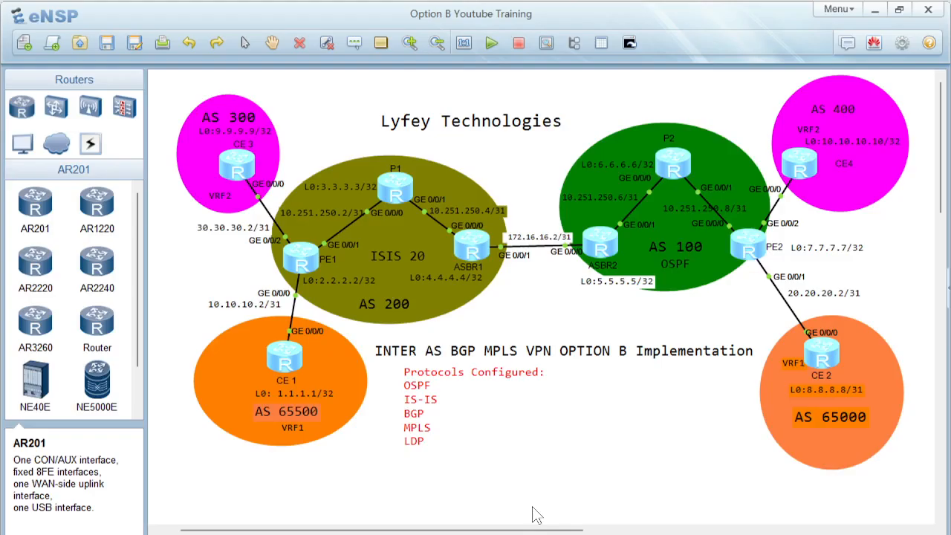
{"action": "double_click", "coordinate": [391, 190]}
{"action": "key", "text": "Return"}
{"action": "key", "text": "Return"}
{"action": "key", "text": "Return"}
{"action": "type", "text": "display  ip routing-table"}
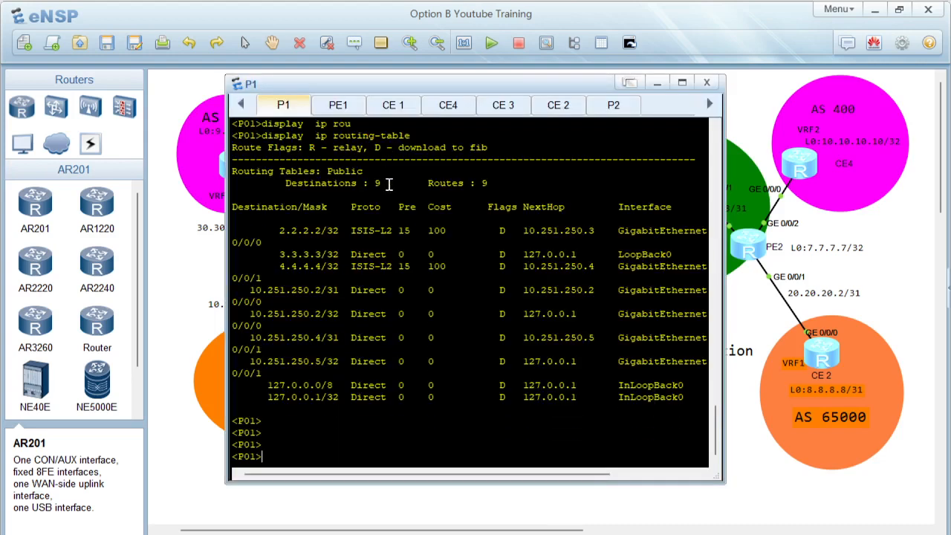
{"action": "key", "text": "Tab"}
{"action": "type", "text": "mpls ld"}
{"action": "key", "text": "Tab"}
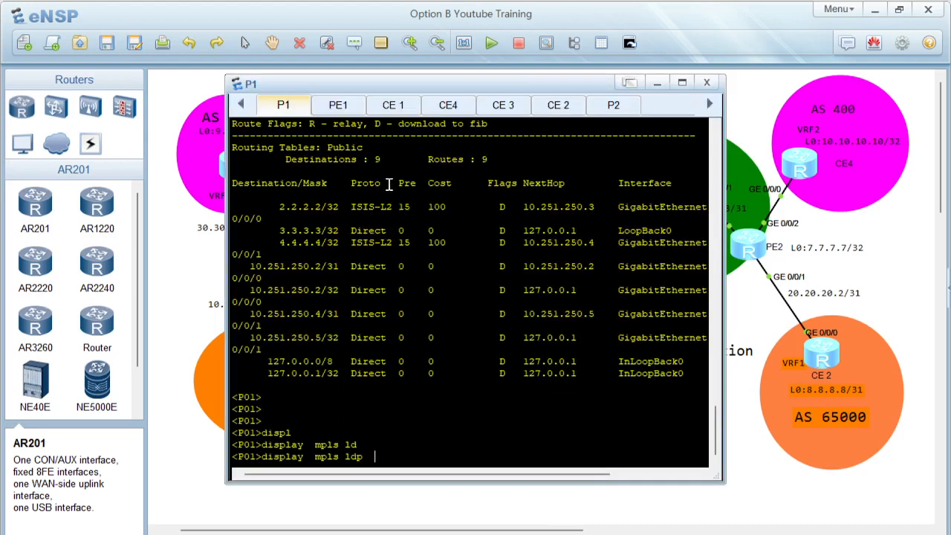
{"action": "type", "text": "se"}
{"action": "key", "text": "Tab"}
{"action": "key", "text": "Return"}
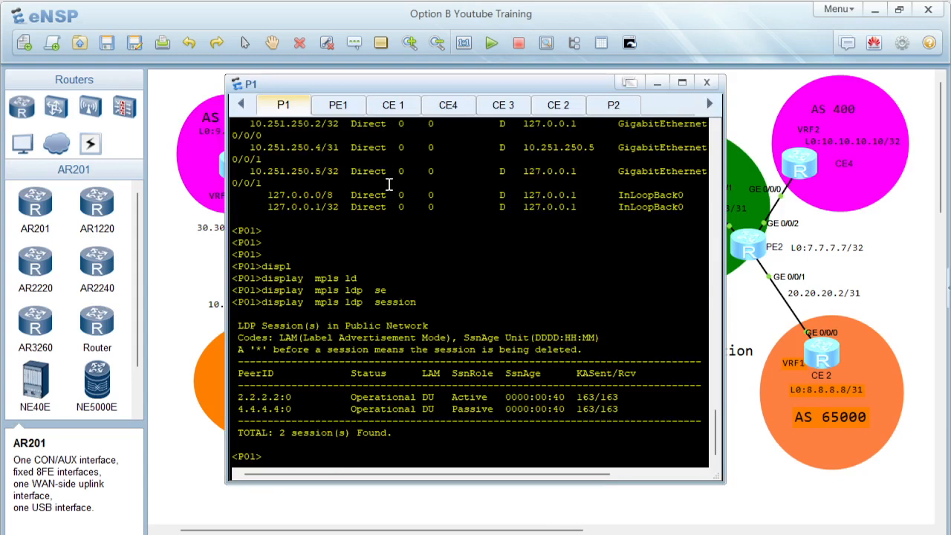
{"action": "left_click_drag", "start_coordinate": [257, 404], "coordinate": [326, 419]}
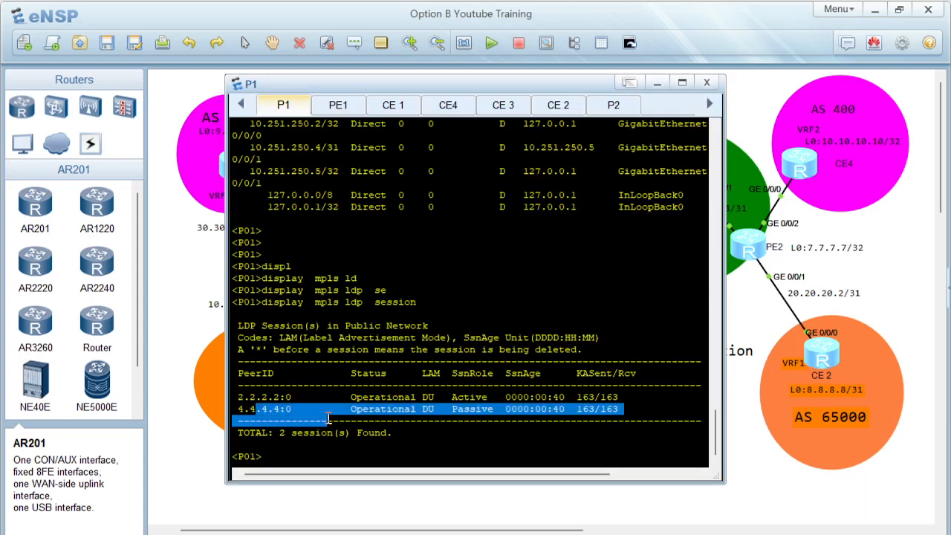
{"action": "left_click", "coordinate": [278, 399]}
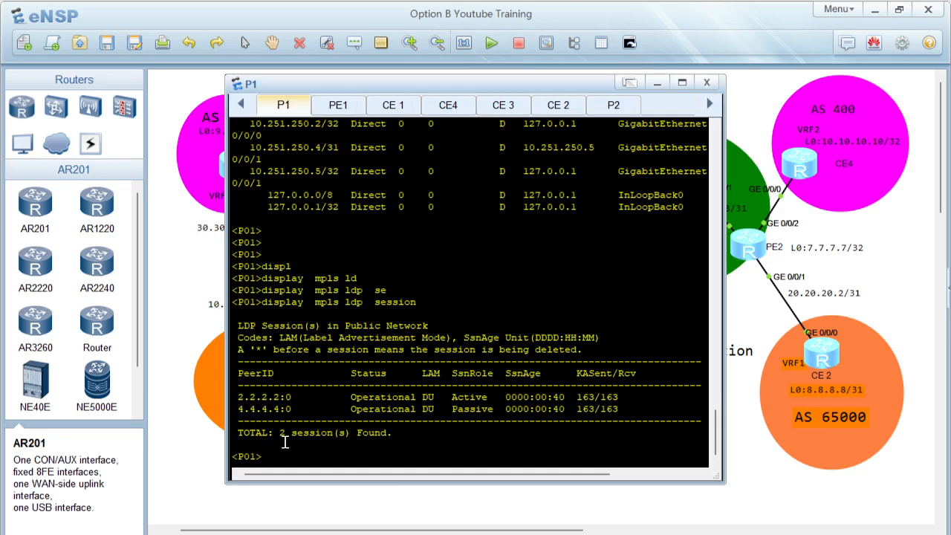
Step: Display P1's MPLS LDP LSP information
{"action": "type", "text": "displ"}
{"action": "key", "text": "Tab"}
{"action": "type", "text": "mpls ld"}
{"action": "key", "text": "Tab"}
{"action": "type", "text": "ls"}
{"action": "key", "text": "Tab"}
{"action": "key", "text": "Return"}
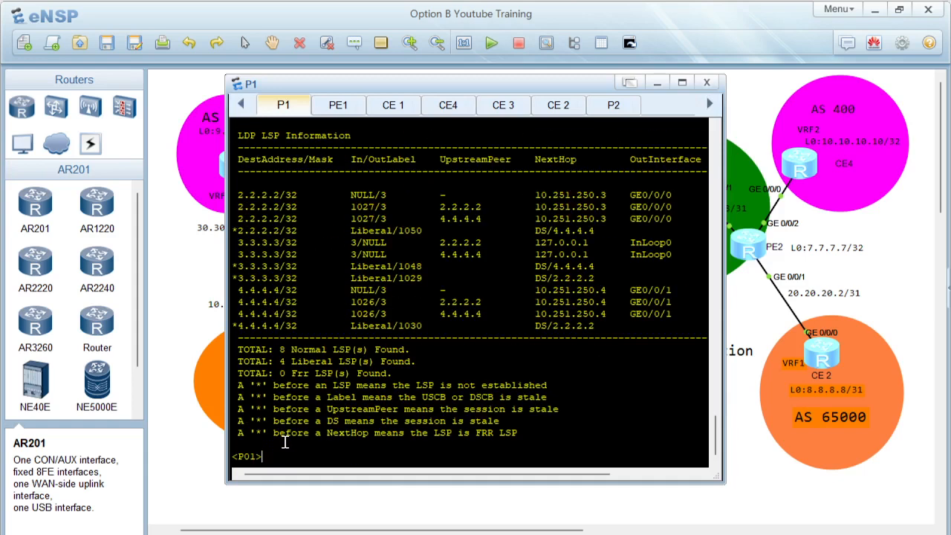
{"action": "left_click_drag", "start_coordinate": [238, 195], "coordinate": [521, 333]}
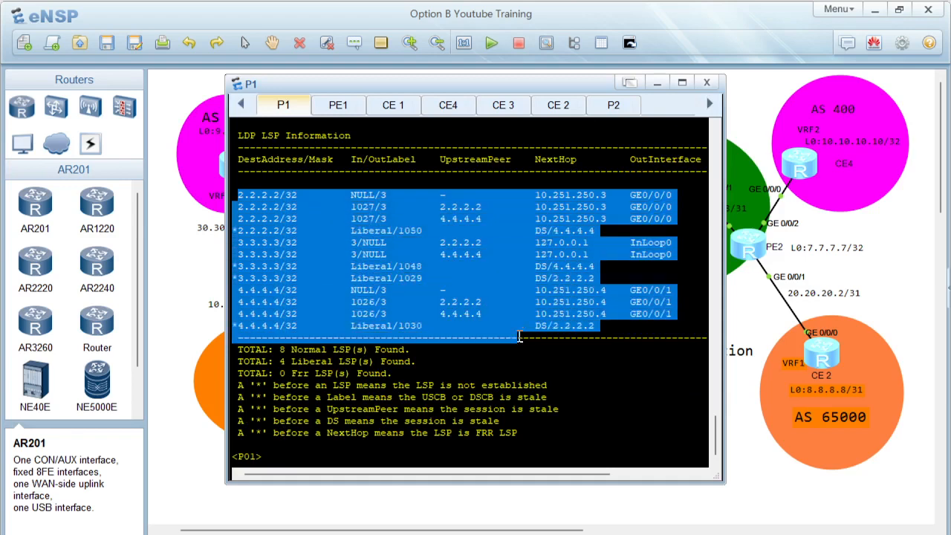
{"action": "left_click", "coordinate": [455, 376]}
Step: List the MPLS LDP display options on P1 and display its LDP-enabled interfaces
{"action": "key", "text": "Return"}
{"action": "key", "text": "Return"}
{"action": "type", "text": "displ"}
{"action": "key", "text": "Tab"}
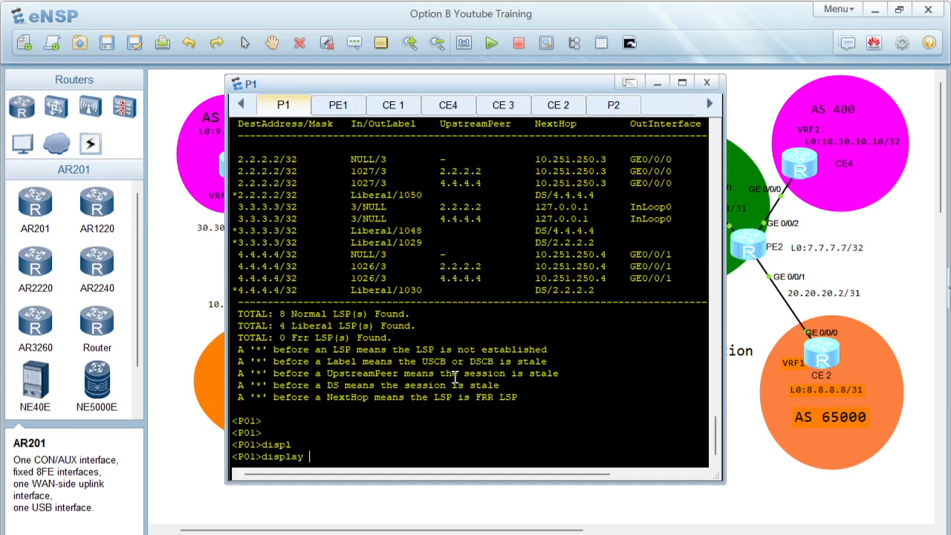
{"action": "type", "text": "mpls ld"}
{"action": "key", "text": "Tab"}
{"action": "type", "text": "?"}
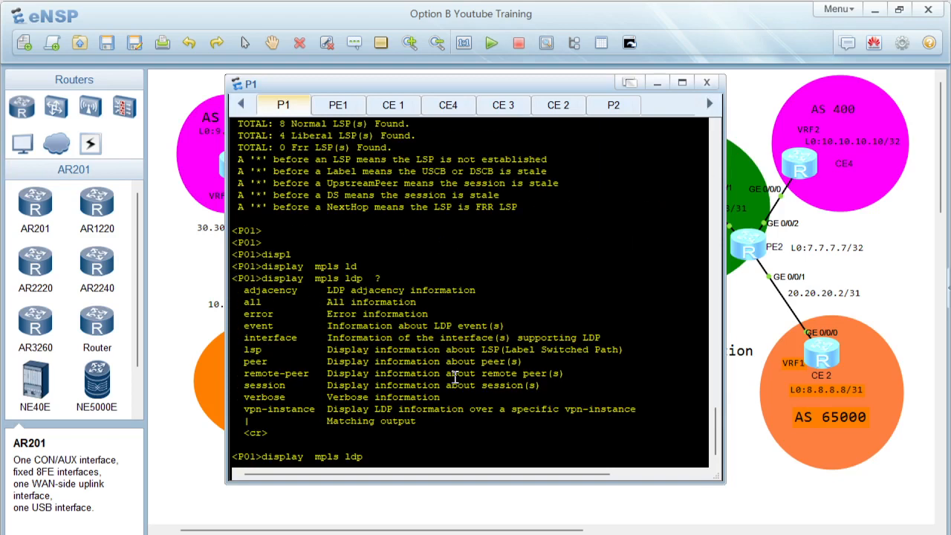
{"action": "type", "text": "in"}
{"action": "key", "text": "Tab"}
{"action": "key", "text": "Return"}
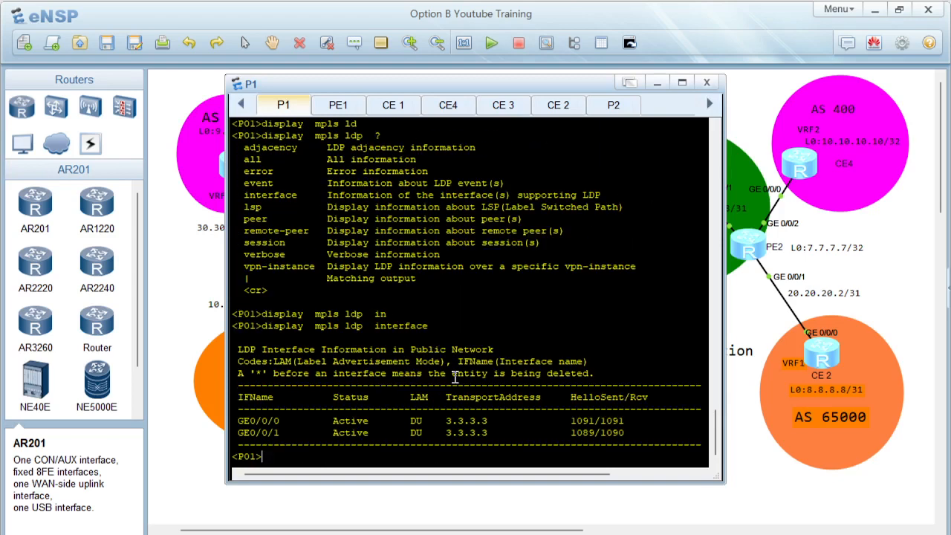
{"action": "left_click_drag", "start_coordinate": [244, 421], "coordinate": [642, 427]}
{"action": "left_click", "coordinate": [193, 280]}
Step: Open the ASBR1 console and display its MPLS LDP sessions
{"action": "double_click", "coordinate": [466, 246]}
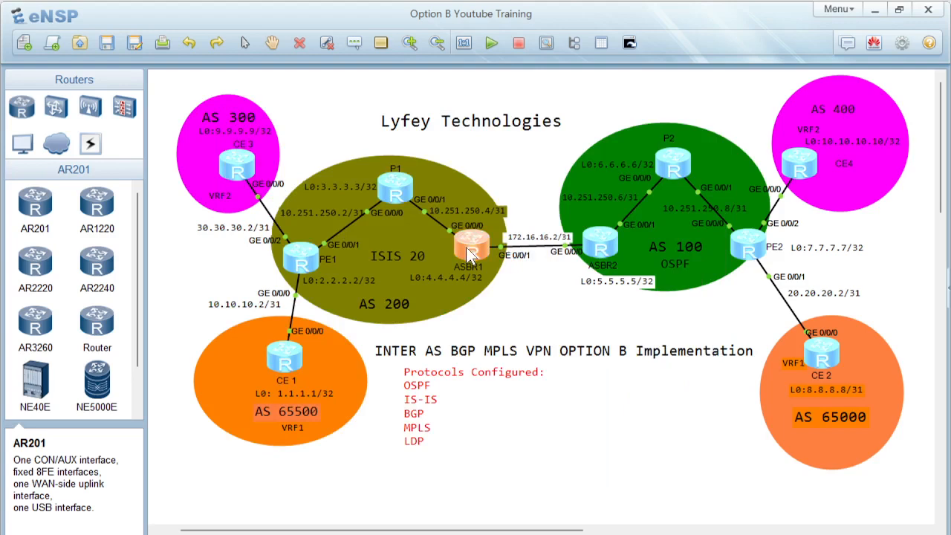
{"action": "key", "text": "Return"}
{"action": "key", "text": "Return"}
{"action": "type", "text": "displ"}
{"action": "key", "text": "Tab"}
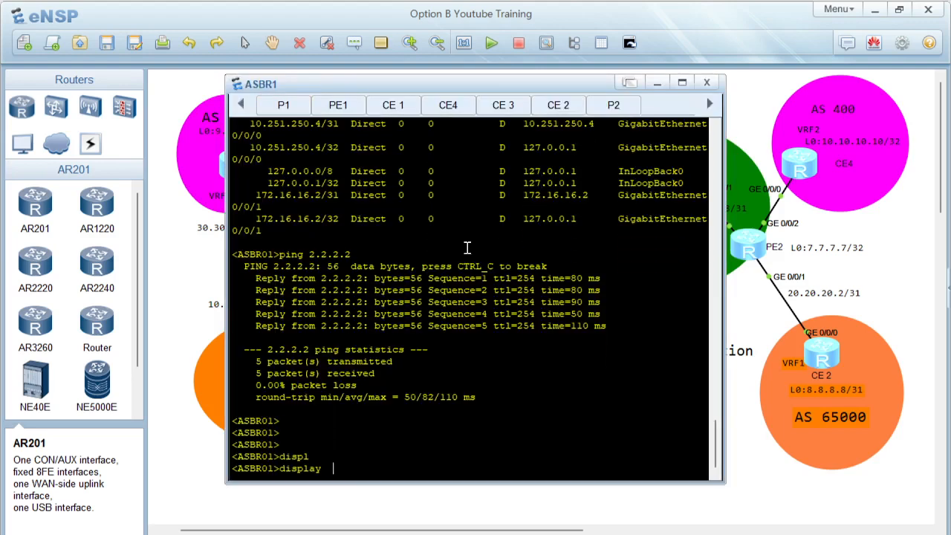
{"action": "type", "text": "mpls ld"}
{"action": "key", "text": "Tab"}
{"action": "type", "text": "se"}
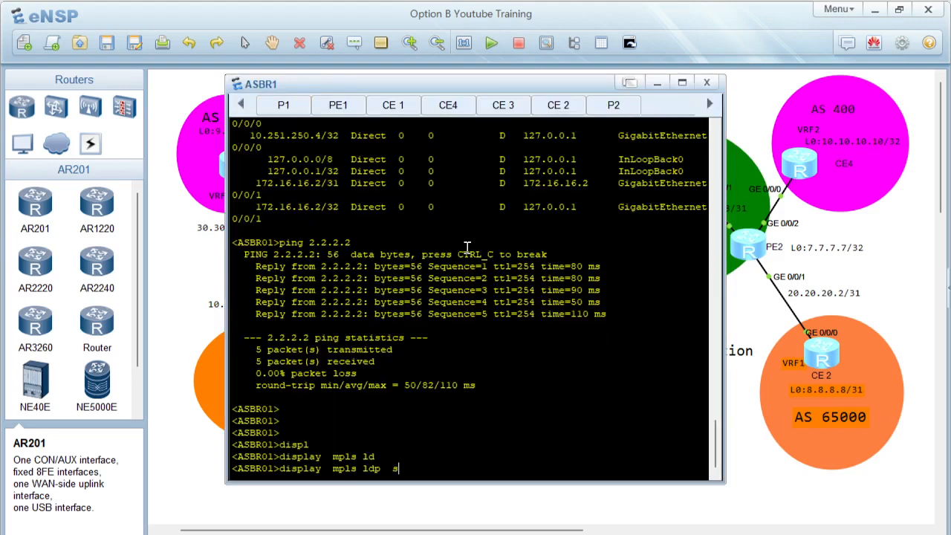
{"action": "key", "text": "Tab"}
{"action": "key", "text": "Return"}
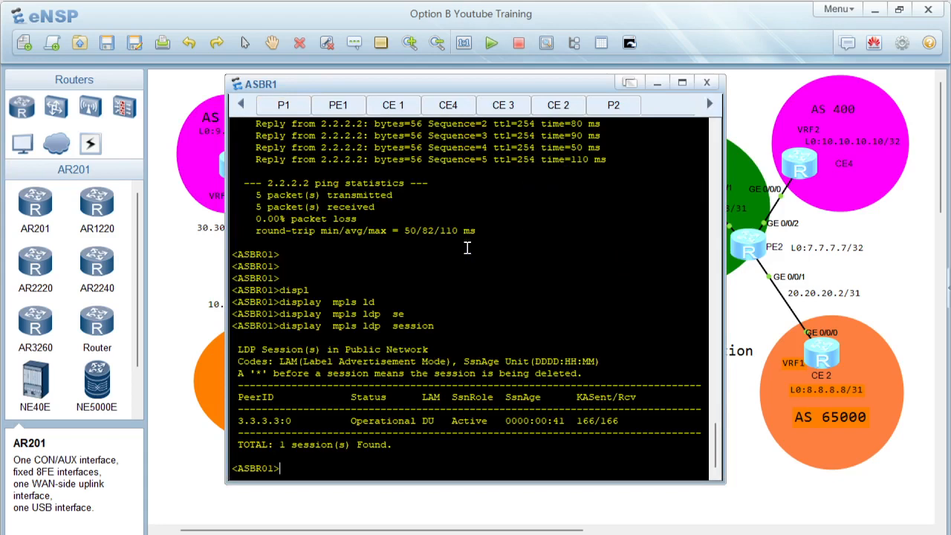
{"action": "triple_click", "coordinate": [245, 422]}
{"action": "left_click", "coordinate": [176, 357]}
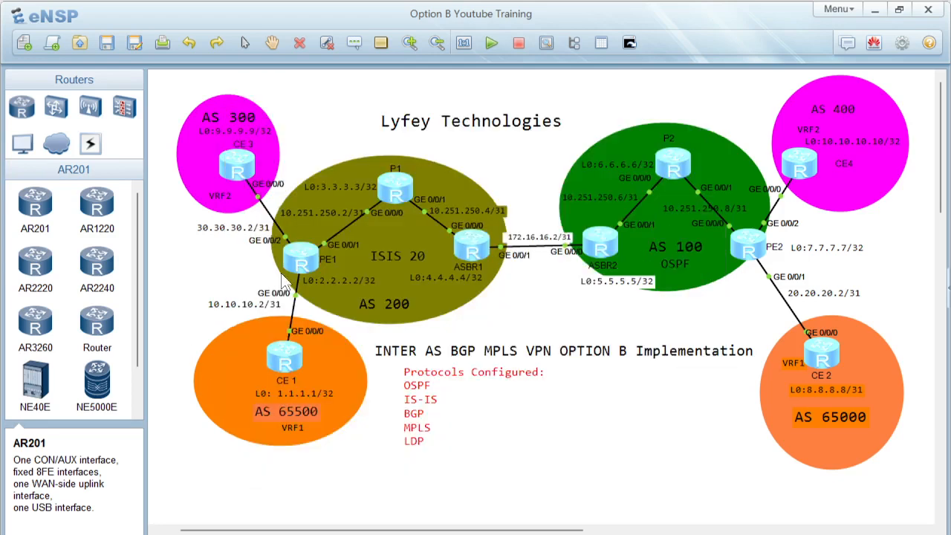
Step: Open the PE1 console and display its MPLS LDP sessions
{"action": "double_click", "coordinate": [298, 257]}
{"action": "key", "text": "Return"}
{"action": "key", "text": "Return"}
{"action": "key", "text": "Return"}
{"action": "type", "text": "display  mpls ld"}
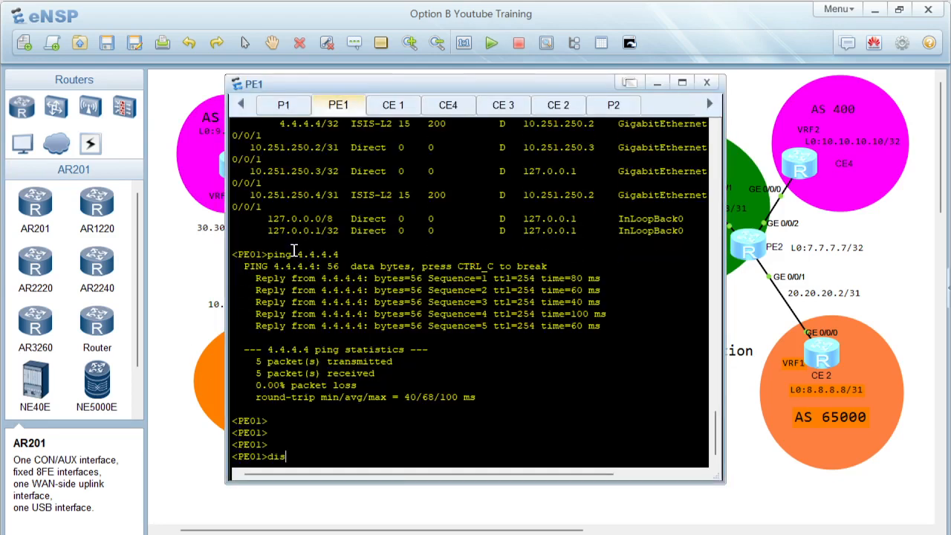
{"action": "key", "text": "Tab"}
{"action": "type", "text": "mpls ld"}
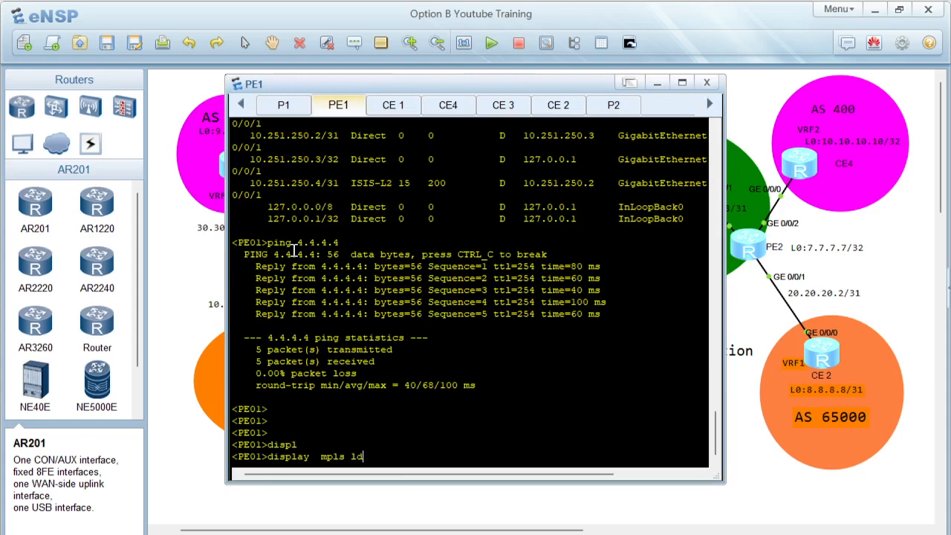
{"action": "key", "text": "Tab"}
{"action": "type", "text": "se"}
{"action": "key", "text": "Tab"}
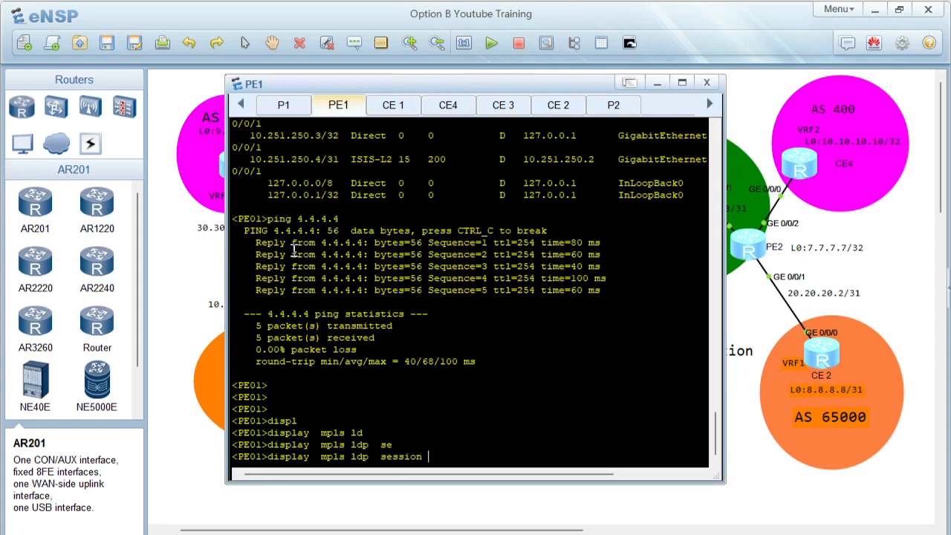
{"action": "key", "text": "Return"}
{"action": "left_click_drag", "start_coordinate": [251, 408], "coordinate": [588, 407]}
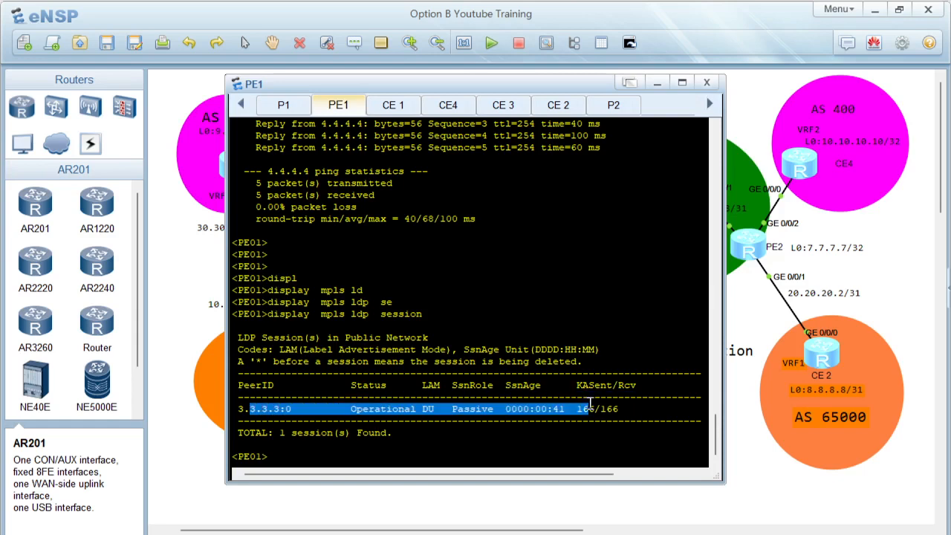
Step: Switch to the PDF guide and read the Step 4 BGP peering configuration between PE01 and ASBR01
{"action": "left_click", "coordinate": [332, 512]}
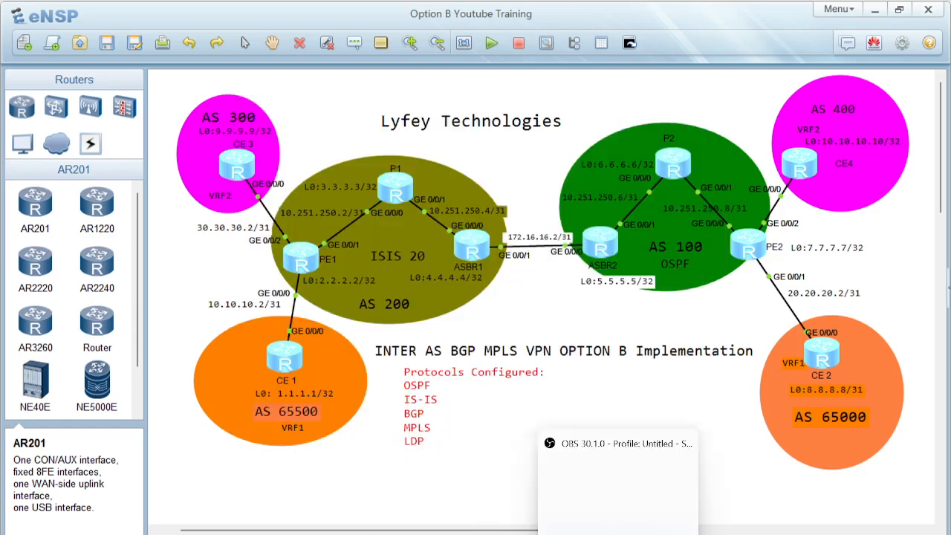
{"action": "left_click", "coordinate": [598, 527]}
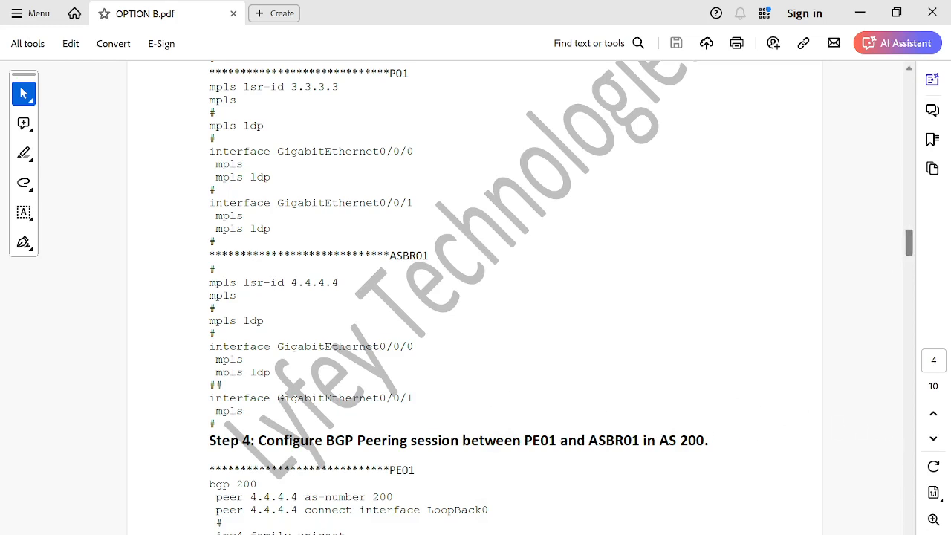
{"action": "scroll", "coordinate": [475, 297], "scroll_direction": "down", "scroll_amount": 5}
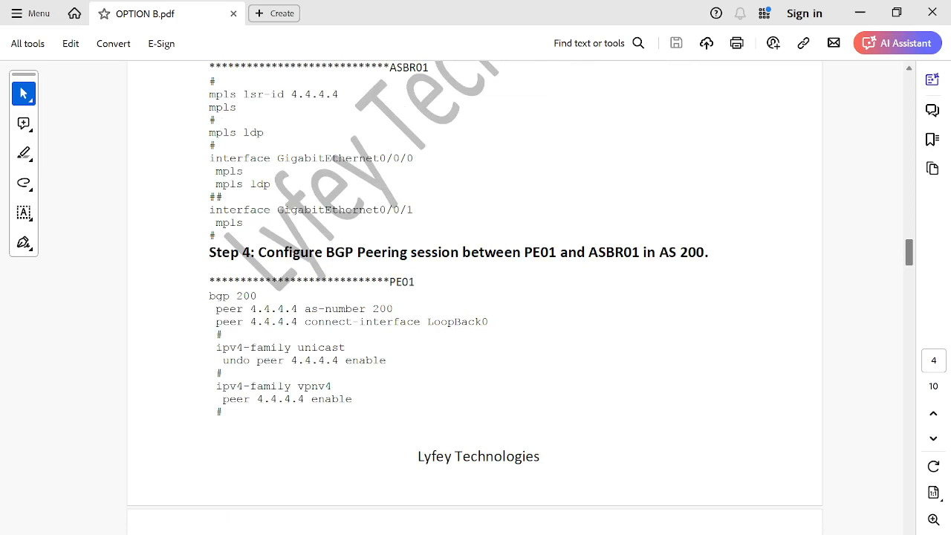
{"action": "scroll", "coordinate": [475, 297], "scroll_direction": "down", "scroll_amount": 4}
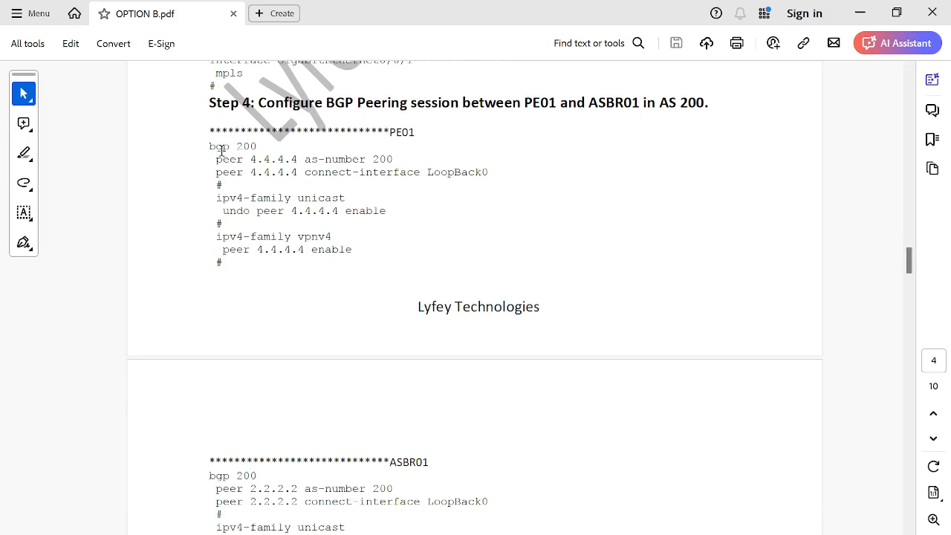
{"action": "left_click_drag", "start_coordinate": [210, 146], "coordinate": [332, 265]}
{"action": "left_click", "coordinate": [319, 261]}
{"action": "left_click_drag", "start_coordinate": [249, 159], "coordinate": [297, 158]}
{"action": "left_click", "coordinate": [369, 276]}
{"action": "left_click", "coordinate": [908, 533]}
{"action": "left_click", "coordinate": [908, 533]}
{"action": "left_click", "coordinate": [909, 533]}
{"action": "left_click", "coordinate": [908, 533]}
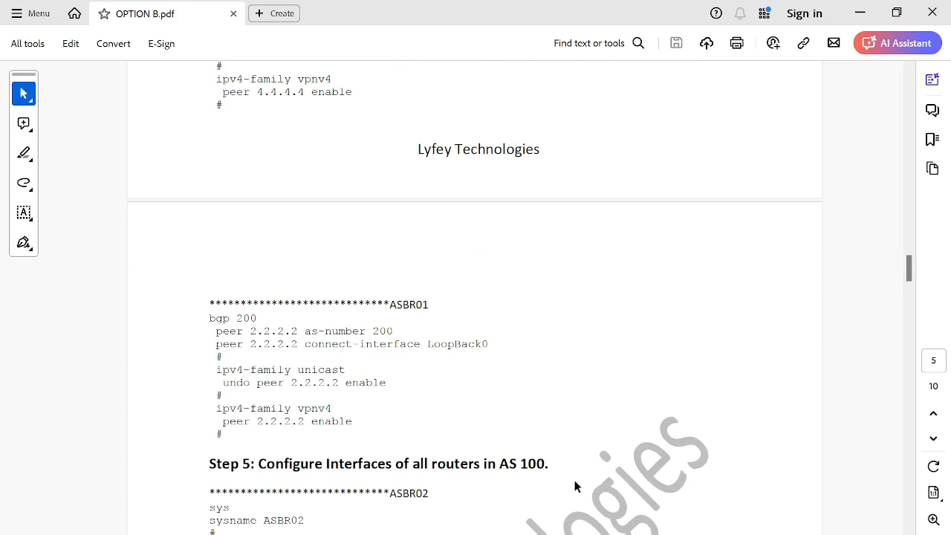
Step: Open the PE1 console and display its BGP VPNv4 peers, highlighting the 4.4.4.4 peer entry
{"action": "mouse_move", "coordinate": [557, 534]}
{"action": "left_click", "coordinate": [521, 502]}
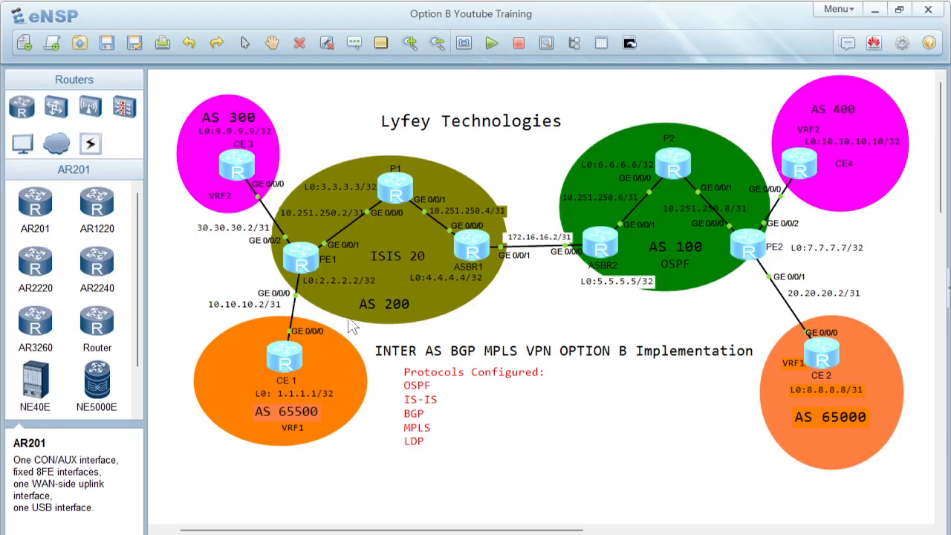
{"action": "double_click", "coordinate": [305, 263]}
{"action": "key", "text": "Return"}
{"action": "type", "text": "displ"}
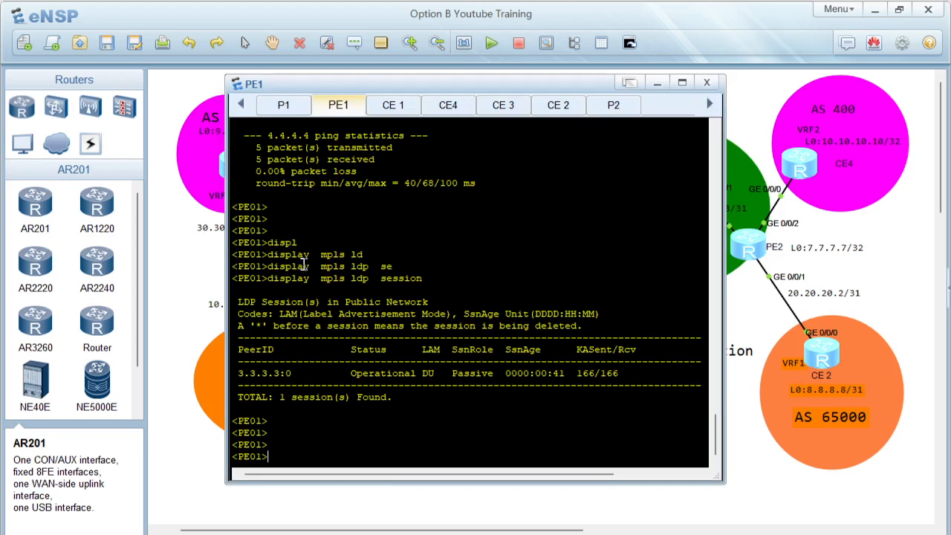
{"action": "key", "text": "Tab"}
{"action": "type", "text": "bgp vpnv"}
{"action": "key", "text": "Tab"}
{"action": "type", "text": "al"}
{"action": "key", "text": "Tab"}
{"action": "type", "text": "pe"}
{"action": "key", "text": "Tab"}
{"action": "key", "text": "Return"}
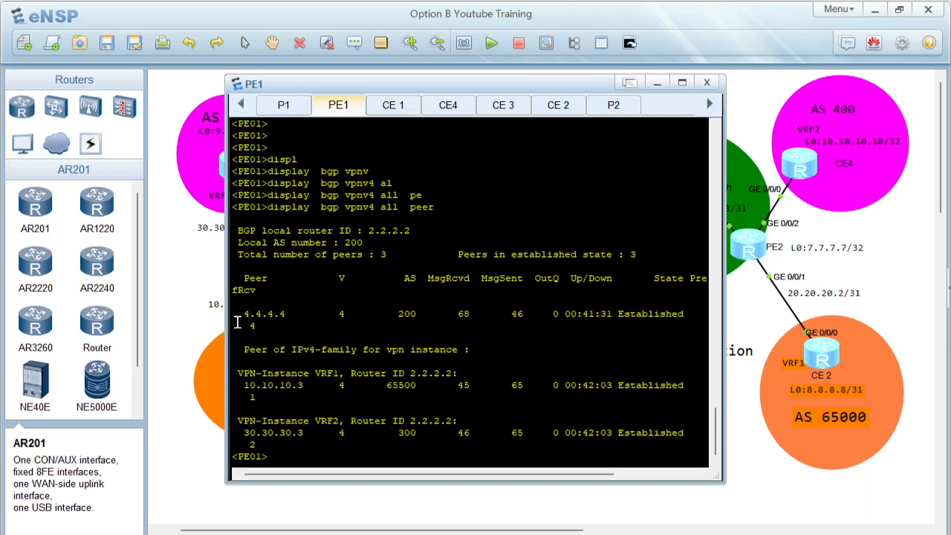
{"action": "left_click_drag", "start_coordinate": [244, 313], "coordinate": [591, 325]}
{"action": "left_click", "coordinate": [515, 371]}
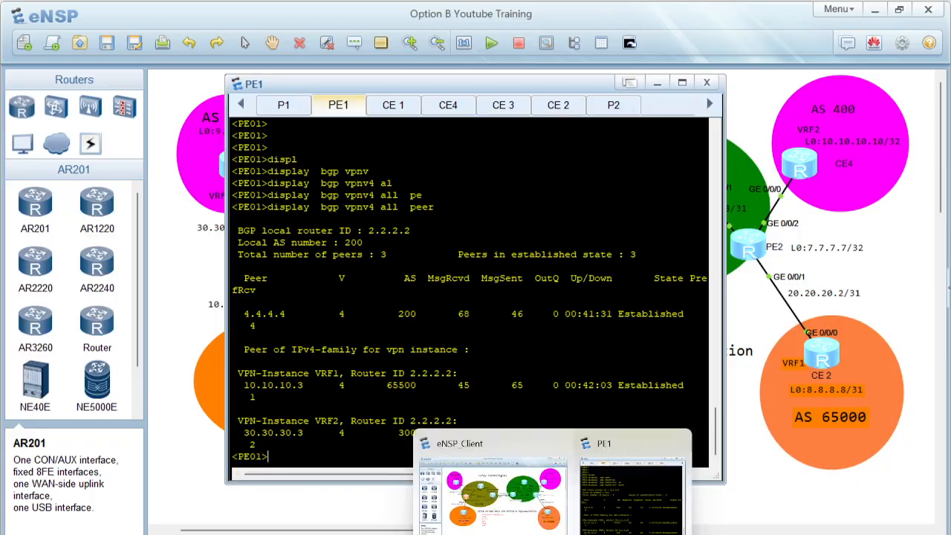
Step: Switch to the PDF guide and read the Step 5 interface configuration for ASBR02, P02 and PE02 in AS 100
{"action": "left_click", "coordinate": [518, 534]}
{"action": "left_click_drag", "start_coordinate": [209, 318], "coordinate": [344, 428]}
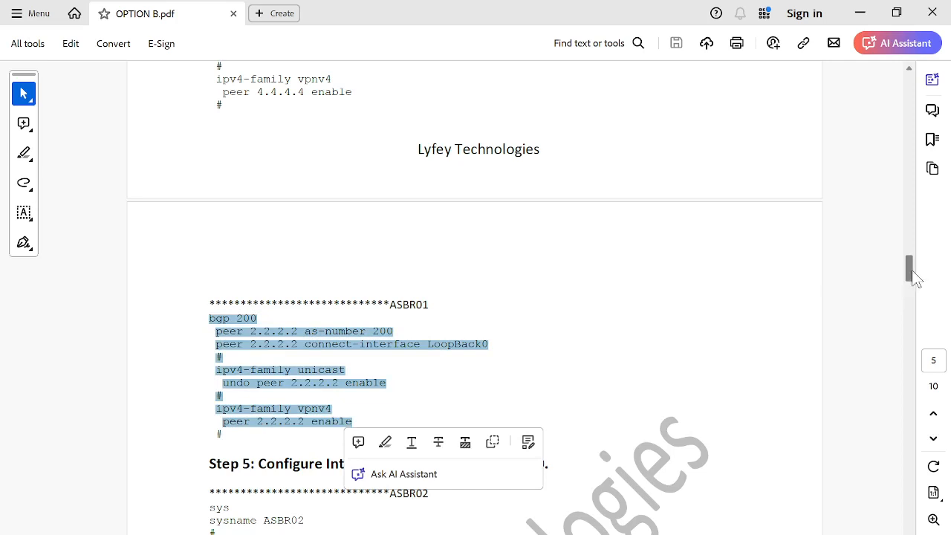
{"action": "left_click_drag", "start_coordinate": [910, 270], "coordinate": [913, 293]}
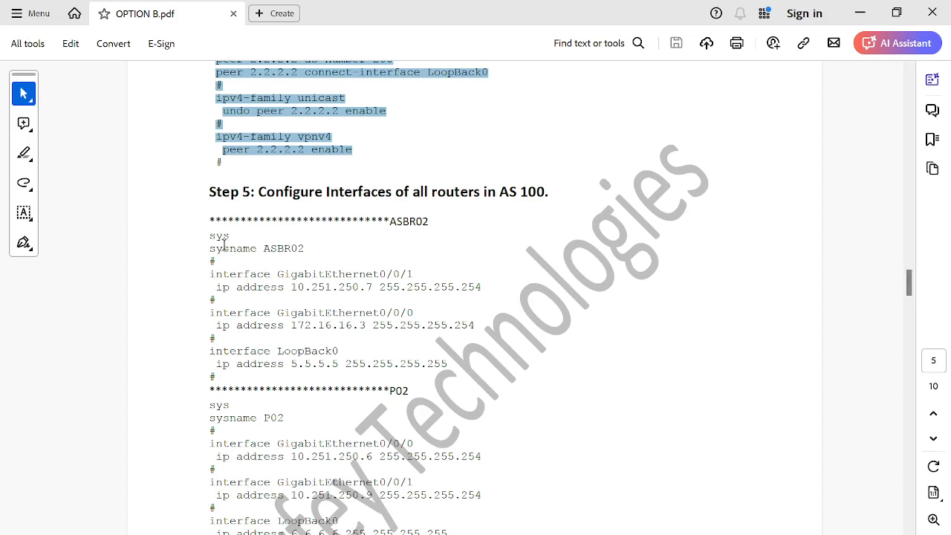
{"action": "left_click_drag", "start_coordinate": [214, 243], "coordinate": [305, 250]}
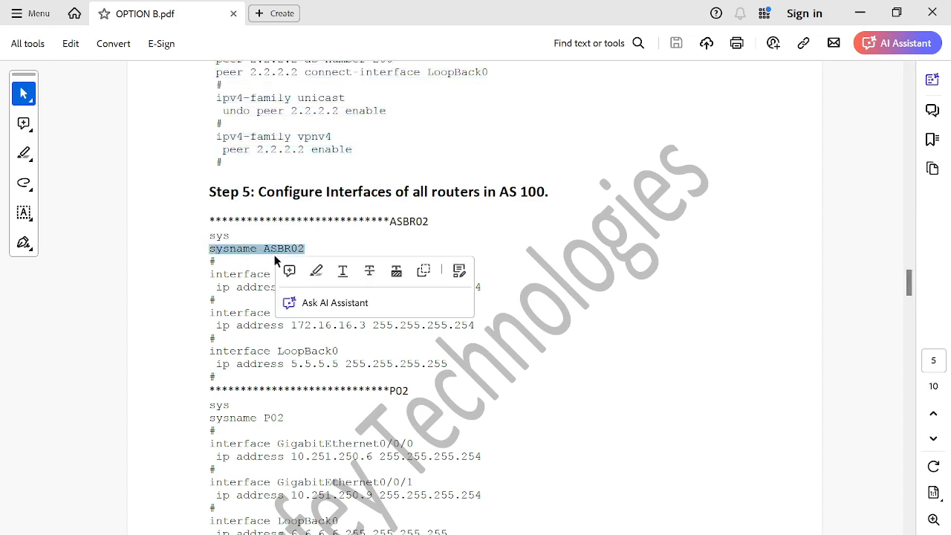
{"action": "left_click", "coordinate": [220, 277]}
{"action": "left_click_drag", "start_coordinate": [220, 276], "coordinate": [431, 364]}
{"action": "left_click", "coordinate": [381, 359]}
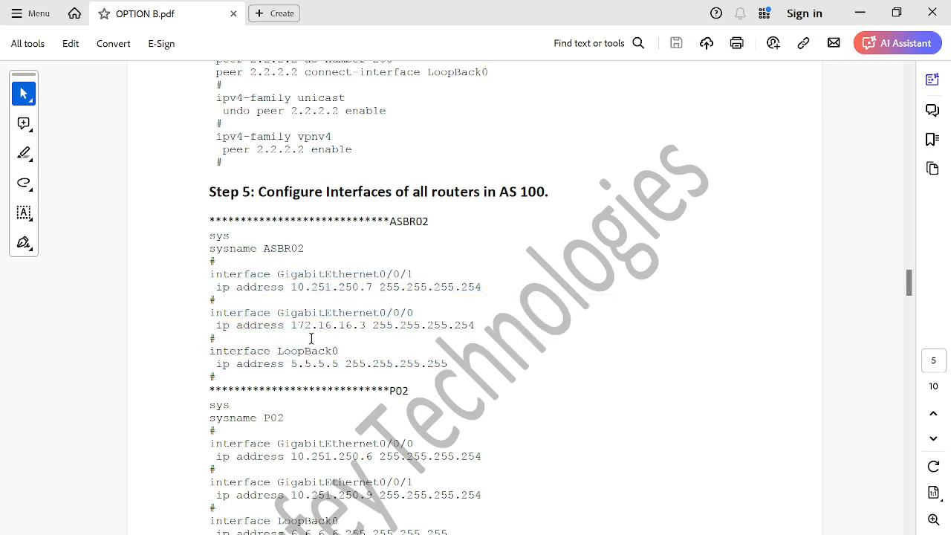
{"action": "left_click_drag", "start_coordinate": [210, 315], "coordinate": [431, 345]}
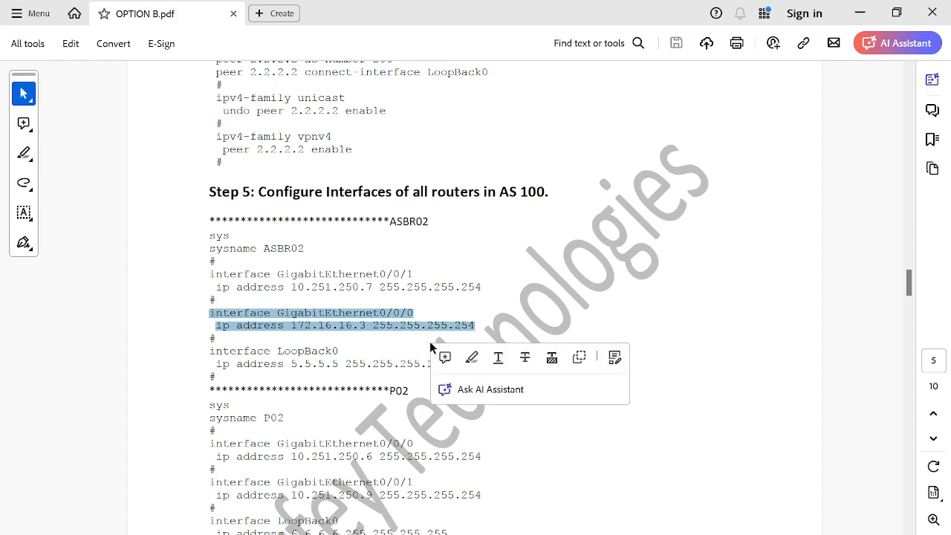
{"action": "left_click", "coordinate": [325, 322]}
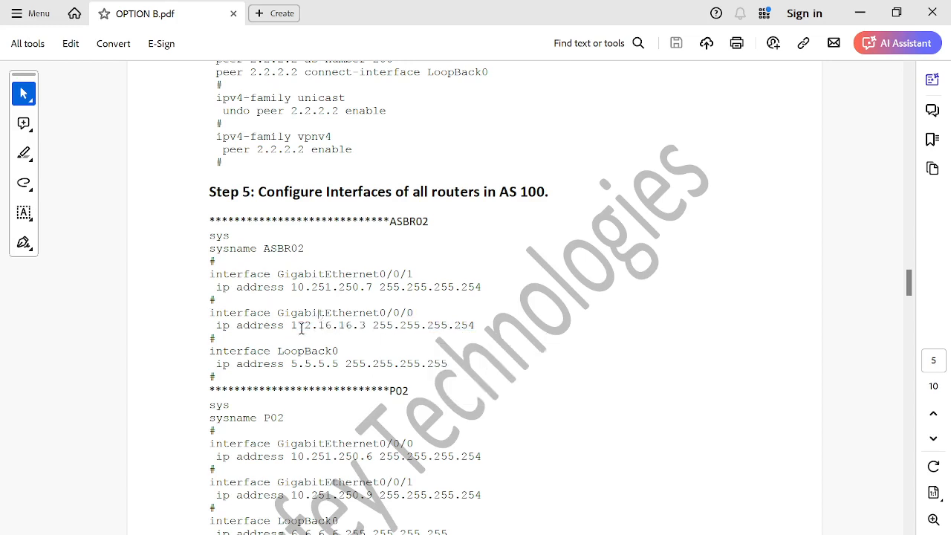
{"action": "left_click_drag", "start_coordinate": [294, 328], "coordinate": [368, 336]}
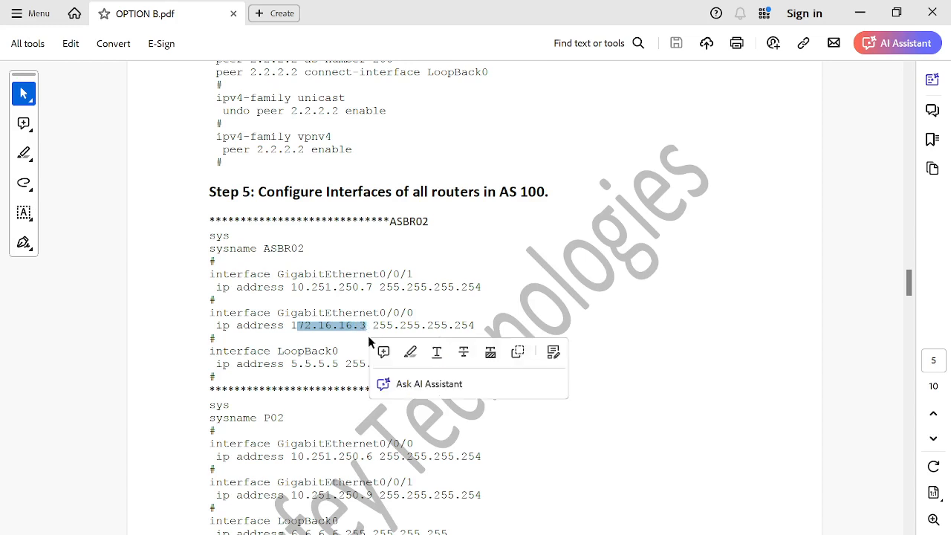
{"action": "left_click", "coordinate": [350, 339]}
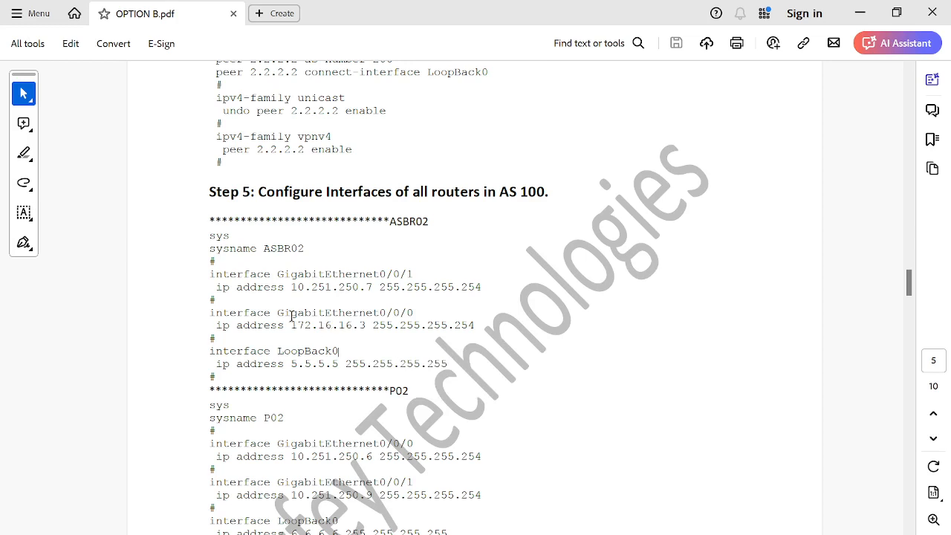
{"action": "left_click_drag", "start_coordinate": [289, 324], "coordinate": [367, 325]}
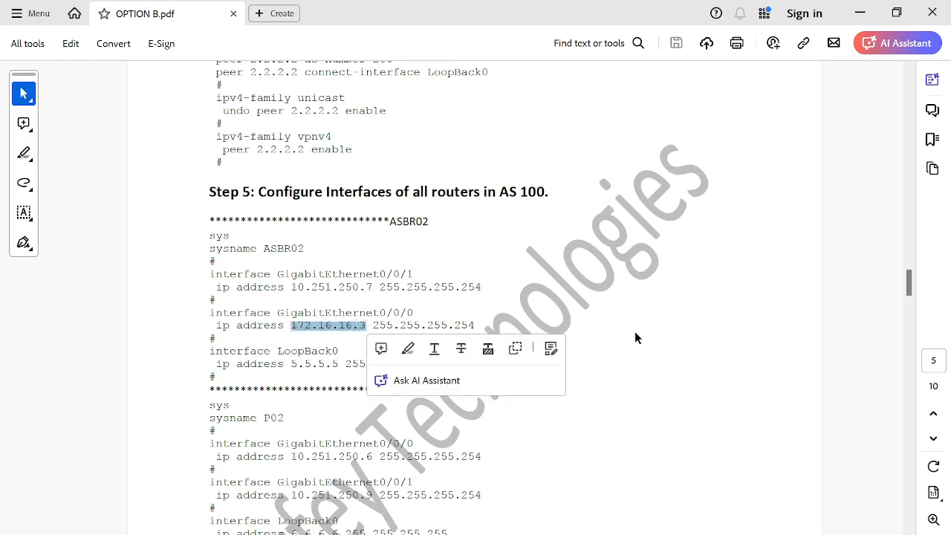
{"action": "left_click", "coordinate": [648, 313]}
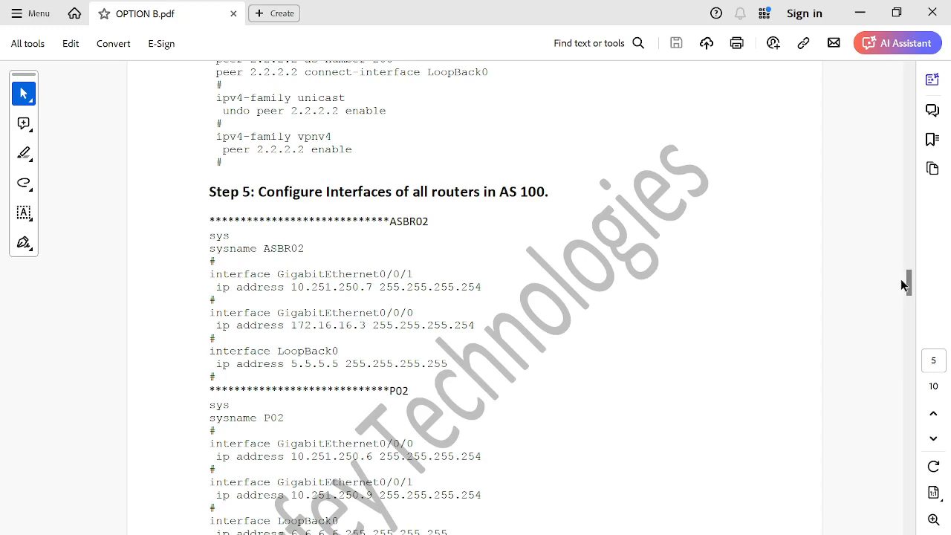
{"action": "left_click_drag", "start_coordinate": [907, 283], "coordinate": [907, 292]}
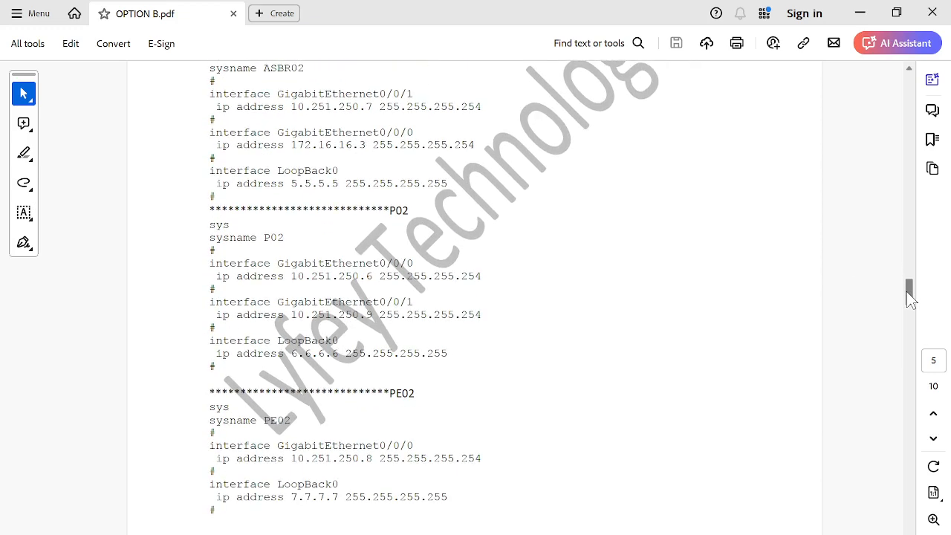
{"action": "left_click_drag", "start_coordinate": [208, 224], "coordinate": [360, 356]}
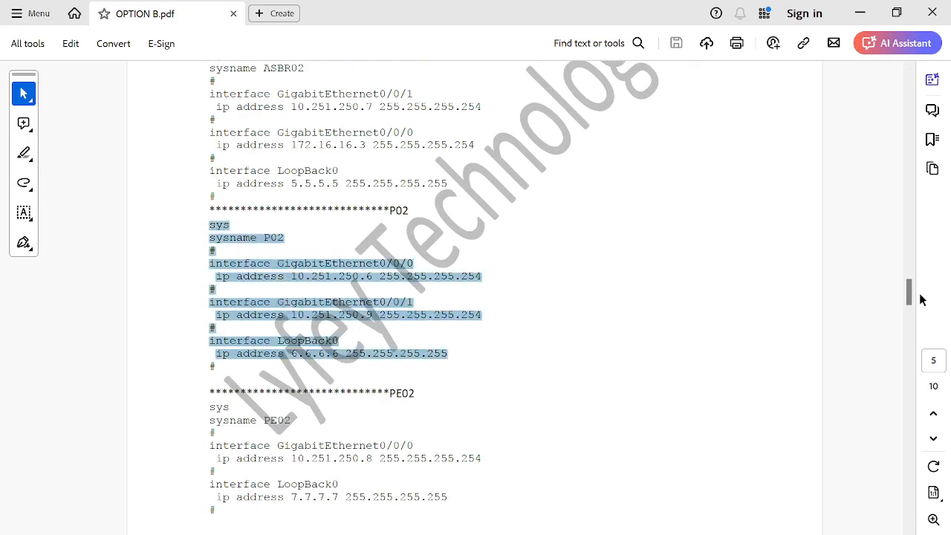
{"action": "left_click_drag", "start_coordinate": [906, 294], "coordinate": [903, 309]}
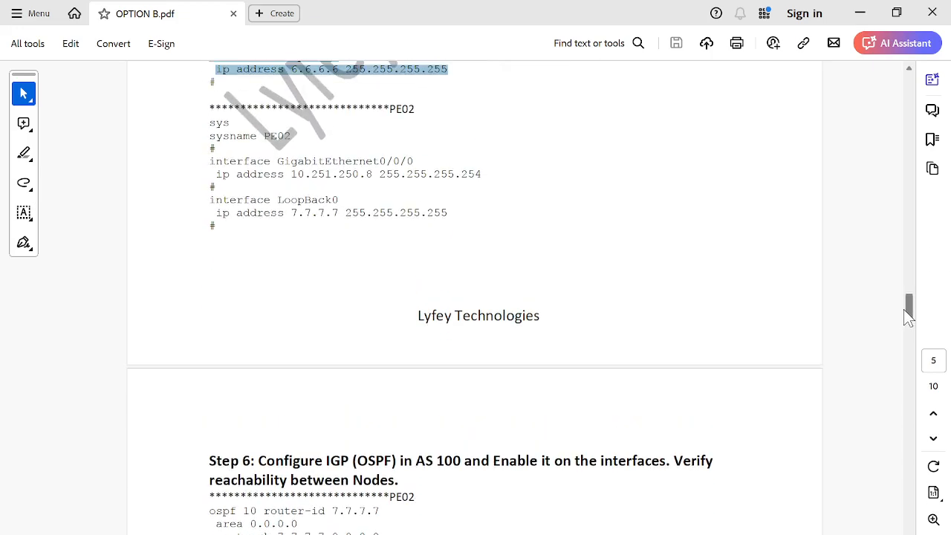
{"action": "left_click_drag", "start_coordinate": [214, 126], "coordinate": [333, 248]}
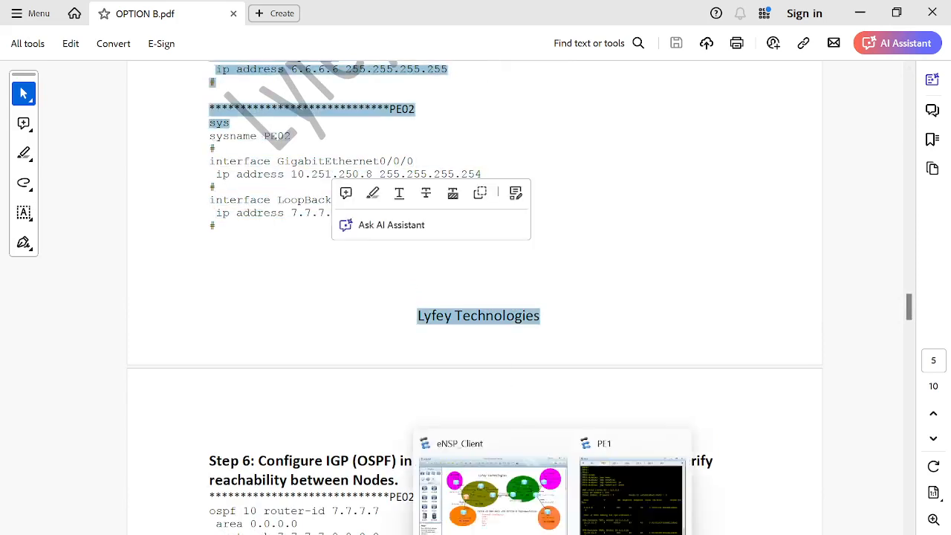
Step: Open the ASBR2 console and display a brief summary of its IP interfaces
{"action": "left_click", "coordinate": [524, 516]}
{"action": "double_click", "coordinate": [601, 242]}
{"action": "key", "text": "Return"}
{"action": "key", "text": "Return"}
{"action": "key", "text": "Return"}
{"action": "type", "text": "displ"}
{"action": "key", "text": "Tab"}
{"action": "type", "text": "ip ro"}
{"action": "key", "text": "BackSpace"}
{"action": "key", "text": "BackSpace"}
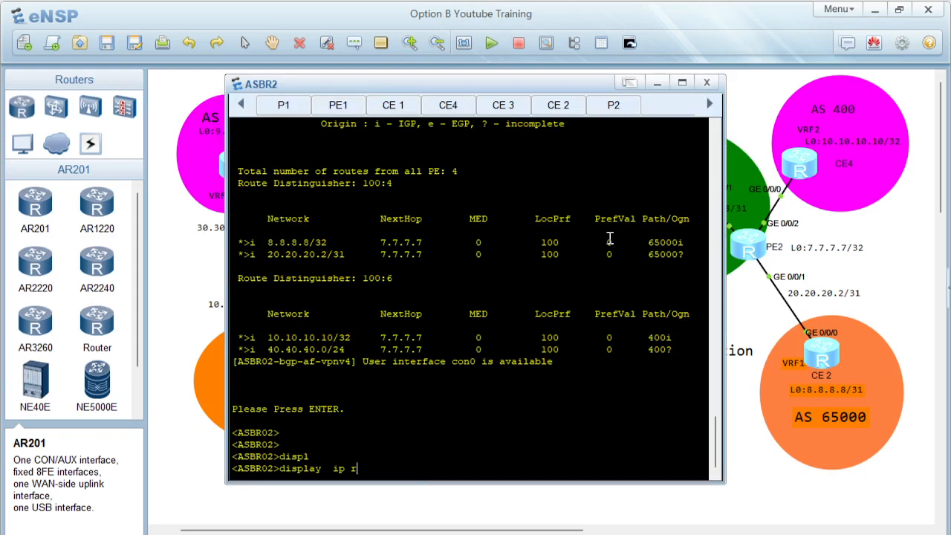
{"action": "type", "text": "interf"}
{"action": "key", "text": "Tab"}
{"action": "type", "text": "b"}
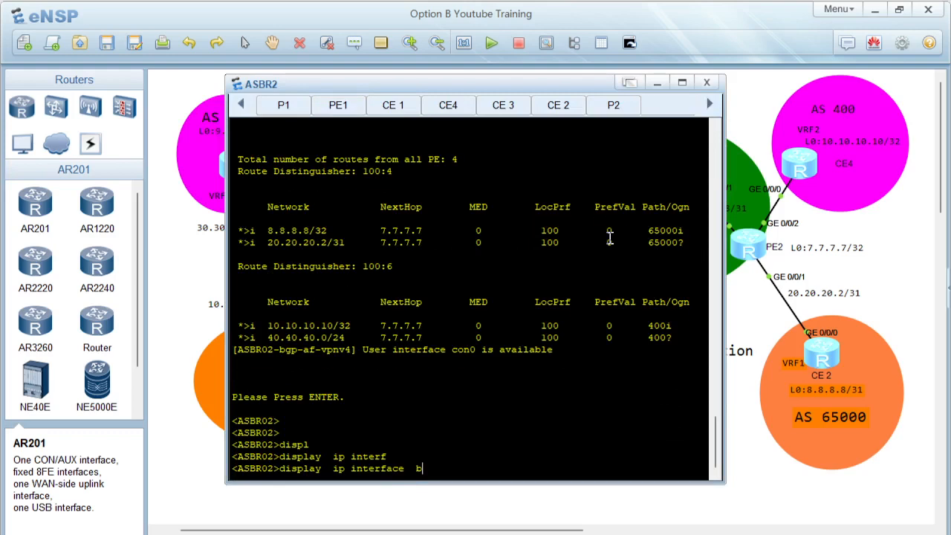
{"action": "key", "text": "Tab"}
{"action": "key", "text": "Return"}
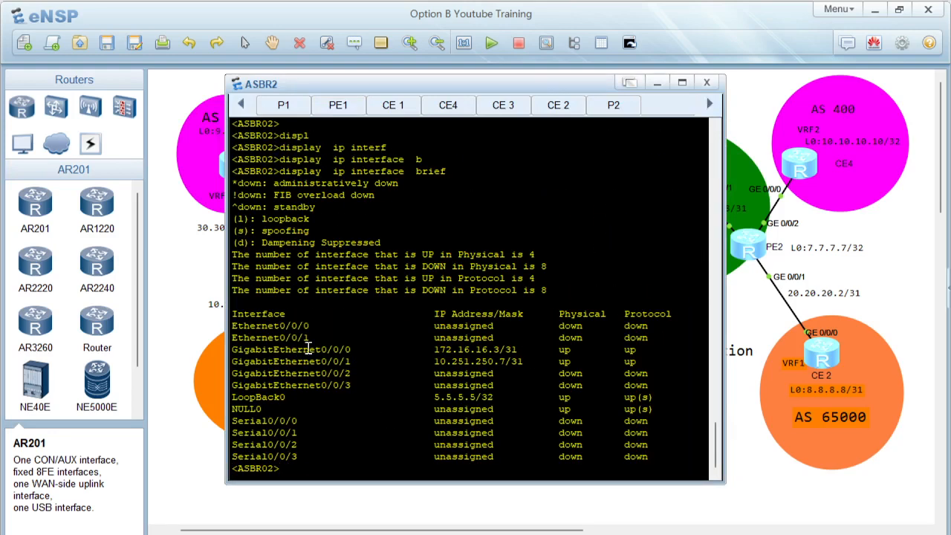
{"action": "left_click_drag", "start_coordinate": [309, 349], "coordinate": [635, 363]}
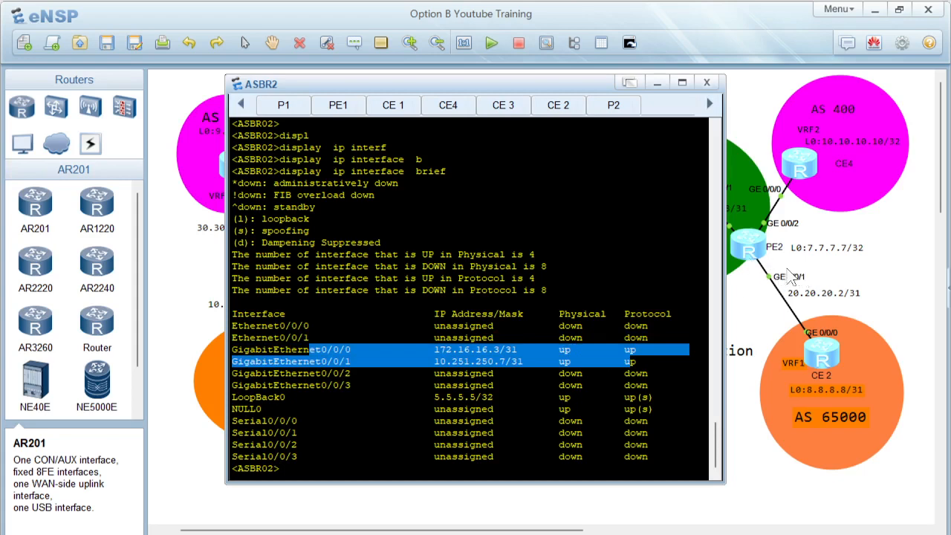
{"action": "left_click", "coordinate": [902, 277]}
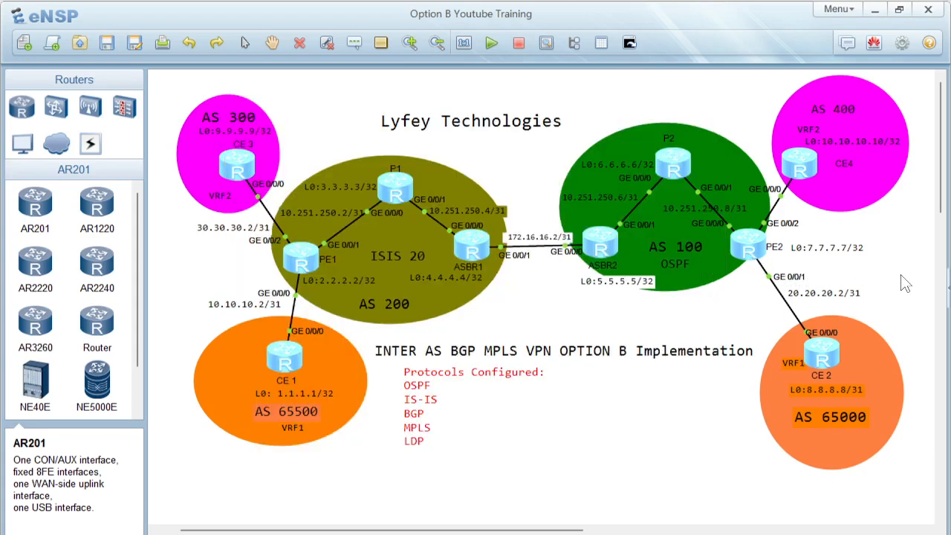
Step: Open the P2 console and display a brief summary of its IP interfaces
{"action": "double_click", "coordinate": [670, 165]}
{"action": "key", "text": "Return"}
{"action": "key", "text": "Return"}
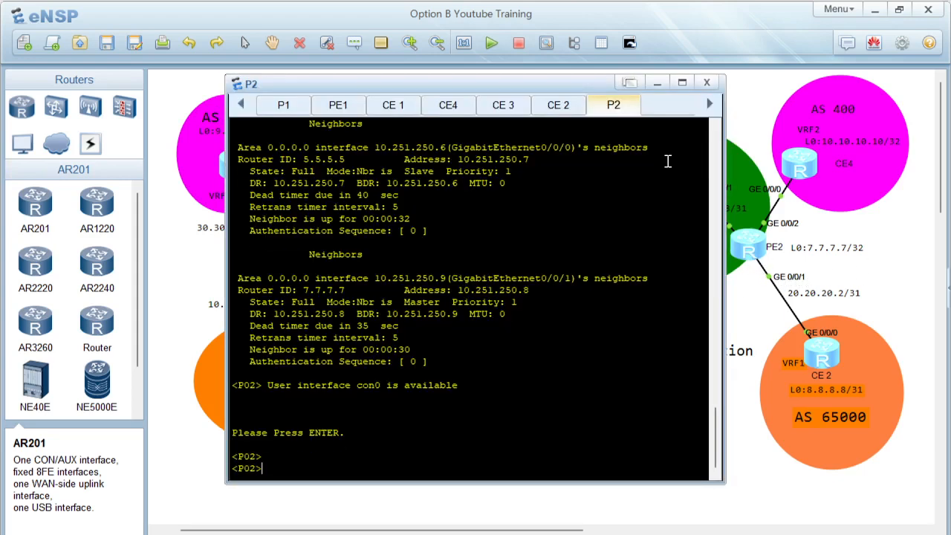
{"action": "type", "text": "displ"}
{"action": "key", "text": "Tab"}
{"action": "type", "text": "ip interf"}
{"action": "key", "text": "Tab"}
{"action": "type", "text": "b"}
{"action": "key", "text": "Tab"}
{"action": "key", "text": "Return"}
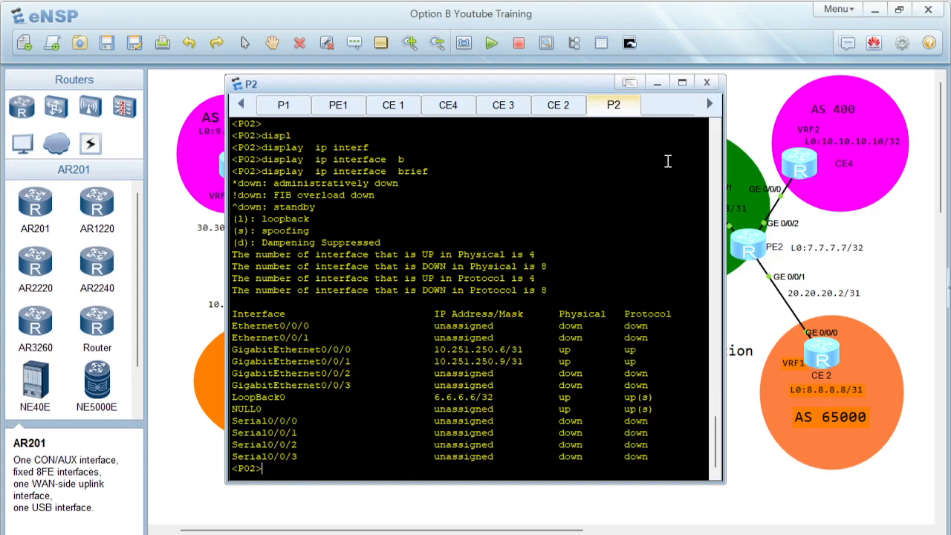
{"action": "left_click_drag", "start_coordinate": [358, 349], "coordinate": [623, 363]}
{"action": "left_click_drag", "start_coordinate": [435, 397], "coordinate": [594, 399]}
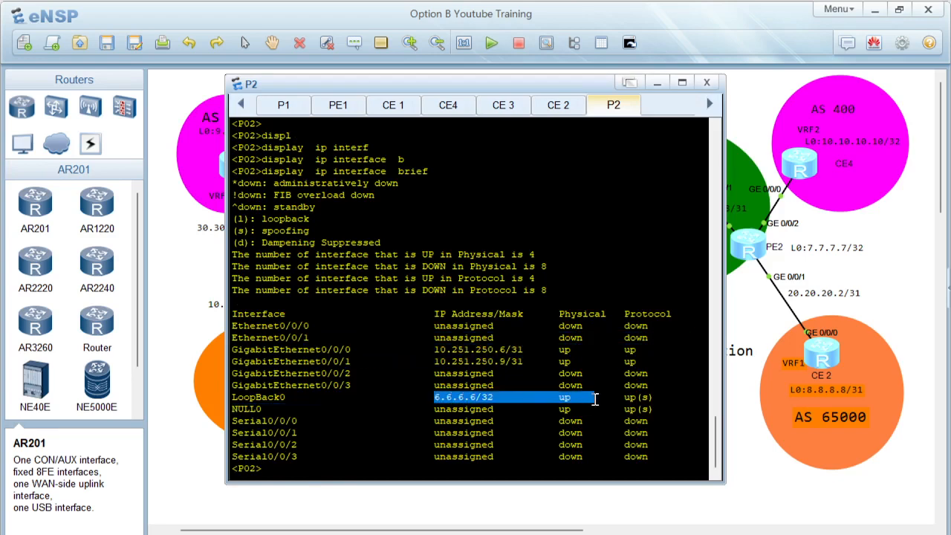
Step: Open the PE2 console, display a brief summary of its IP interfaces, then minimize the console
{"action": "double_click", "coordinate": [747, 244]}
{"action": "key", "text": "Return"}
{"action": "key", "text": "Return"}
{"action": "key", "text": "Return"}
{"action": "key", "text": "Return"}
{"action": "type", "text": "disp"}
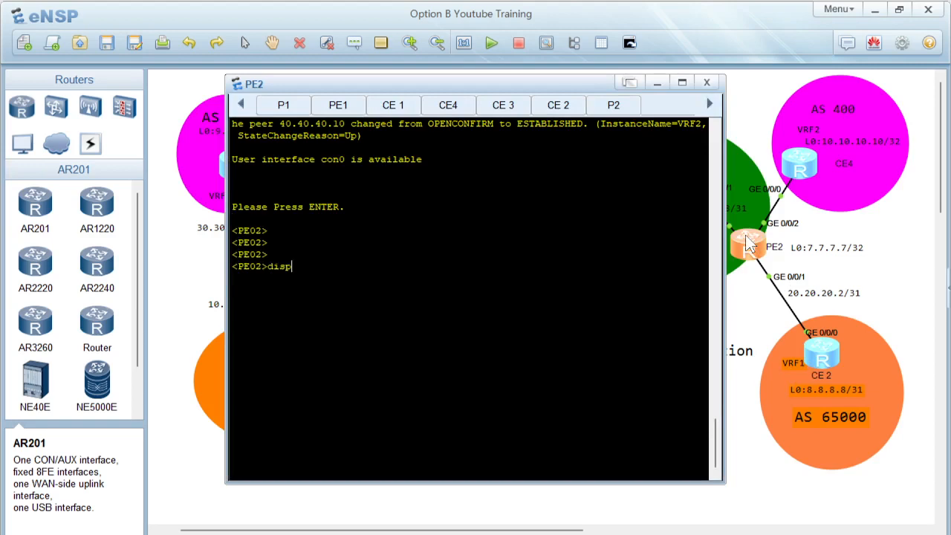
{"action": "type", "text": "l"}
{"action": "key", "text": "Tab"}
{"action": "type", "text": "ip int"}
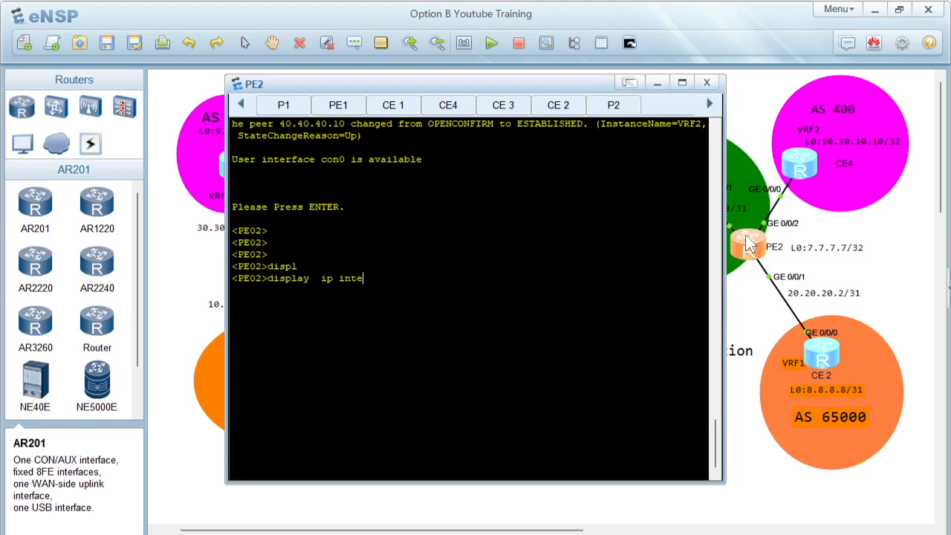
{"action": "type", "text": "erf"}
{"action": "key", "text": "Tab"}
{"action": "type", "text": "b"}
{"action": "key", "text": "Tab"}
{"action": "key", "text": "Return"}
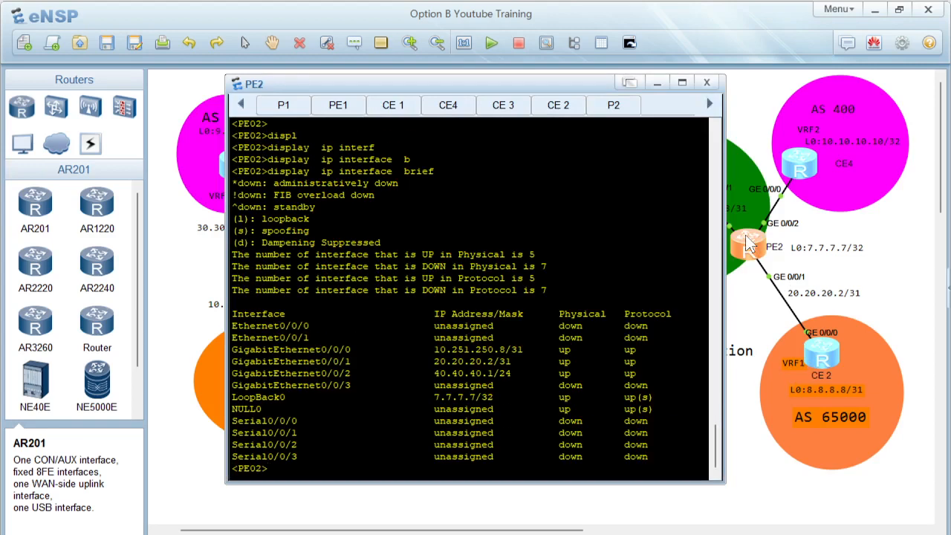
{"action": "left_click_drag", "start_coordinate": [333, 349], "coordinate": [630, 372]}
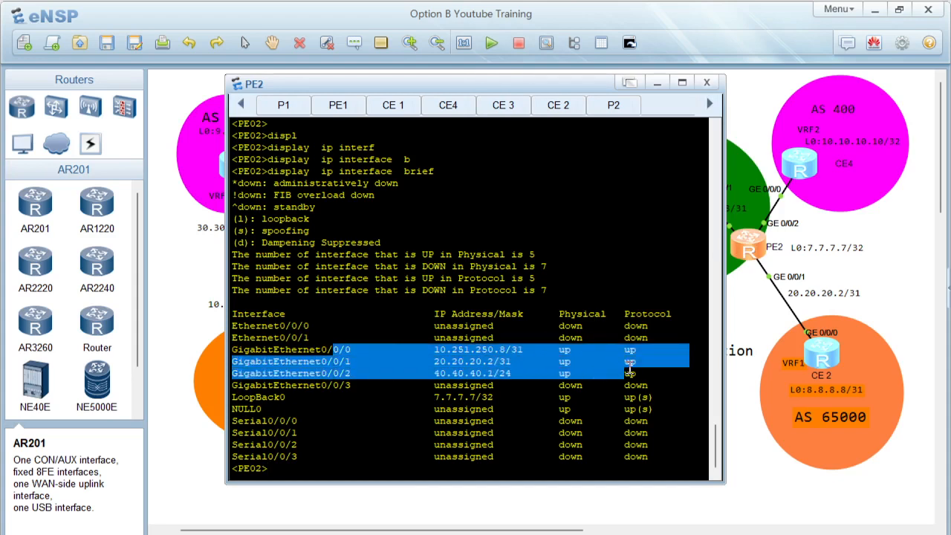
{"action": "left_click", "coordinate": [651, 82]}
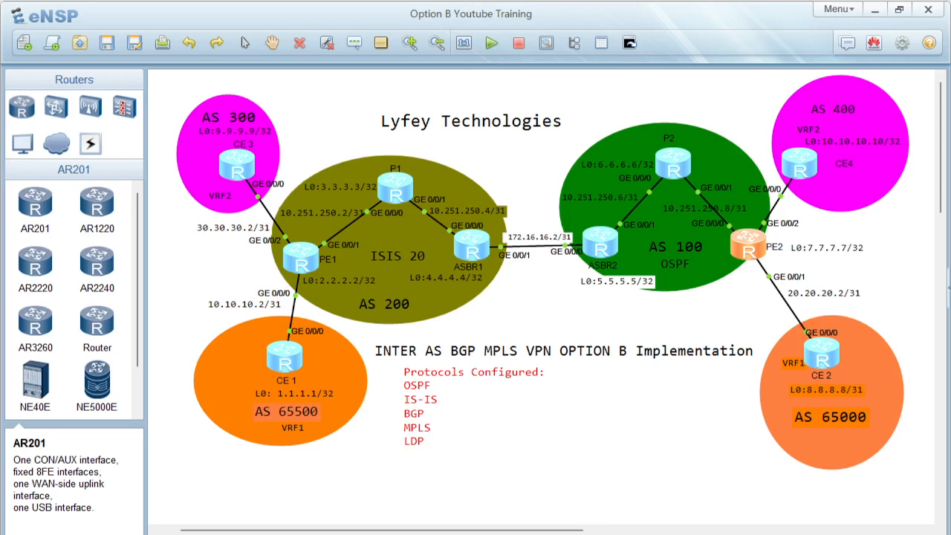
Step: Switch to the PDF guide and read the Step 6 OSPF configuration for PE02 in AS 100
{"action": "left_click", "coordinate": [594, 534]}
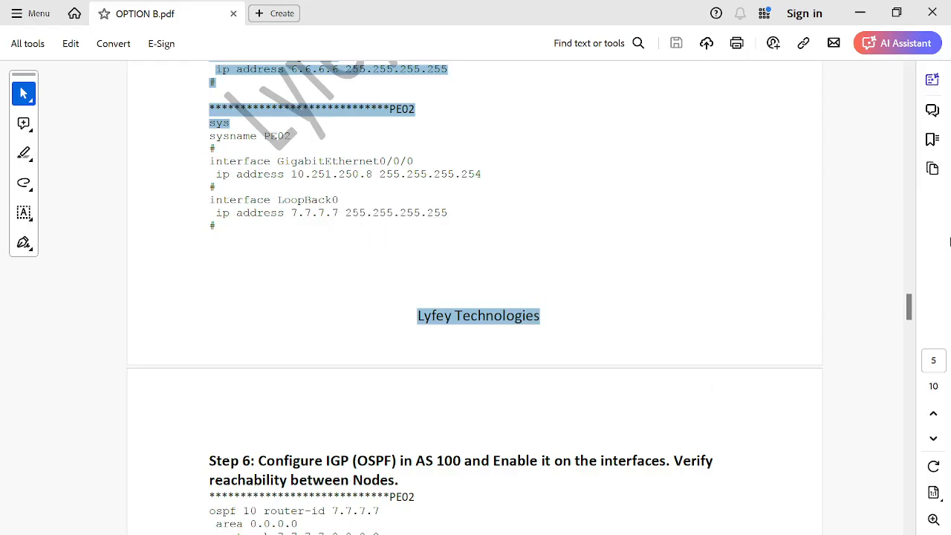
{"action": "left_click_drag", "start_coordinate": [911, 318], "coordinate": [911, 334]}
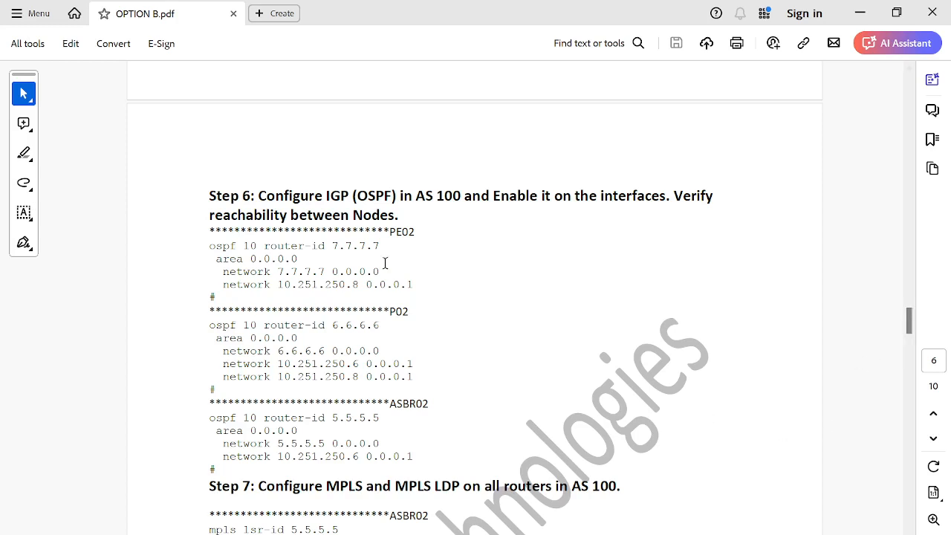
{"action": "left_click_drag", "start_coordinate": [201, 255], "coordinate": [255, 271]}
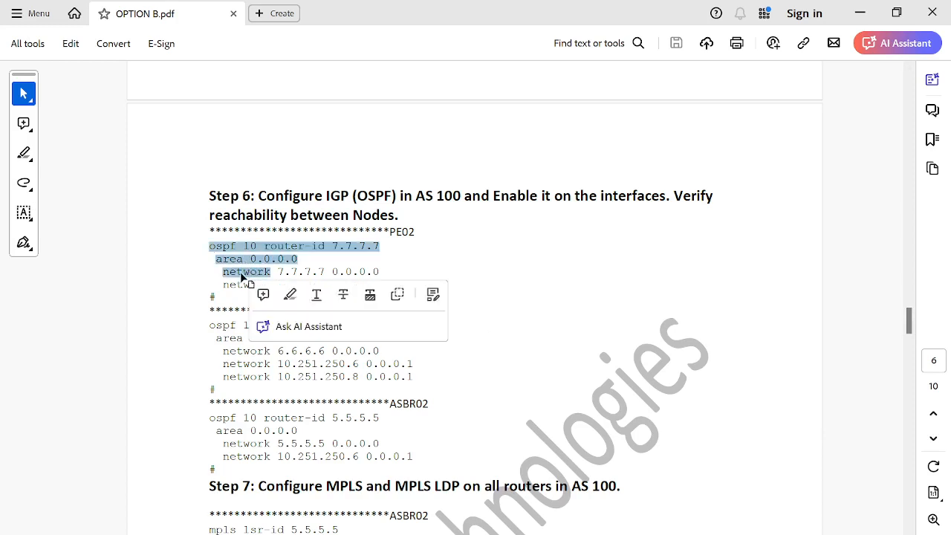
{"action": "left_click", "coordinate": [240, 271]}
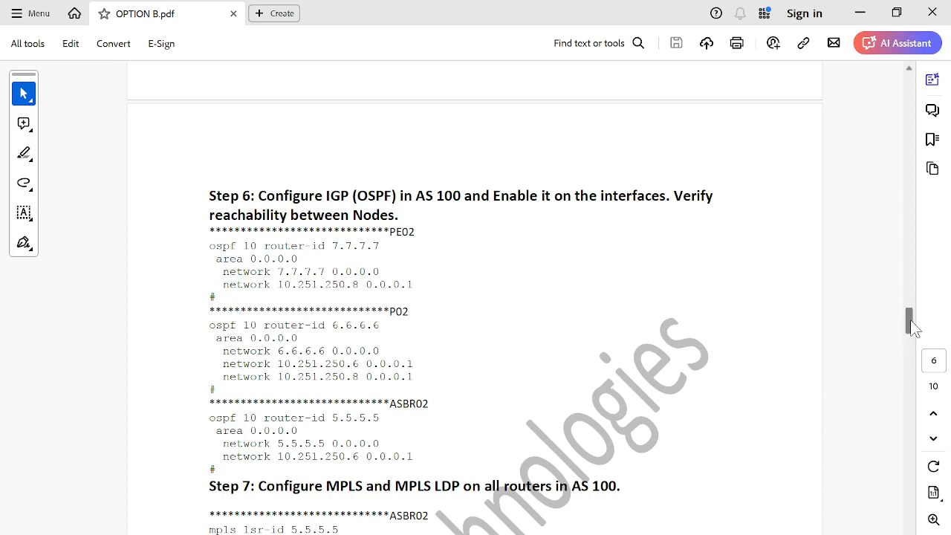
Step: Open the ASBR2 console and display its OSPF interfaces
{"action": "scroll", "coordinate": [912, 327], "scroll_direction": "down", "scroll_amount": 2}
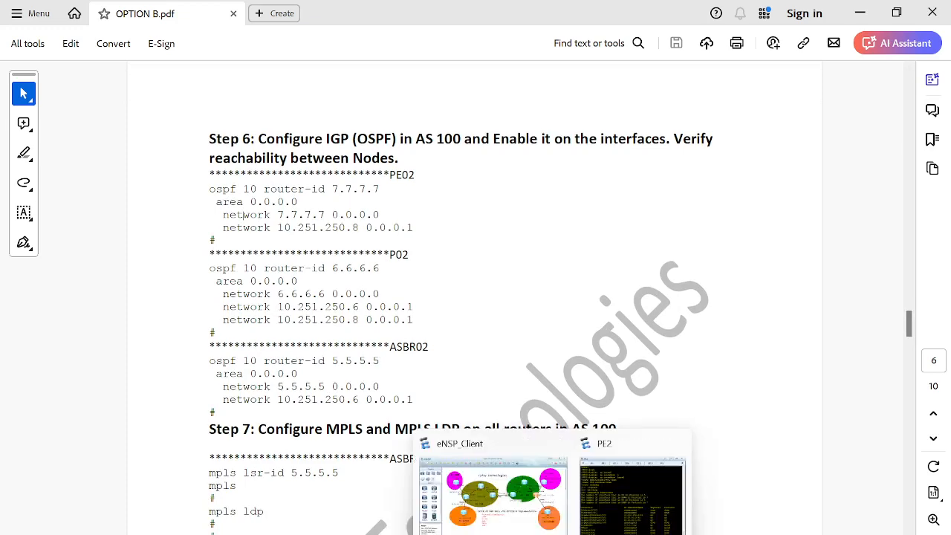
{"action": "left_click", "coordinate": [537, 524]}
{"action": "double_click", "coordinate": [596, 260]}
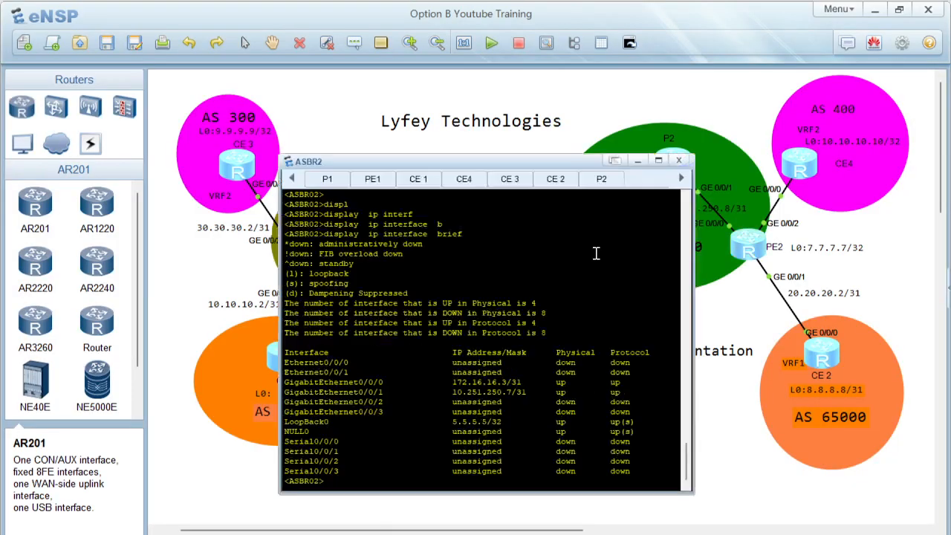
{"action": "key", "text": "Return"}
{"action": "key", "text": "Return"}
{"action": "key", "text": "Return"}
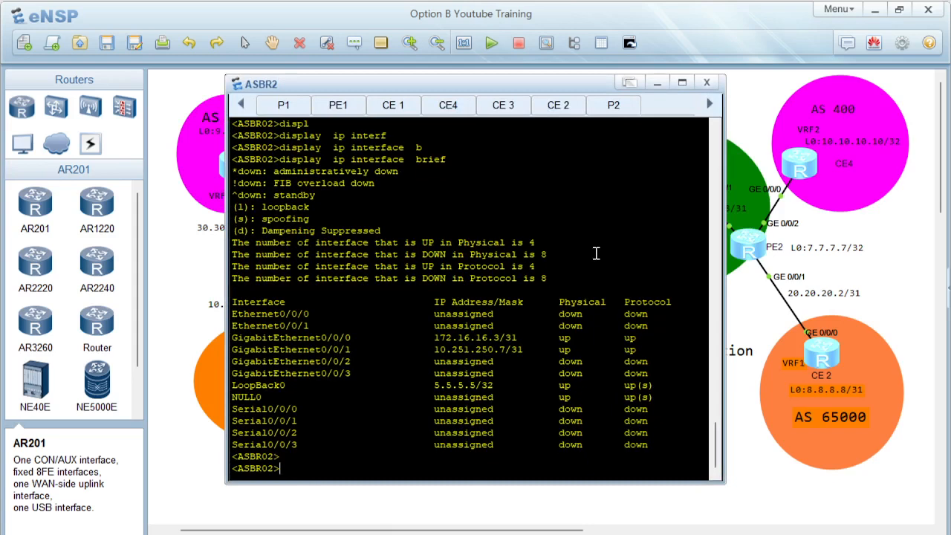
{"action": "type", "text": "displ"}
{"action": "key", "text": "Tab"}
{"action": "type", "text": "osp"}
{"action": "key", "text": "Tab"}
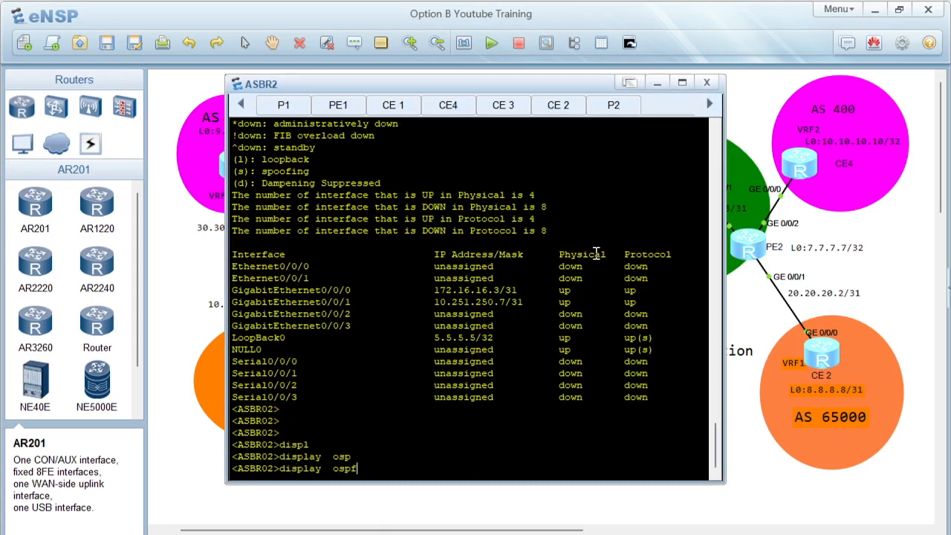
{"action": "type", "text": "int"}
{"action": "key", "text": "Tab"}
{"action": "key", "text": "Return"}
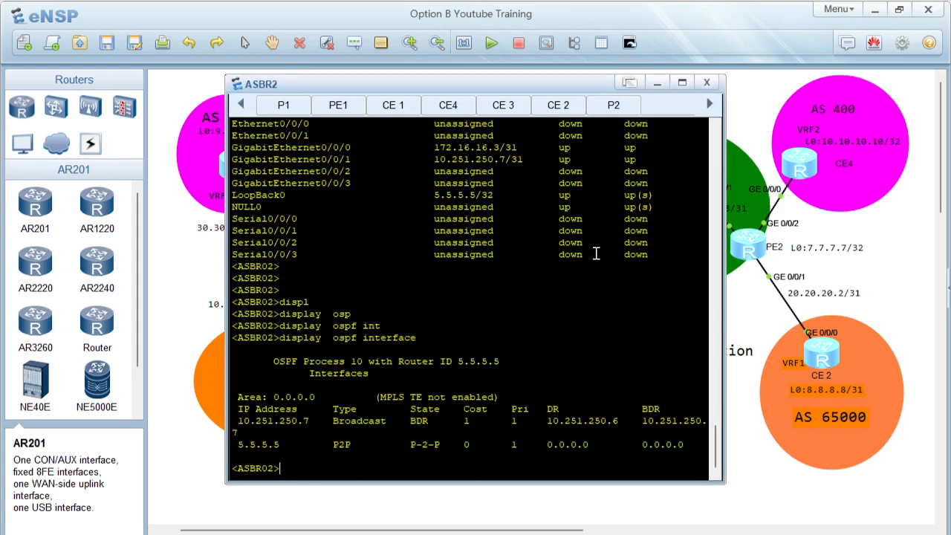
Step: Display ASBR2's OSPF peers and highlight the neighbor details in the output
{"action": "type", "text": "displ"}
{"action": "key", "text": "Tab"}
{"action": "type", "text": "osp"}
{"action": "key", "text": "Tab"}
{"action": "type", "text": "pe"}
{"action": "key", "text": "Tab"}
{"action": "key", "text": "Return"}
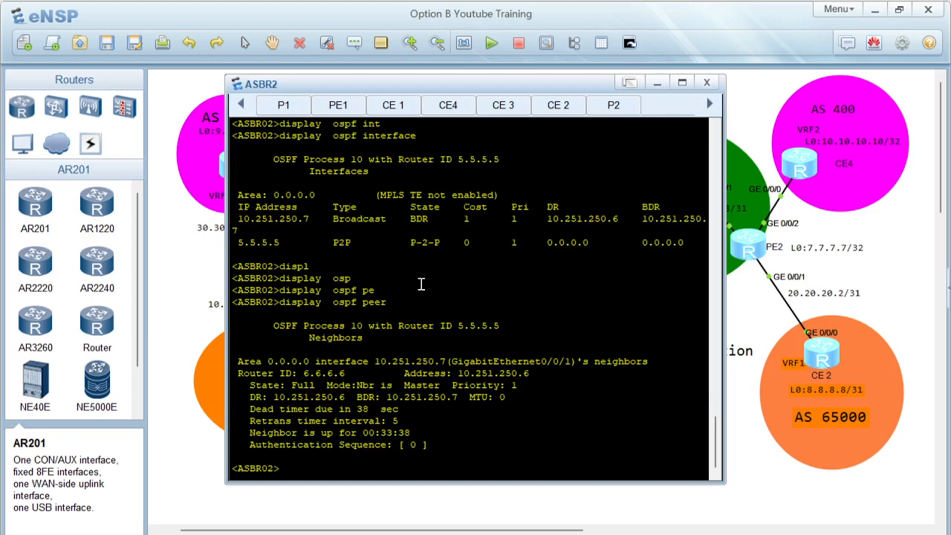
{"action": "left_click_drag", "start_coordinate": [263, 361], "coordinate": [432, 448]}
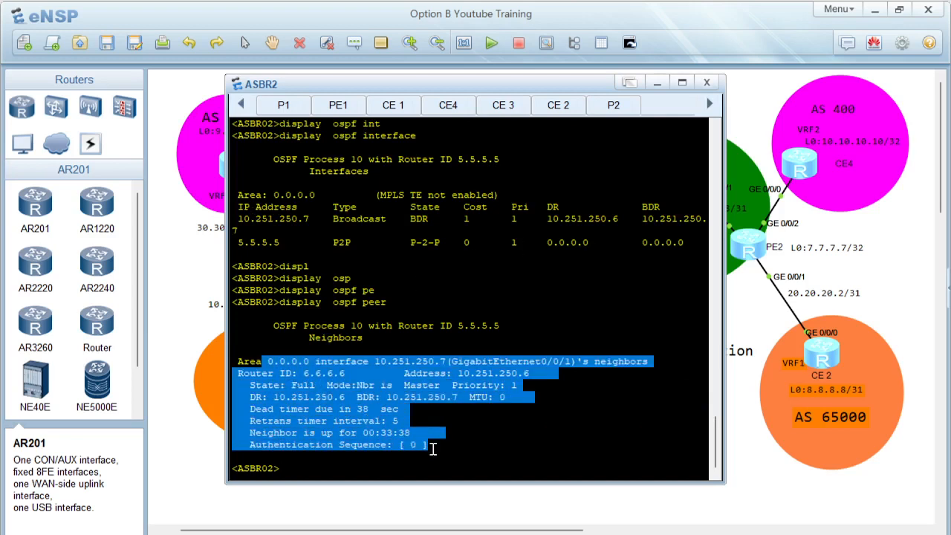
{"action": "left_click", "coordinate": [410, 434]}
{"action": "left_click_drag", "start_coordinate": [345, 363], "coordinate": [498, 445]}
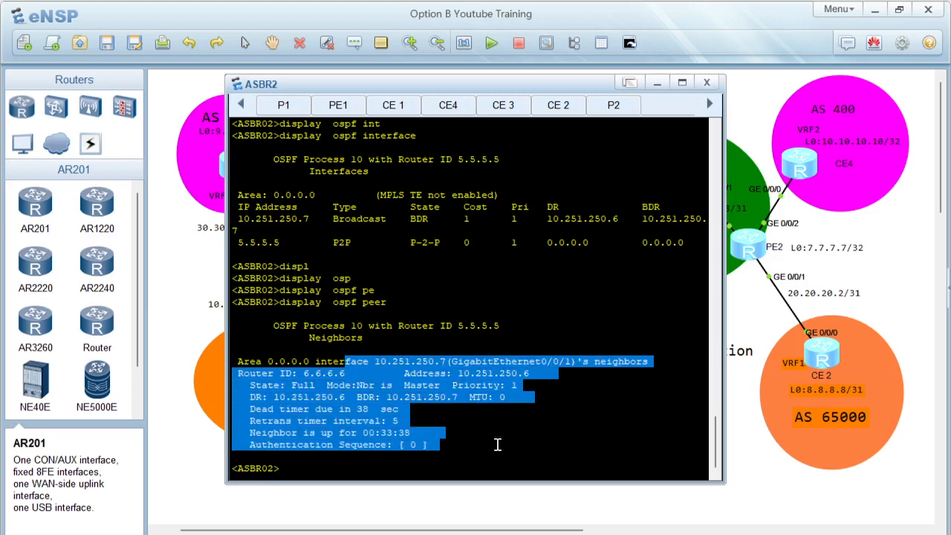
{"action": "left_click", "coordinate": [429, 440]}
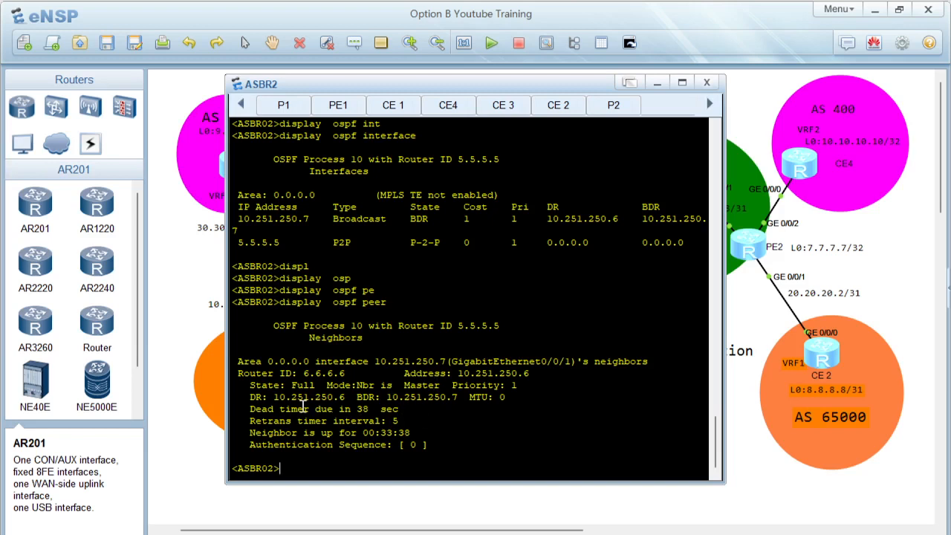
{"action": "double_click", "coordinate": [298, 387]}
{"action": "left_click", "coordinate": [297, 387]}
{"action": "double_click", "coordinate": [312, 383]}
{"action": "left_click", "coordinate": [316, 383]}
{"action": "left_click_drag", "start_coordinate": [303, 372], "coordinate": [446, 437]}
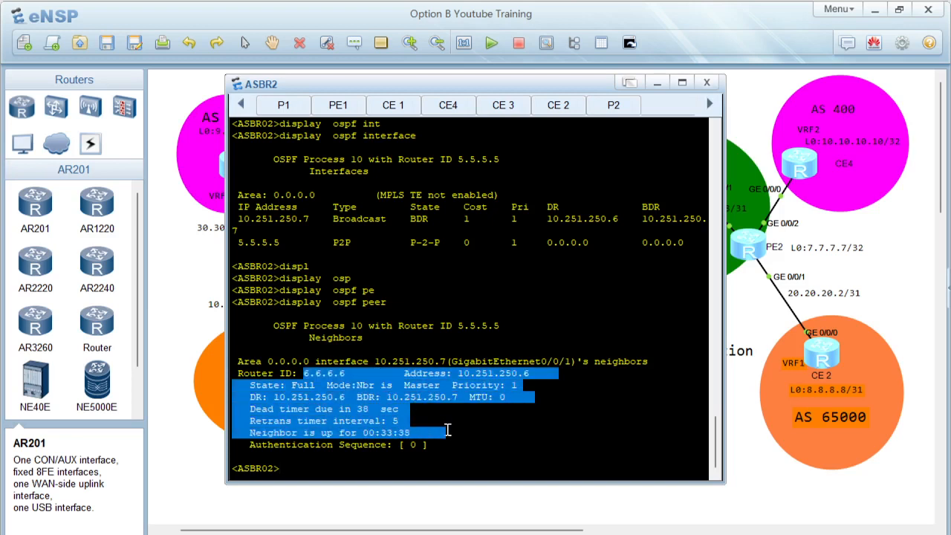
{"action": "left_click", "coordinate": [485, 414]}
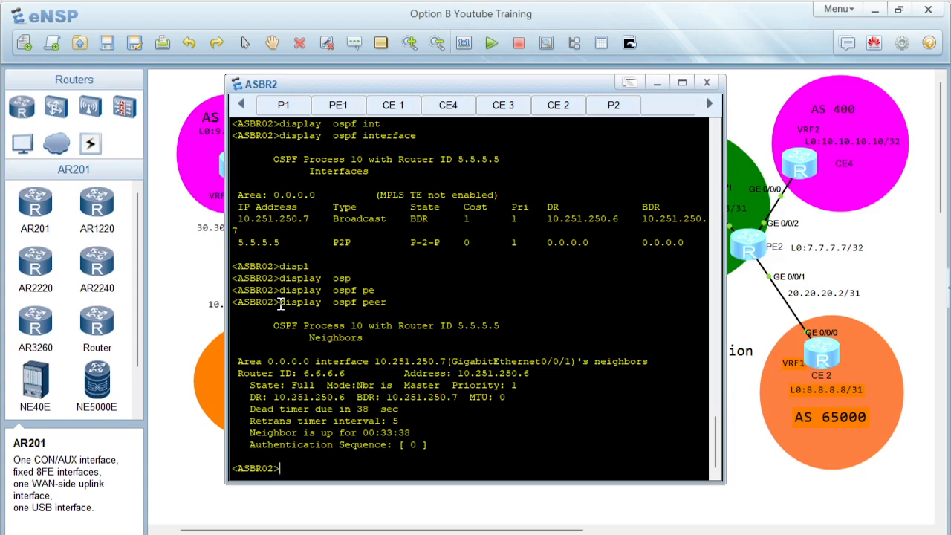
Step: Open the P2 console and display its OSPF peers
{"action": "left_click", "coordinate": [869, 251]}
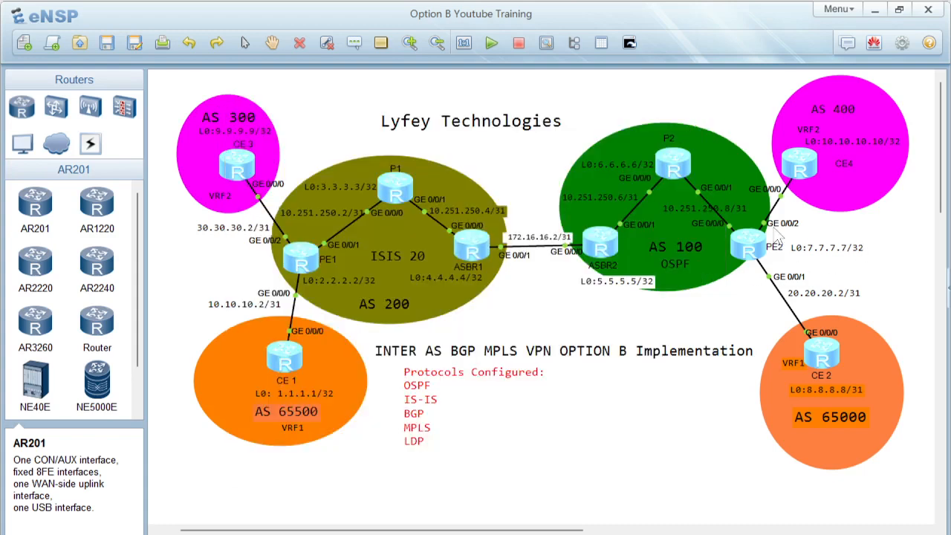
{"action": "double_click", "coordinate": [676, 173]}
{"action": "key", "text": "Return"}
{"action": "key", "text": "Return"}
{"action": "key", "text": "Return"}
{"action": "key", "text": "Return"}
{"action": "type", "text": "di"}
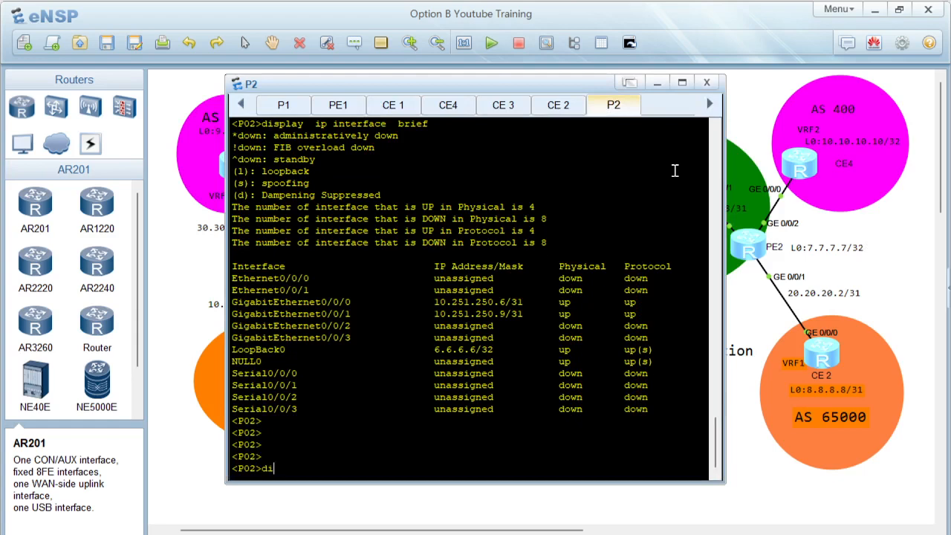
{"action": "type", "text": "splay  os"}
{"action": "key", "text": "Tab"}
{"action": "type", "text": "osp"}
{"action": "key", "text": "Tab"}
{"action": "type", "text": "pe"}
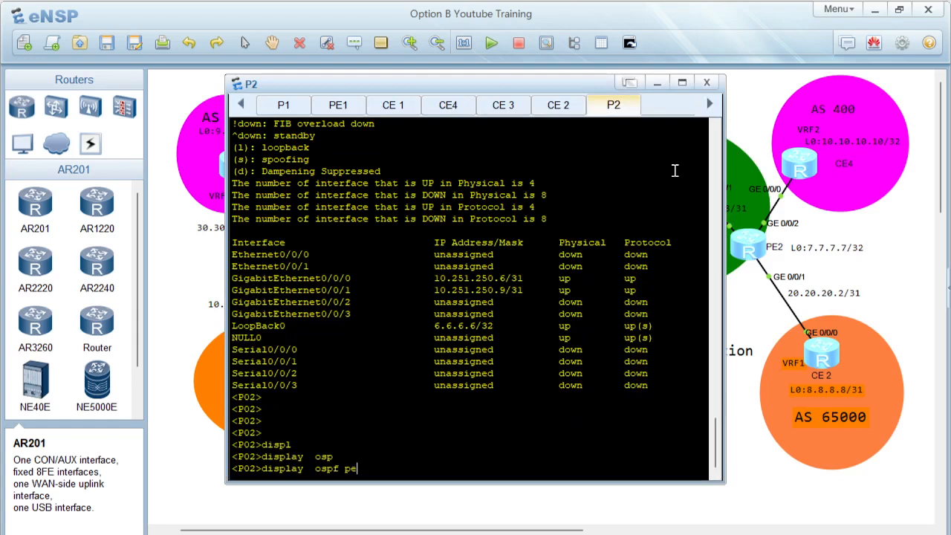
{"action": "key", "text": "Tab"}
{"action": "key", "text": "Return"}
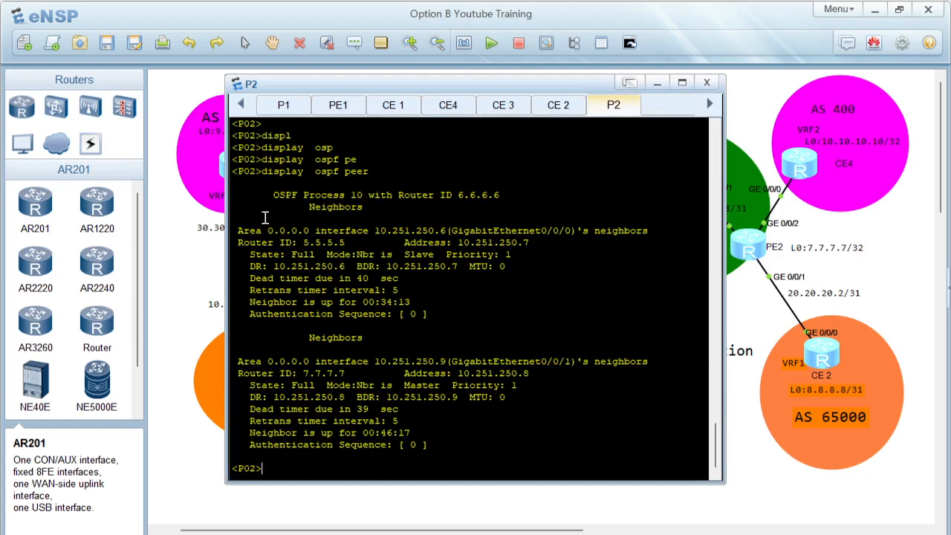
Step: Display P2's IP routing table and highlight the routes
{"action": "left_click_drag", "start_coordinate": [265, 218], "coordinate": [479, 443]}
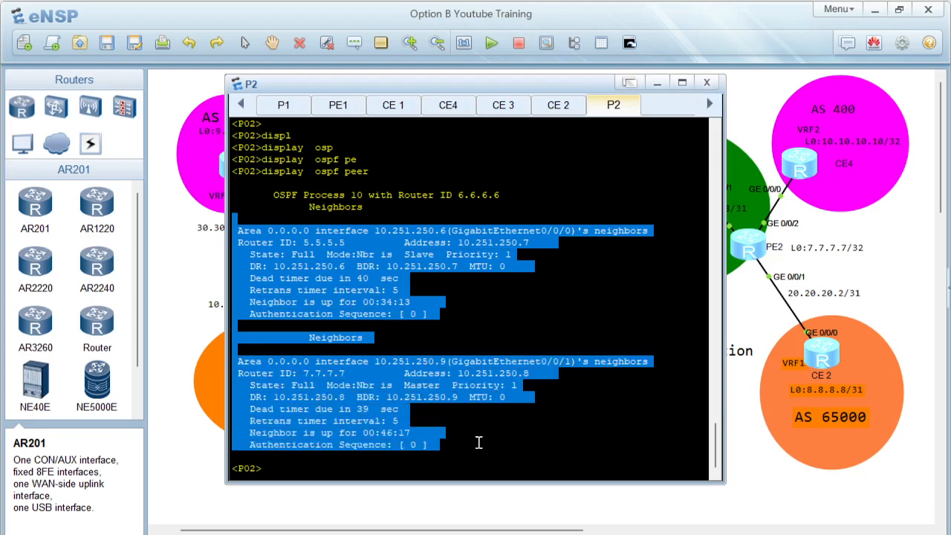
{"action": "left_click", "coordinate": [478, 443]}
{"action": "key", "text": "Return"}
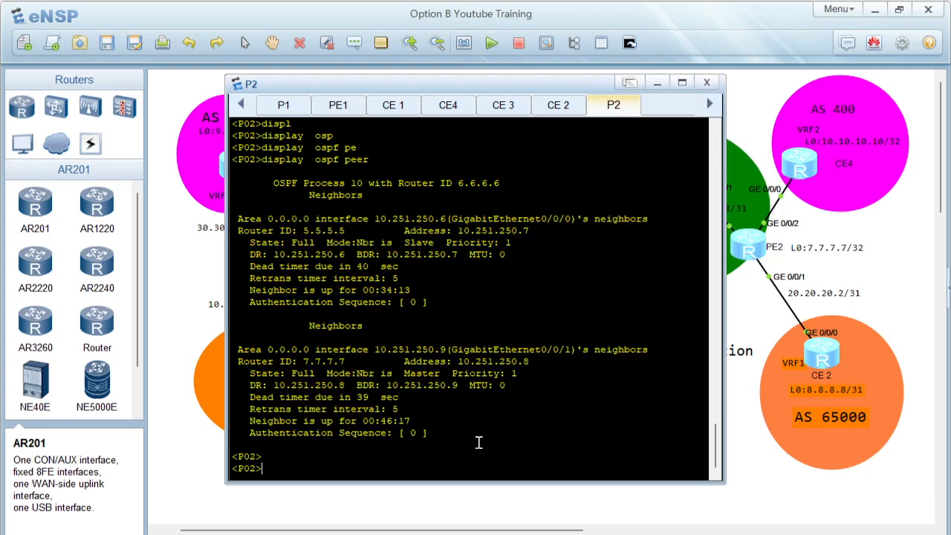
{"action": "key", "text": "Return"}
{"action": "type", "text": "displ"}
{"action": "key", "text": "Tab"}
{"action": "type", "text": "ip rou"}
{"action": "key", "text": "Tab"}
{"action": "key", "text": "Return"}
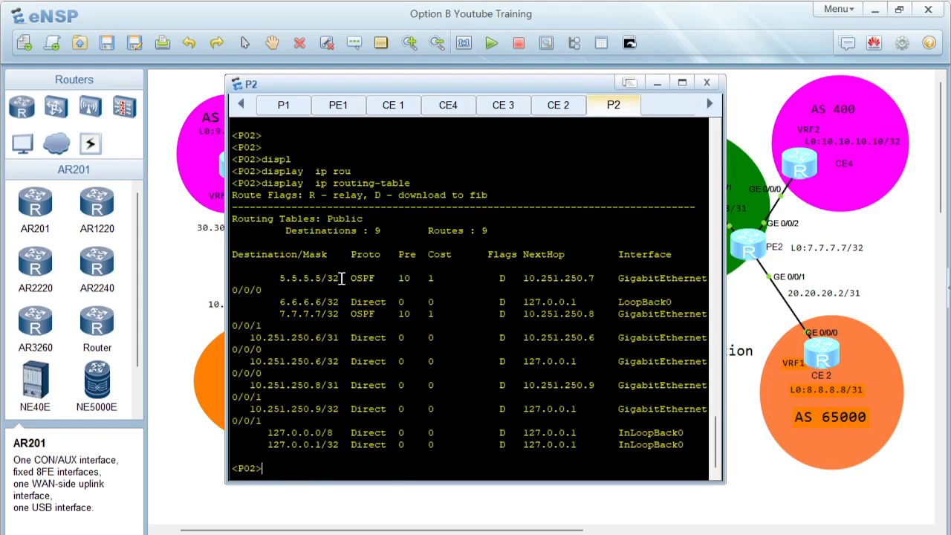
{"action": "left_click_drag", "start_coordinate": [339, 278], "coordinate": [532, 445]}
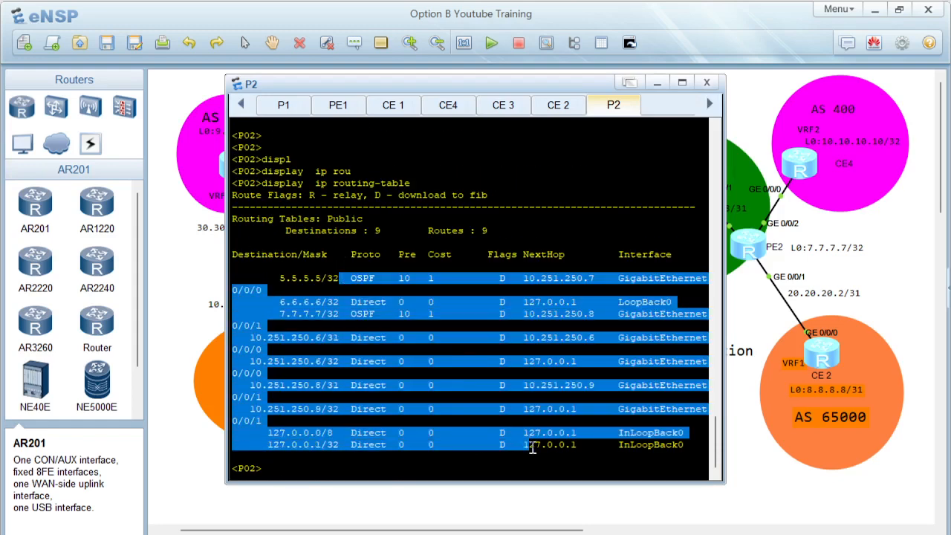
Step: Open the PE2 console and display its OSPF peers
{"action": "double_click", "coordinate": [756, 253]}
{"action": "key", "text": "Return"}
{"action": "type", "text": "displ"}
{"action": "key", "text": "Tab"}
{"action": "type", "text": "osp"}
{"action": "key", "text": "Tab"}
{"action": "type", "text": "pe"}
{"action": "key", "text": "Tab"}
{"action": "key", "text": "Return"}
Step: Display PE2's OSPF routing table and highlight the learned routes
{"action": "type", "text": "displ"}
{"action": "key", "text": "Tab"}
{"action": "type", "text": "osp"}
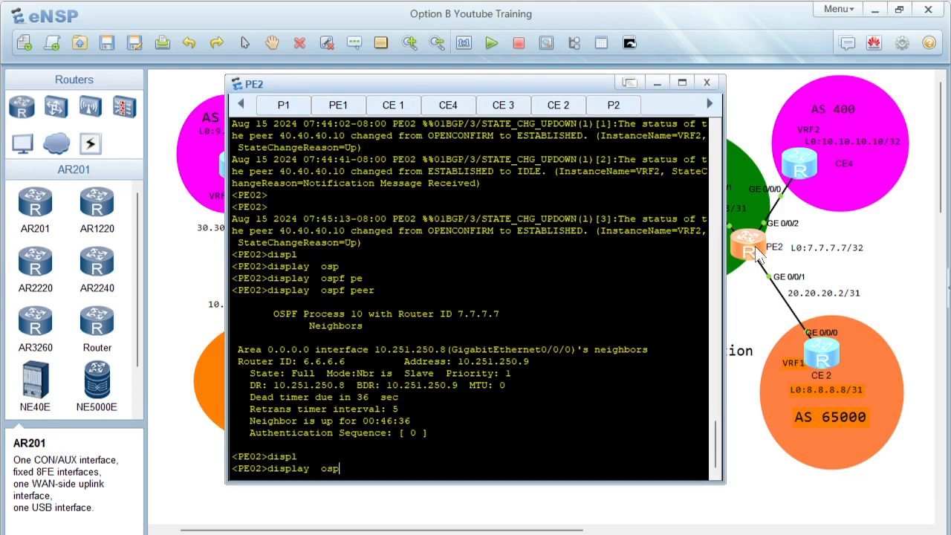
{"action": "key", "text": "Tab"}
{"action": "type", "text": "rou"}
{"action": "key", "text": "Tab"}
{"action": "key", "text": "Return"}
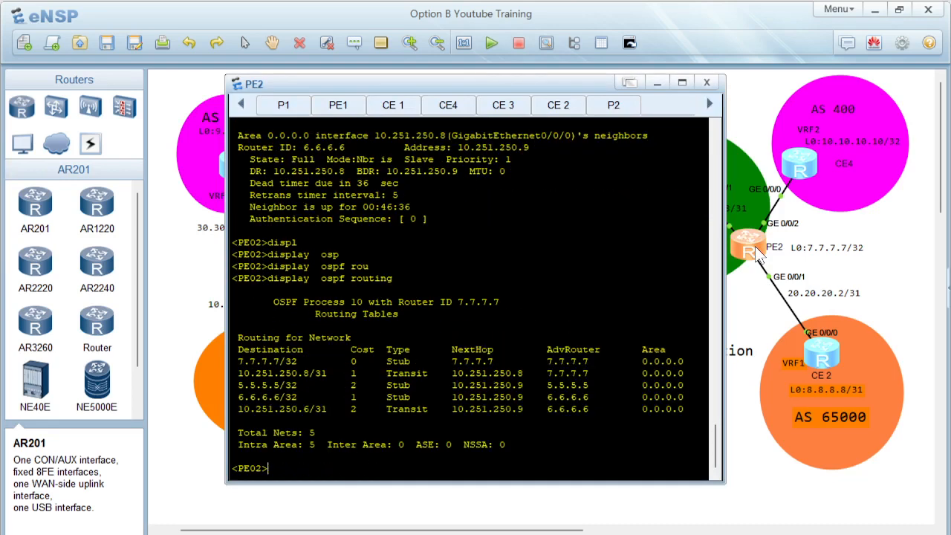
{"action": "left_click_drag", "start_coordinate": [249, 360], "coordinate": [509, 409]}
Step: Ping 5.5.5.5 and 6.6.6.6 from PE2, then minimize the console
{"action": "left_click", "coordinate": [377, 470]}
{"action": "type", "text": "ping 5.5.5.5"}
{"action": "key", "text": "Return"}
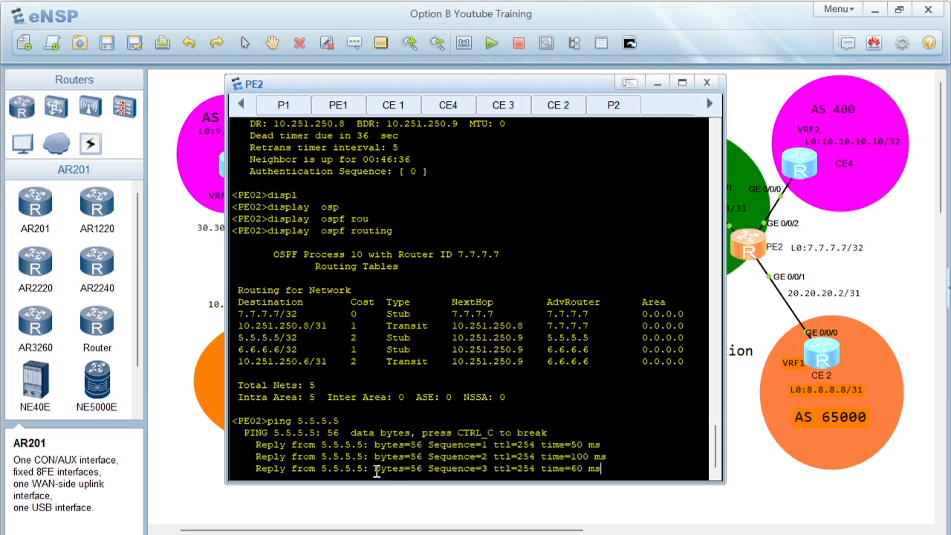
{"action": "type", "text": "ping 6.6.6.6"}
{"action": "key", "text": "Return"}
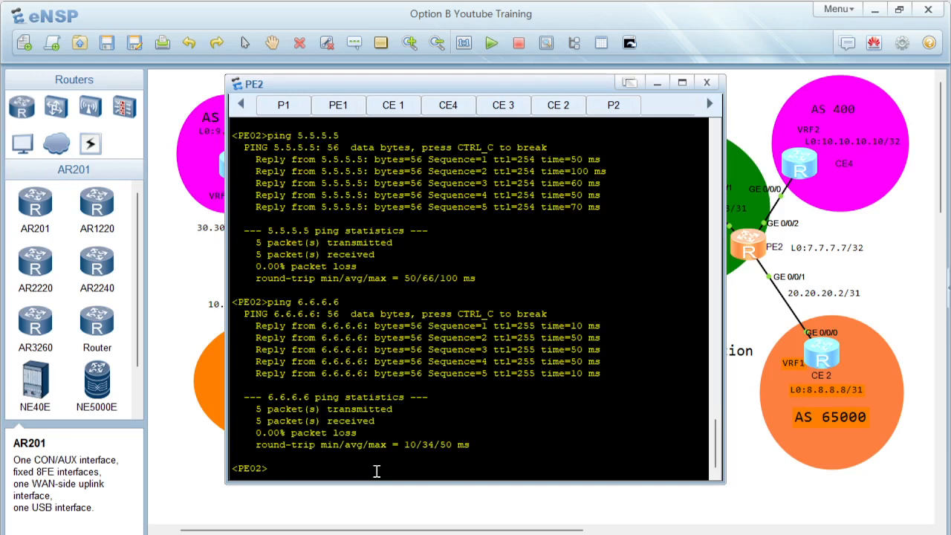
{"action": "left_click", "coordinate": [657, 83]}
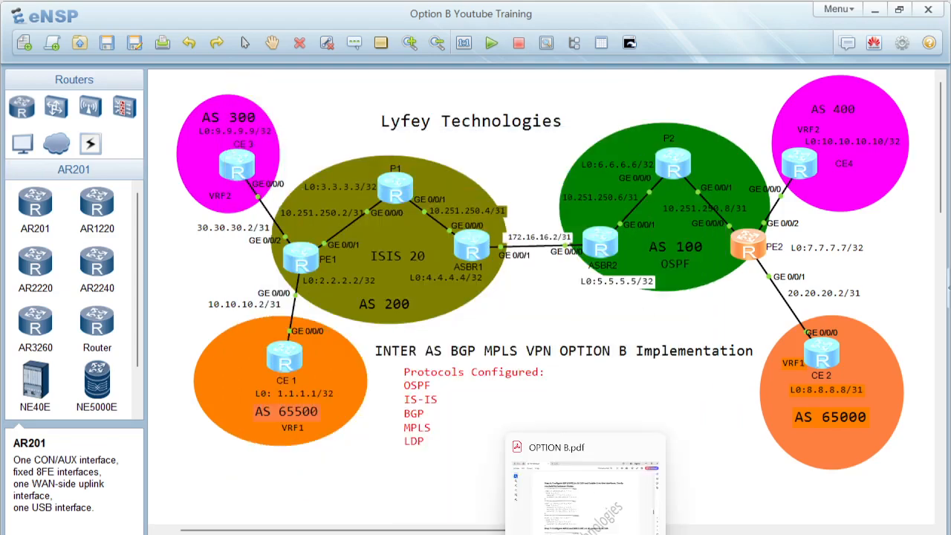
Step: Switch to the PDF guide and read the Step 7 MPLS and LDP configuration for AS 100 routers
{"action": "left_click", "coordinate": [583, 520]}
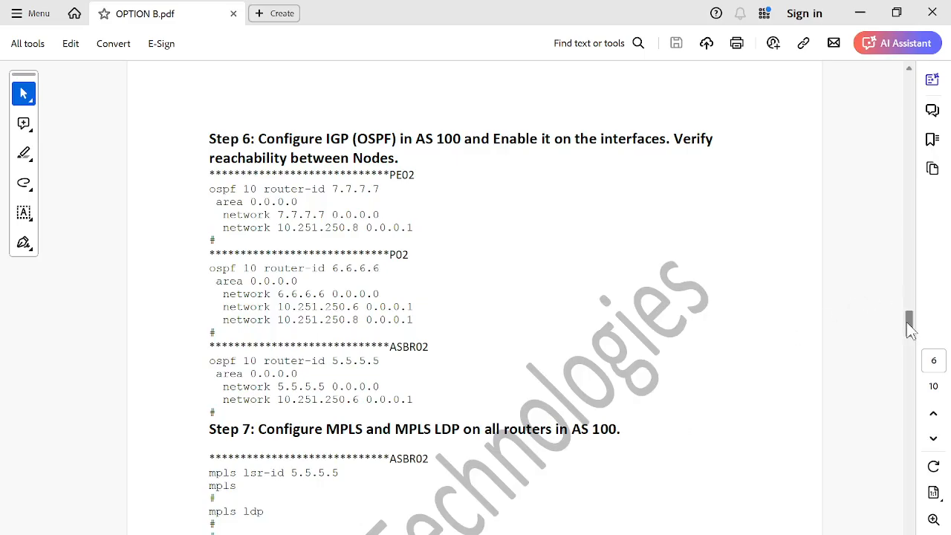
{"action": "scroll", "coordinate": [909, 331], "scroll_direction": "down", "scroll_amount": 1}
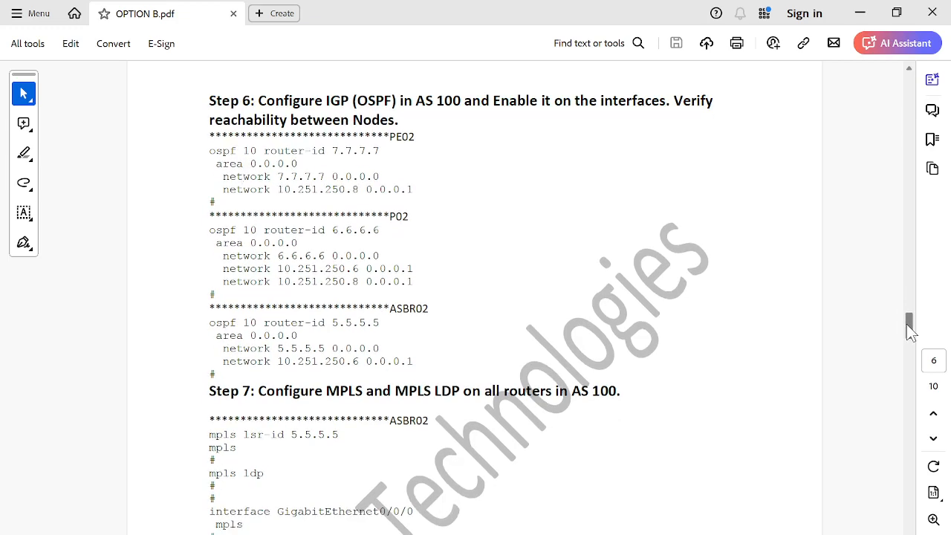
{"action": "scroll", "coordinate": [910, 331], "scroll_direction": "down", "scroll_amount": 1}
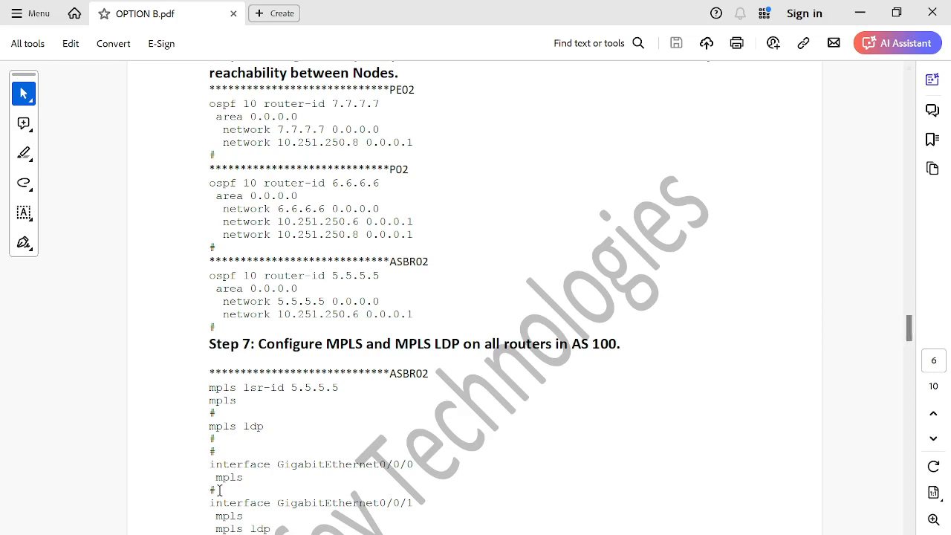
{"action": "left_click_drag", "start_coordinate": [219, 490], "coordinate": [203, 463]}
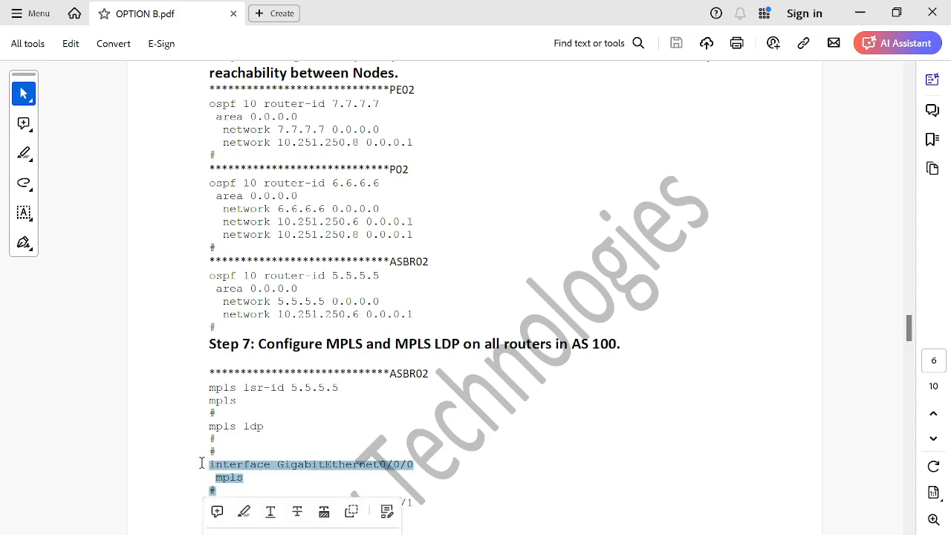
{"action": "left_click", "coordinate": [316, 447]}
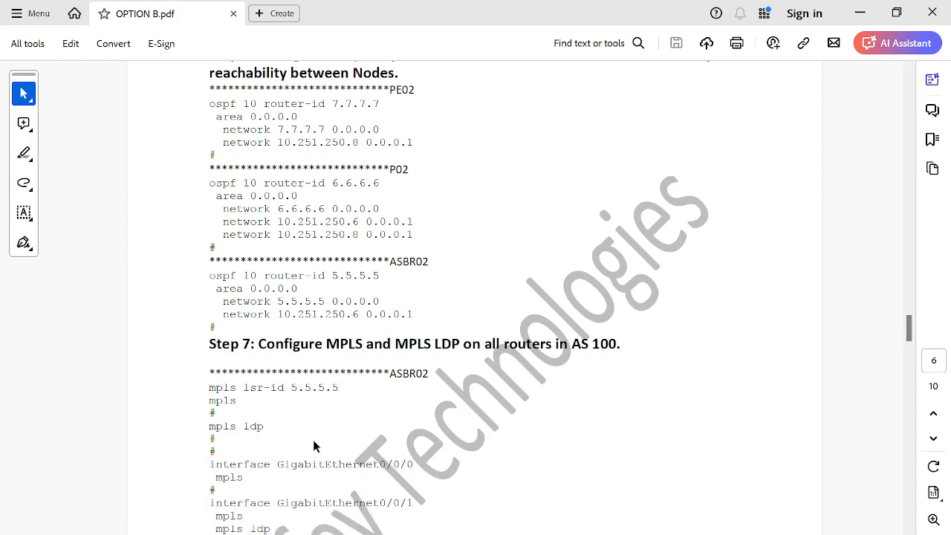
{"action": "left_click_drag", "start_coordinate": [210, 388], "coordinate": [340, 387]}
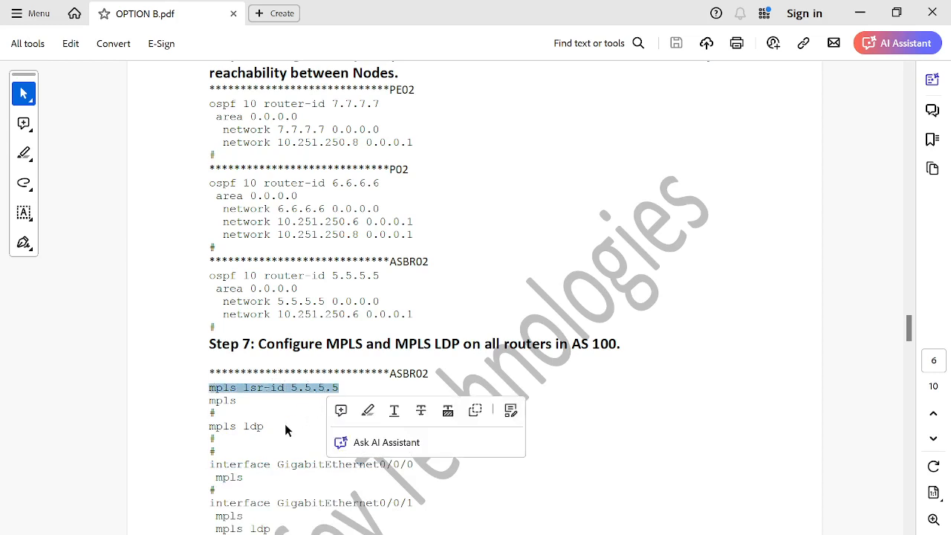
{"action": "left_click", "coordinate": [285, 429]}
{"action": "double_click", "coordinate": [227, 401]}
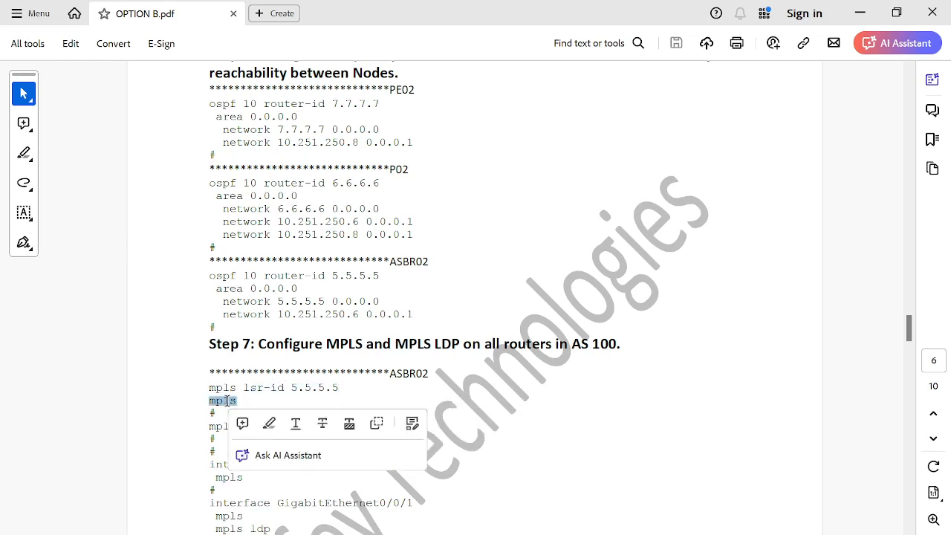
{"action": "left_click_drag", "start_coordinate": [911, 327], "coordinate": [909, 346]}
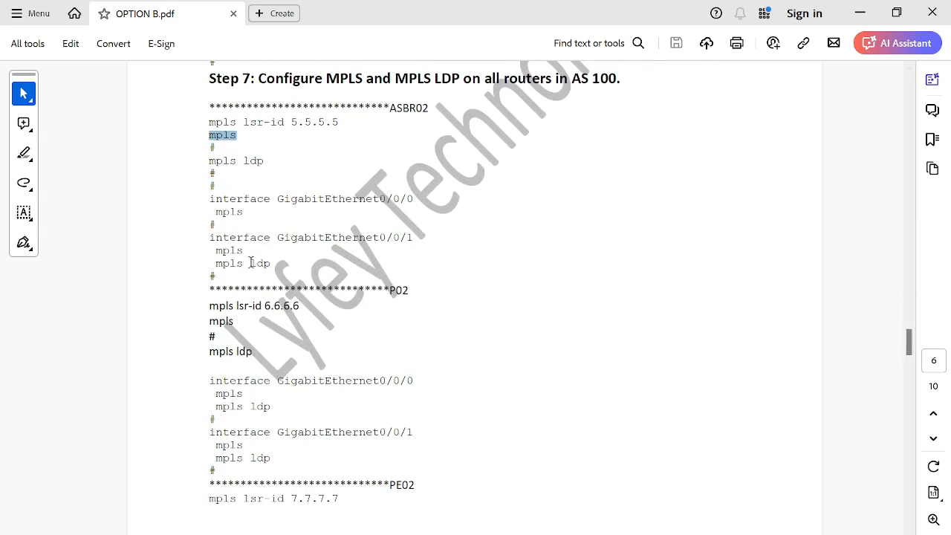
{"action": "left_click_drag", "start_coordinate": [216, 227], "coordinate": [202, 197]}
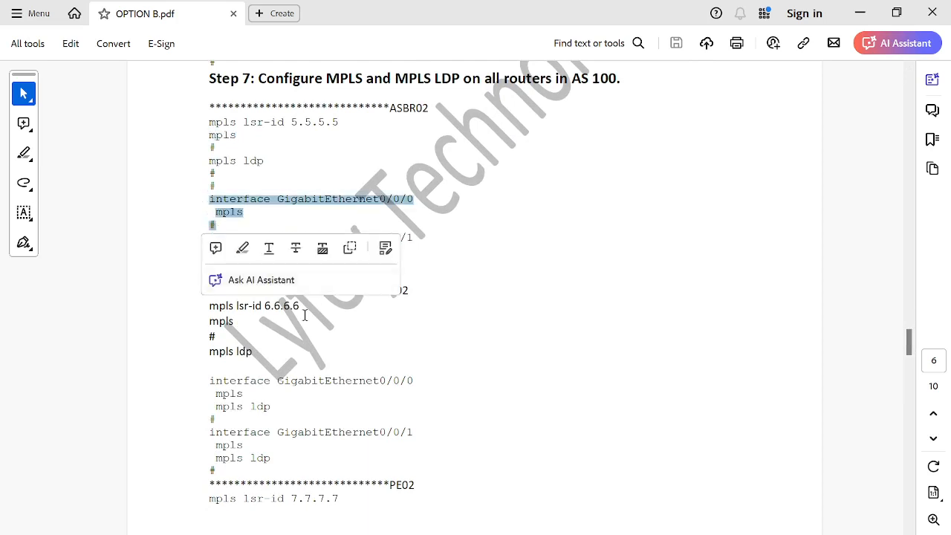
{"action": "left_click_drag", "start_coordinate": [912, 349], "coordinate": [913, 375]}
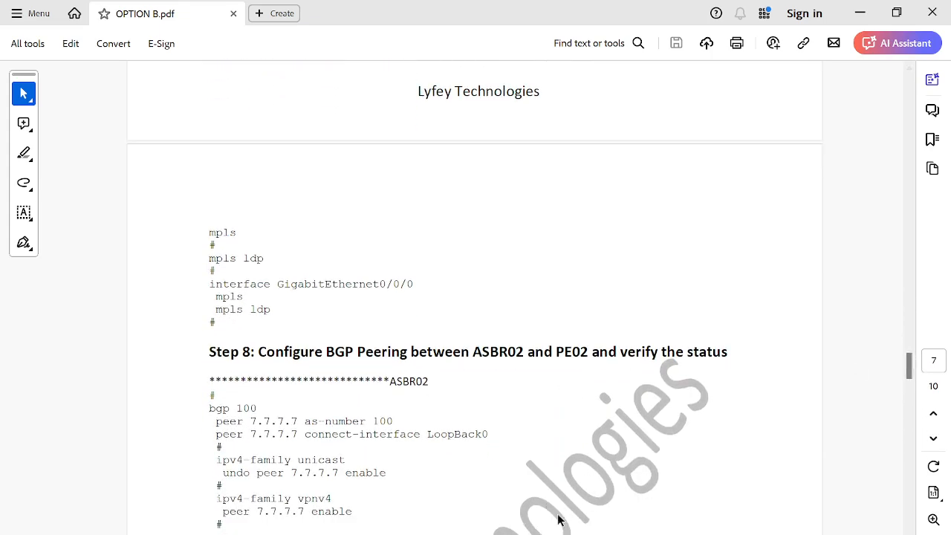
{"action": "mouse_move", "coordinate": [553, 533]}
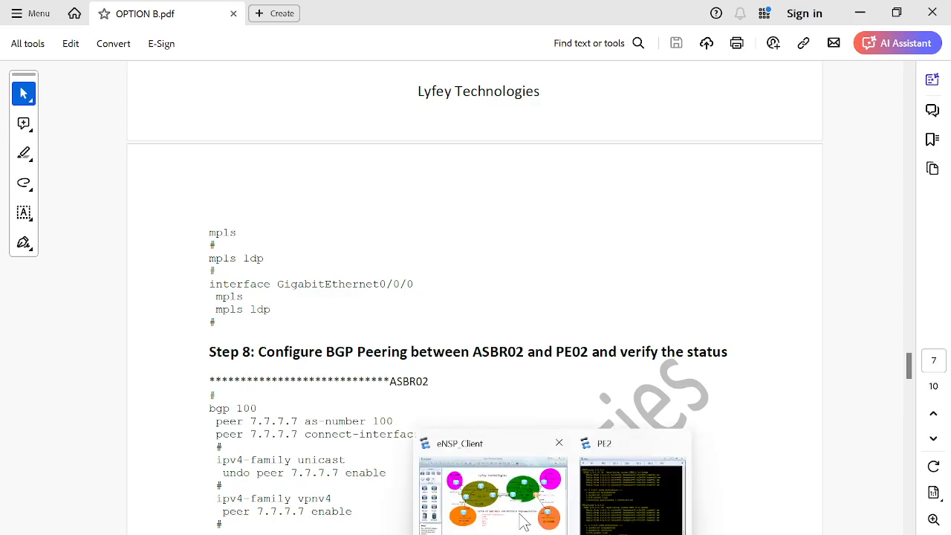
Step: Return to eNSP, open the P2 console and display its MPLS LDP sessions
{"action": "left_click", "coordinate": [523, 522]}
{"action": "double_click", "coordinate": [672, 165]}
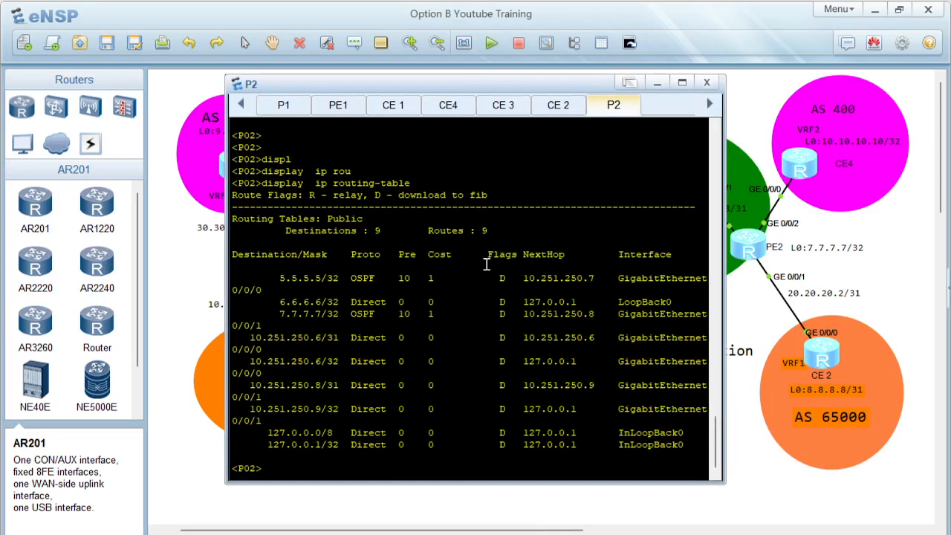
{"action": "key", "text": "Return"}
{"action": "key", "text": "Return"}
{"action": "type", "text": "displ"}
{"action": "key", "text": "Tab"}
{"action": "type", "text": "mpls ld"}
{"action": "key", "text": "Tab"}
{"action": "type", "text": "s"}
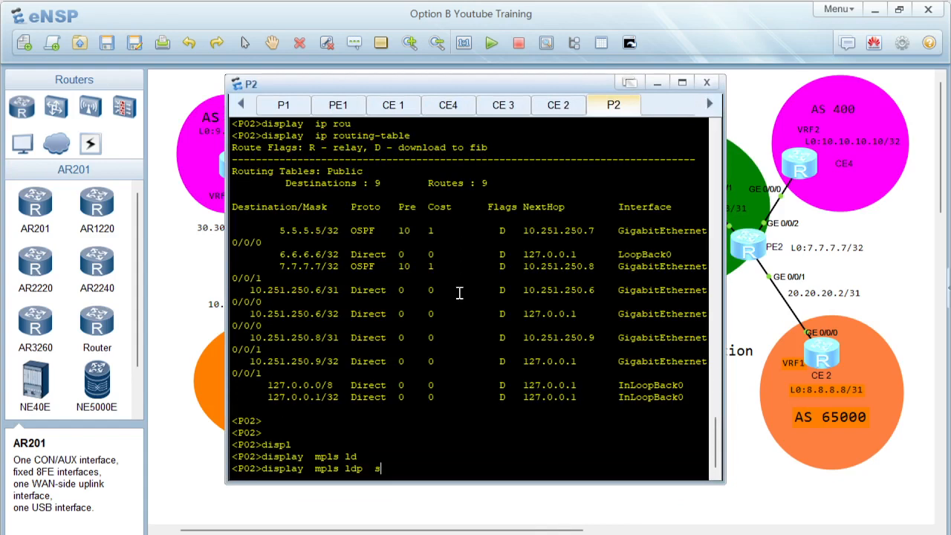
{"action": "type", "text": "e"}
{"action": "key", "text": "Tab"}
{"action": "key", "text": "Return"}
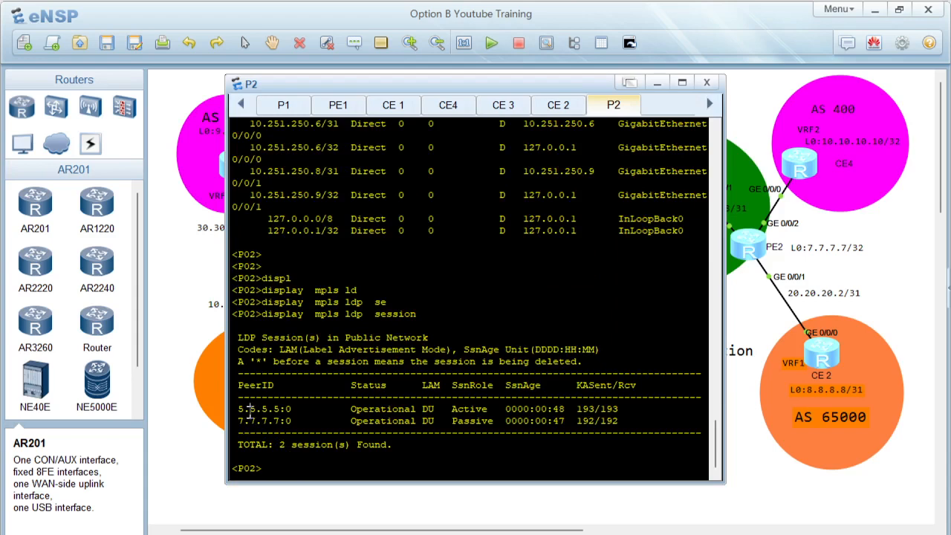
{"action": "left_click_drag", "start_coordinate": [249, 411], "coordinate": [301, 415]}
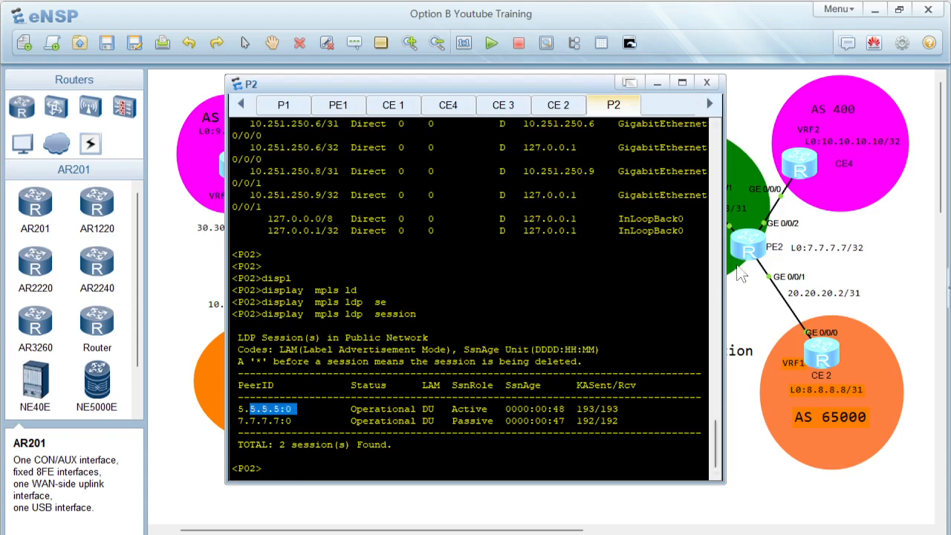
Step: Open the PE2 console and display its MPLS LDP sessions
{"action": "left_click", "coordinate": [758, 261]}
{"action": "double_click", "coordinate": [754, 255]}
{"action": "key", "text": "Return"}
{"action": "key", "text": "Return"}
{"action": "key", "text": "Return"}
{"action": "type", "text": "displ"}
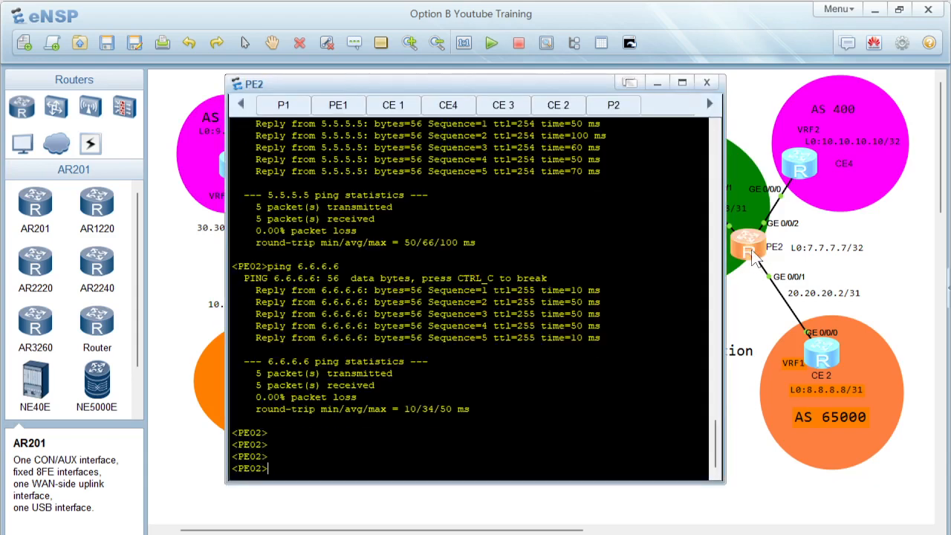
{"action": "key", "text": "Tab"}
{"action": "type", "text": "mpls "}
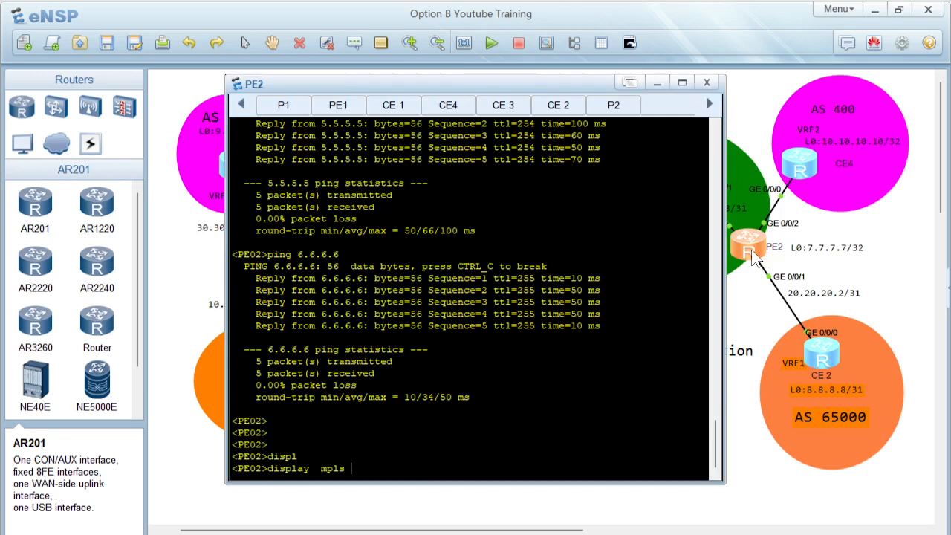
{"action": "type", "text": "l"}
{"action": "key", "text": "Tab"}
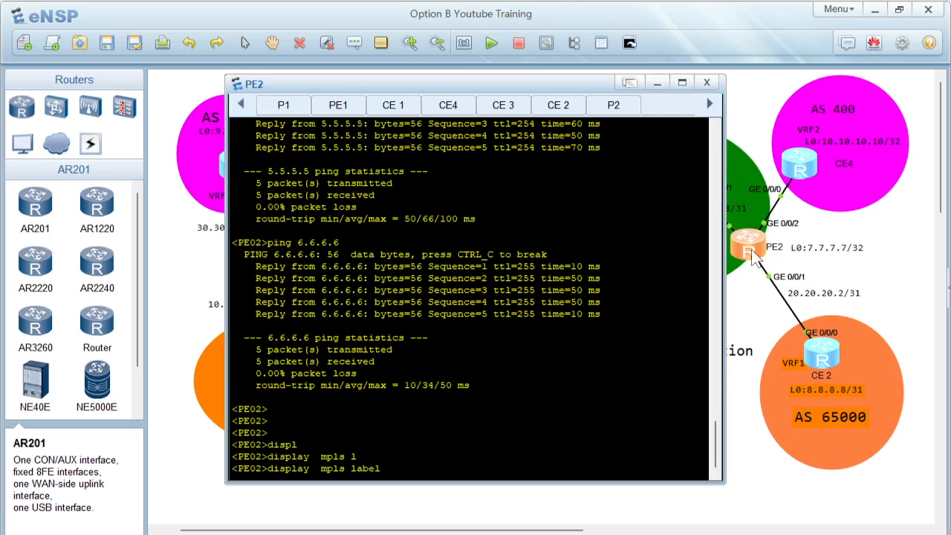
{"action": "key", "text": "Tab"}
{"action": "key", "text": "BackSpace"}
{"action": "key", "text": "BackSpace"}
{"action": "key", "text": "BackSpace"}
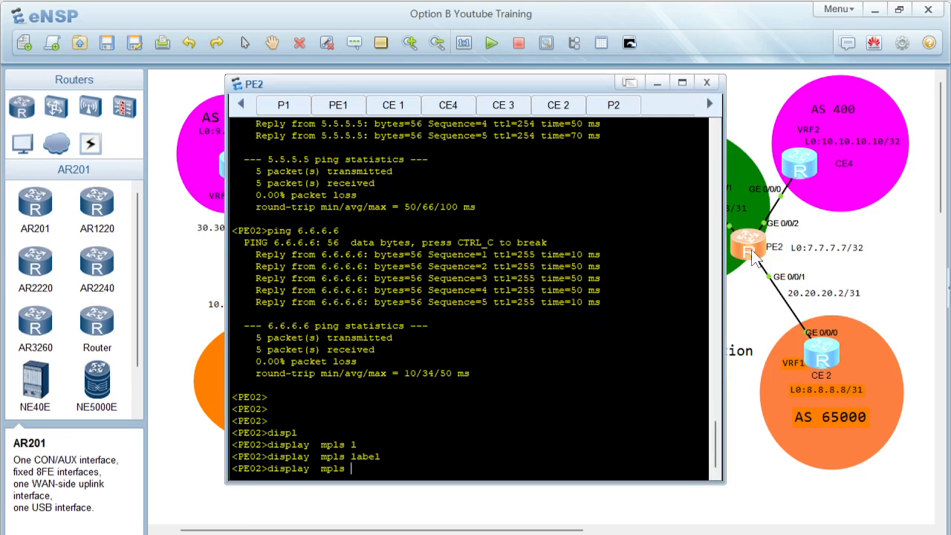
{"action": "type", "text": "ld"}
{"action": "key", "text": "Tab"}
{"action": "type", "text": "se"}
{"action": "key", "text": "Tab"}
{"action": "key", "text": "Return"}
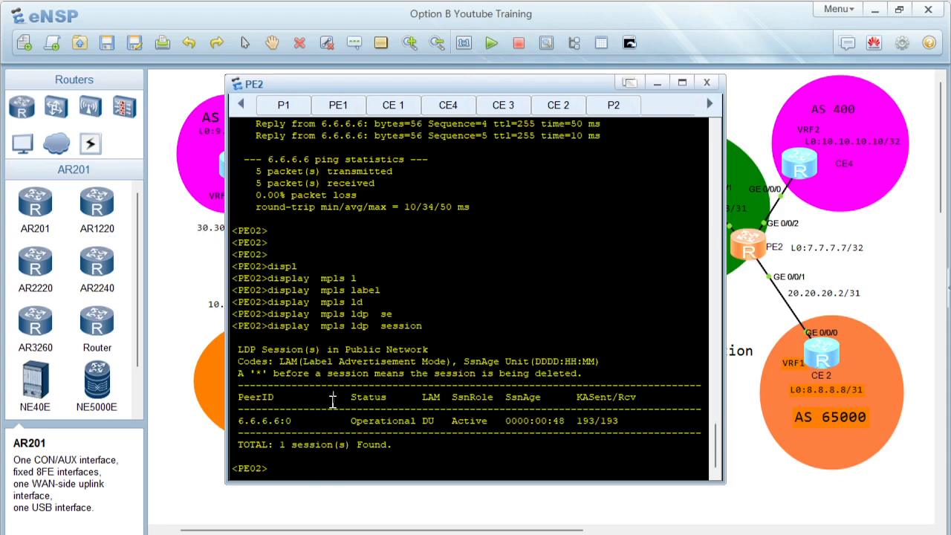
Step: Open the ASBR2 console and display its MPLS LDP sessions
{"action": "left_click", "coordinate": [727, 503]}
{"action": "double_click", "coordinate": [594, 249]}
{"action": "key", "text": "Return"}
{"action": "key", "text": "Return"}
{"action": "type", "text": "displ"}
{"action": "key", "text": "Tab"}
{"action": "type", "text": "m"}
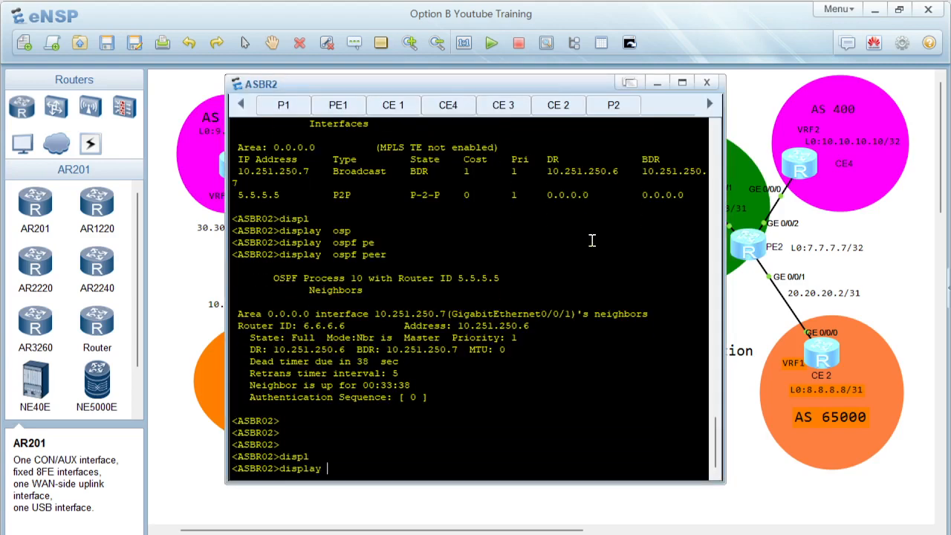
{"action": "type", "text": "pls ld"}
{"action": "key", "text": "Tab"}
{"action": "type", "text": "se"}
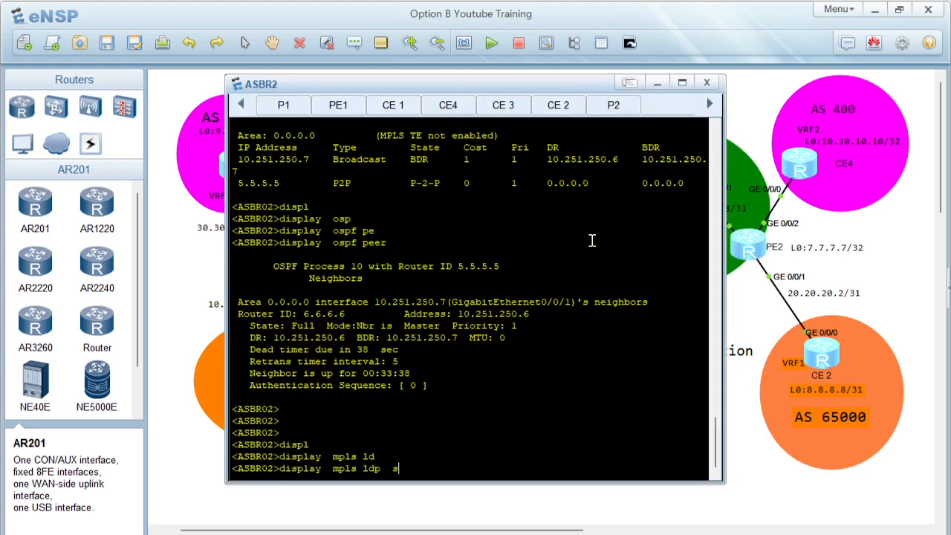
{"action": "key", "text": "Tab"}
{"action": "key", "text": "Return"}
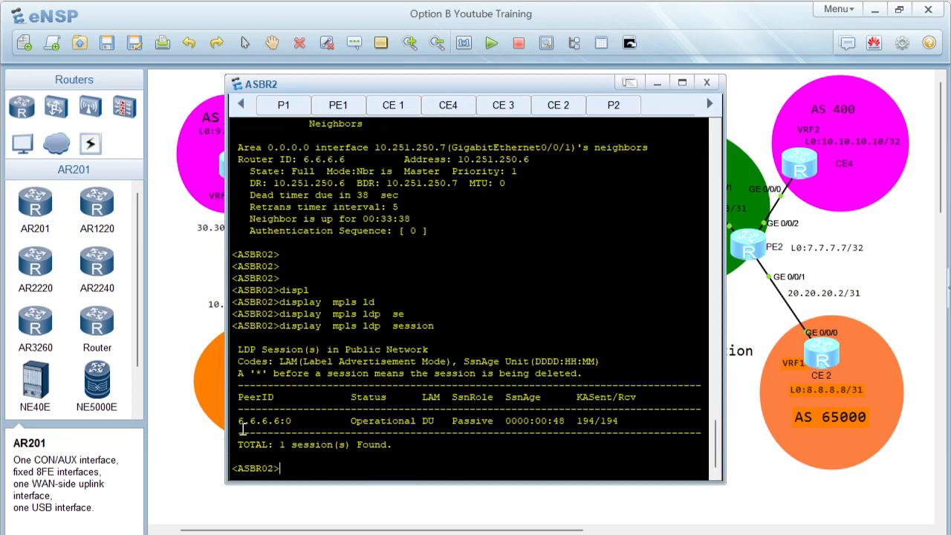
{"action": "left_click_drag", "start_coordinate": [292, 420], "coordinate": [467, 401]}
Step: Display ASBR2's MPLS LDP LSP table, then minimize the console
{"action": "left_click", "coordinate": [475, 437]}
{"action": "key", "text": "Return"}
{"action": "key", "text": "Return"}
{"action": "type", "text": "displ"}
{"action": "key", "text": "Tab"}
{"action": "type", "text": "mpls ld"}
{"action": "key", "text": "Tab"}
{"action": "type", "text": "ls"}
{"action": "key", "text": "Tab"}
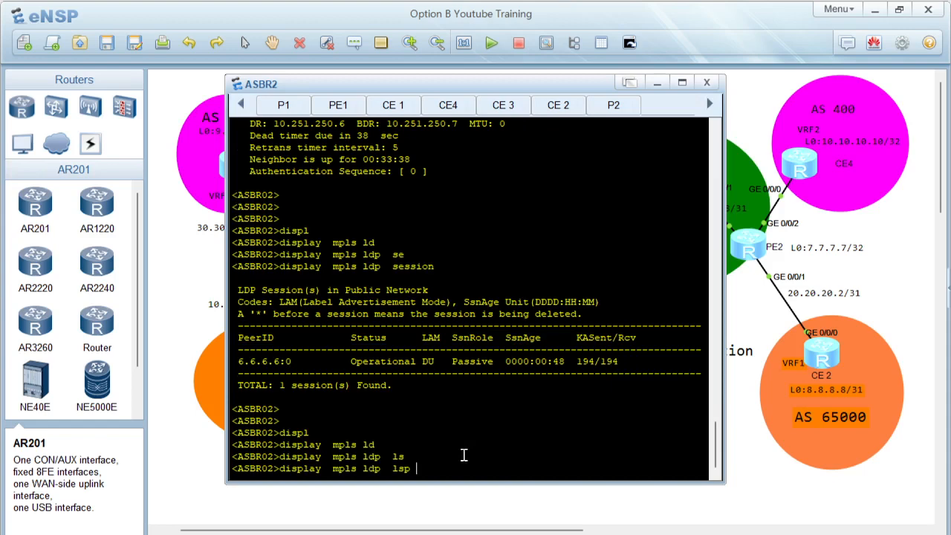
{"action": "key", "text": "Return"}
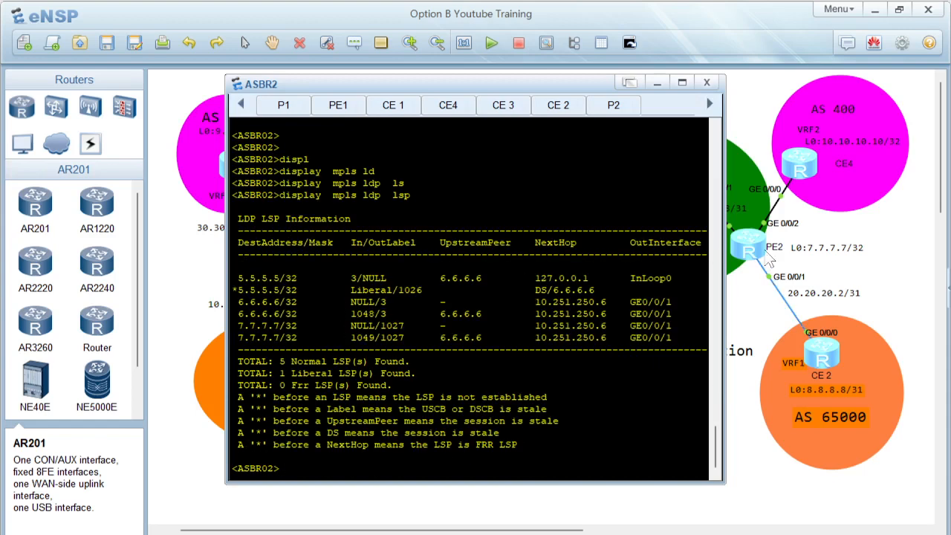
{"action": "left_click", "coordinate": [879, 271]}
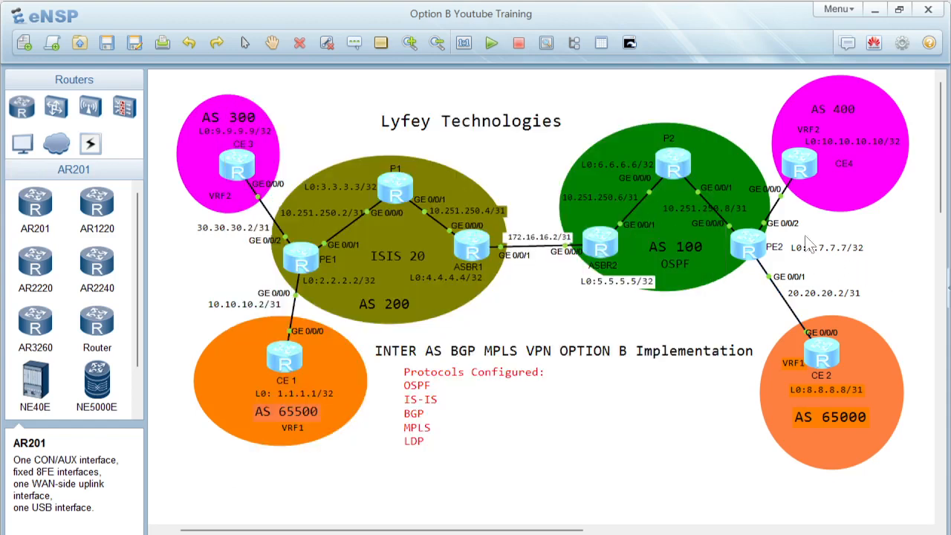
Step: Open the P2 console, display its MPLS LDP LSP table, then minimize it
{"action": "double_click", "coordinate": [672, 165]}
{"action": "key", "text": "Return"}
{"action": "key", "text": "Return"}
{"action": "key", "text": "Return"}
{"action": "type", "text": "displ"}
{"action": "key", "text": "Tab"}
{"action": "type", "text": "mpls ld"}
{"action": "key", "text": "Tab"}
{"action": "type", "text": "l"}
{"action": "key", "text": "Tab"}
{"action": "key", "text": "Return"}
{"action": "left_click_drag", "start_coordinate": [256, 242], "coordinate": [672, 338]}
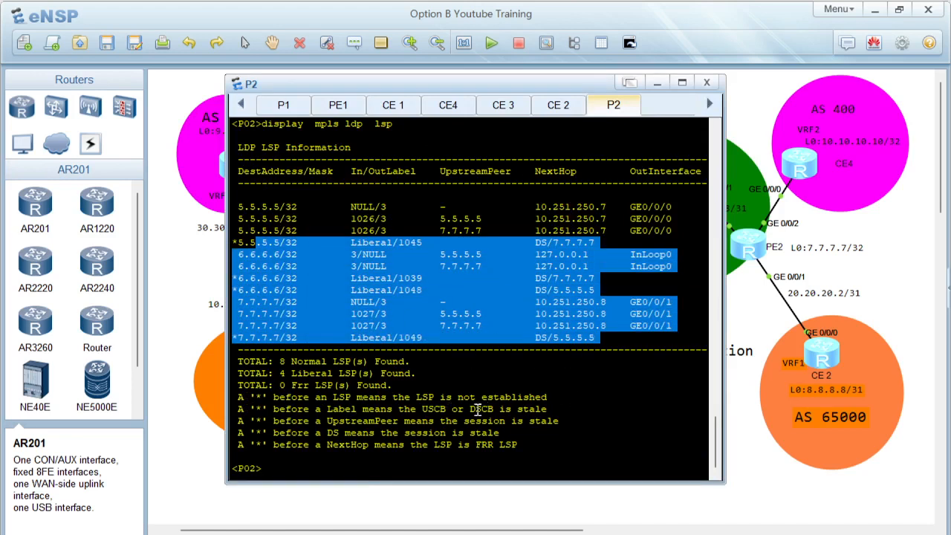
{"action": "left_click", "coordinate": [902, 275]}
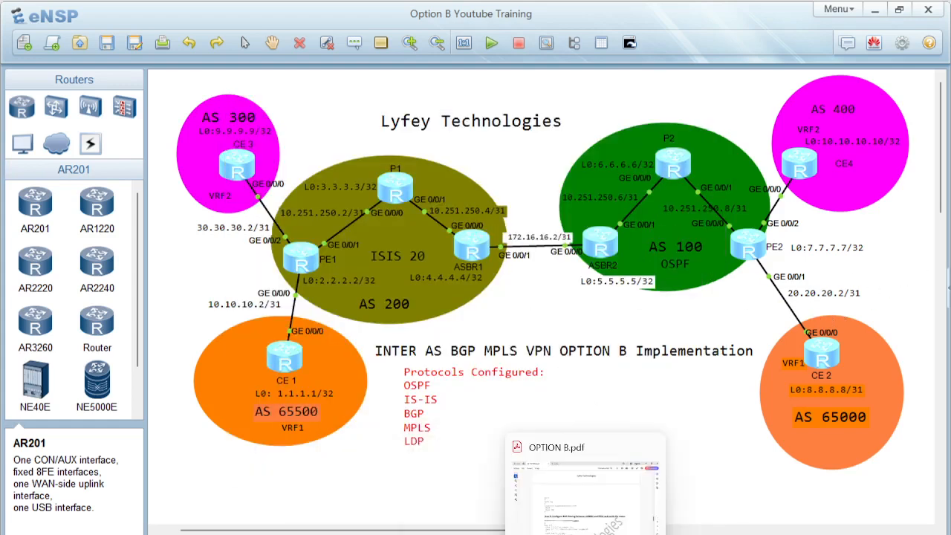
Step: Switch to the PDF guide and read the Step 8 BGP peering configuration for ASBR02 and PE02
{"action": "left_click", "coordinate": [594, 524]}
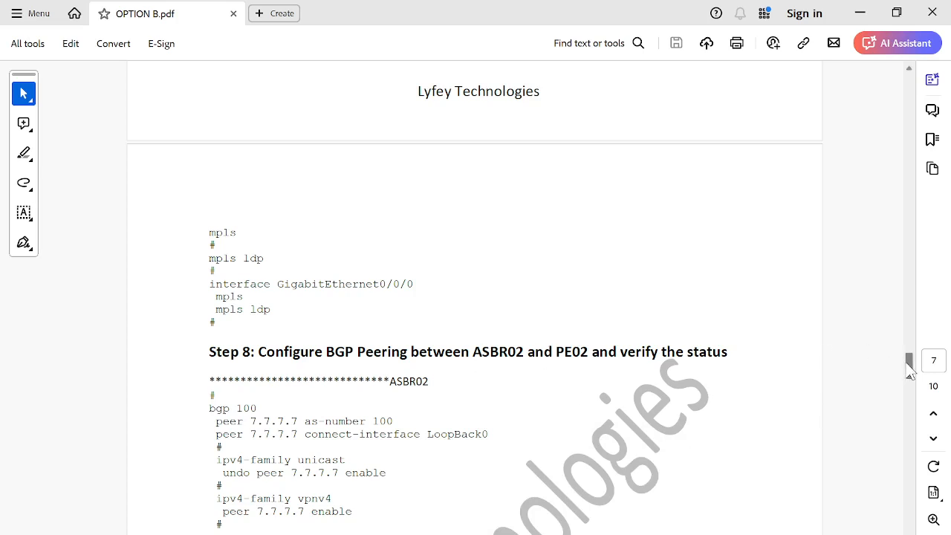
{"action": "scroll", "coordinate": [910, 374], "scroll_direction": "down", "scroll_amount": 2}
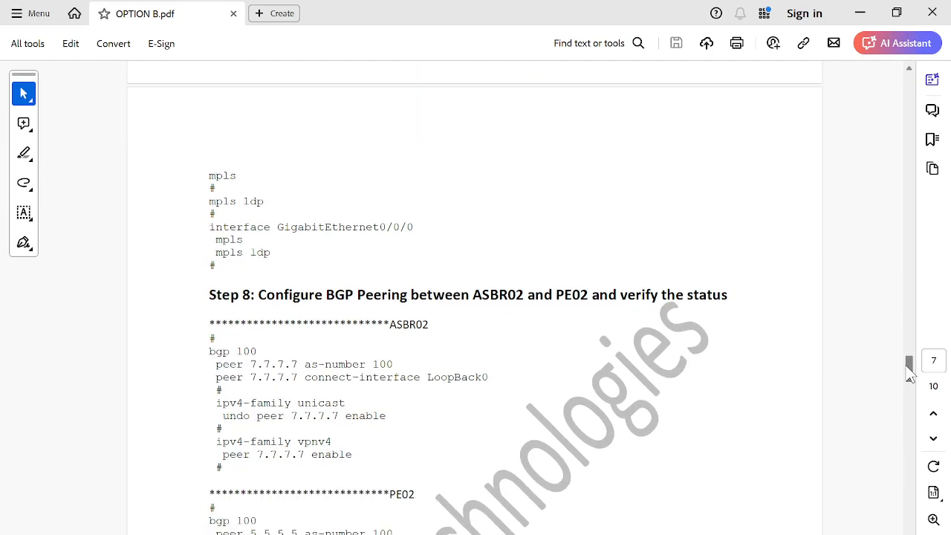
{"action": "scroll", "coordinate": [910, 374], "scroll_direction": "down", "scroll_amount": 4}
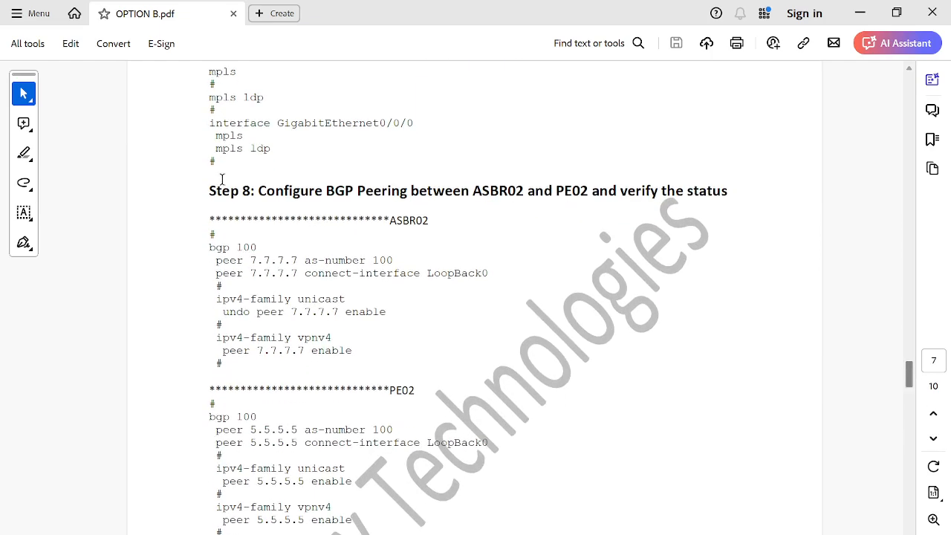
{"action": "left_click_drag", "start_coordinate": [210, 246], "coordinate": [357, 358]}
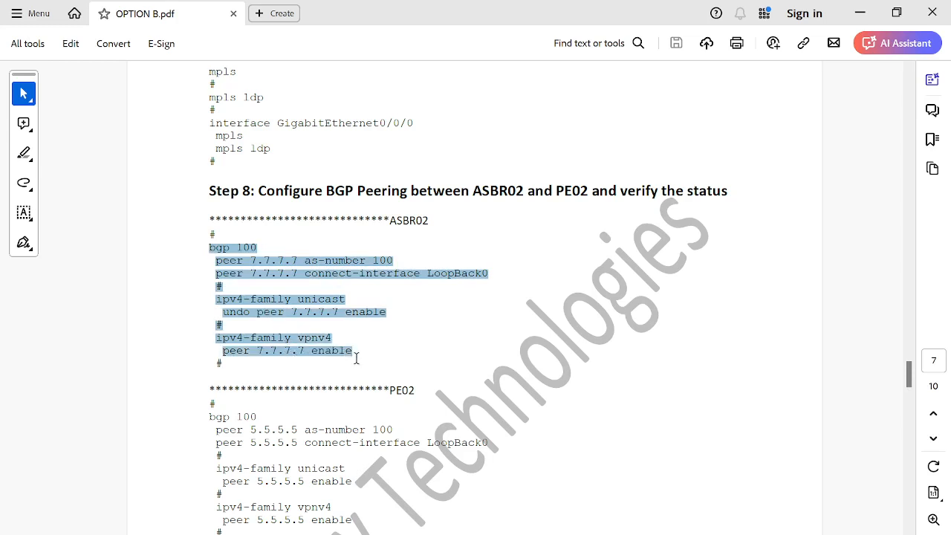
{"action": "left_click_drag", "start_coordinate": [357, 358], "coordinate": [356, 373]}
{"action": "left_click", "coordinate": [271, 457]}
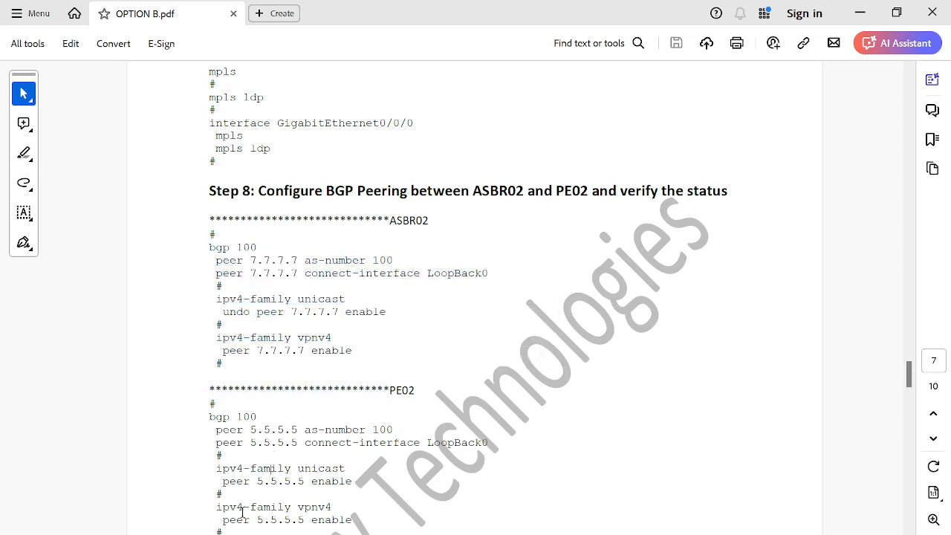
{"action": "left_click_drag", "start_coordinate": [225, 529], "coordinate": [203, 421]}
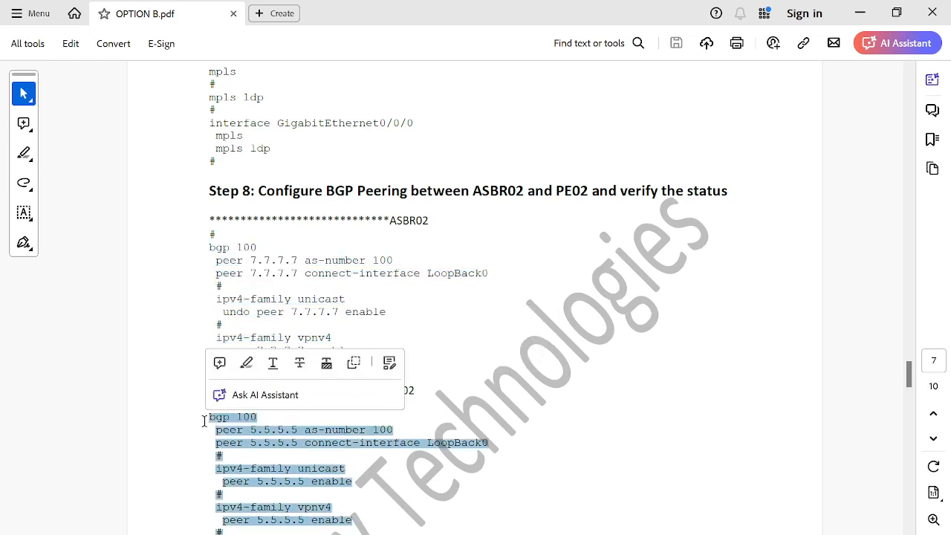
{"action": "left_click", "coordinate": [310, 424]}
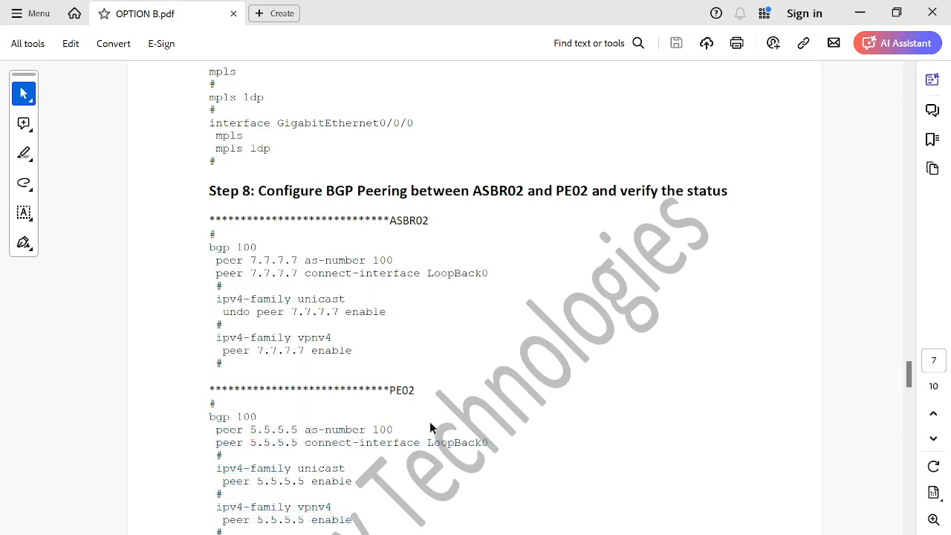
{"action": "left_click_drag", "start_coordinate": [229, 365], "coordinate": [204, 256]}
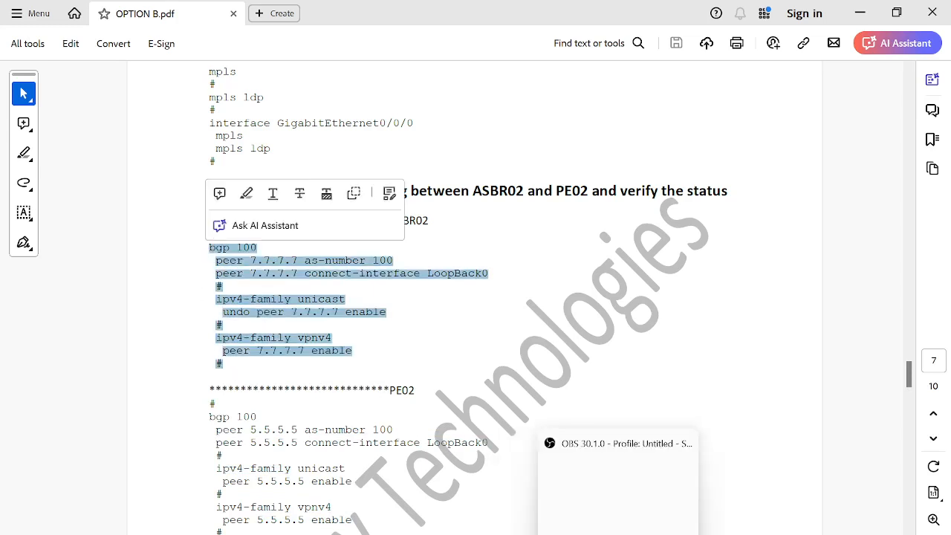
Step: Open the ASBR2 console and display its BGP VPNv4 peers
{"action": "left_click", "coordinate": [492, 498]}
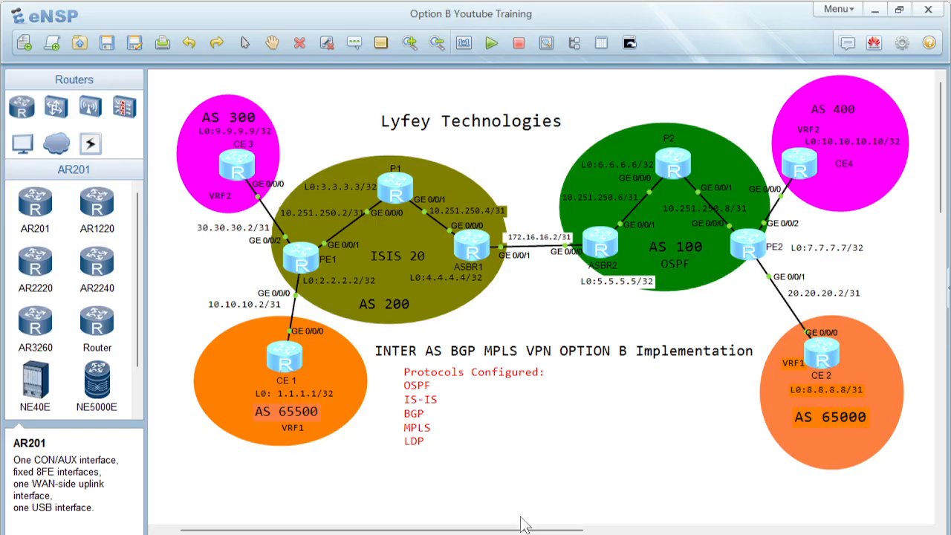
{"action": "double_click", "coordinate": [600, 243]}
{"action": "key", "text": "Return"}
{"action": "key", "text": "Return"}
{"action": "key", "text": "Return"}
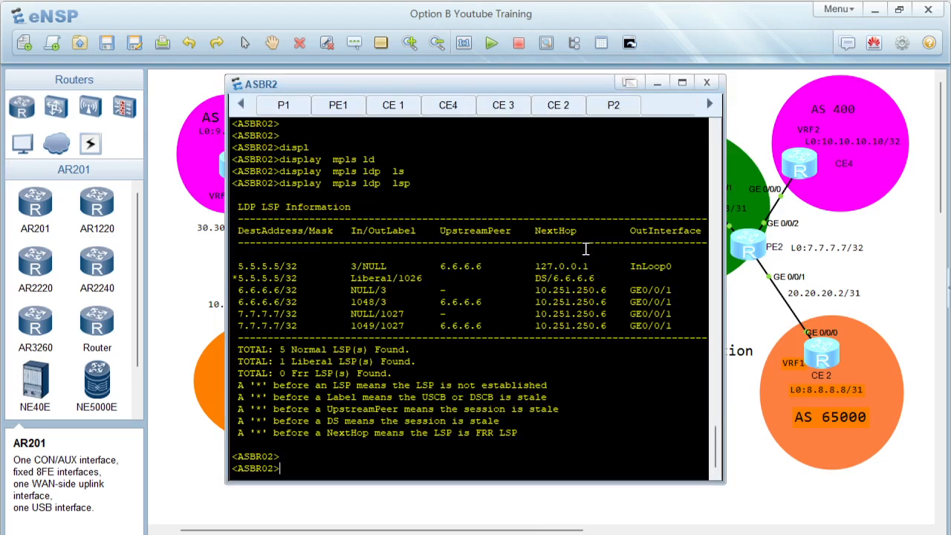
{"action": "type", "text": "displ"}
{"action": "key", "text": "Tab"}
{"action": "type", "text": "bgp vpnv"}
{"action": "key", "text": "Tab"}
{"action": "type", "text": "al"}
{"action": "key", "text": "Tab"}
{"action": "type", "text": "pe"}
{"action": "key", "text": "Tab"}
{"action": "key", "text": "Return"}
{"action": "left_click_drag", "start_coordinate": [249, 420], "coordinate": [651, 419]}
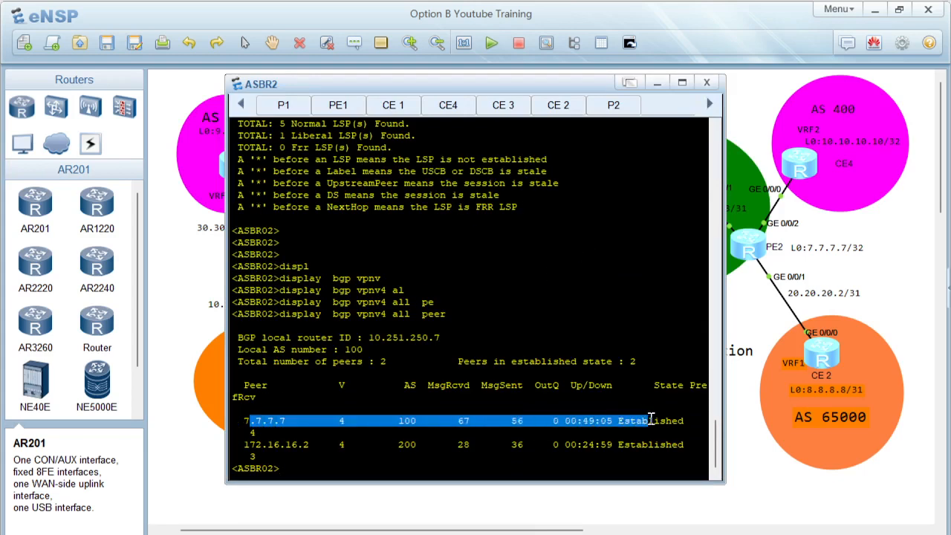
Step: Open the PE2 console and display its BGP VPNv4 peers
{"action": "double_click", "coordinate": [748, 248]}
{"action": "key", "text": "Return"}
{"action": "key", "text": "Return"}
{"action": "type", "text": "displ"}
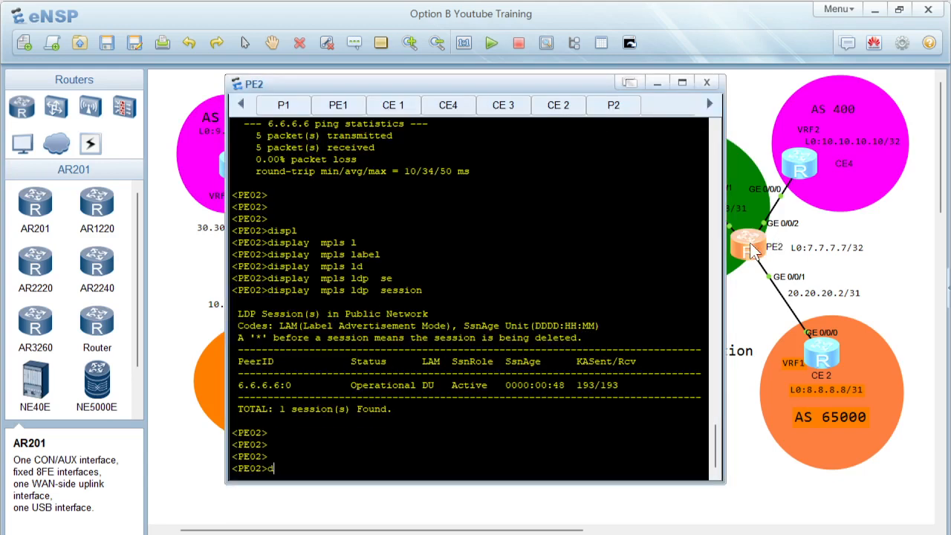
{"action": "key", "text": "Tab"}
{"action": "type", "text": "bgp vpn"}
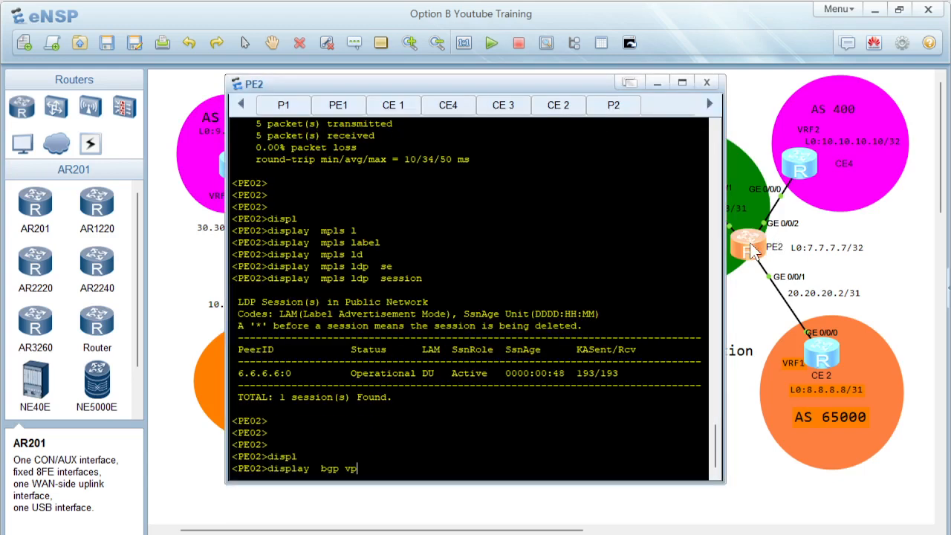
{"action": "key", "text": "Tab"}
{"action": "type", "text": "al"}
{"action": "key", "text": "Tab"}
{"action": "type", "text": "pe"}
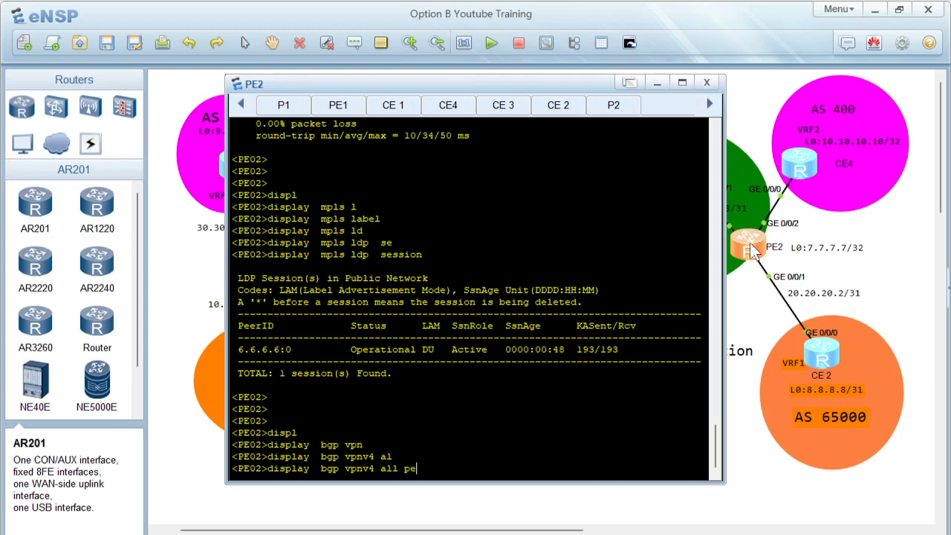
{"action": "key", "text": "Tab"}
{"action": "key", "text": "Return"}
{"action": "left_click_drag", "start_coordinate": [245, 325], "coordinate": [568, 336]}
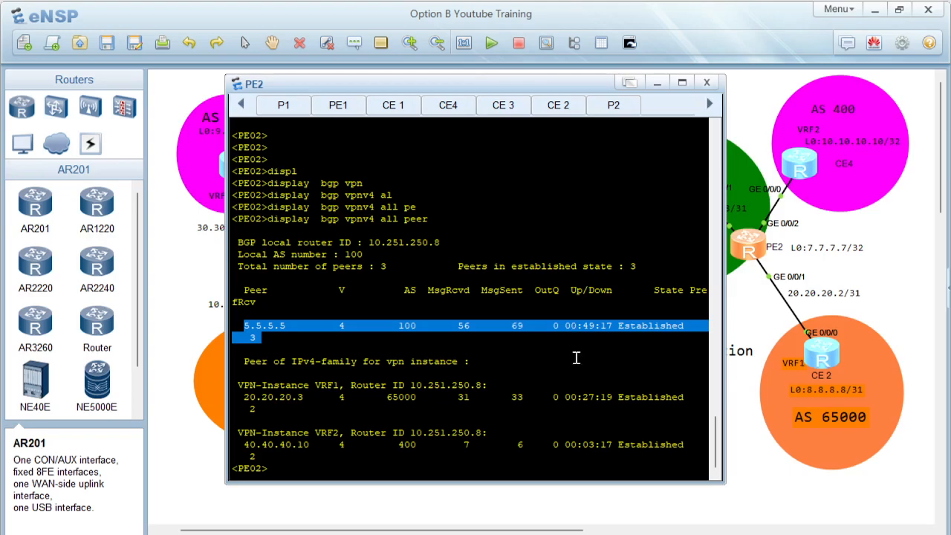
Step: Switch to the PDF guide and scroll to the Step 9 VPN instance configuration for PEs and ASBRs
{"action": "left_click", "coordinate": [591, 533]}
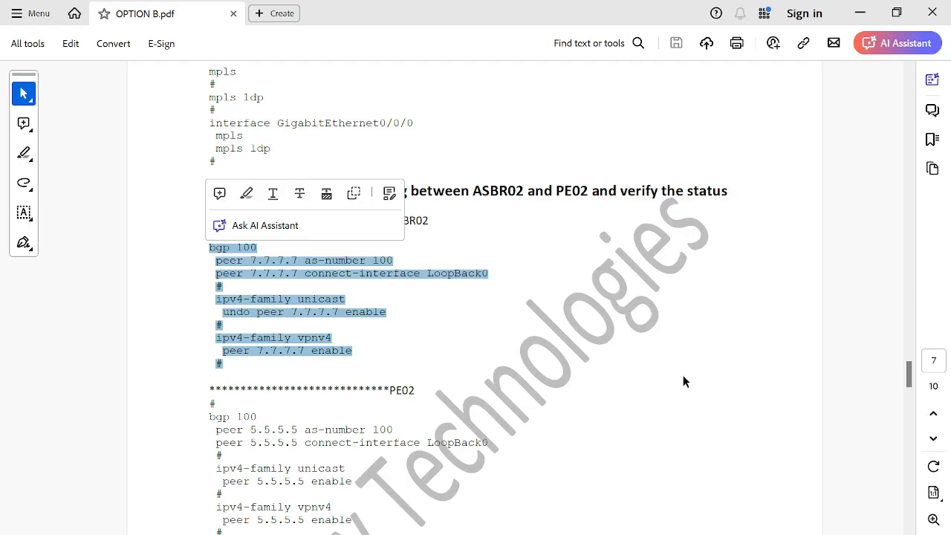
{"action": "left_click", "coordinate": [907, 370]}
{"action": "left_click_drag", "start_coordinate": [906, 369], "coordinate": [907, 383]}
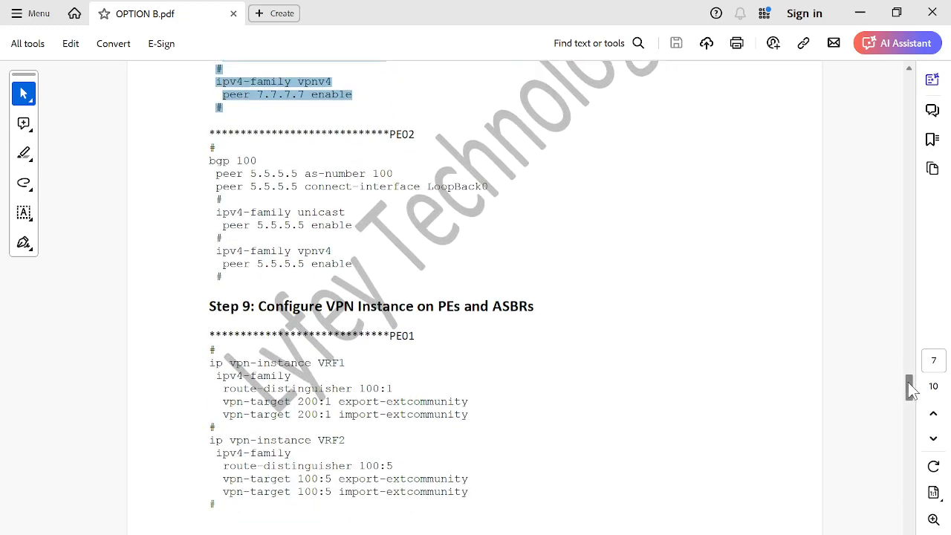
{"action": "left_click_drag", "start_coordinate": [464, 305], "coordinate": [534, 306]}
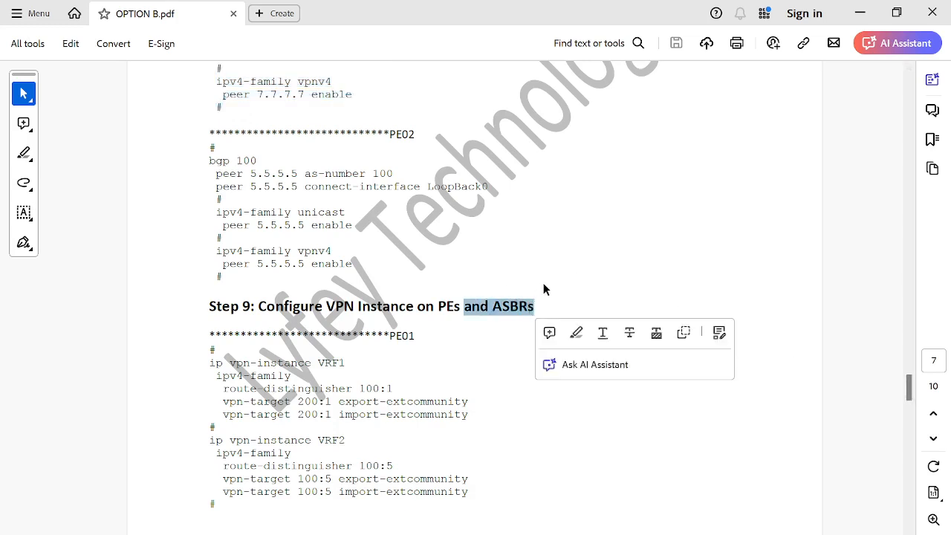
Step: Read the Step 9 VPN instance configuration for PE01 and PE02 in the PDF guide
{"action": "left_click", "coordinate": [513, 287]}
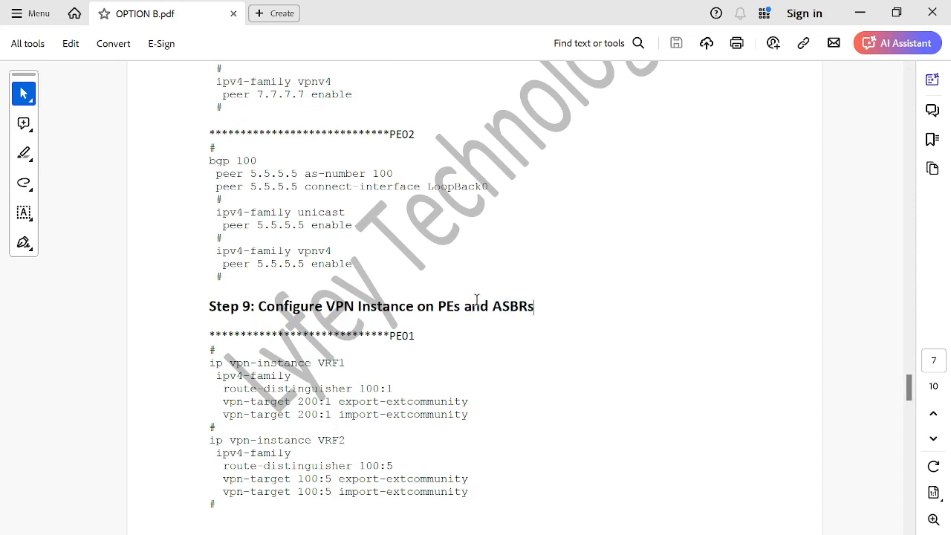
{"action": "left_click_drag", "start_coordinate": [467, 307], "coordinate": [536, 306]}
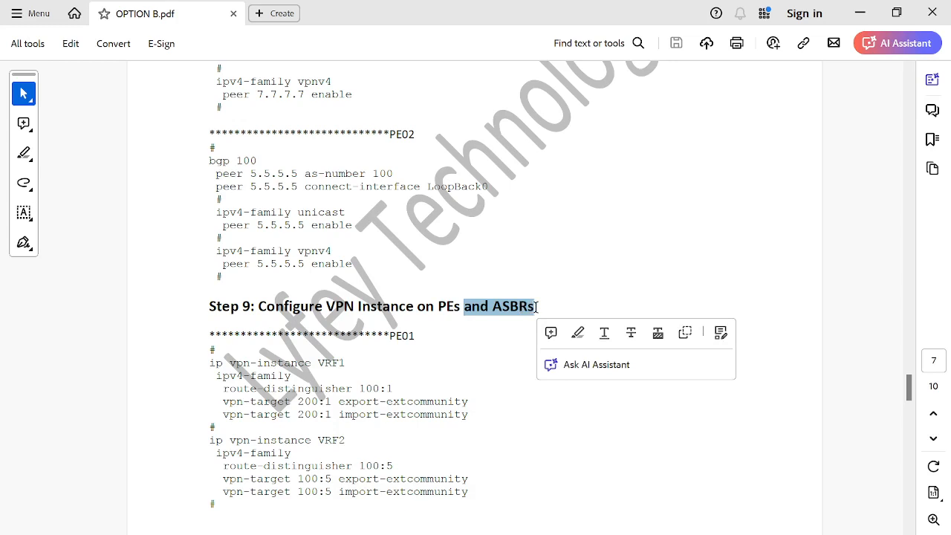
{"action": "left_click_drag", "start_coordinate": [214, 349], "coordinate": [407, 494]}
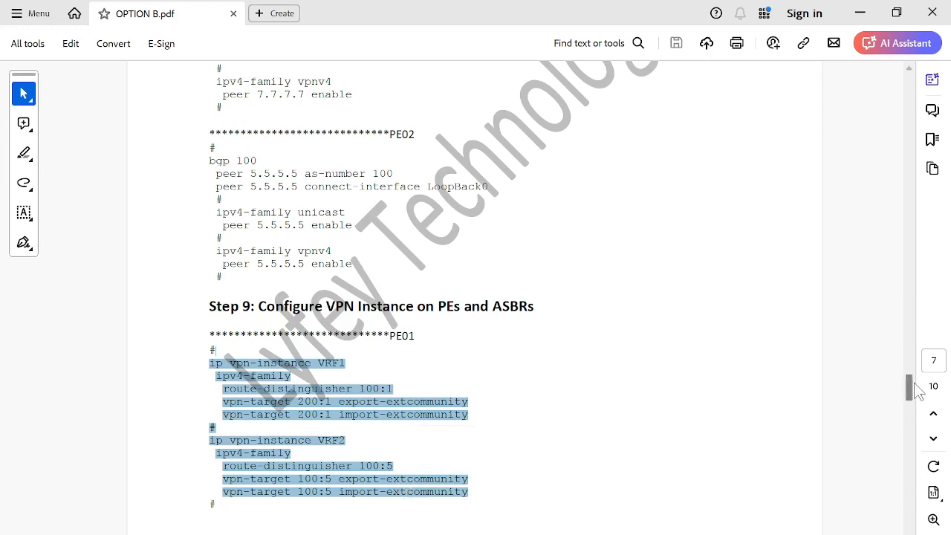
{"action": "scroll", "coordinate": [914, 394], "scroll_direction": "down", "scroll_amount": 2}
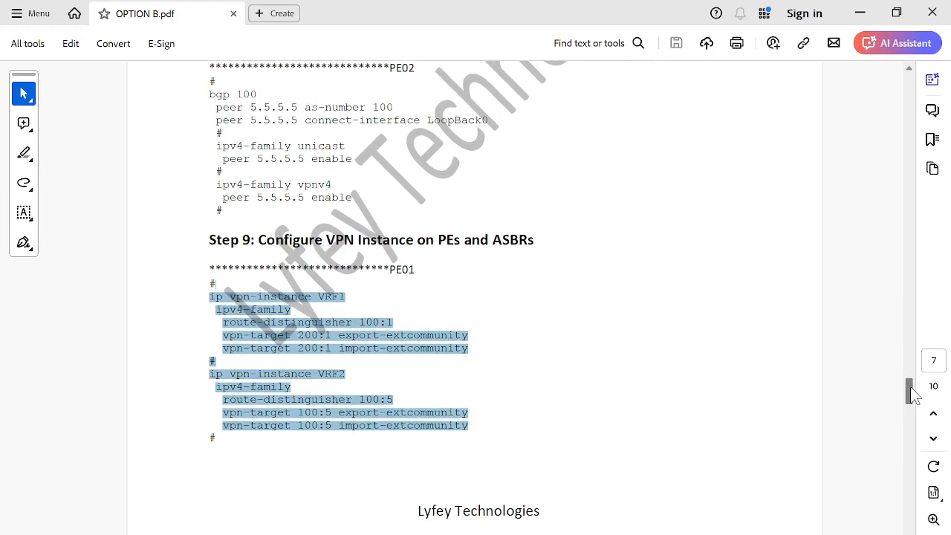
{"action": "scroll", "coordinate": [914, 395], "scroll_direction": "down", "scroll_amount": 3}
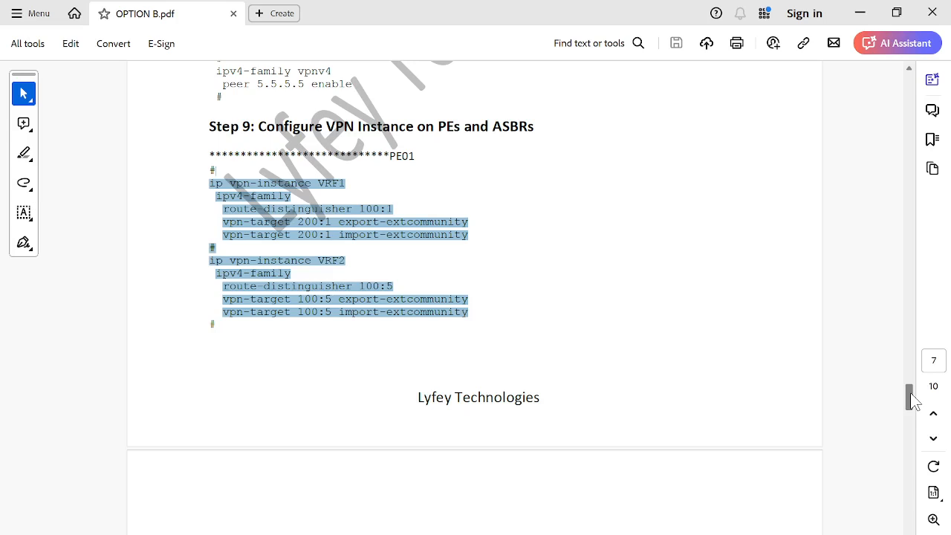
{"action": "left_click", "coordinate": [206, 181]}
{"action": "left_click_drag", "start_coordinate": [211, 174], "coordinate": [375, 311]}
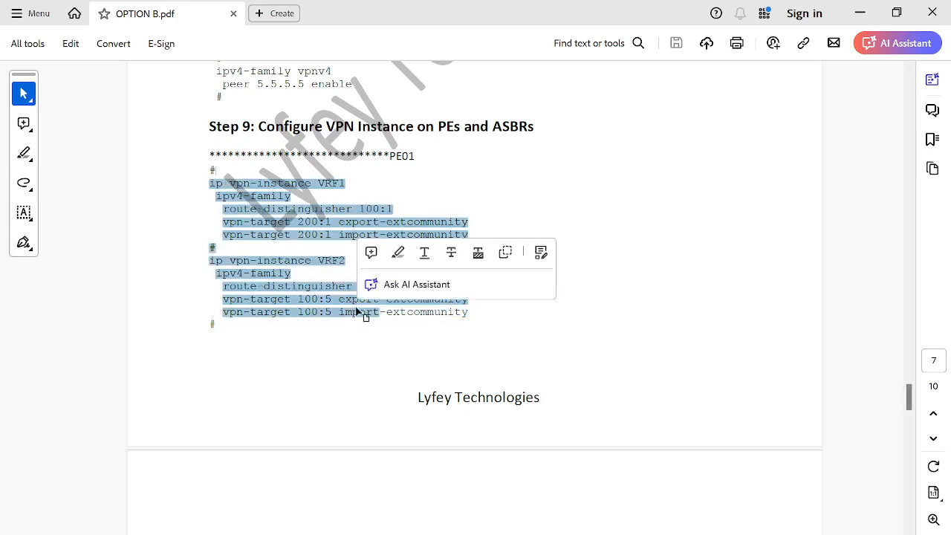
{"action": "left_click", "coordinate": [400, 311]}
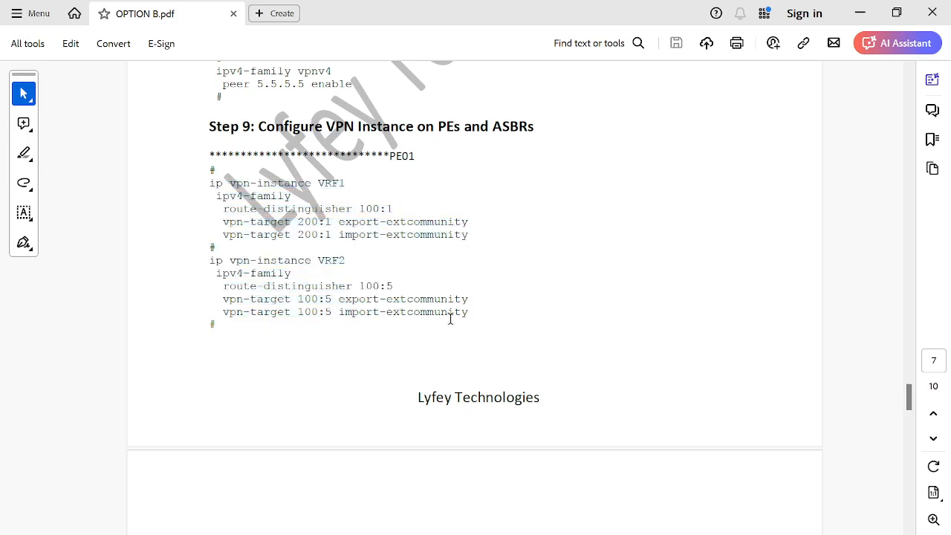
{"action": "left_click_drag", "start_coordinate": [245, 315], "coordinate": [196, 216]}
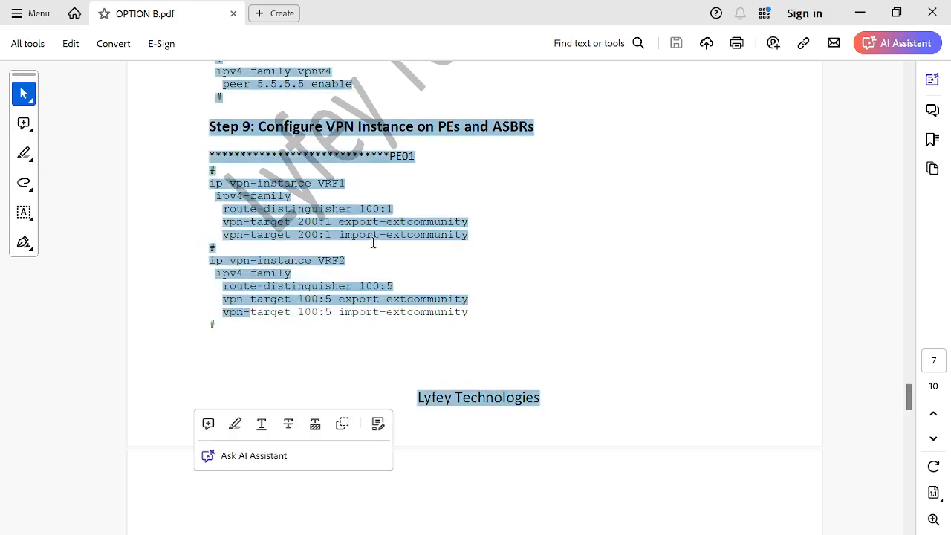
{"action": "left_click", "coordinate": [374, 242]}
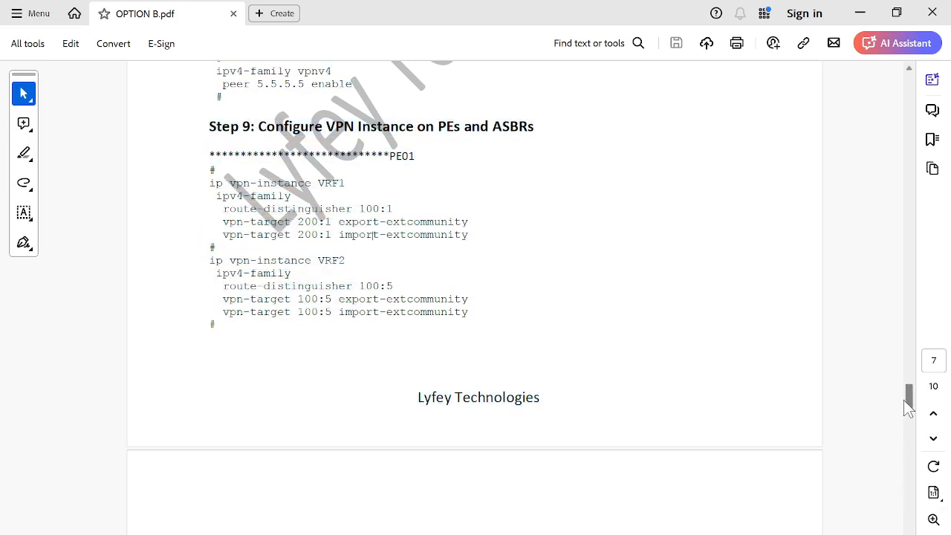
{"action": "left_click_drag", "start_coordinate": [910, 401], "coordinate": [911, 415]}
{"action": "left_click_drag", "start_coordinate": [223, 453], "coordinate": [199, 321]}
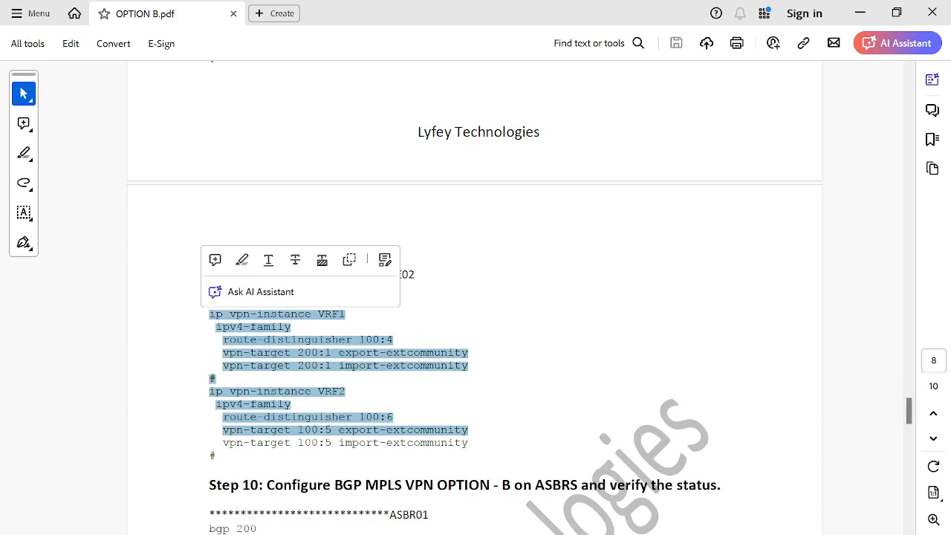
Step: Open the PE1 console and display its current VPN instance configuration
{"action": "left_click", "coordinate": [524, 499]}
{"action": "double_click", "coordinate": [306, 260]}
{"action": "key", "text": "Return"}
{"action": "key", "text": "Return"}
{"action": "key", "text": "Return"}
{"action": "key", "text": "Return"}
{"action": "type", "text": "displ"}
{"action": "key", "text": "Tab"}
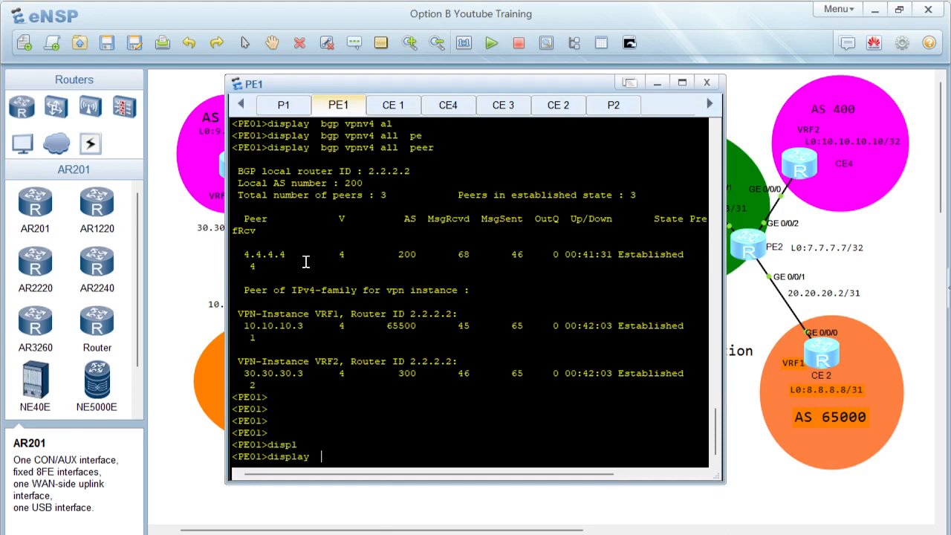
{"action": "type", "text": "cur"}
{"action": "key", "text": "Tab"}
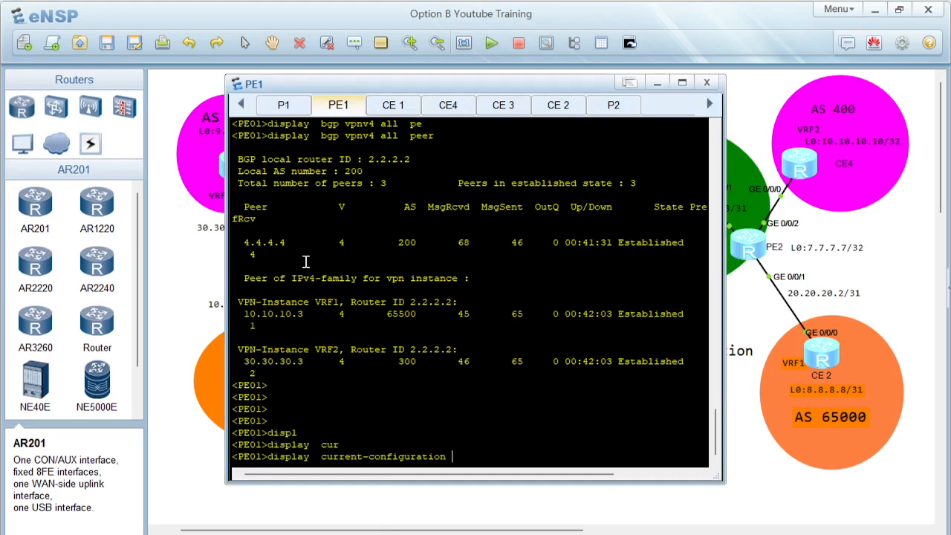
{"action": "type", "text": "con"}
{"action": "key", "text": "Tab"}
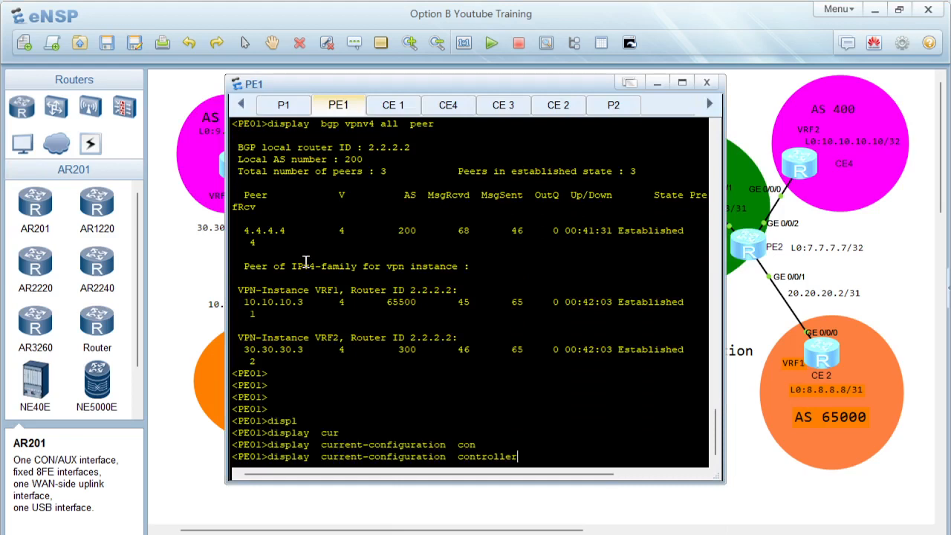
{"action": "key", "text": "Tab"}
{"action": "type", "text": "vp"}
{"action": "key", "text": "Tab"}
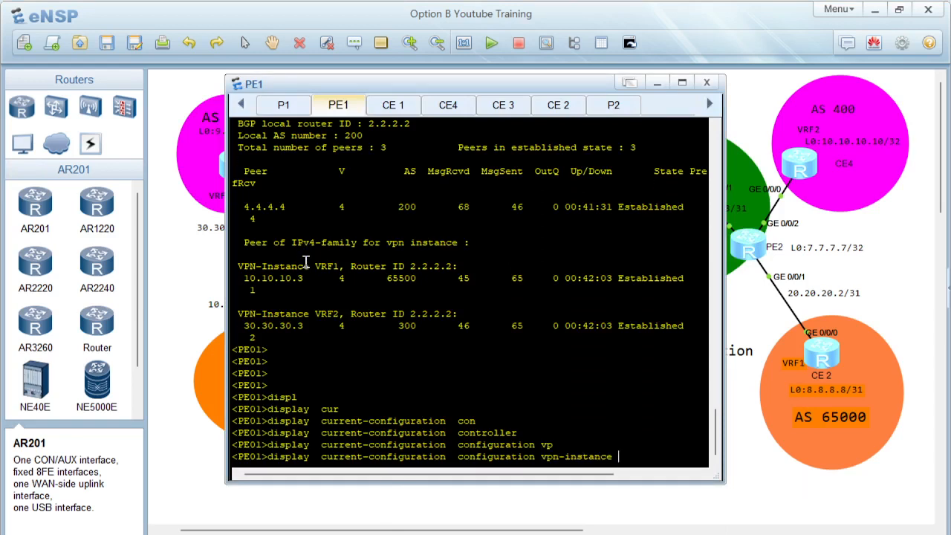
{"action": "key", "text": "Return"}
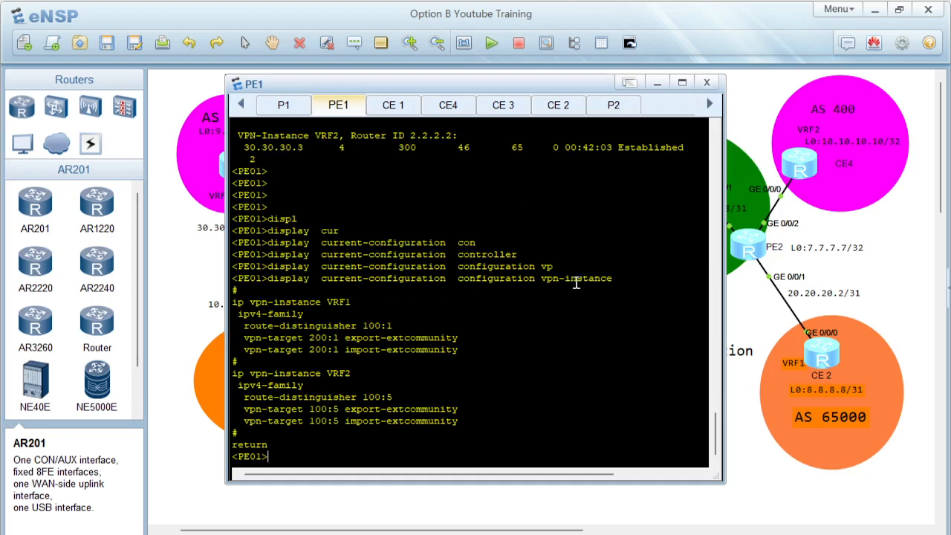
{"action": "left_click_drag", "start_coordinate": [547, 279], "coordinate": [275, 281]}
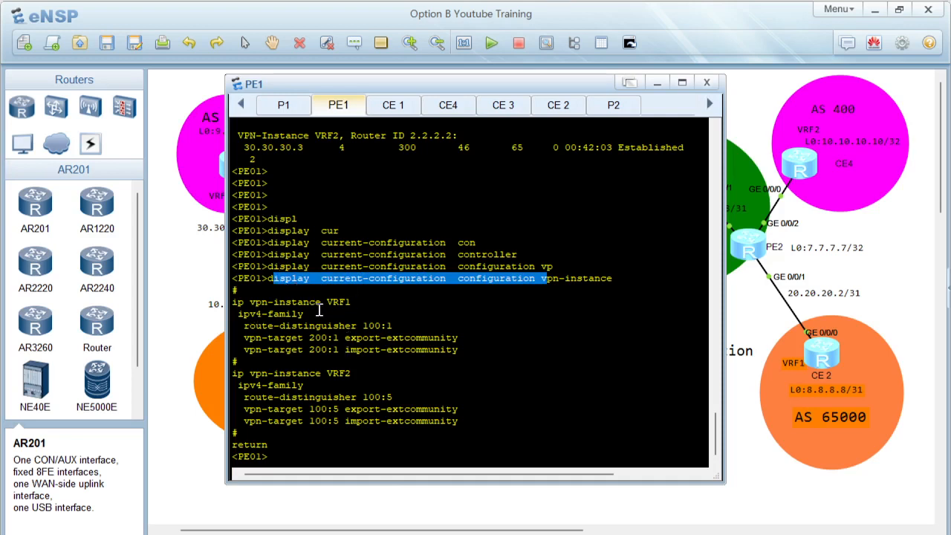
{"action": "left_click", "coordinate": [342, 295]}
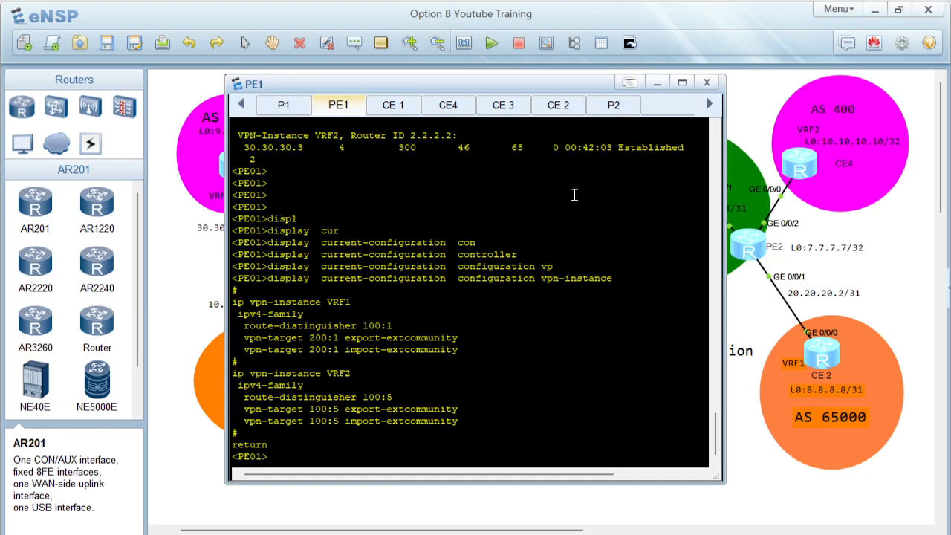
Step: Open the PE2 console and display its current VPN instance configuration
{"action": "left_click", "coordinate": [891, 297]}
{"action": "double_click", "coordinate": [745, 250]}
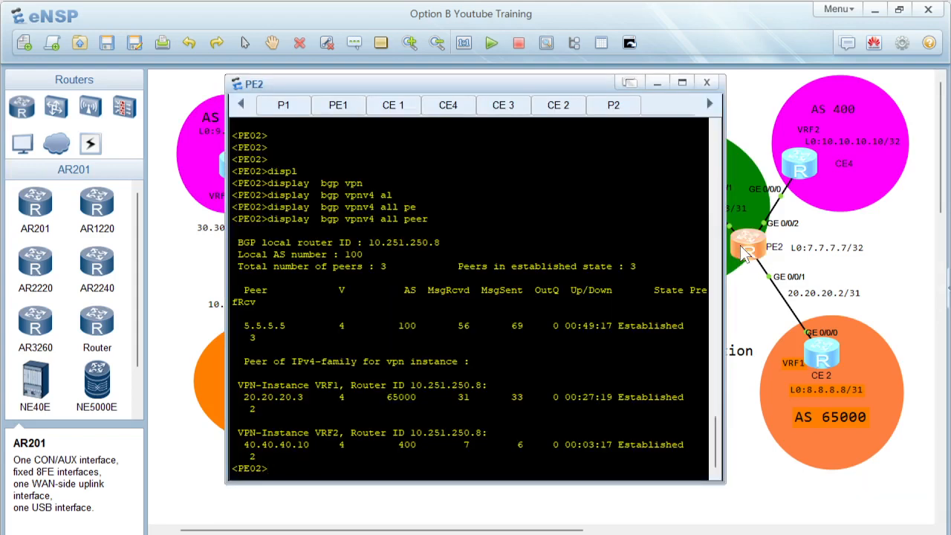
{"action": "key", "text": "Return"}
{"action": "key", "text": "Return"}
{"action": "key", "text": "Return"}
{"action": "key", "text": "Return"}
{"action": "type", "text": "displ"}
{"action": "key", "text": "Tab"}
{"action": "type", "text": "cur"}
{"action": "key", "text": "Tab"}
{"action": "type", "text": "con"}
{"action": "key", "text": "Tab"}
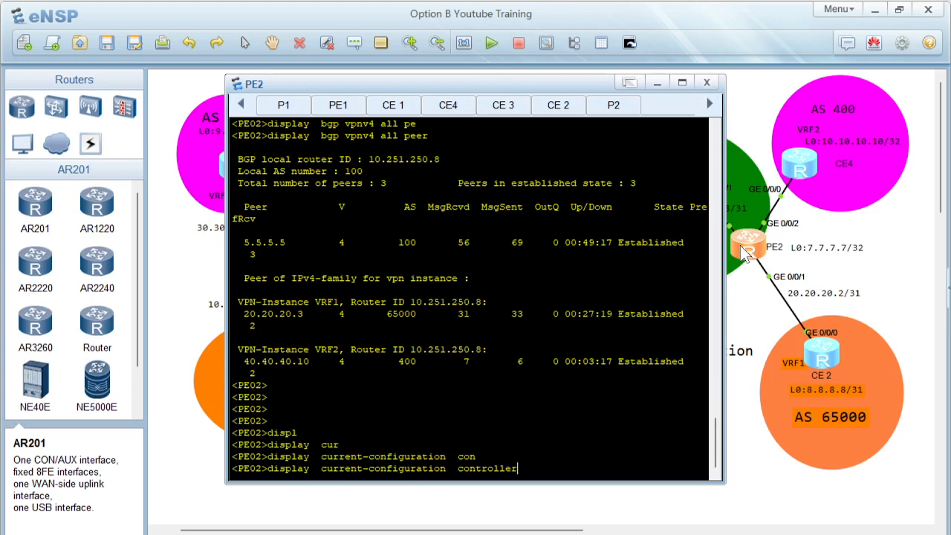
{"action": "key", "text": "Tab"}
{"action": "type", "text": "vp"}
{"action": "key", "text": "Tab"}
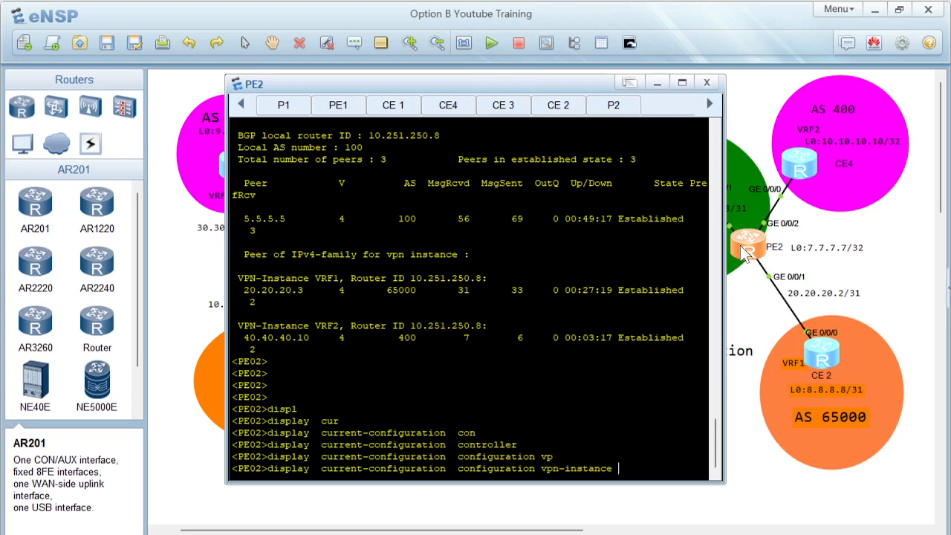
{"action": "key", "text": "Return"}
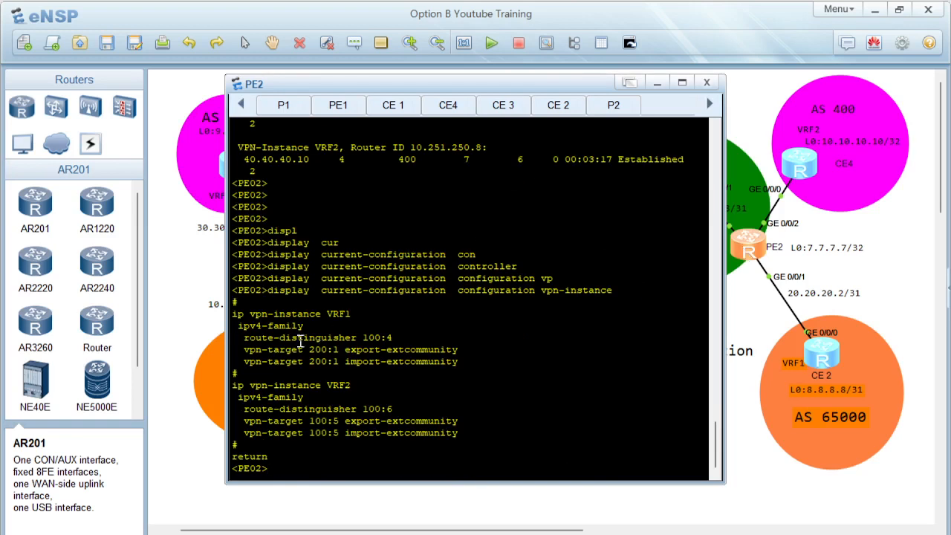
{"action": "left_click_drag", "start_coordinate": [233, 315], "coordinate": [458, 442]}
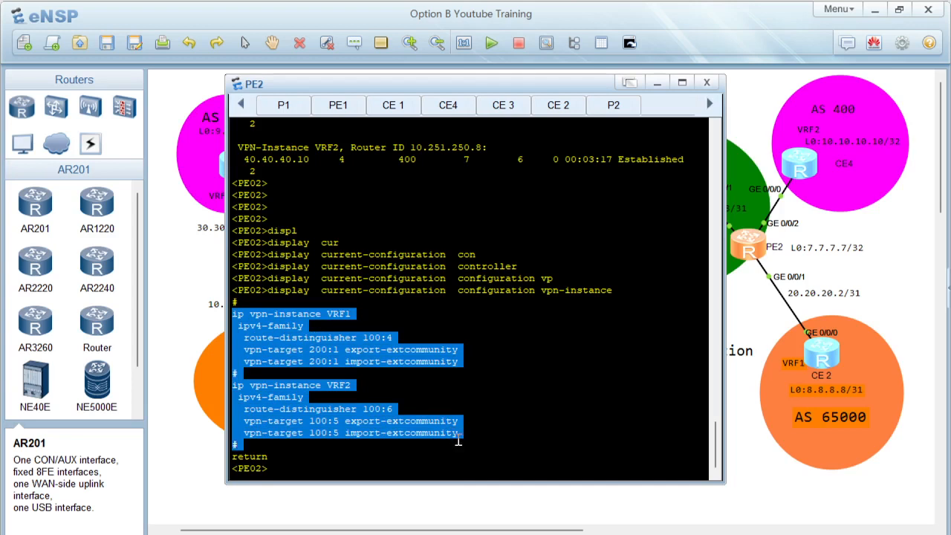
{"action": "left_click", "coordinate": [484, 416]}
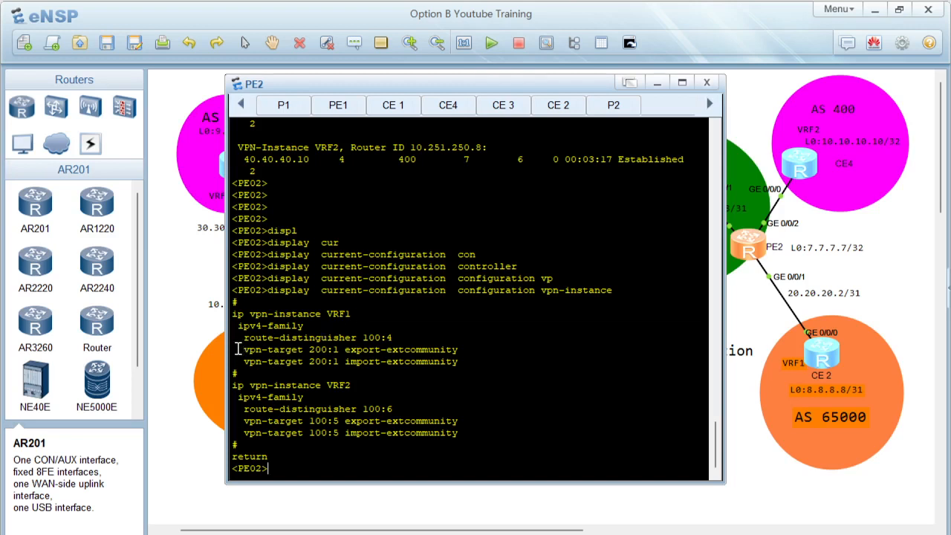
{"action": "left_click_drag", "start_coordinate": [238, 349], "coordinate": [493, 366]}
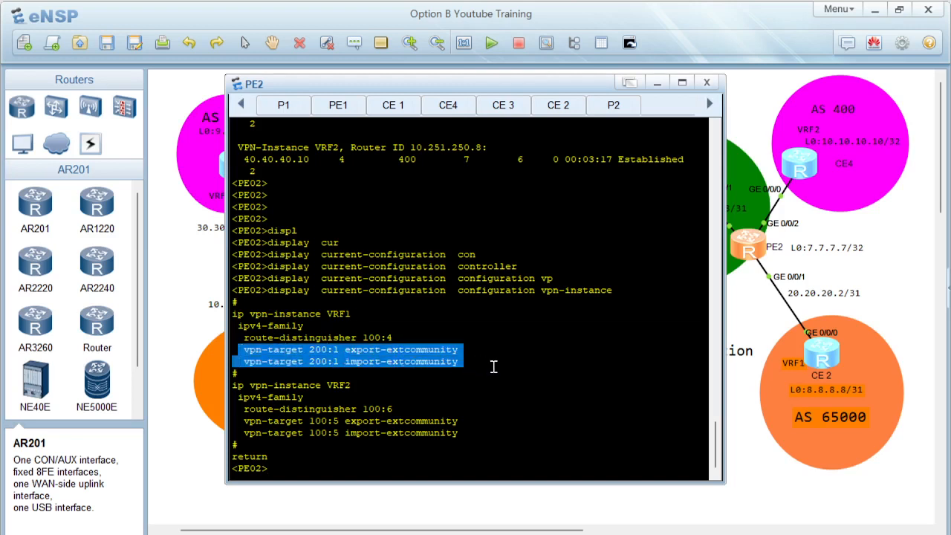
Step: Switch to the PDF guide and read the Step 10 Option B BGP configuration for ASBR01 and ASBR02
{"action": "left_click", "coordinate": [747, 456]}
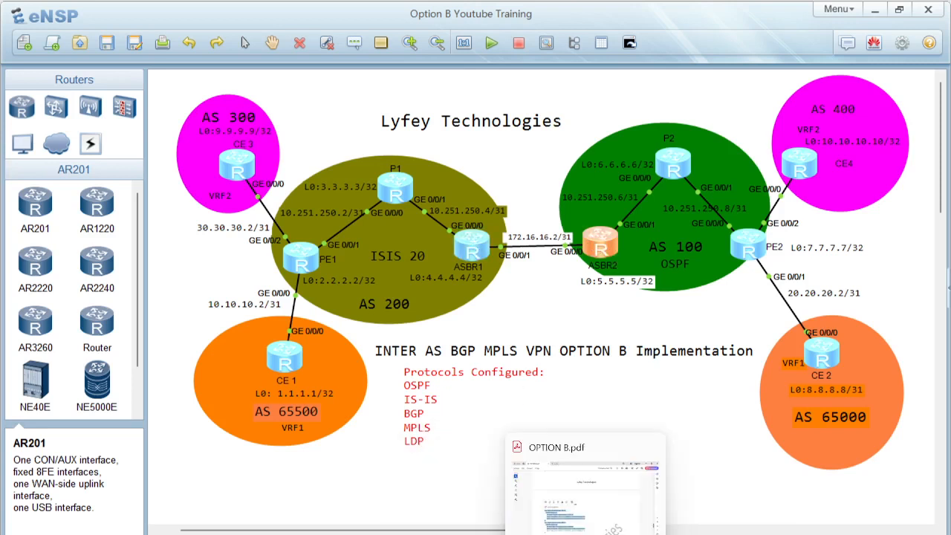
{"action": "left_click", "coordinate": [585, 491]}
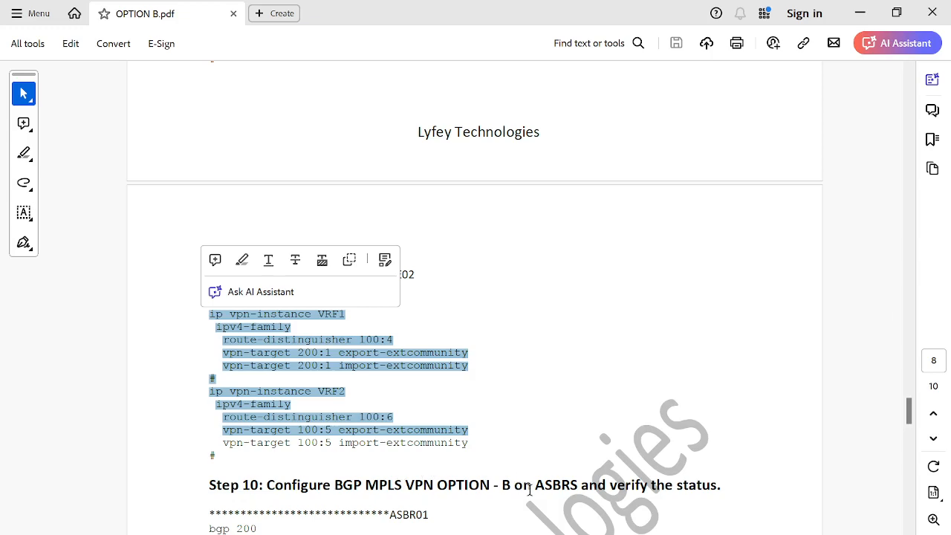
{"action": "left_click_drag", "start_coordinate": [910, 414], "coordinate": [912, 427]}
{"action": "scroll", "coordinate": [912, 427], "scroll_direction": "down", "scroll_amount": 1}
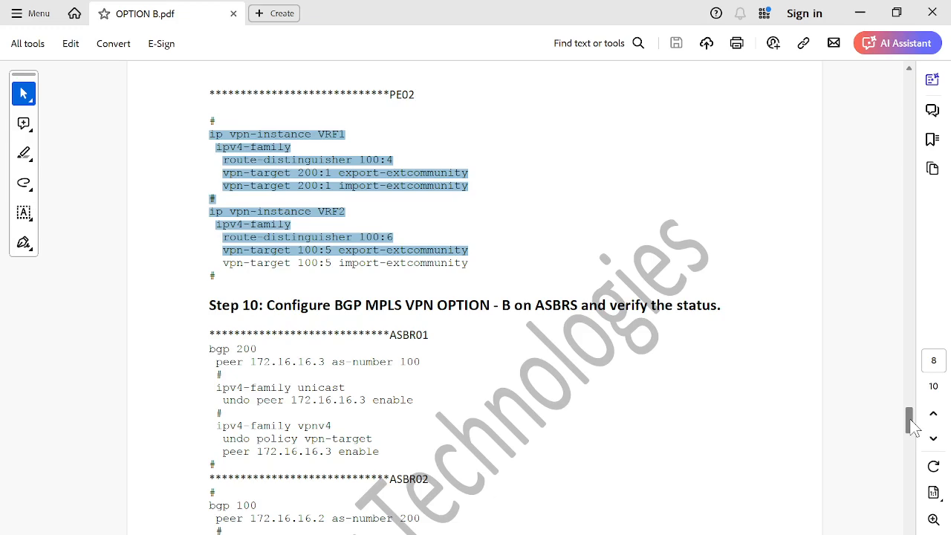
{"action": "scroll", "coordinate": [912, 425], "scroll_direction": "down", "scroll_amount": 3}
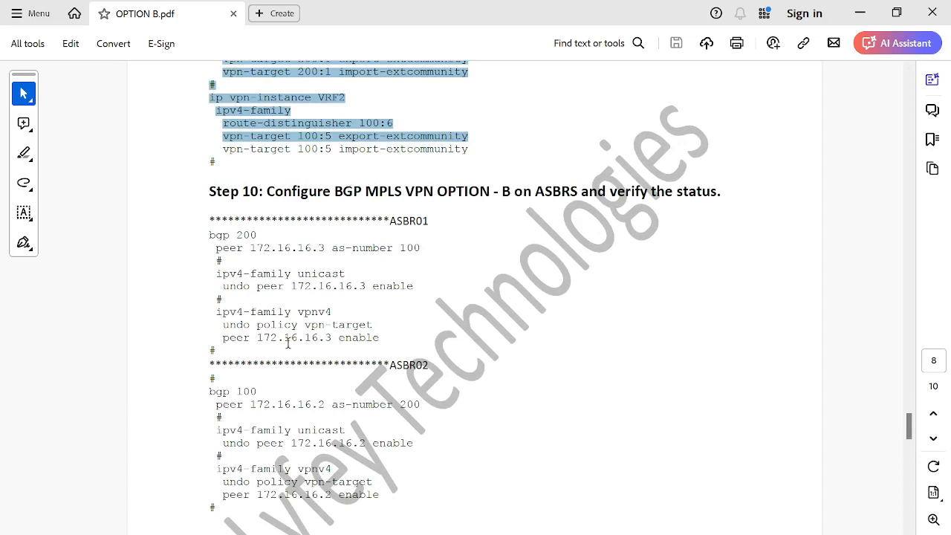
{"action": "left_click_drag", "start_coordinate": [223, 327], "coordinate": [373, 327]}
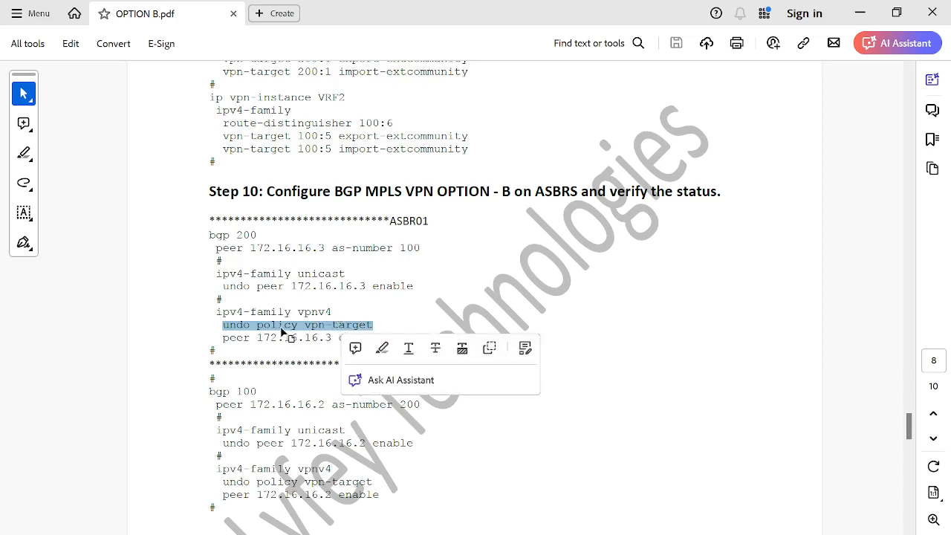
{"action": "left_click", "coordinate": [437, 288]}
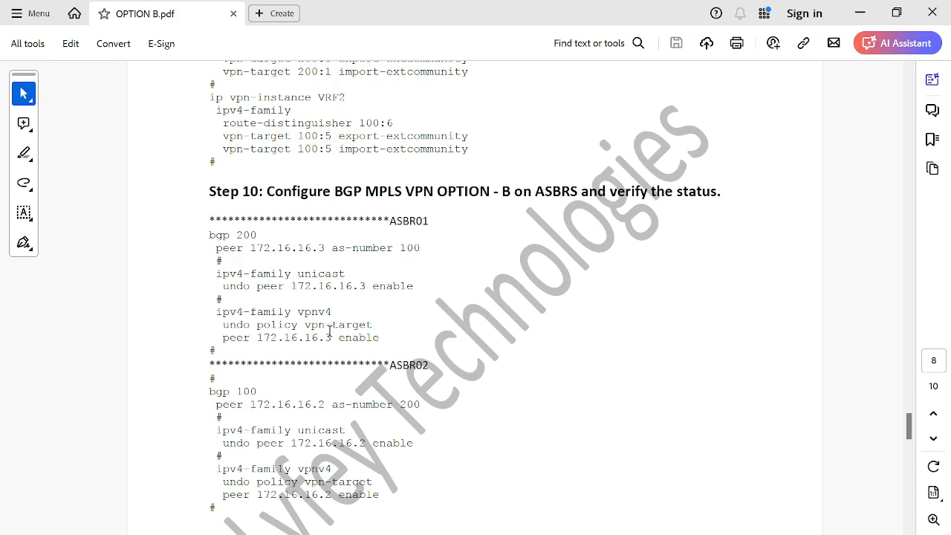
Step: Select the ASBR01 VPNv4 lines, including undo policy vpn-target, in the Step 10 section of the guide
{"action": "left_click_drag", "start_coordinate": [227, 355], "coordinate": [215, 220]}
{"action": "left_click", "coordinate": [246, 288]}
{"action": "left_click_drag", "start_coordinate": [224, 329], "coordinate": [377, 328]}
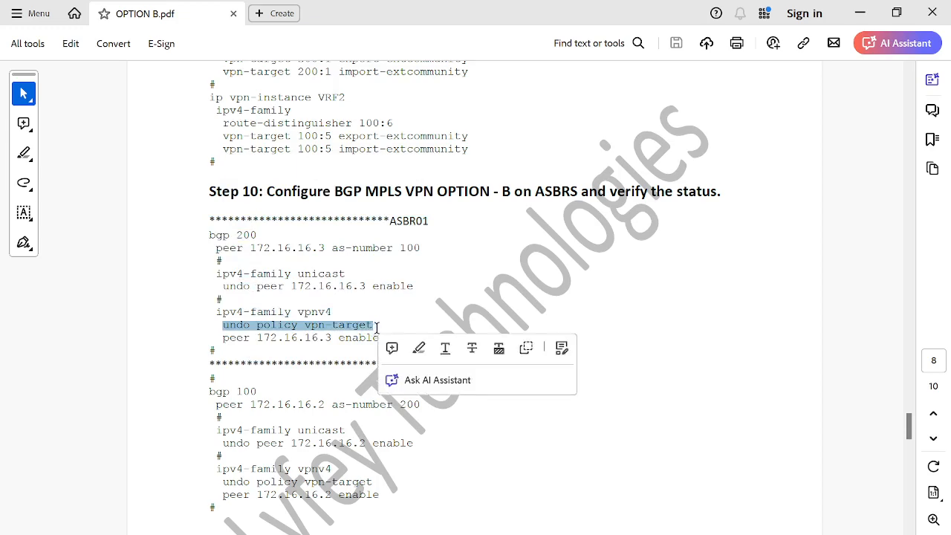
{"action": "left_click", "coordinate": [398, 297]}
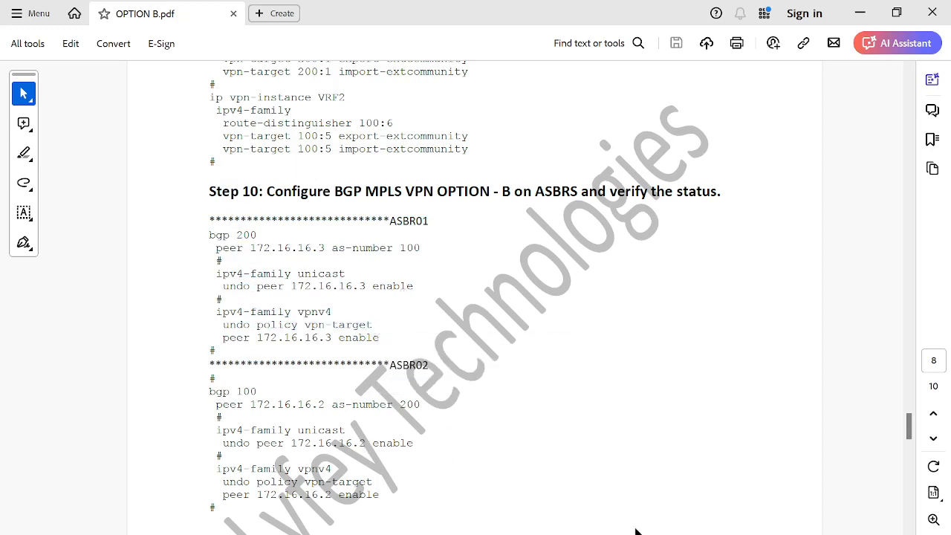
Step: Switch to eNSP, open the ASBR1 console and display its current BGP configuration
{"action": "mouse_move", "coordinate": [585, 534]}
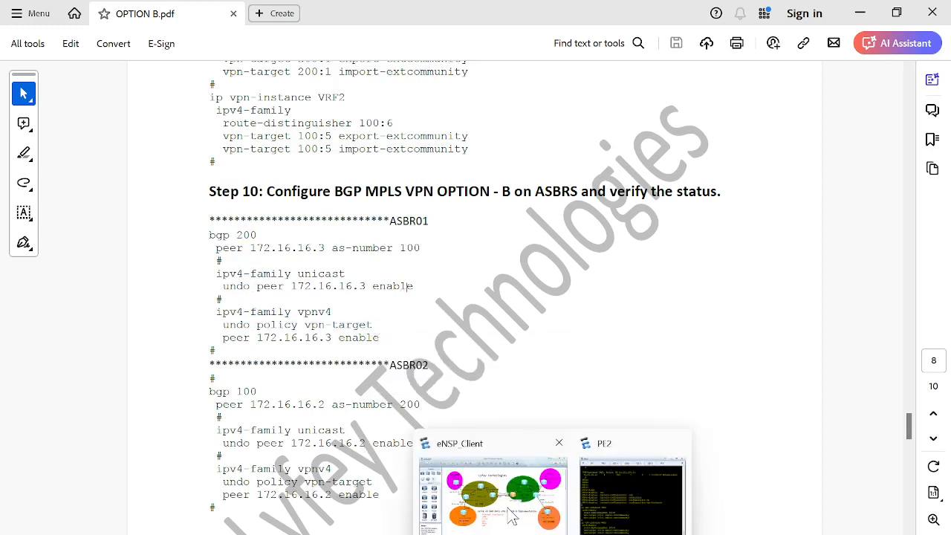
{"action": "left_click", "coordinate": [512, 516]}
{"action": "double_click", "coordinate": [474, 260]}
{"action": "key", "text": "Return"}
{"action": "key", "text": "Return"}
{"action": "key", "text": "Return"}
{"action": "type", "text": "displ"}
{"action": "key", "text": "Tab"}
{"action": "type", "text": "cur"}
{"action": "key", "text": "Tab"}
{"action": "type", "text": "co"}
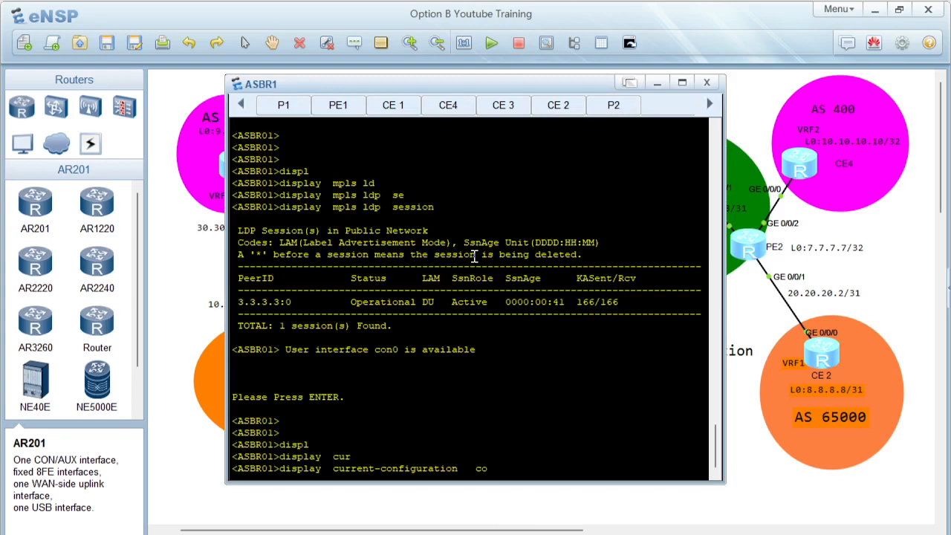
{"action": "type", "text": "n"}
{"action": "key", "text": "Tab"}
{"action": "key", "text": "Tab"}
{"action": "type", "text": "bgp"}
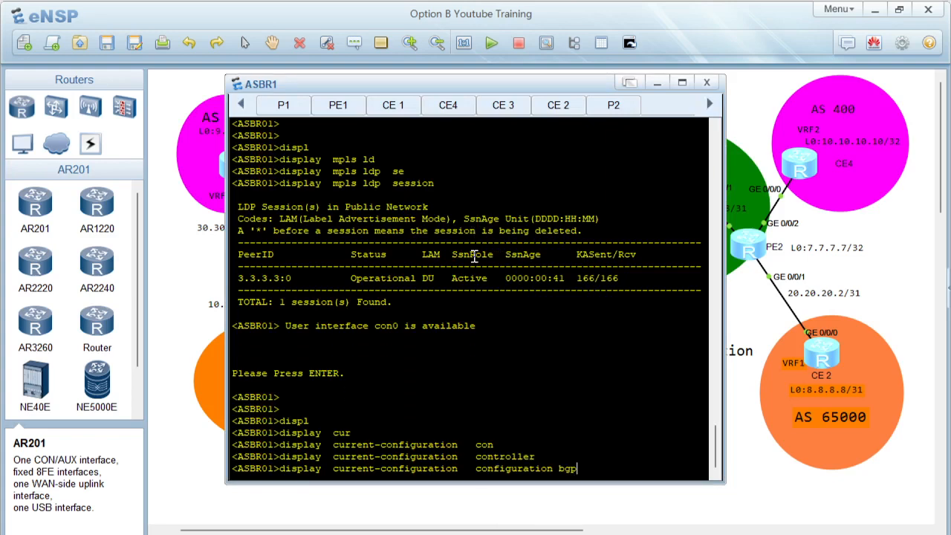
{"action": "key", "text": "Return"}
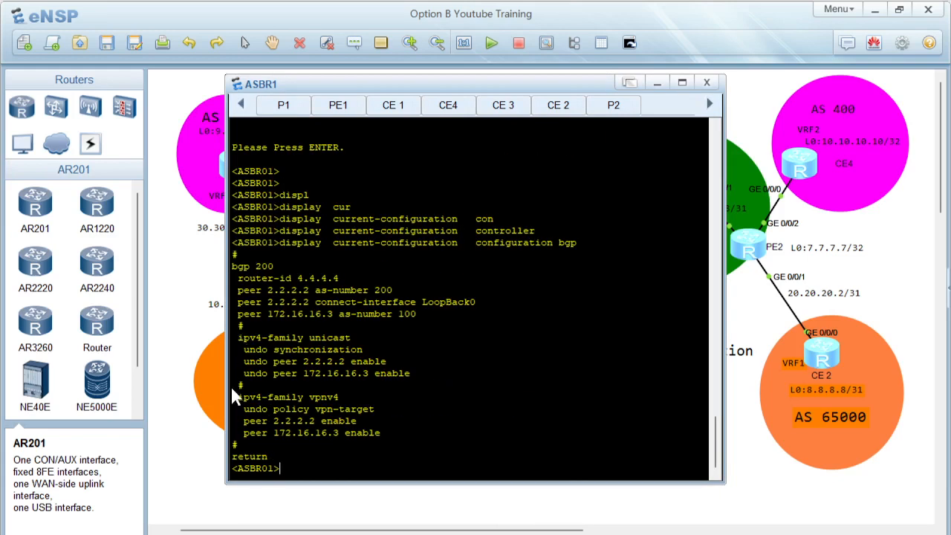
Step: Select the undo policy vpn-target line on ASBR1 and display all BGP VPNv4 peers
{"action": "left_click_drag", "start_coordinate": [244, 409], "coordinate": [395, 407]}
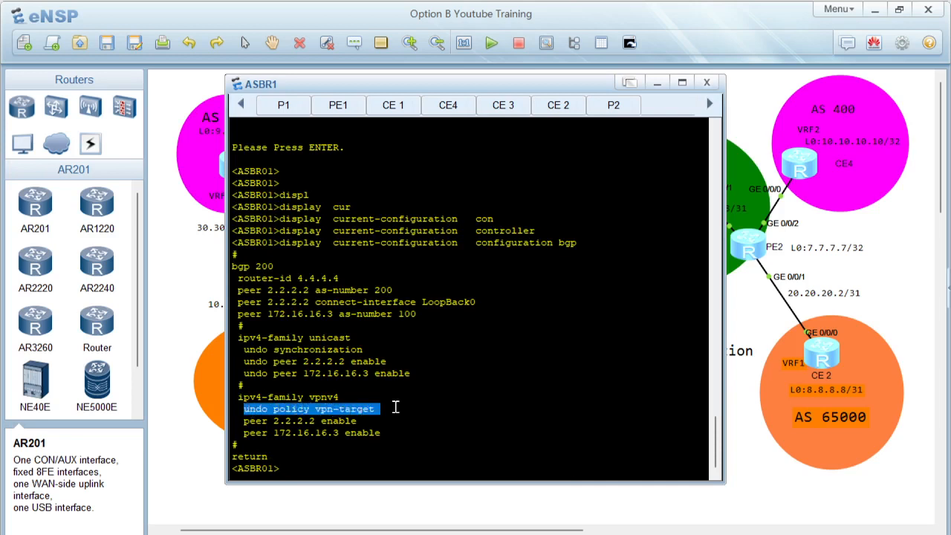
{"action": "type", "text": "display  bgp vpn"}
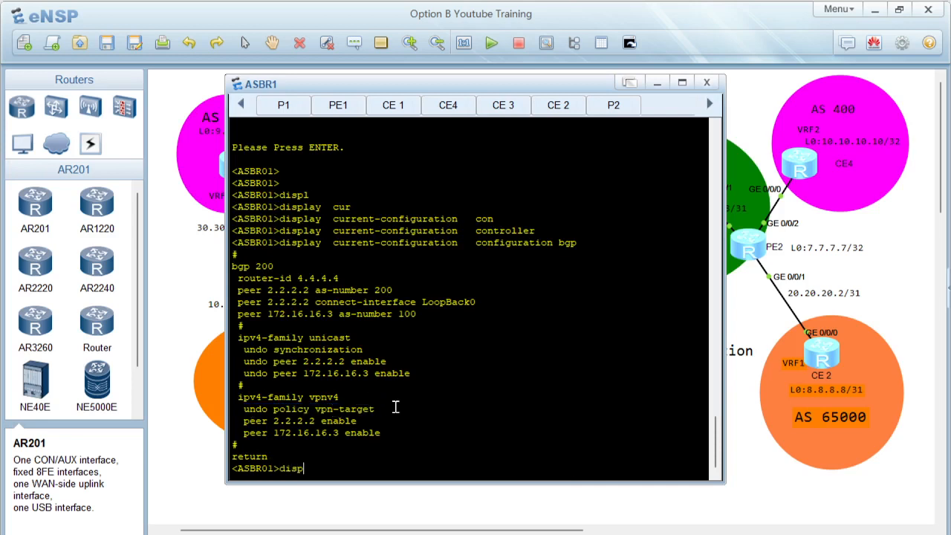
{"action": "key", "text": "Tab"}
{"action": "type", "text": "bgp vpnv"}
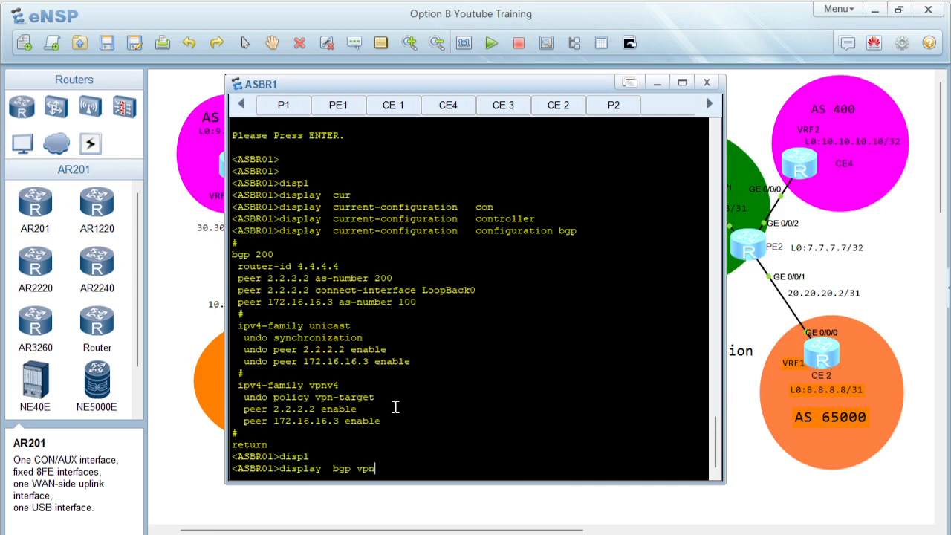
{"action": "key", "text": "Tab"}
{"action": "type", "text": "al"}
{"action": "key", "text": "Tab"}
{"action": "type", "text": "pe"}
{"action": "key", "text": "Tab"}
{"action": "key", "text": "Return"}
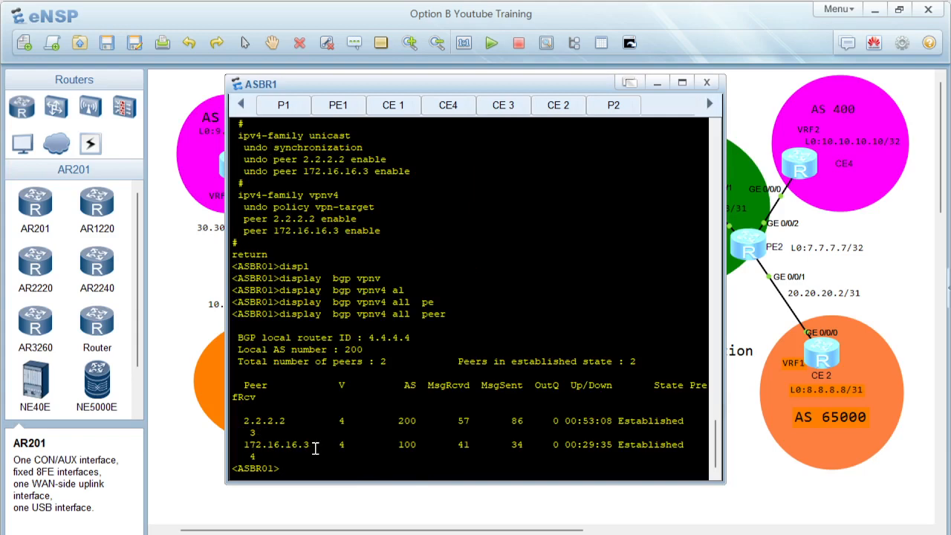
Step: Open the ASBR2 console and display its current BGP configuration
{"action": "left_click", "coordinate": [444, 502]}
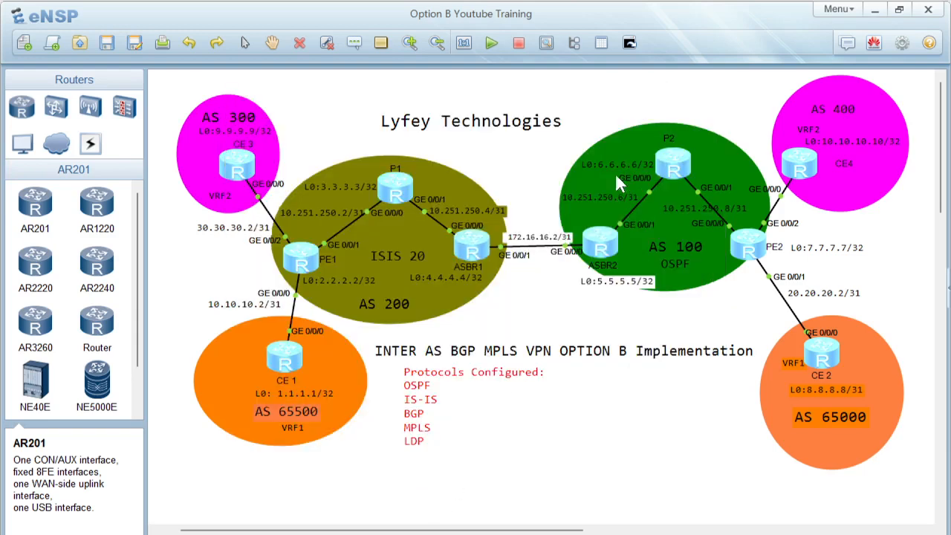
{"action": "double_click", "coordinate": [598, 247]}
{"action": "key", "text": "Return"}
{"action": "key", "text": "Return"}
{"action": "key", "text": "Return"}
{"action": "type", "text": "displ"}
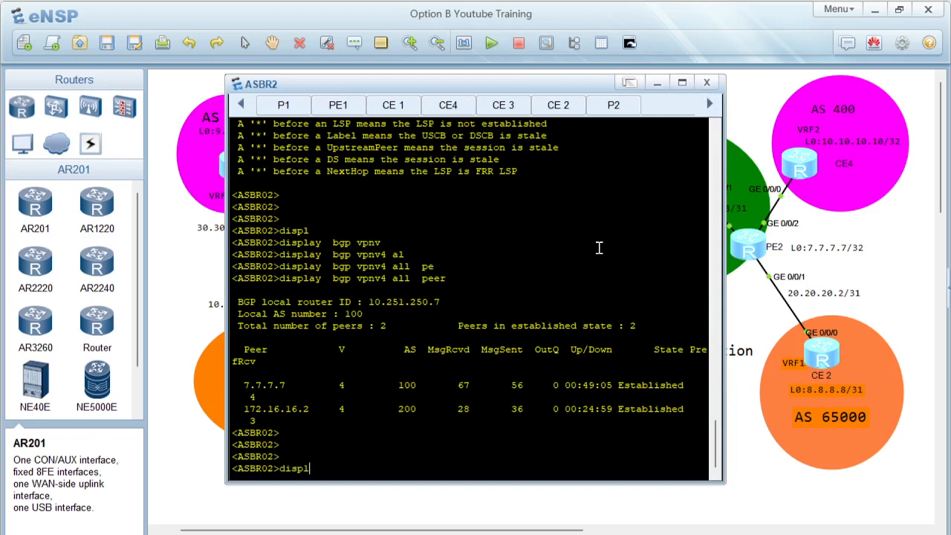
{"action": "key", "text": "Tab"}
{"action": "type", "text": "cur"}
{"action": "key", "text": "Tab"}
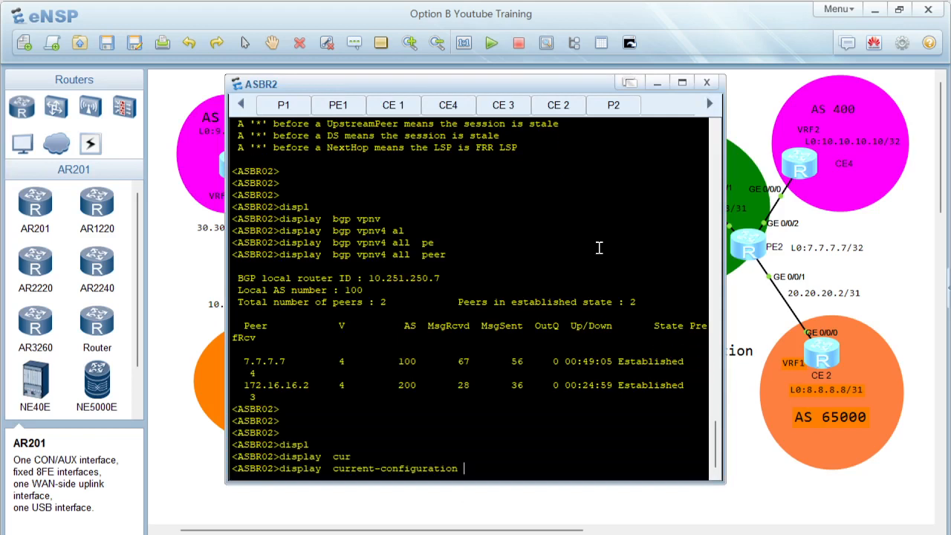
{"action": "type", "text": "con"}
{"action": "key", "text": "Tab"}
{"action": "key", "text": "Tab"}
{"action": "type", "text": "bgp"}
{"action": "key", "text": "Return"}
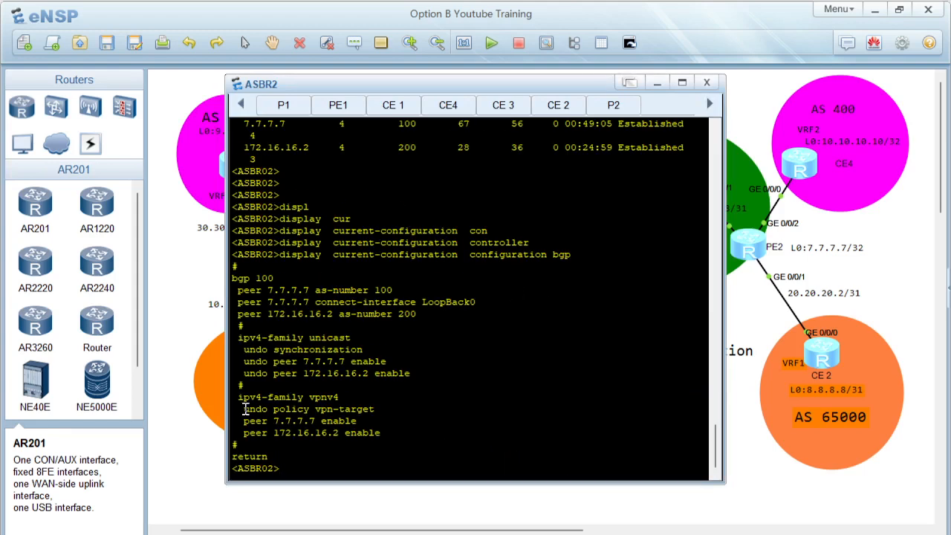
Step: Select ASBR2's undo policy vpn-target line and display all BGP VPNv4 peers
{"action": "left_click_drag", "start_coordinate": [244, 409], "coordinate": [381, 407]}
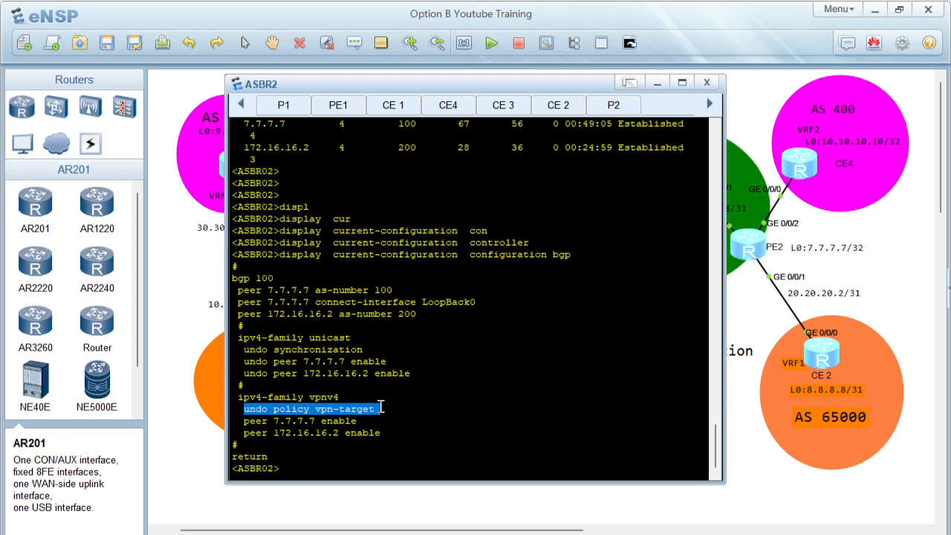
{"action": "left_click", "coordinate": [421, 386]}
{"action": "type", "text": "displ"}
{"action": "key", "text": "Tab"}
{"action": "type", "text": "bgp vpnv"}
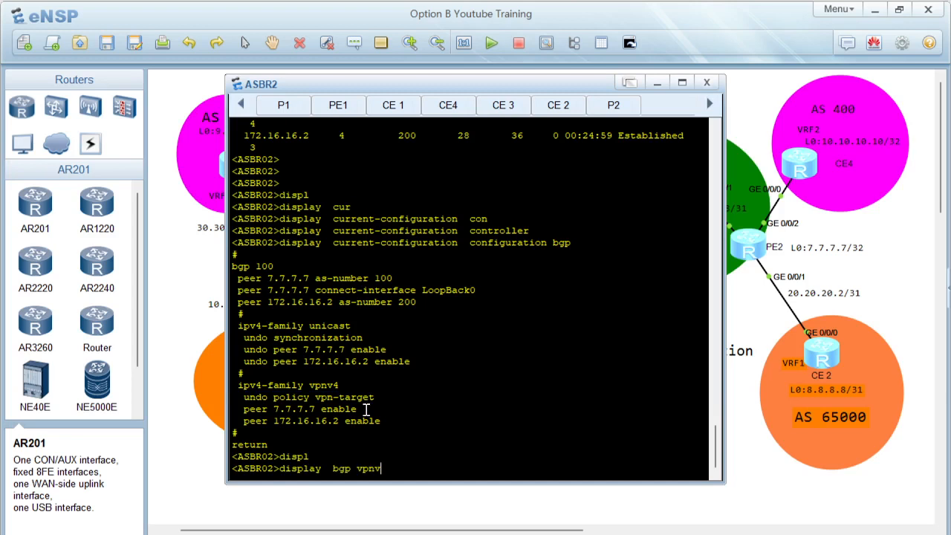
{"action": "key", "text": "Tab"}
{"action": "type", "text": "al"}
{"action": "key", "text": "Tab"}
{"action": "type", "text": "pe"}
{"action": "key", "text": "Tab"}
{"action": "key", "text": "Return"}
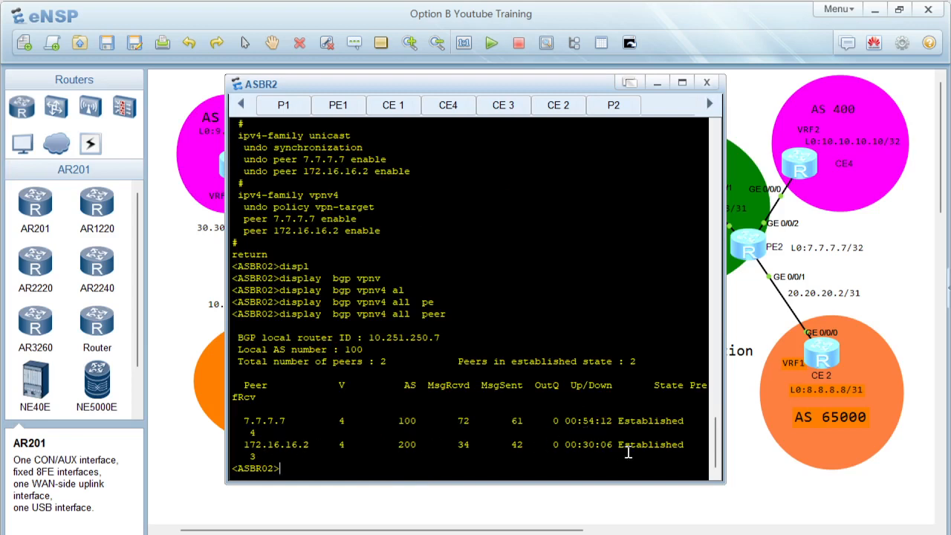
Step: Switch to the PDF guide, select the ASBR01 address-family lines and scroll to Step 11
{"action": "left_click", "coordinate": [549, 489]}
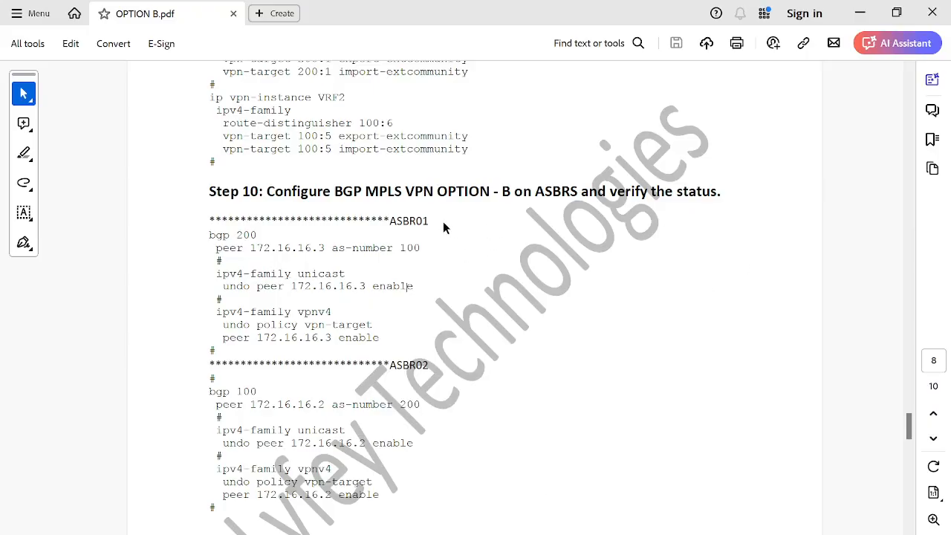
{"action": "left_click_drag", "start_coordinate": [216, 268], "coordinate": [379, 340]}
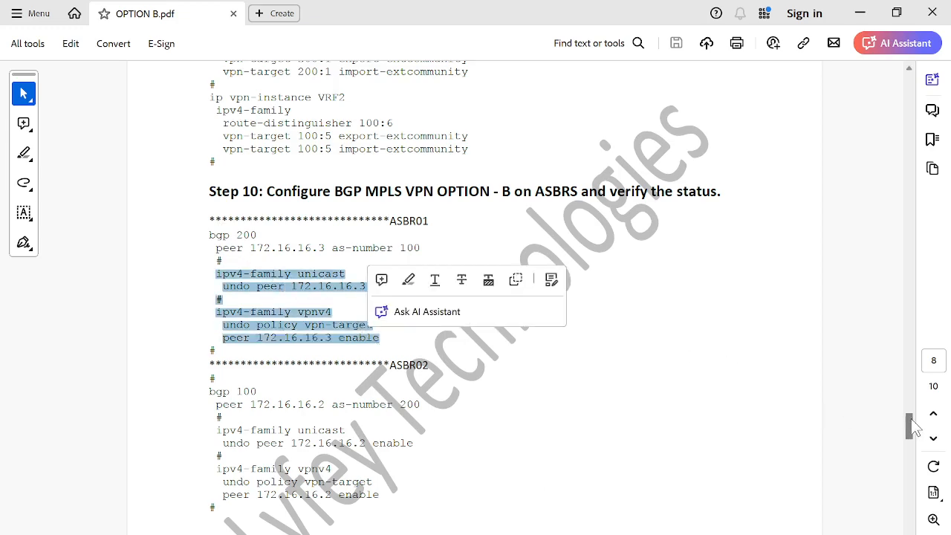
{"action": "left_click_drag", "start_coordinate": [912, 427], "coordinate": [915, 439]}
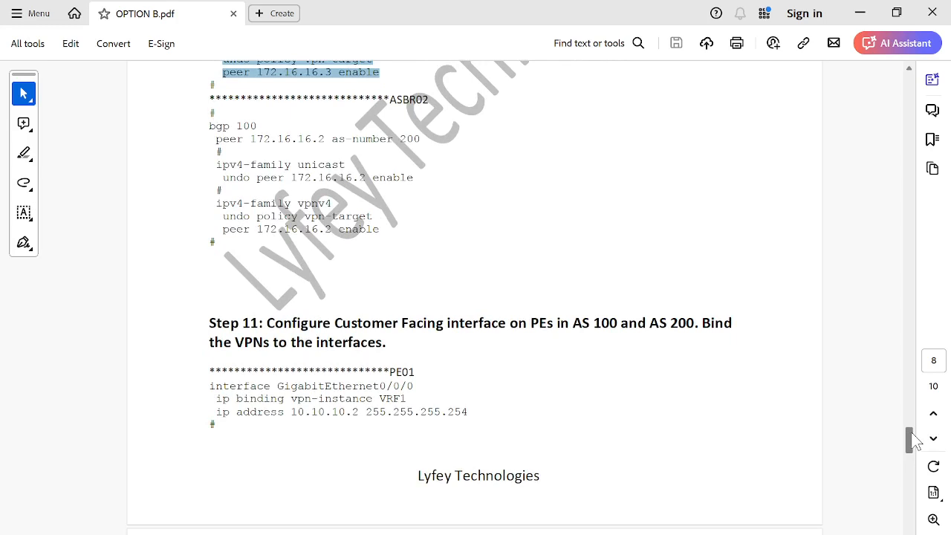
{"action": "left_click_drag", "start_coordinate": [914, 440], "coordinate": [914, 446]}
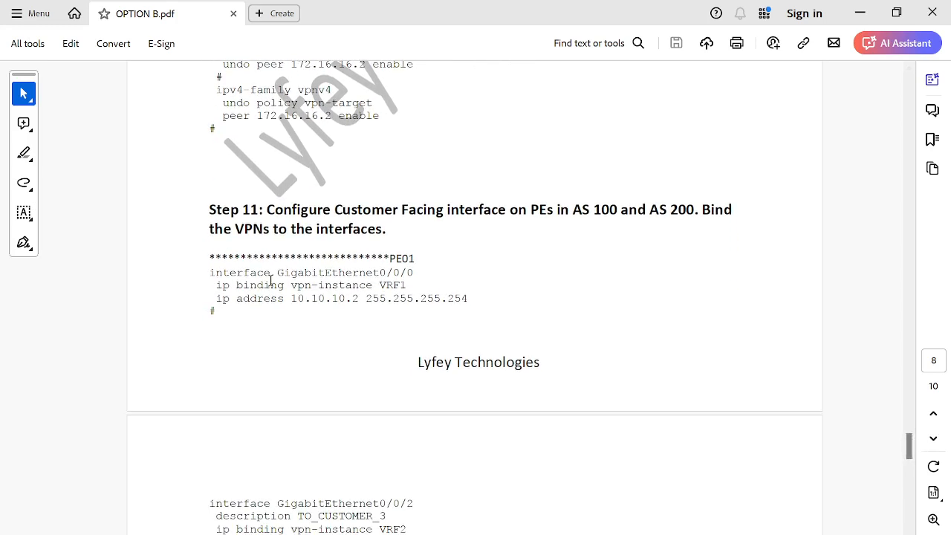
Step: Read the Step 11 customer-facing interface and VPN binding configuration for PE01 and PE02
{"action": "left_click_drag", "start_coordinate": [211, 272], "coordinate": [374, 299]}
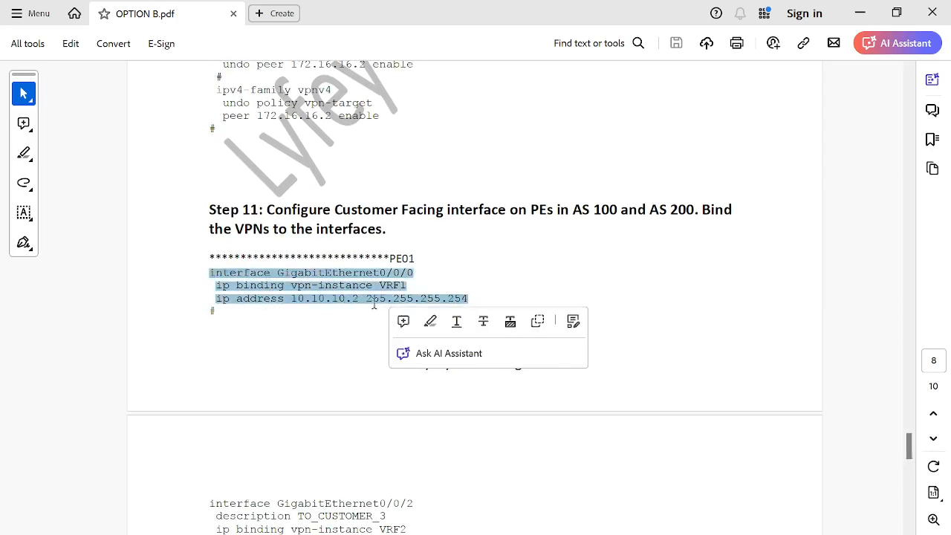
{"action": "left_click", "coordinate": [328, 325]}
{"action": "left_click_drag", "start_coordinate": [297, 286], "coordinate": [352, 287]}
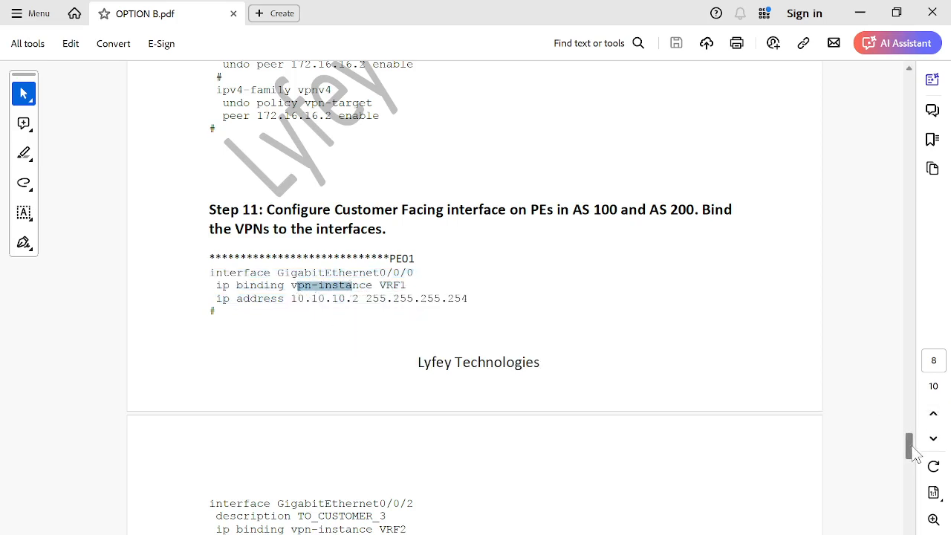
{"action": "scroll", "coordinate": [915, 460], "scroll_direction": "down", "scroll_amount": 3}
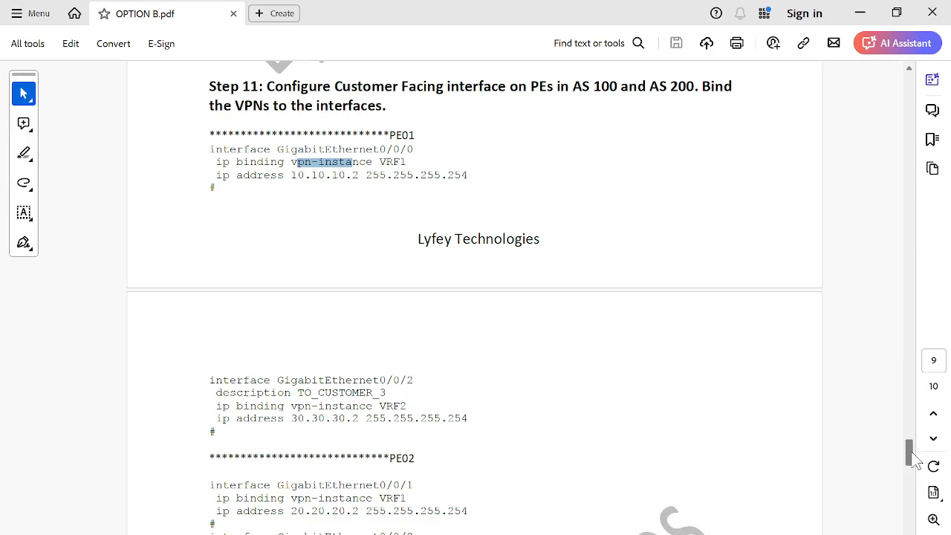
{"action": "left_click_drag", "start_coordinate": [911, 453], "coordinate": [913, 462]}
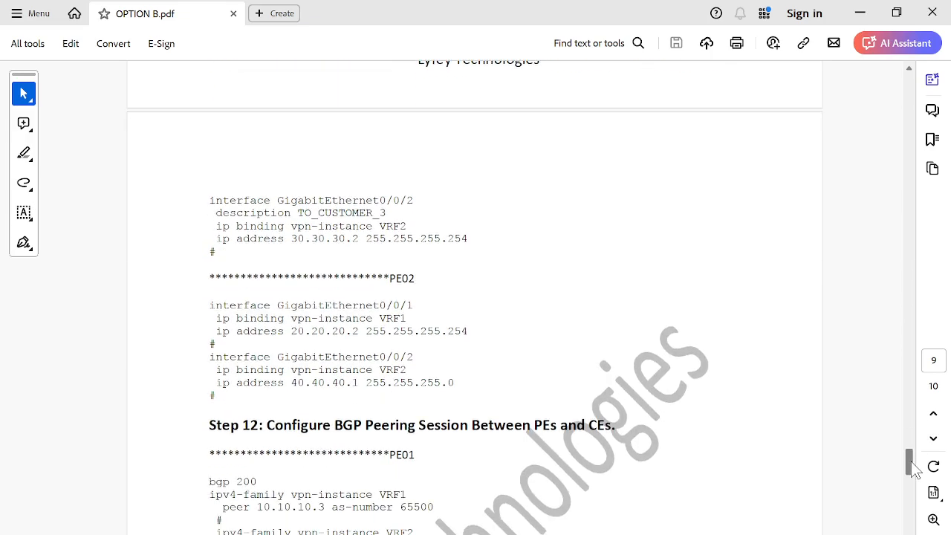
{"action": "left_click_drag", "start_coordinate": [389, 279], "coordinate": [478, 391]}
{"action": "left_click", "coordinate": [428, 344]}
{"action": "double_click", "coordinate": [391, 317]}
{"action": "left_click", "coordinate": [375, 359]}
Step: Switch to eNSP, open the PE1 console and display a brief summary of its IP interfaces
{"action": "mouse_move", "coordinate": [520, 533]}
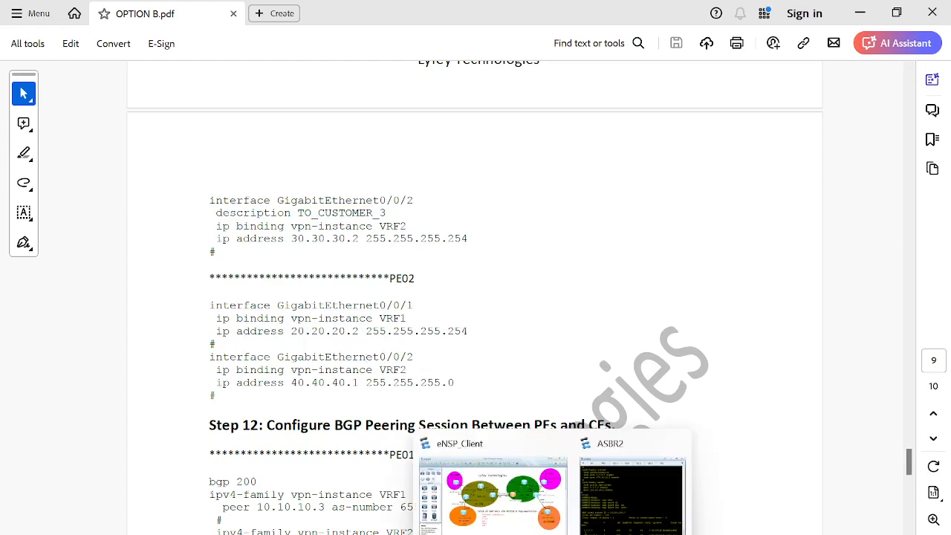
{"action": "left_click", "coordinate": [529, 518]}
{"action": "double_click", "coordinate": [300, 260]}
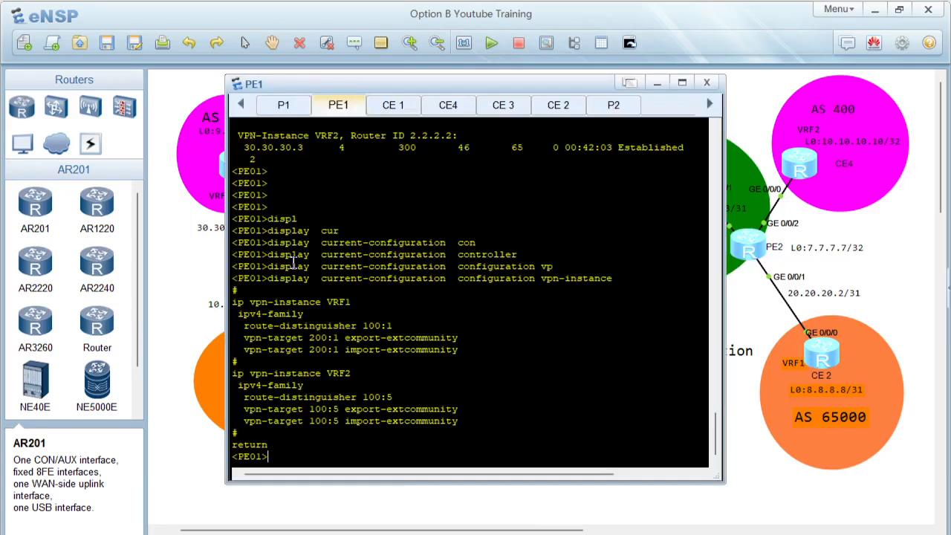
{"action": "key", "text": "Return"}
{"action": "key", "text": "Return"}
{"action": "type", "text": "displ"}
{"action": "key", "text": "Tab"}
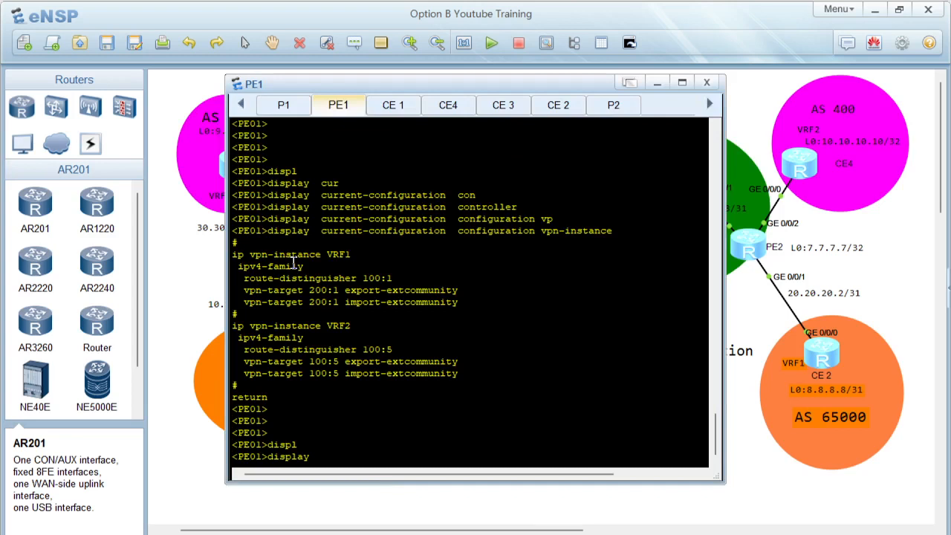
{"action": "type", "text": "ip interf"}
{"action": "key", "text": "Tab"}
{"action": "type", "text": "b"}
{"action": "key", "text": "Tab"}
{"action": "key", "text": "Return"}
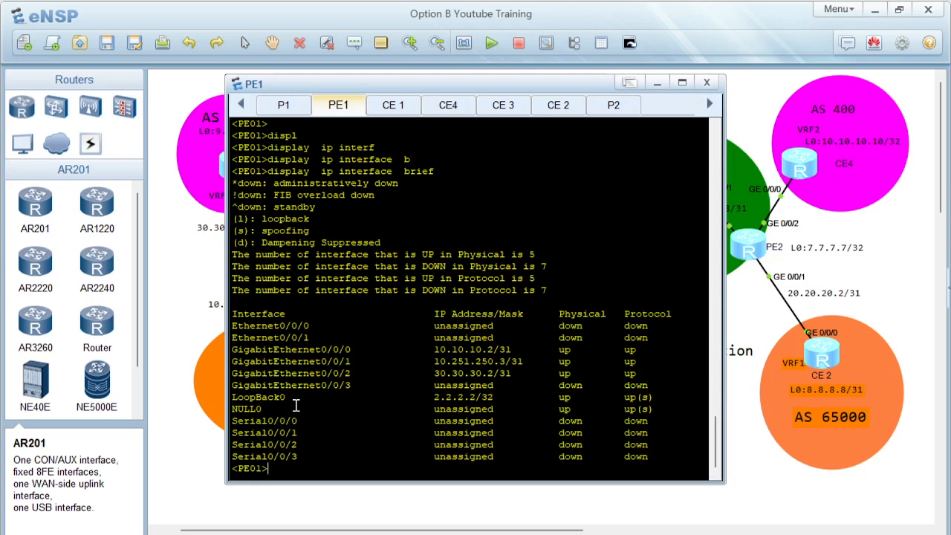
Step: Display PE1's current configuration for interface GigabitEthernet0/0/0
{"action": "left_click_drag", "start_coordinate": [329, 79], "coordinate": [557, 109]}
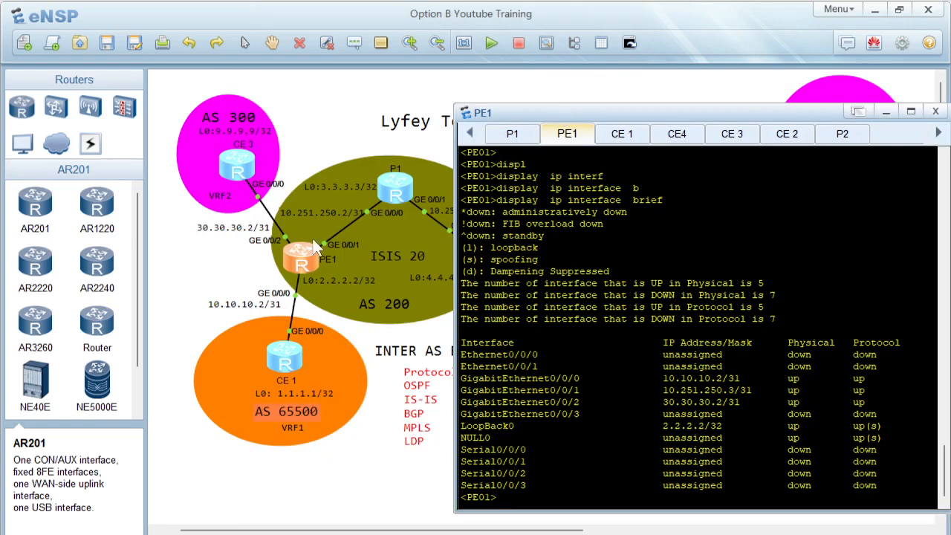
{"action": "left_click_drag", "start_coordinate": [651, 388], "coordinate": [731, 383]}
{"action": "left_click", "coordinate": [702, 380]}
{"action": "left_click_drag", "start_coordinate": [658, 402], "coordinate": [722, 402]}
{"action": "type", "text": "displ"}
{"action": "key", "text": "Tab"}
{"action": "type", "text": "cu"}
{"action": "key", "text": "Tab"}
{"action": "type", "text": "interf"}
{"action": "key", "text": "Tab"}
{"action": "type", "text": "gi"}
{"action": "key", "text": "Tab"}
{"action": "type", "text": "0"}
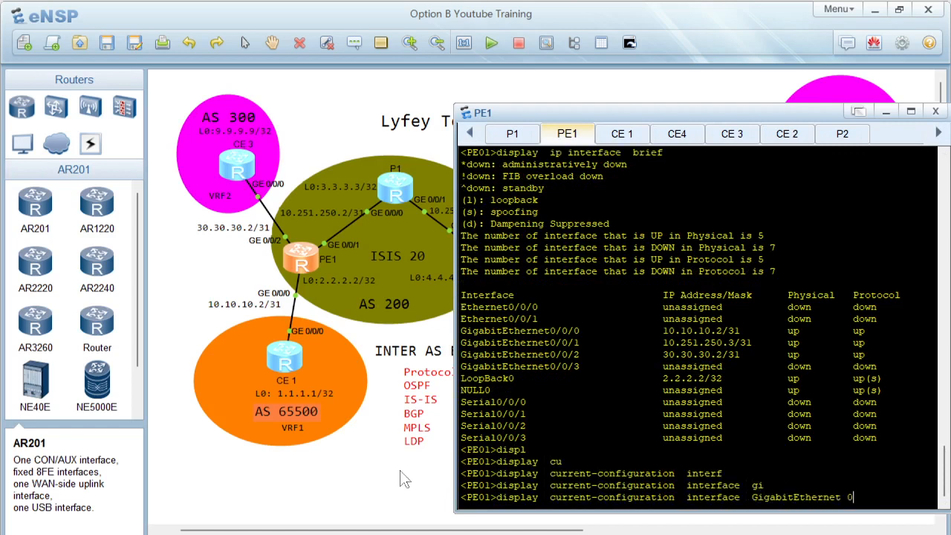
{"action": "type", "text": "/0/0"}
{"action": "key", "text": "Return"}
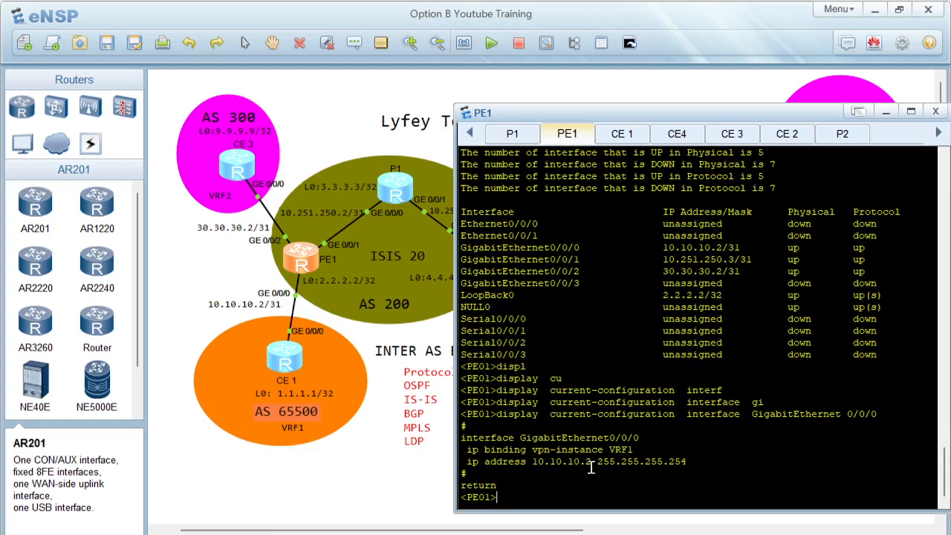
Step: Display PE1's configuration for GigabitEthernet0/0/2 and switch back to the PDF guide
{"action": "key", "text": "Up"}
{"action": "key", "text": "BackSpace"}
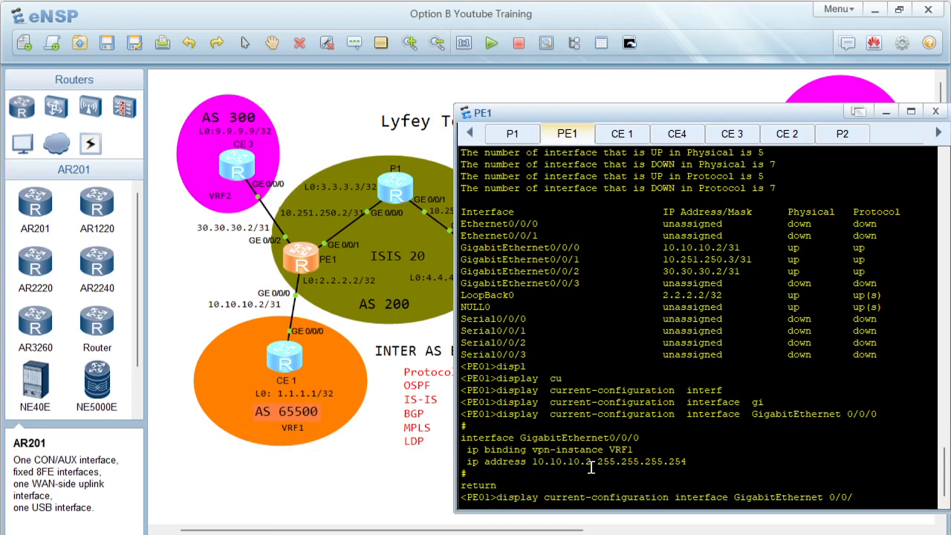
{"action": "type", "text": "2"}
{"action": "key", "text": "Return"}
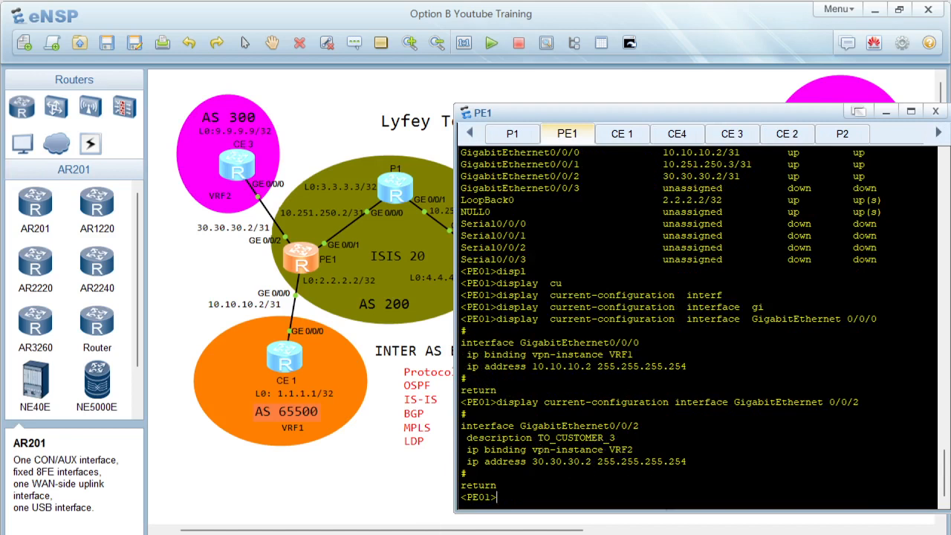
{"action": "key", "text": "alt+Tab"}
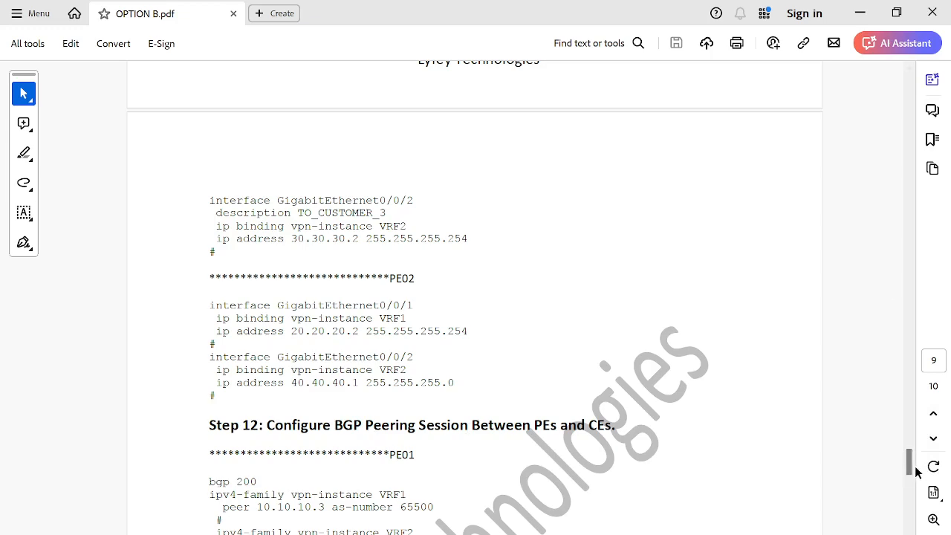
Step: Read the Step 12 BGP peering configuration between PE01/PE02 and their customer-edge routers in the PDF guide
{"action": "left_click_drag", "start_coordinate": [911, 469], "coordinate": [912, 474]}
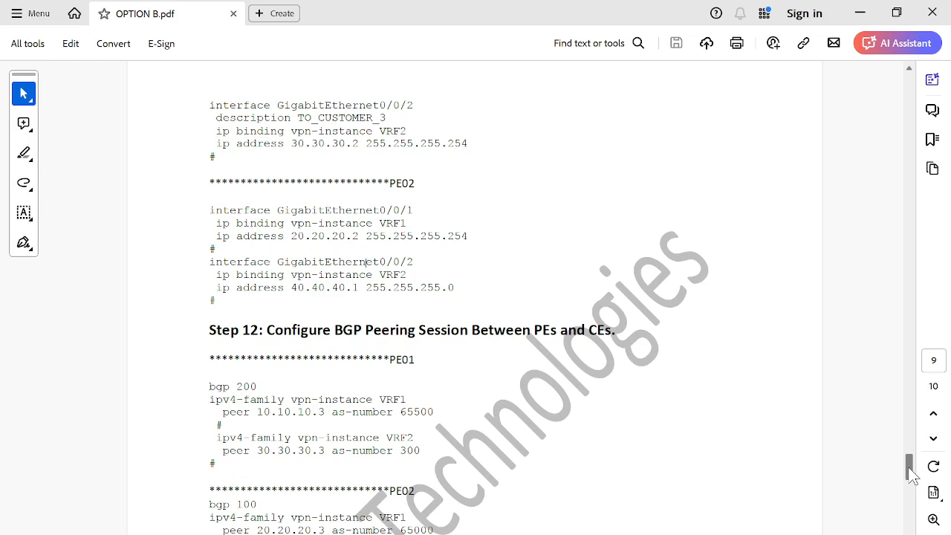
{"action": "left_click_drag", "start_coordinate": [912, 476], "coordinate": [912, 482]}
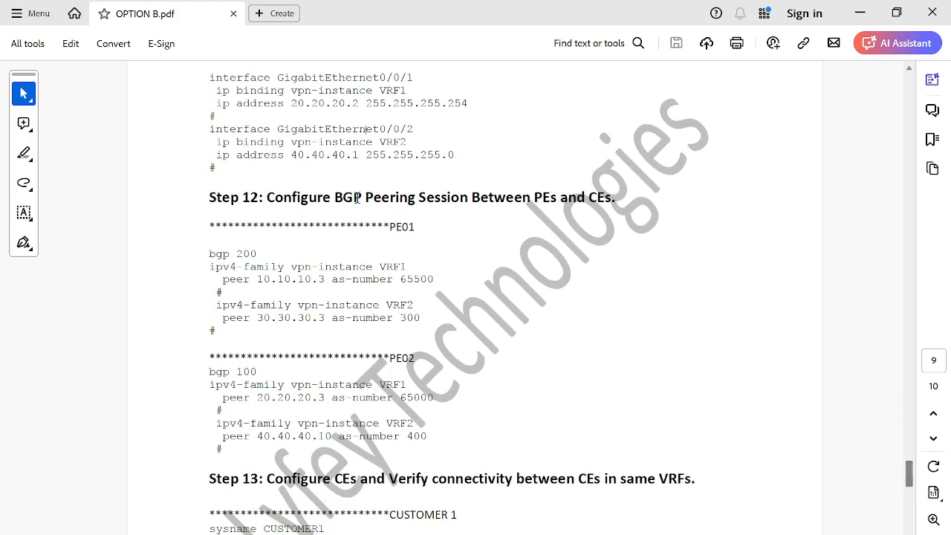
{"action": "left_click_drag", "start_coordinate": [210, 254], "coordinate": [393, 319]}
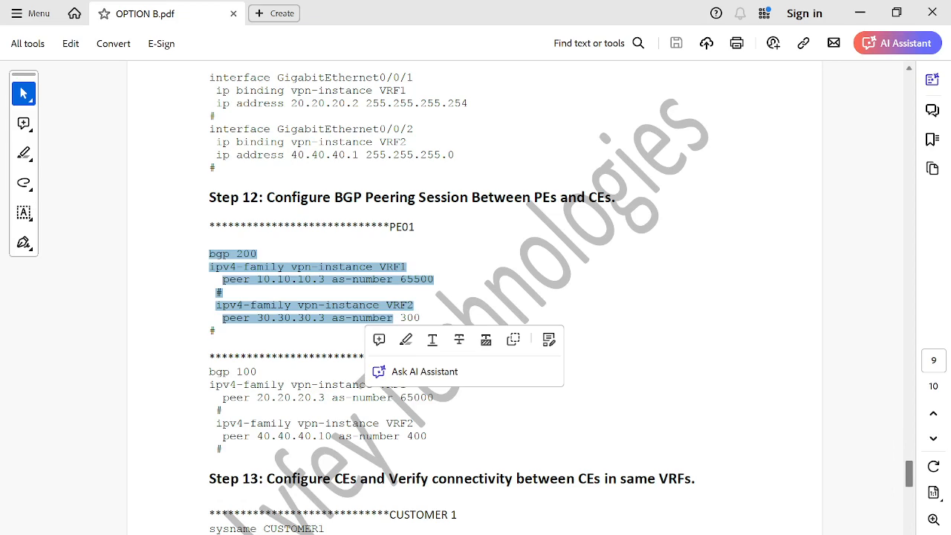
{"action": "scroll", "coordinate": [428, 389], "scroll_direction": "down", "scroll_amount": 5}
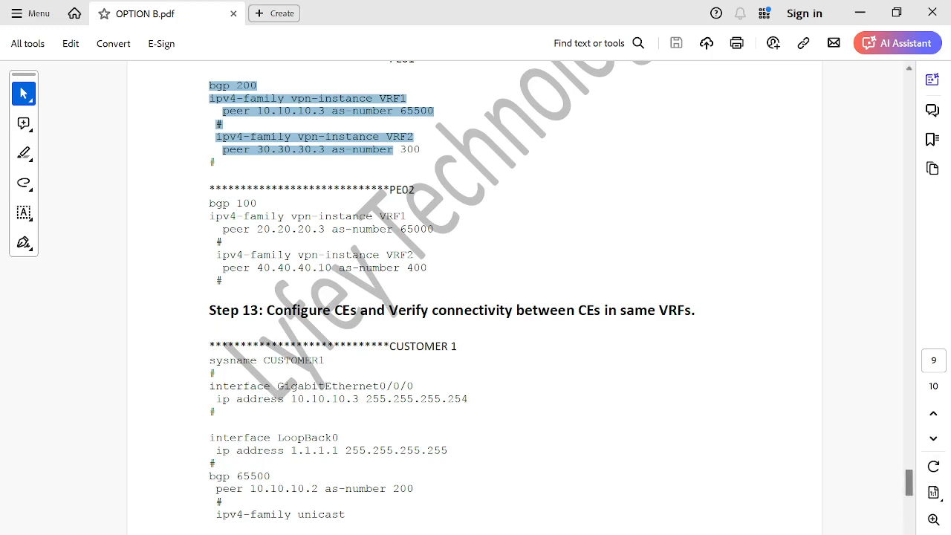
Step: Read the Step 13 CUSTOMER1 interface, LoopBack0 and BGP configuration in the guide
{"action": "scroll", "coordinate": [193, 213], "scroll_direction": "down", "scroll_amount": 5}
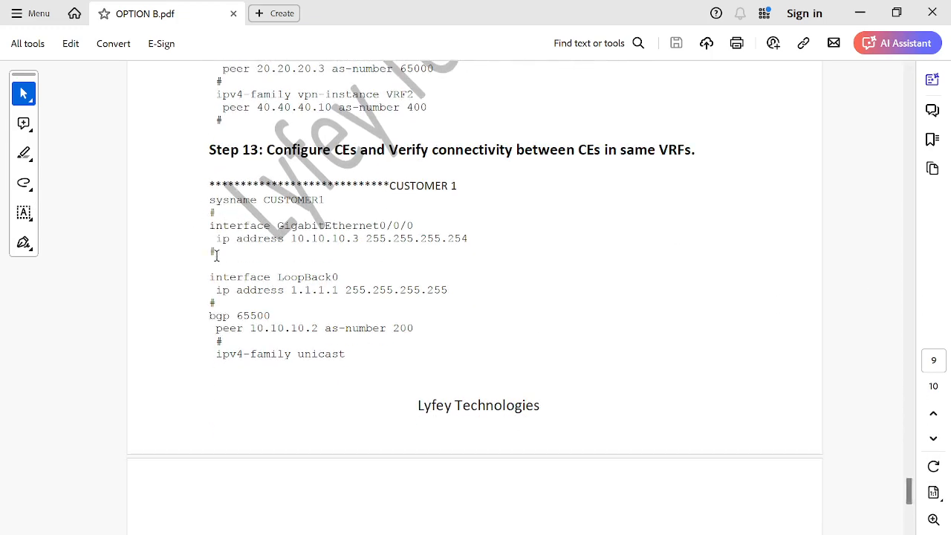
{"action": "left_click_drag", "start_coordinate": [215, 254], "coordinate": [196, 219]}
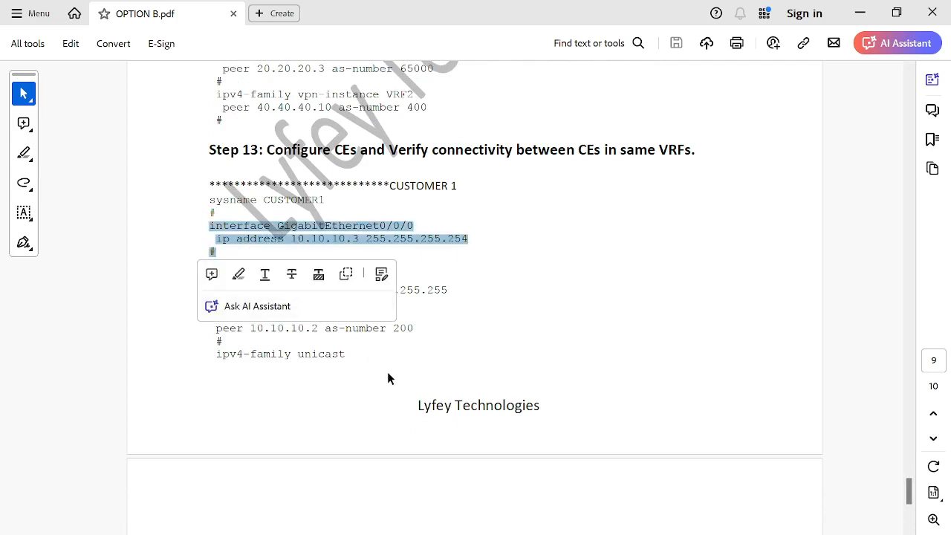
{"action": "left_click", "coordinate": [282, 315]}
{"action": "left_click_drag", "start_coordinate": [220, 305], "coordinate": [201, 280]}
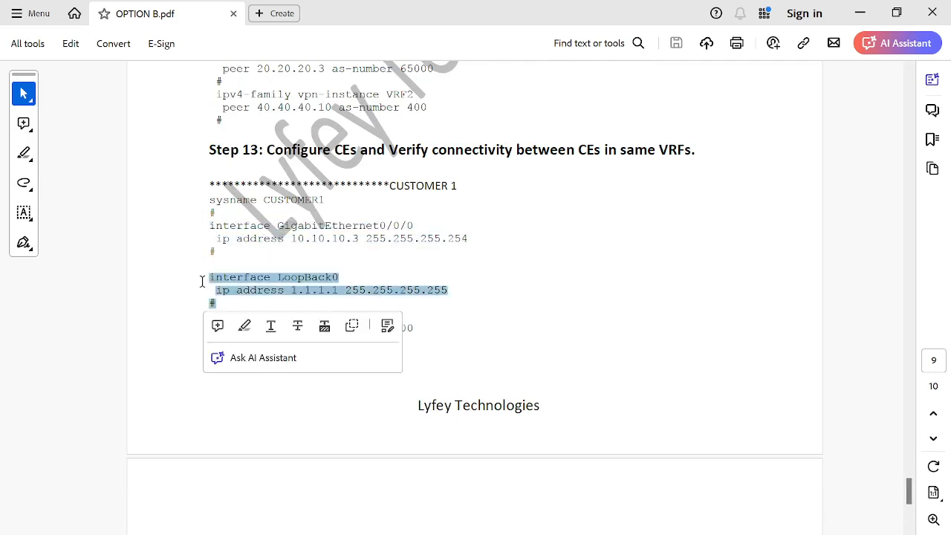
{"action": "left_click", "coordinate": [201, 280]}
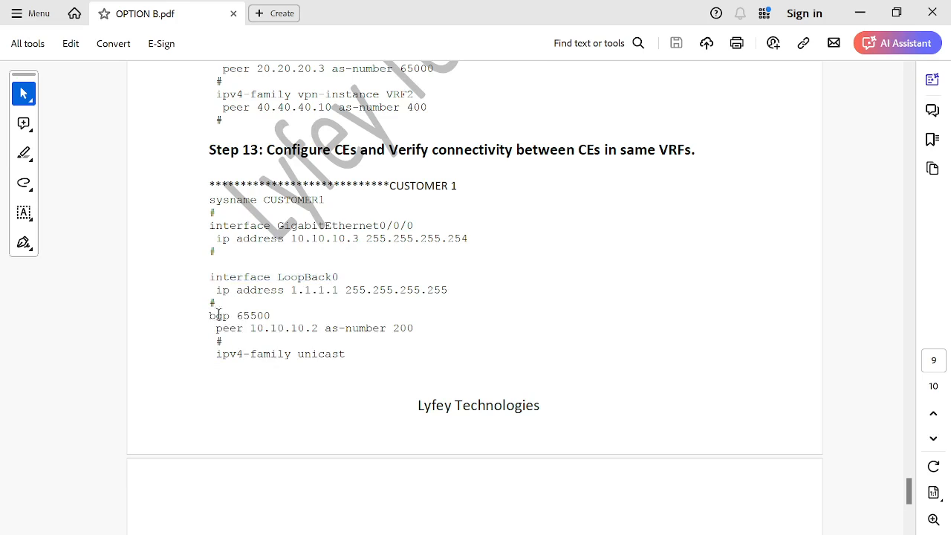
{"action": "left_click_drag", "start_coordinate": [209, 315], "coordinate": [304, 399]}
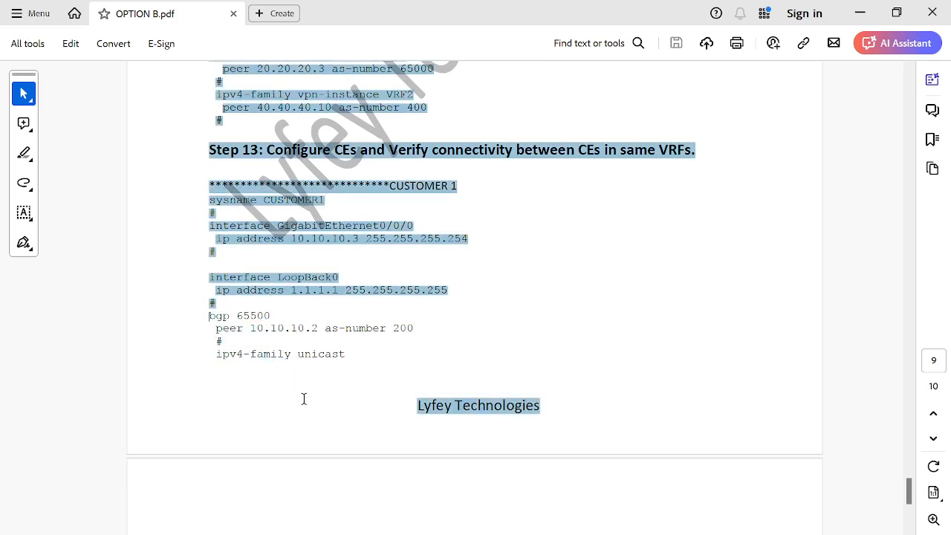
{"action": "left_click", "coordinate": [385, 475]}
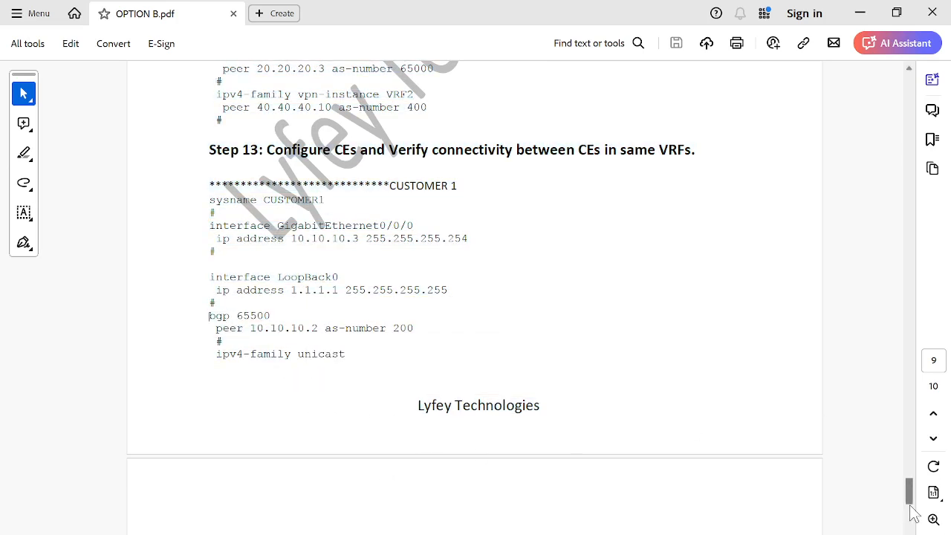
Step: Read the remaining CUSTOMER1 BGP lines and the CUSTOMER2, CUSTOMER3 and CUSTOMER4 configurations in the guide
{"action": "left_click_drag", "start_coordinate": [912, 505], "coordinate": [913, 513]}
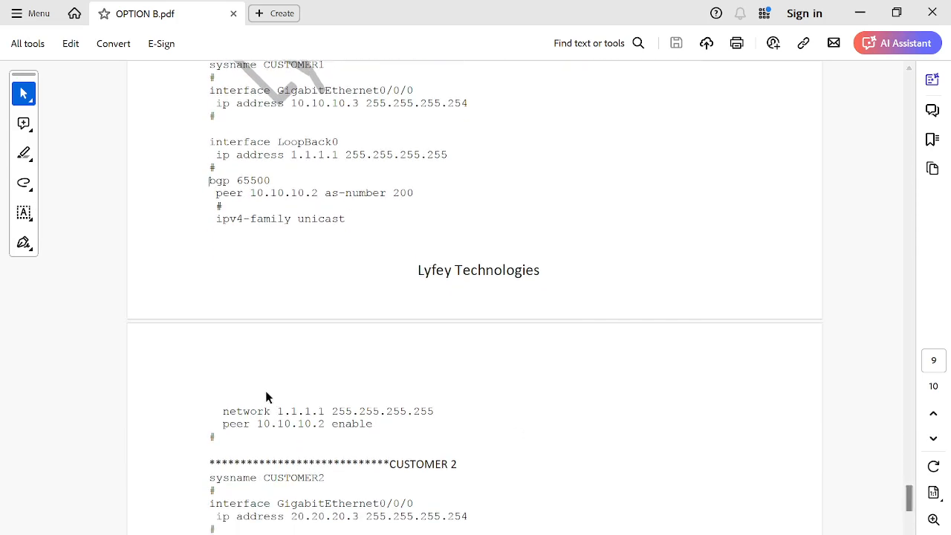
{"action": "left_click_drag", "start_coordinate": [223, 407], "coordinate": [400, 418]}
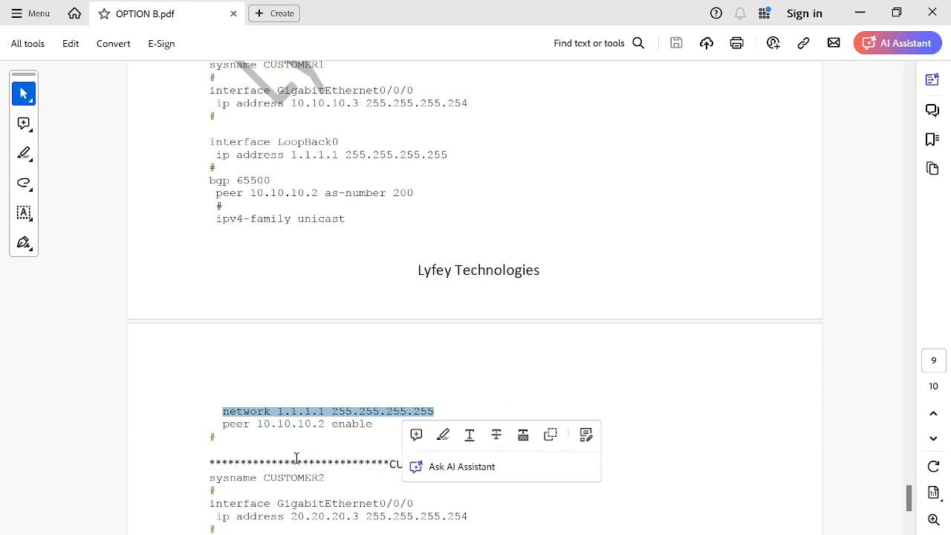
{"action": "left_click", "coordinate": [366, 453]}
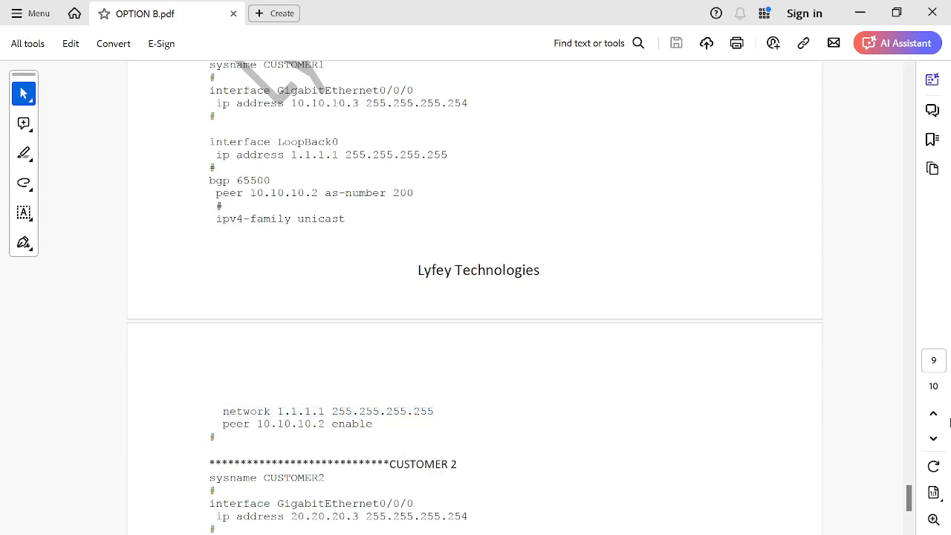
{"action": "scroll", "coordinate": [915, 512], "scroll_direction": "down", "scroll_amount": 1}
{"action": "scroll", "coordinate": [915, 512], "scroll_direction": "down", "scroll_amount": 2}
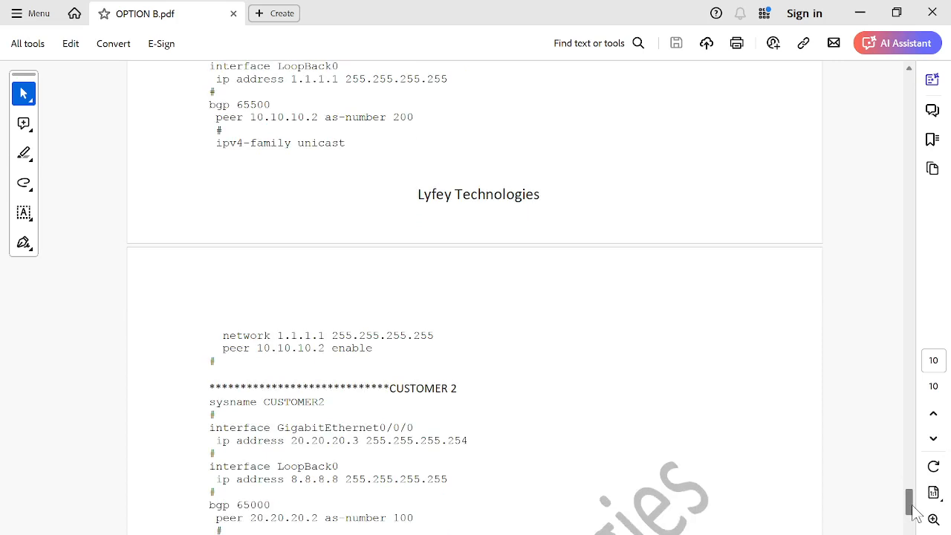
{"action": "scroll", "coordinate": [915, 516], "scroll_direction": "down", "scroll_amount": 2}
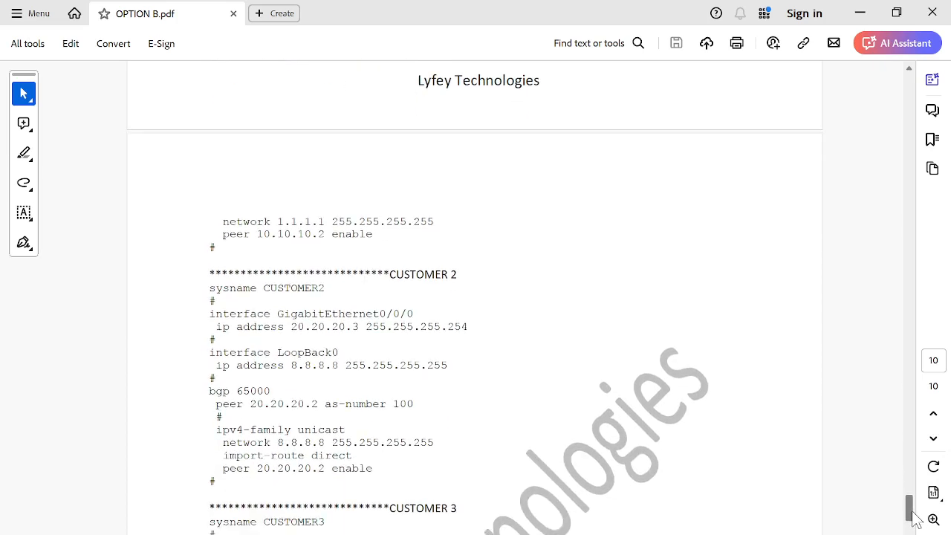
{"action": "scroll", "coordinate": [915, 518], "scroll_direction": "up", "scroll_amount": 1}
{"action": "scroll", "coordinate": [915, 518], "scroll_direction": "down", "scroll_amount": 1}
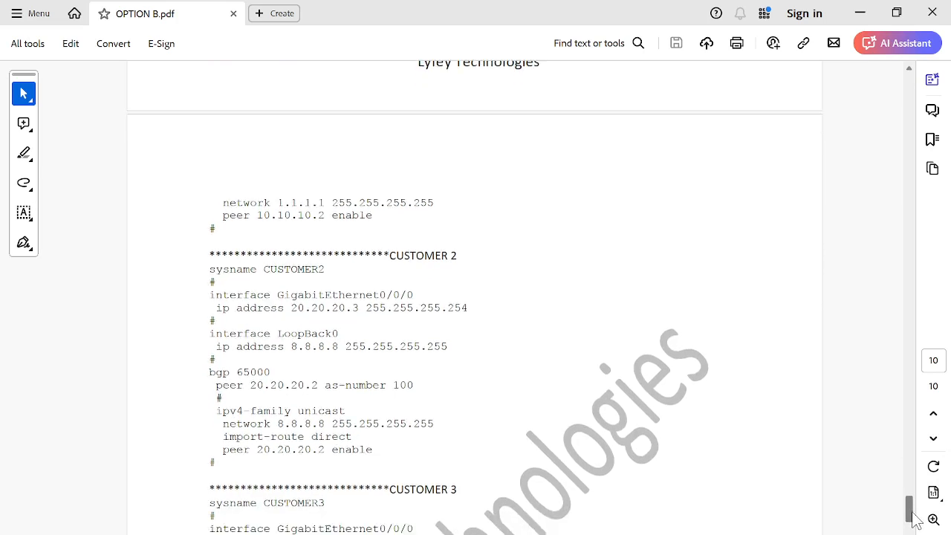
{"action": "scroll", "coordinate": [915, 519], "scroll_direction": "down", "scroll_amount": 1}
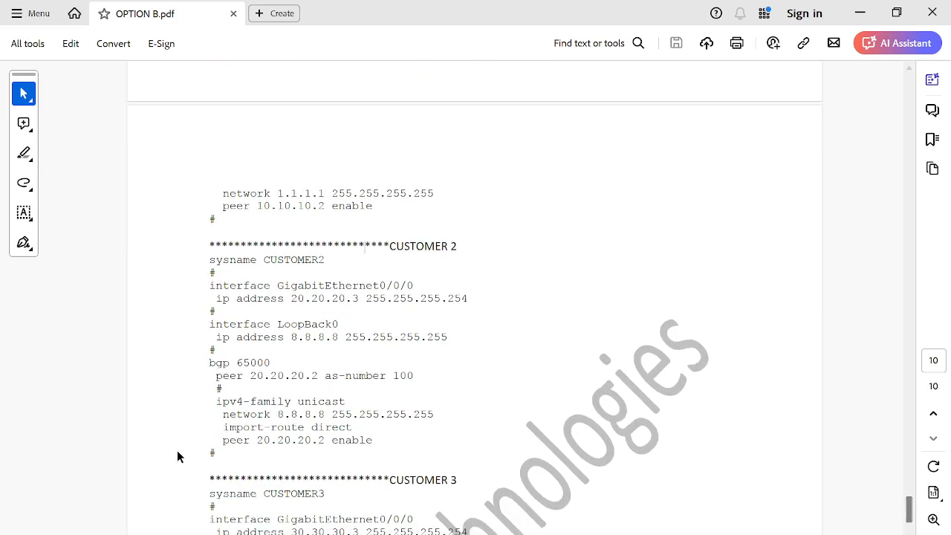
{"action": "left_click_drag", "start_coordinate": [223, 414], "coordinate": [435, 416]}
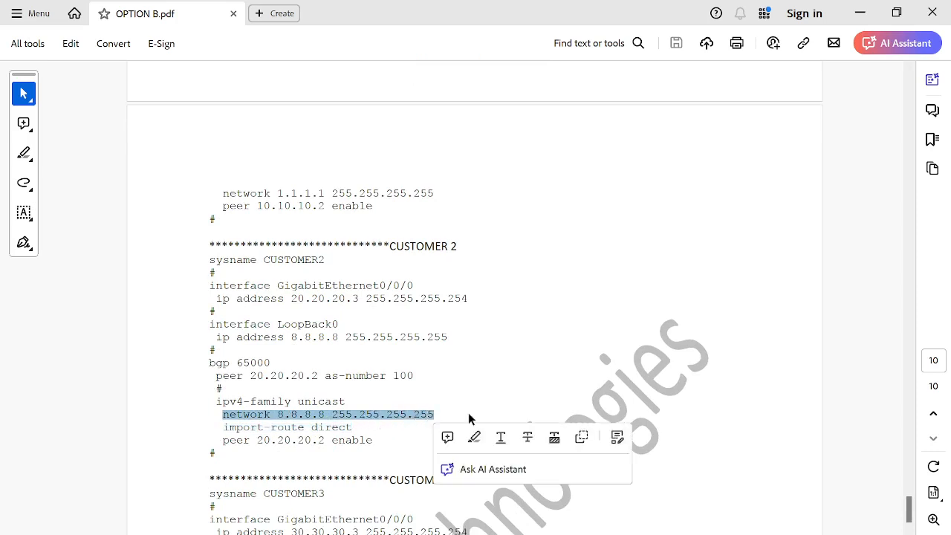
{"action": "left_click_drag", "start_coordinate": [908, 502], "coordinate": [909, 528]}
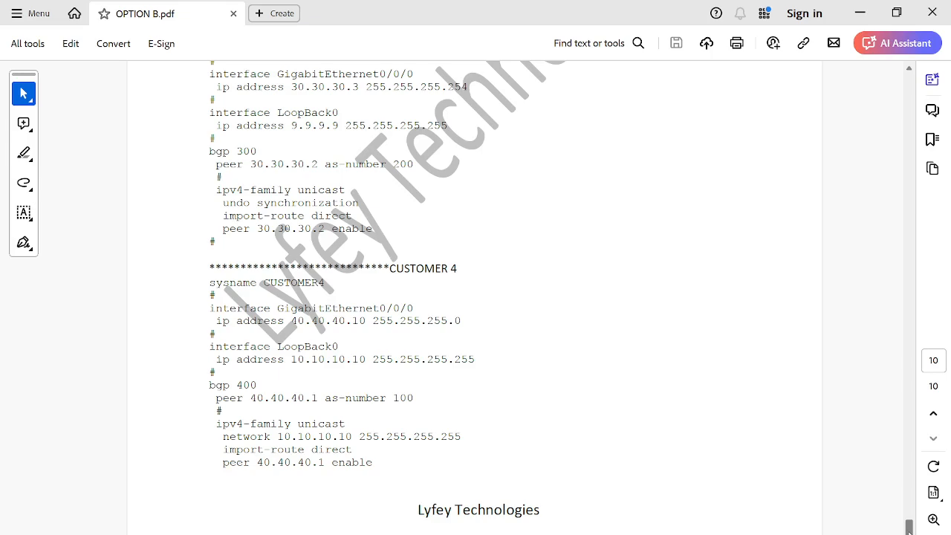
Step: Switch to eNSP, open the CE 1 console and display its BGP peers
{"action": "left_click", "coordinate": [860, 13]}
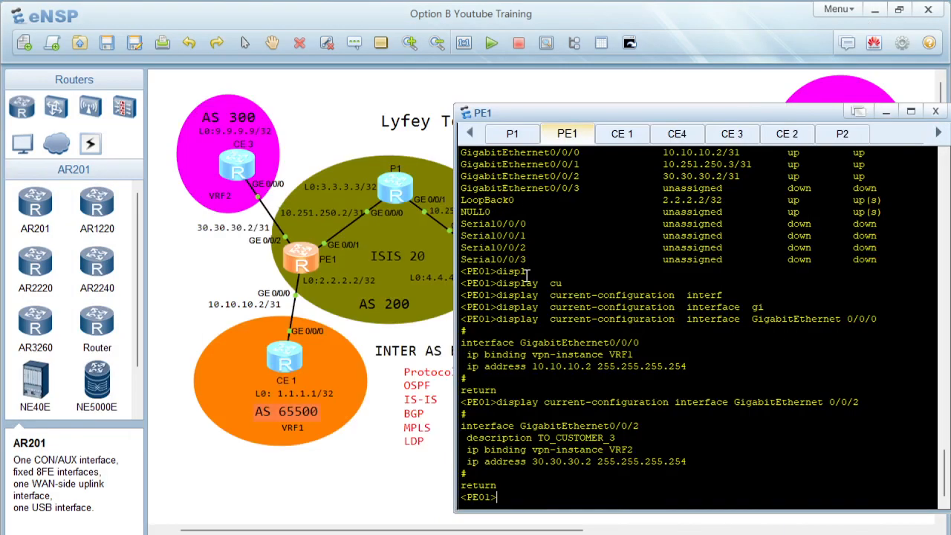
{"action": "left_click", "coordinate": [623, 137]}
{"action": "key", "text": "Return"}
{"action": "type", "text": "displ"}
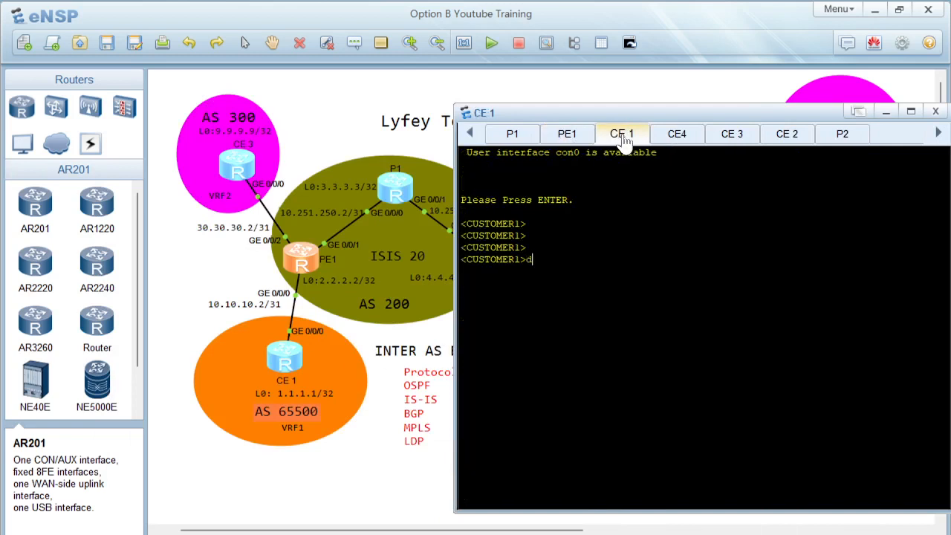
{"action": "key", "text": "Tab"}
{"action": "type", "text": "bgp pe"}
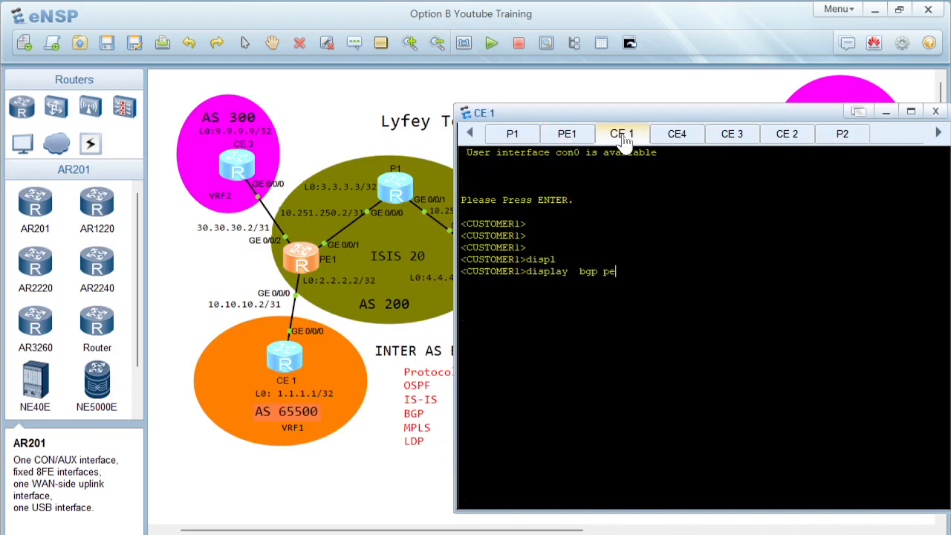
{"action": "key", "text": "Tab"}
{"action": "key", "text": "Return"}
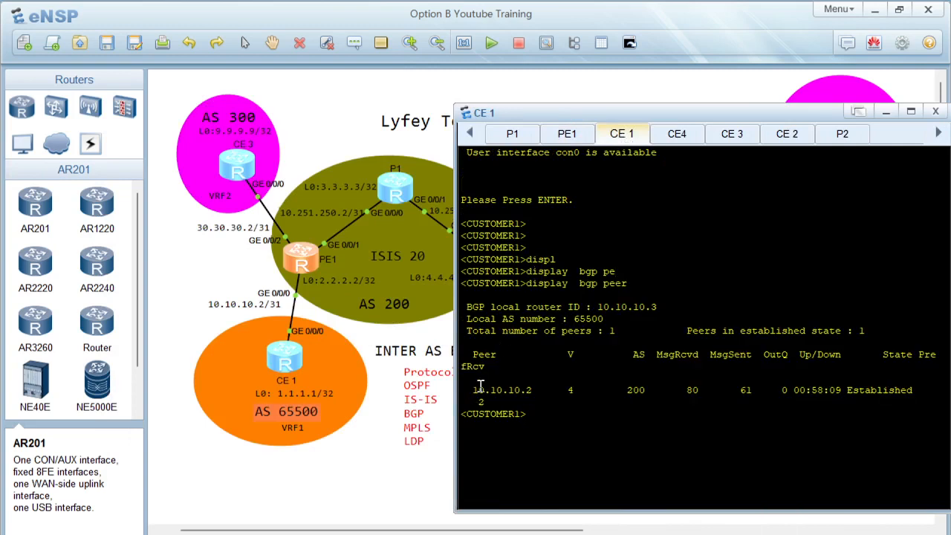
{"action": "left_click_drag", "start_coordinate": [480, 387], "coordinate": [907, 394]}
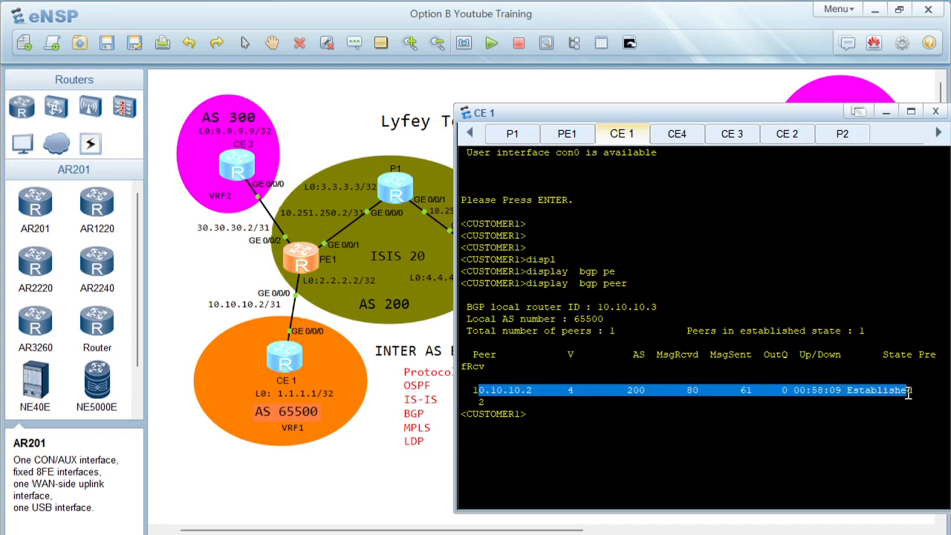
Step: On PE1, display all BGP VPNv4 peers including the VRF1 and VRF2 customer sessions
{"action": "left_click", "coordinate": [578, 136]}
{"action": "key", "text": "Return"}
{"action": "type", "text": "displ"}
{"action": "key", "text": "Tab"}
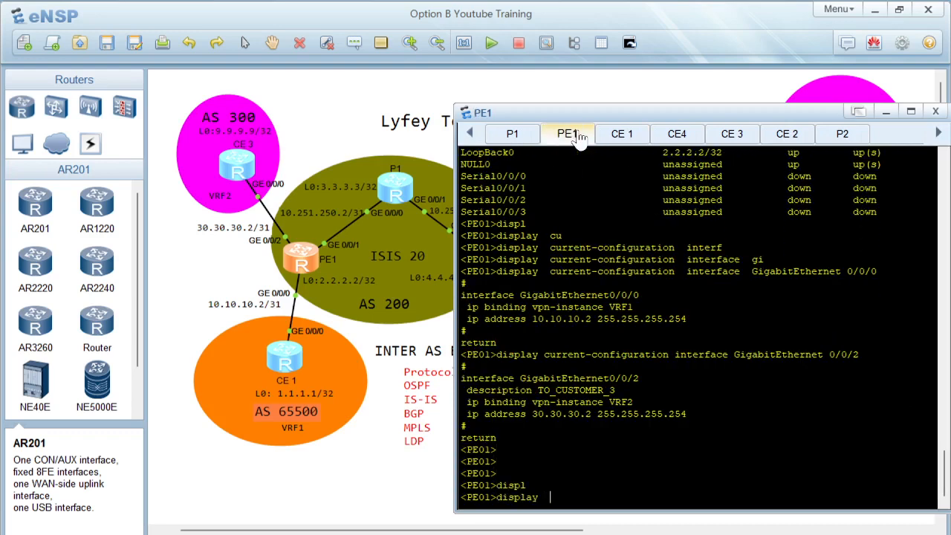
{"action": "type", "text": "bgp vpnv"}
{"action": "key", "text": "Tab"}
{"action": "type", "text": "4 al"}
{"action": "key", "text": "Tab"}
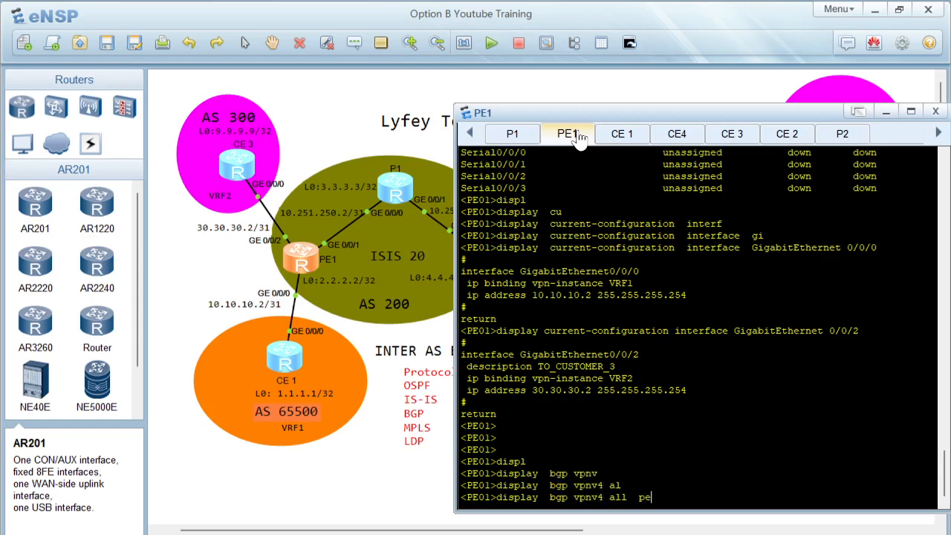
{"action": "type", "text": "pe"}
{"action": "key", "text": "Tab"}
{"action": "key", "text": "Return"}
{"action": "left_click_drag", "start_coordinate": [514, 361], "coordinate": [827, 475]}
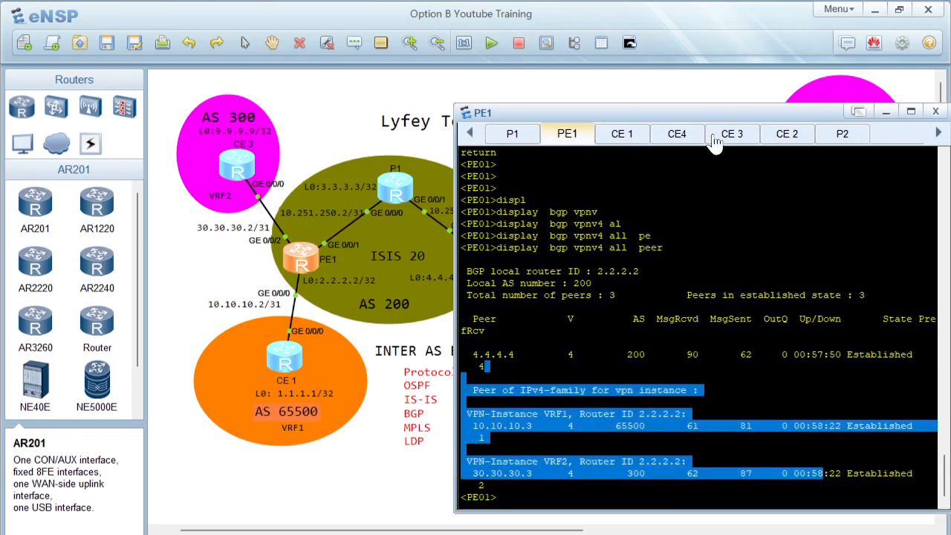
Step: Open the CE4 console and display its BGP peers
{"action": "left_click", "coordinate": [676, 134]}
{"action": "key", "text": "Return"}
{"action": "key", "text": "Return"}
{"action": "key", "text": "Return"}
{"action": "type", "text": "di"}
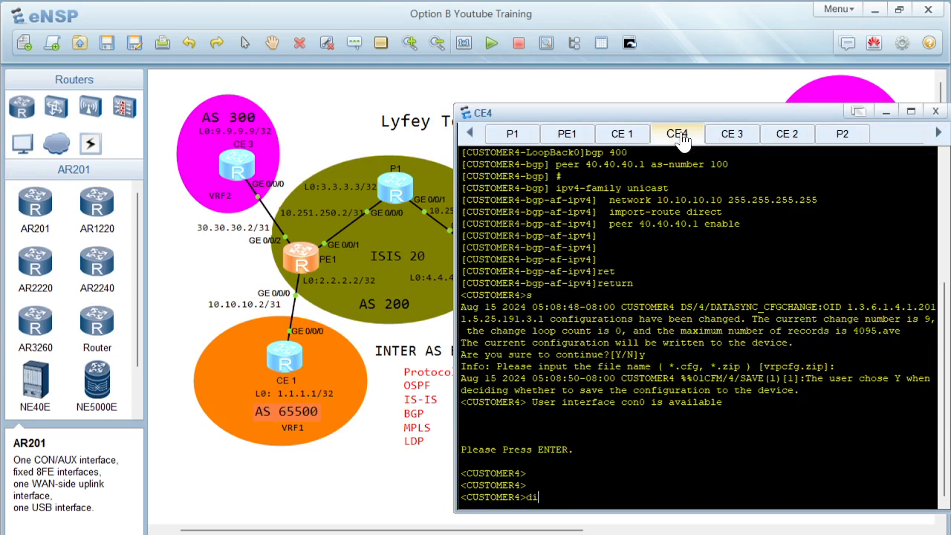
{"action": "type", "text": "spl"}
{"action": "key", "text": "Tab"}
{"action": "type", "text": "bgp pe"}
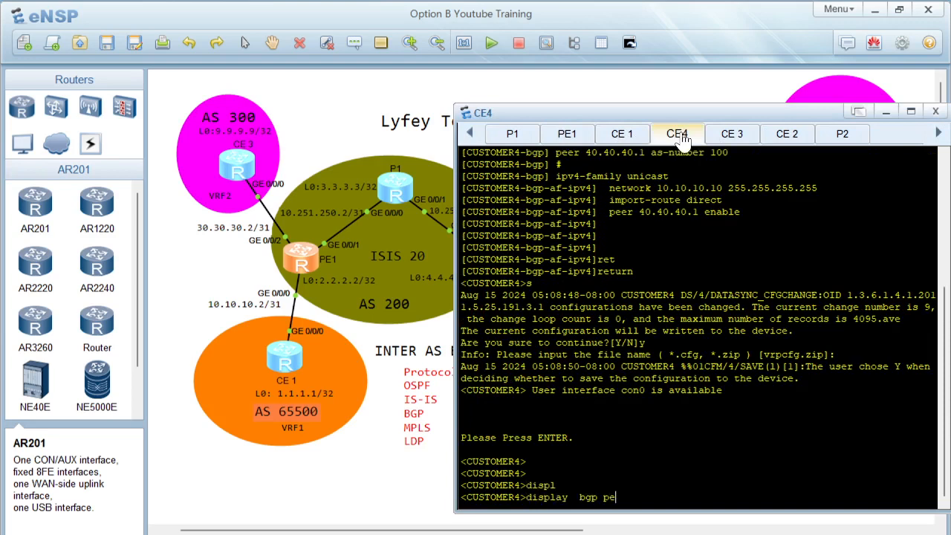
{"action": "key", "text": "Tab"}
{"action": "key", "text": "Return"}
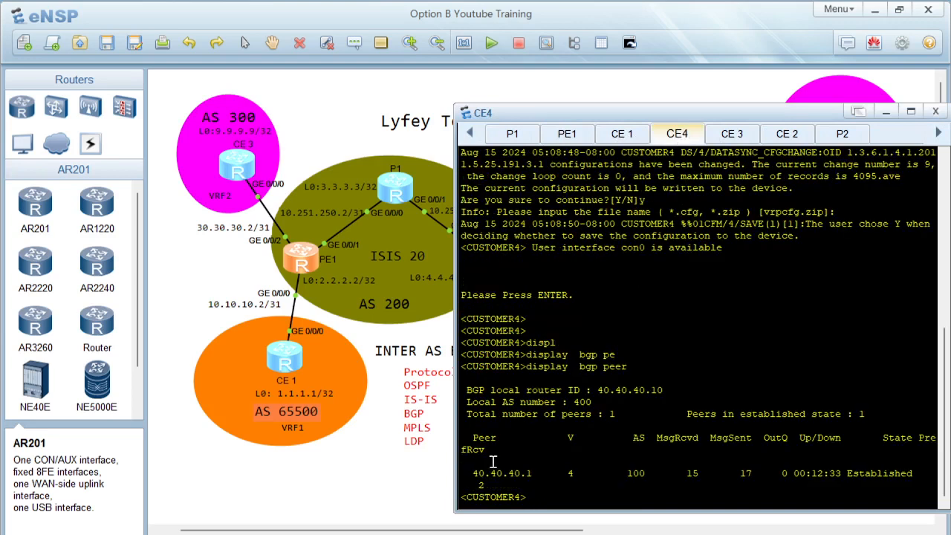
{"action": "left_click_drag", "start_coordinate": [484, 473], "coordinate": [567, 475]}
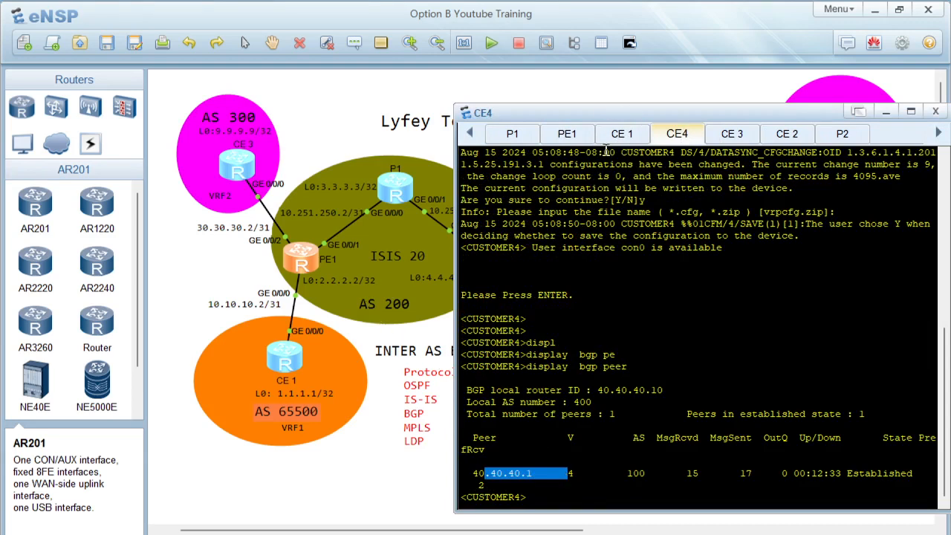
Step: Return to PE1 and display its public IP routing table
{"action": "left_click", "coordinate": [567, 136]}
{"action": "key", "text": "Return"}
{"action": "key", "text": "Return"}
{"action": "key", "text": "Return"}
{"action": "type", "text": "displ"}
{"action": "key", "text": "Tab"}
{"action": "type", "text": "ip rou"}
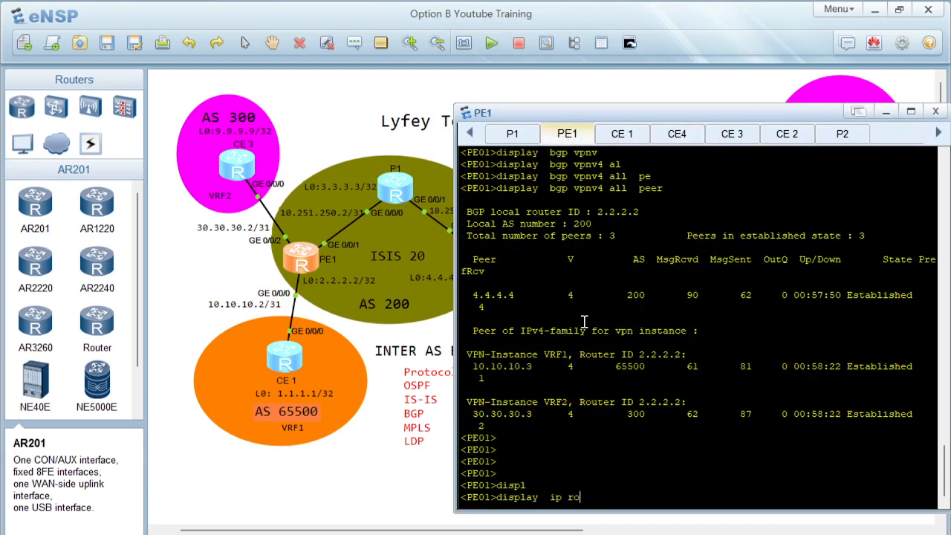
{"action": "key", "text": "Tab"}
{"action": "key", "text": "Return"}
{"action": "left_click_drag", "start_coordinate": [502, 324], "coordinate": [741, 445]}
{"action": "left_click", "coordinate": [621, 488]}
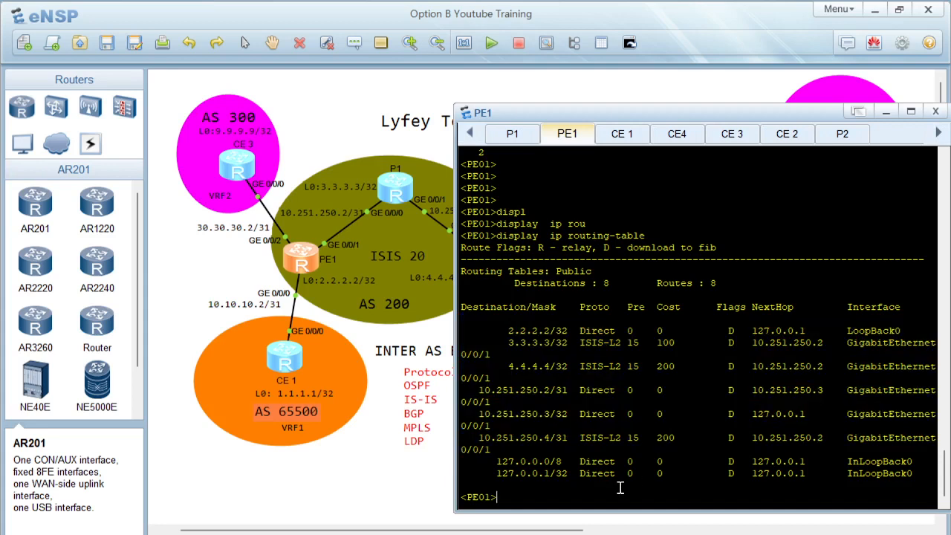
Step: On PE1, display the routing table of VPN instance VRF1
{"action": "key", "text": "Up"}
{"action": "key", "text": "Tab"}
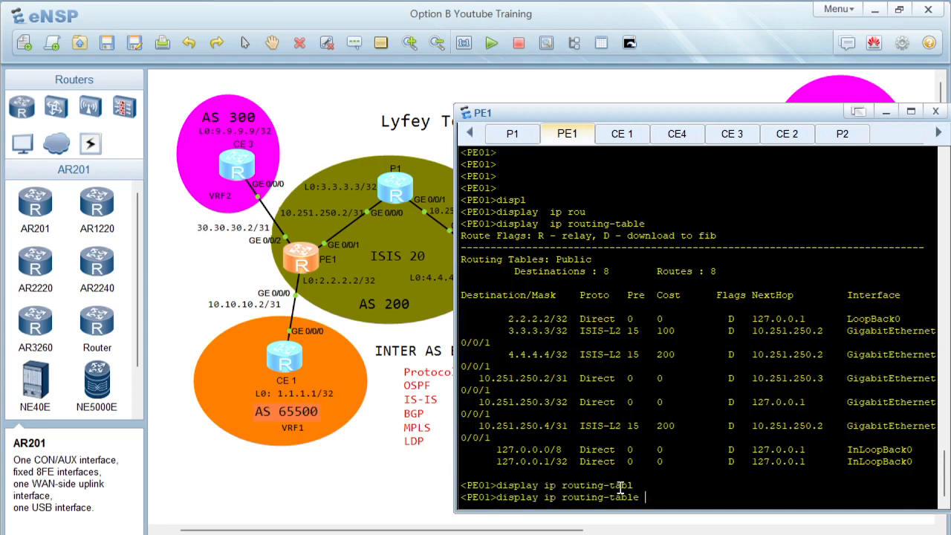
{"action": "type", "text": "v"}
{"action": "key", "text": "Tab"}
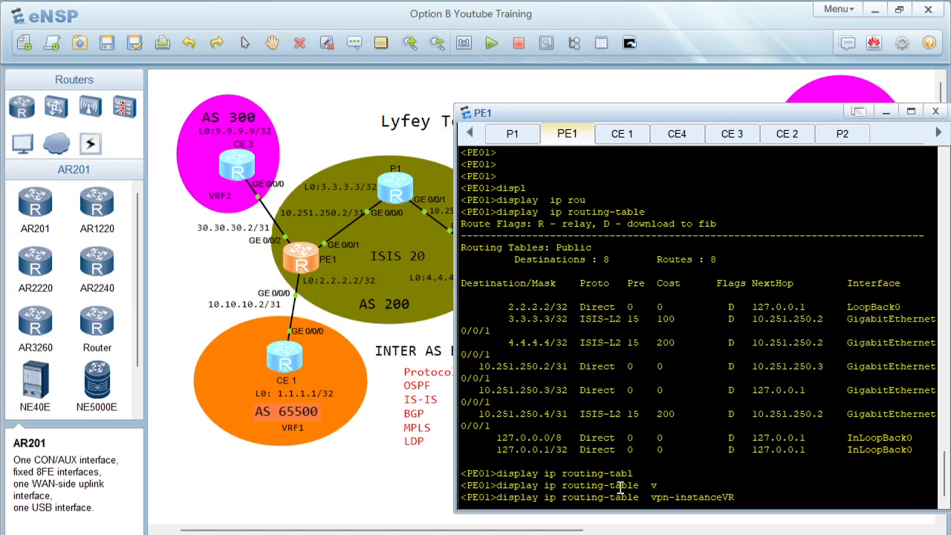
{"action": "type", "text": "VRF1"}
{"action": "key", "text": "Return"}
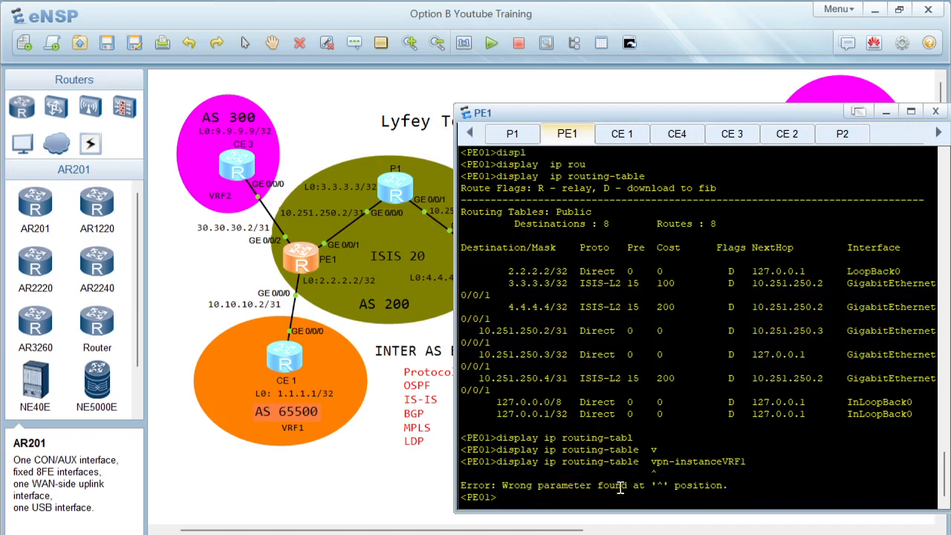
{"action": "key", "text": "Up"}
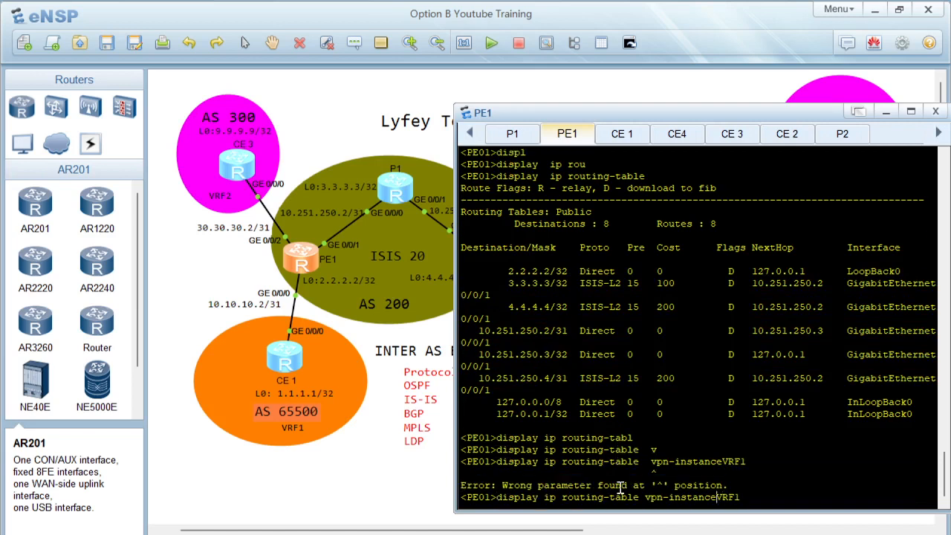
{"action": "key", "text": "Return"}
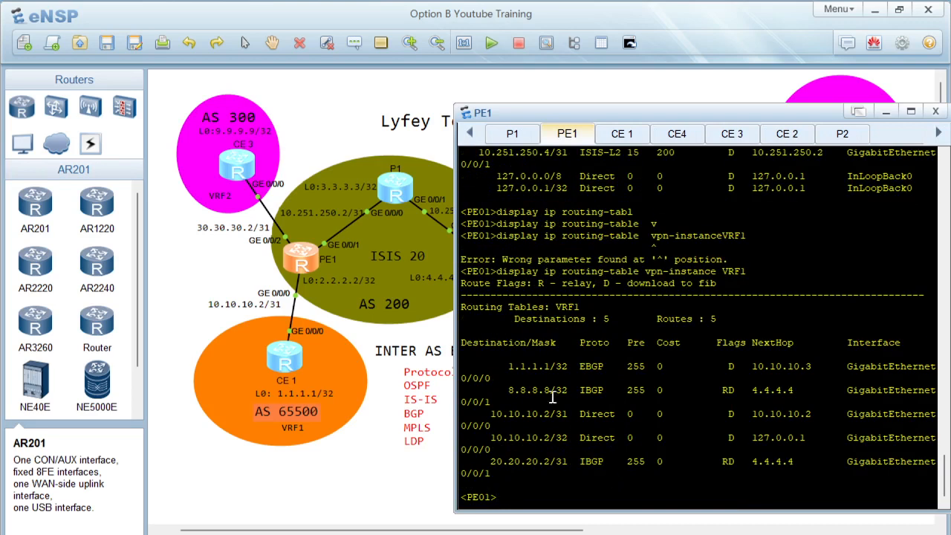
{"action": "left_click_drag", "start_coordinate": [519, 366], "coordinate": [656, 433]}
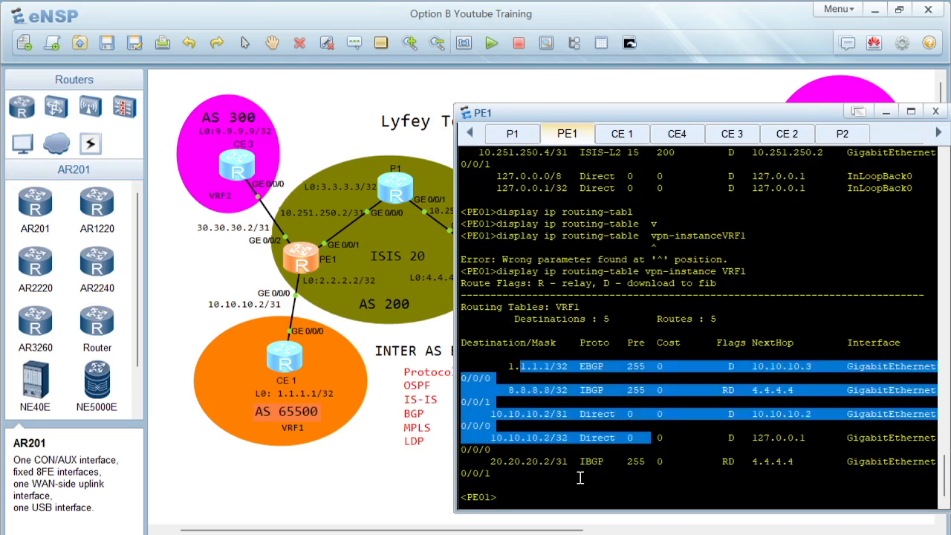
{"action": "left_click", "coordinate": [579, 477]}
Step: On PE1, display the routing table of VPN instance VRF2
{"action": "key", "text": "Up"}
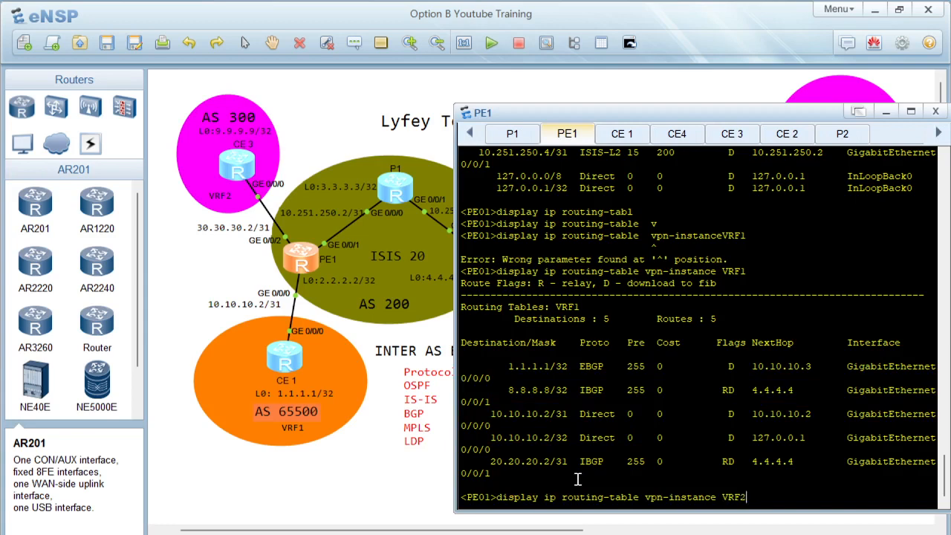
{"action": "key", "text": "Return"}
{"action": "left_click_drag", "start_coordinate": [526, 366], "coordinate": [797, 463]}
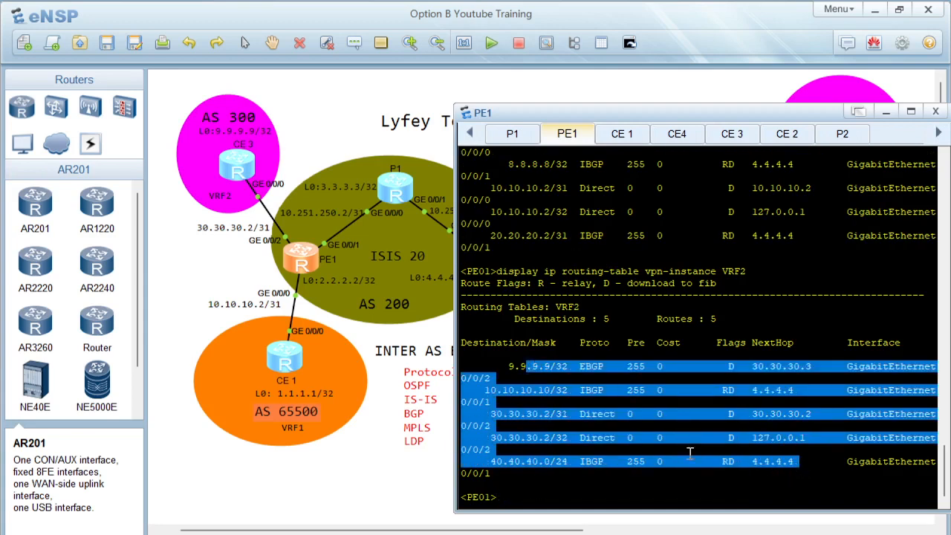
{"action": "left_click", "coordinate": [396, 476]}
Step: Open the ASBR1 console and display its BGP VPNv4 routing table for all route distinguishers
{"action": "double_click", "coordinate": [470, 239]}
{"action": "key", "text": "Return"}
{"action": "key", "text": "Return"}
{"action": "key", "text": "Return"}
{"action": "type", "text": "displ"}
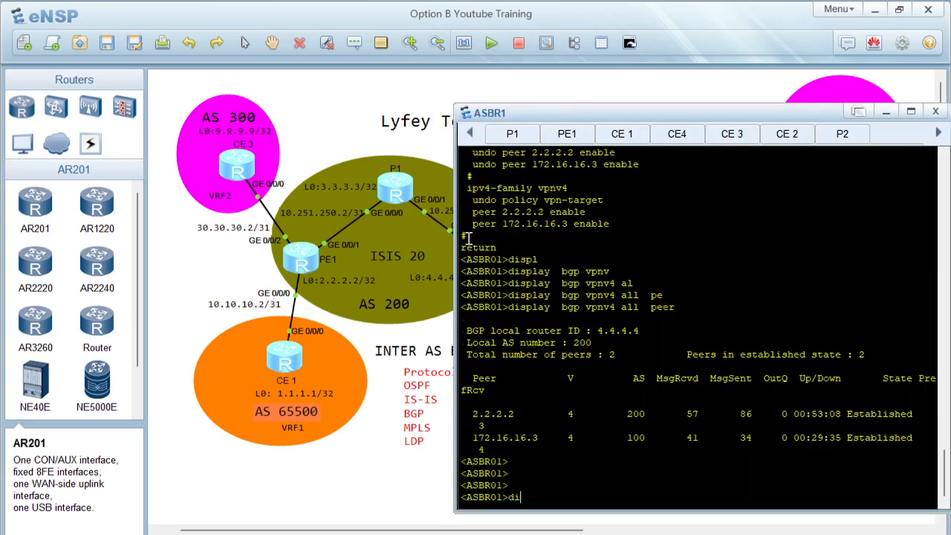
{"action": "key", "text": "Tab"}
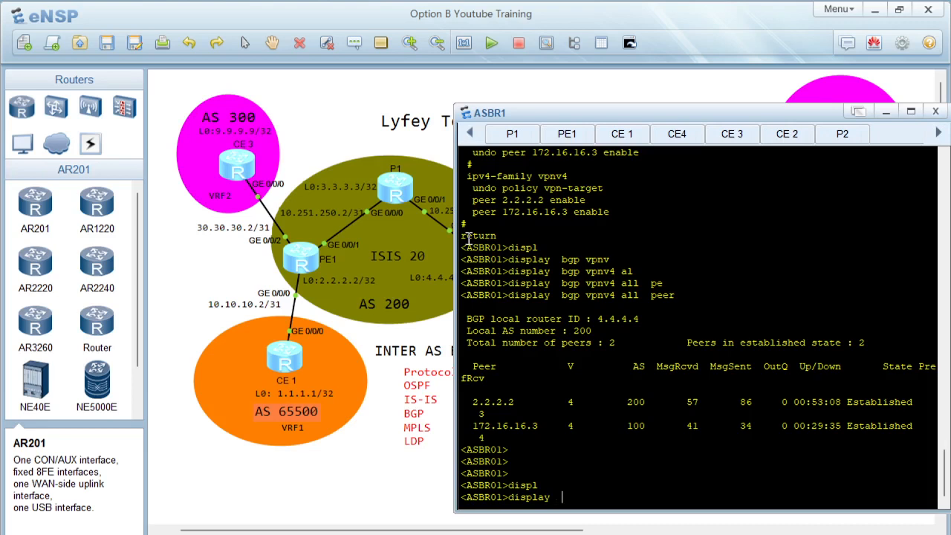
{"action": "type", "text": "bgp vp"}
{"action": "key", "text": "Tab"}
{"action": "type", "text": "al"}
{"action": "key", "text": "Tab"}
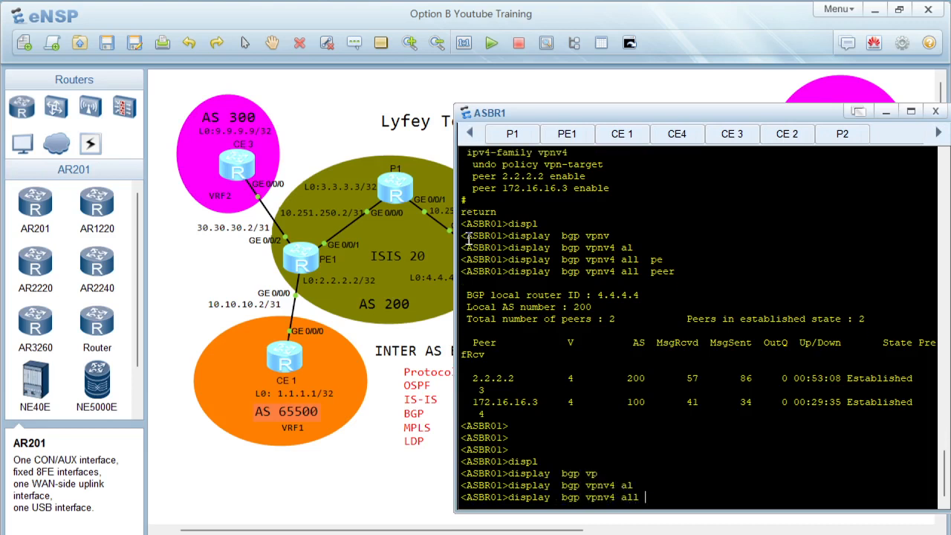
{"action": "type", "text": "r"}
{"action": "key", "text": "Tab"}
{"action": "key", "text": "Return"}
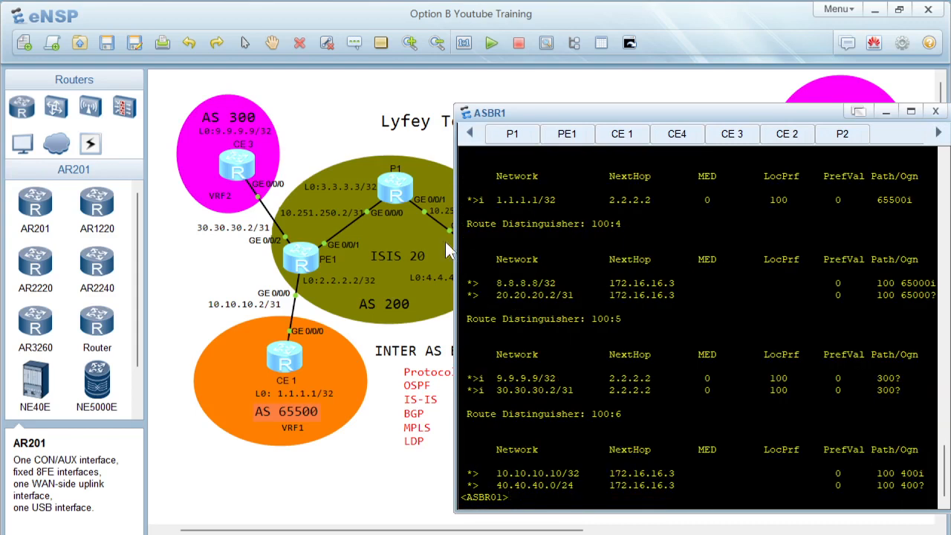
{"action": "left_click_drag", "start_coordinate": [528, 222], "coordinate": [652, 313]}
{"action": "left_click_drag", "start_coordinate": [655, 110], "coordinate": [586, 127]}
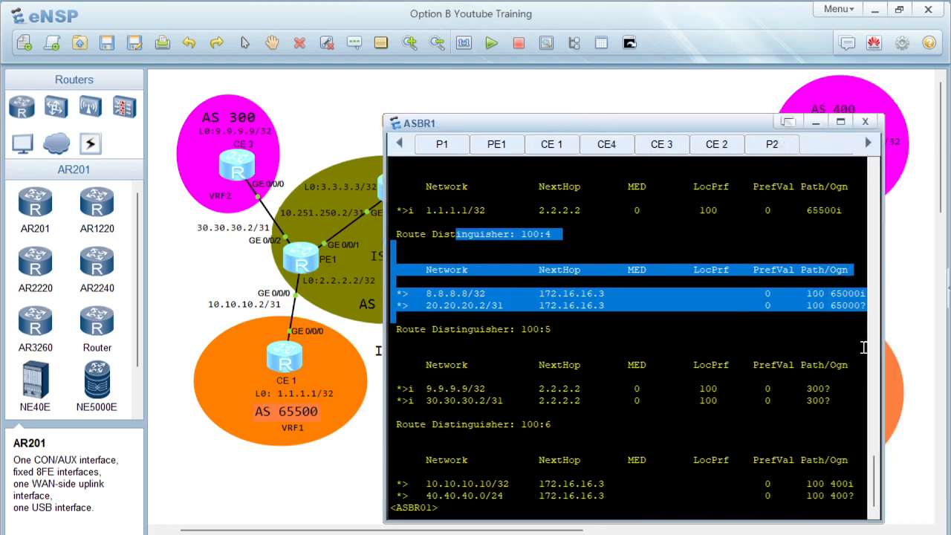
{"action": "mouse_move", "coordinate": [875, 468]}
{"action": "left_mouse_down"}
{"action": "mouse_move", "coordinate": [872, 448]}
{"action": "mouse_move", "coordinate": [877, 486]}
{"action": "left_mouse_up"}
{"action": "left_click", "coordinate": [517, 392]}
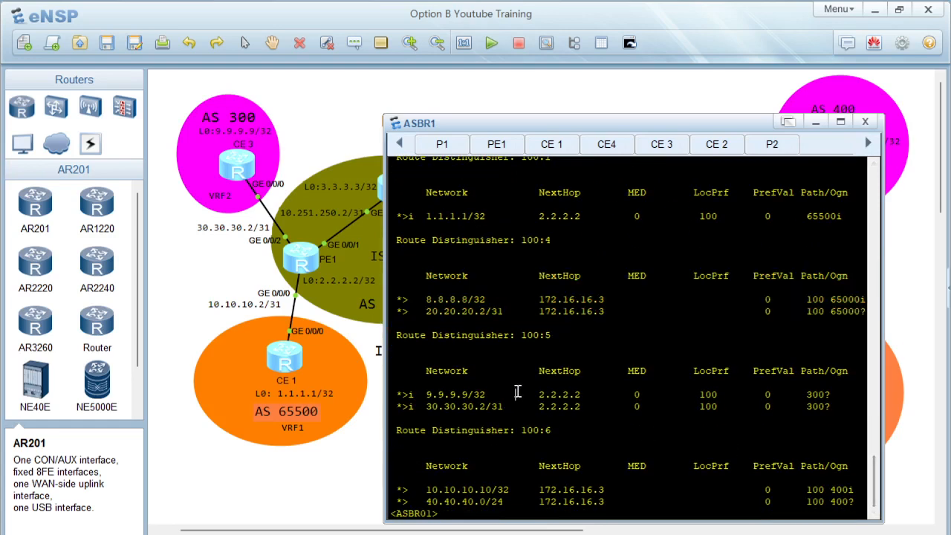
Step: On ASBR1, display the BGP VPNv4 routing entry for 1.1.1.1 and examine its extended community
{"action": "type", "text": "displ"}
{"action": "key", "text": "Tab"}
{"action": "type", "text": "bgp ro"}
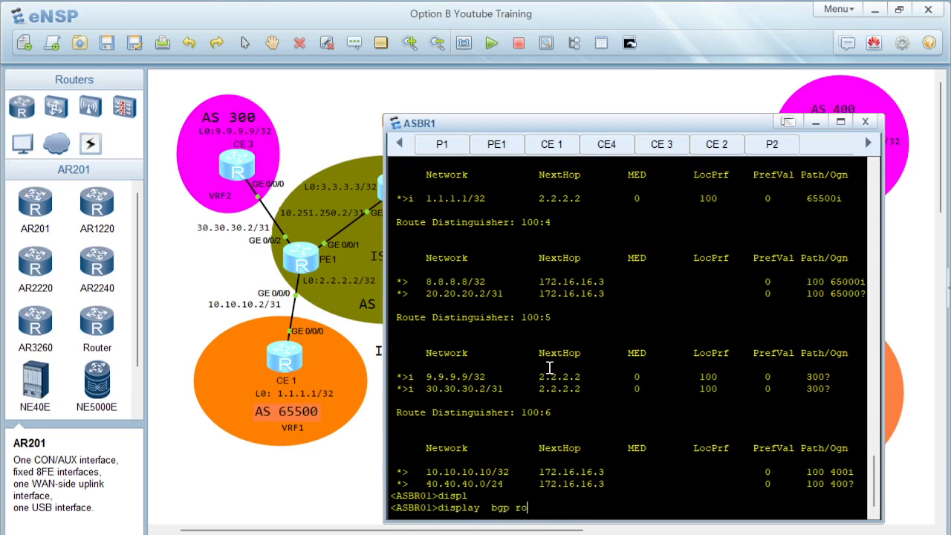
{"action": "type", "text": "u"}
{"action": "key", "text": "Tab"}
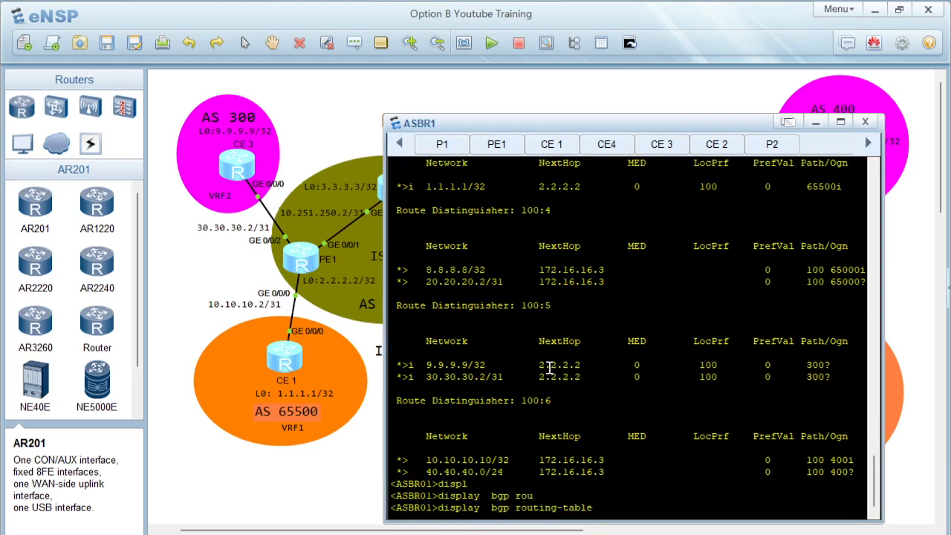
{"action": "key", "text": "BackSpace"}
{"action": "key", "text": "BackSpace"}
{"action": "key", "text": "BackSpace"}
{"action": "key", "text": "BackSpace"}
{"action": "key", "text": "BackSpace"}
{"action": "key", "text": "BackSpace"}
{"action": "key", "text": "BackSpace"}
{"action": "key", "text": "BackSpace"}
{"action": "key", "text": "BackSpace"}
{"action": "key", "text": "BackSpace"}
{"action": "key", "text": "BackSpace"}
{"action": "key", "text": "BackSpace"}
{"action": "key", "text": "BackSpace"}
{"action": "type", "text": "vp"}
{"action": "key", "text": "Tab"}
{"action": "type", "text": "al"}
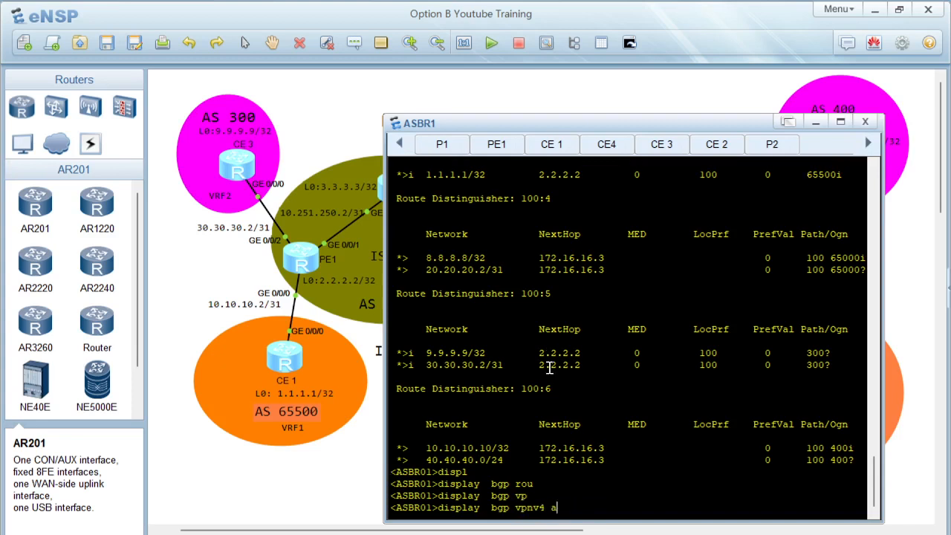
{"action": "key", "text": "Tab"}
{"action": "type", "text": "rou"}
{"action": "key", "text": "Tab"}
{"action": "type", "text": "1.1.1.1"}
{"action": "key", "text": "Return"}
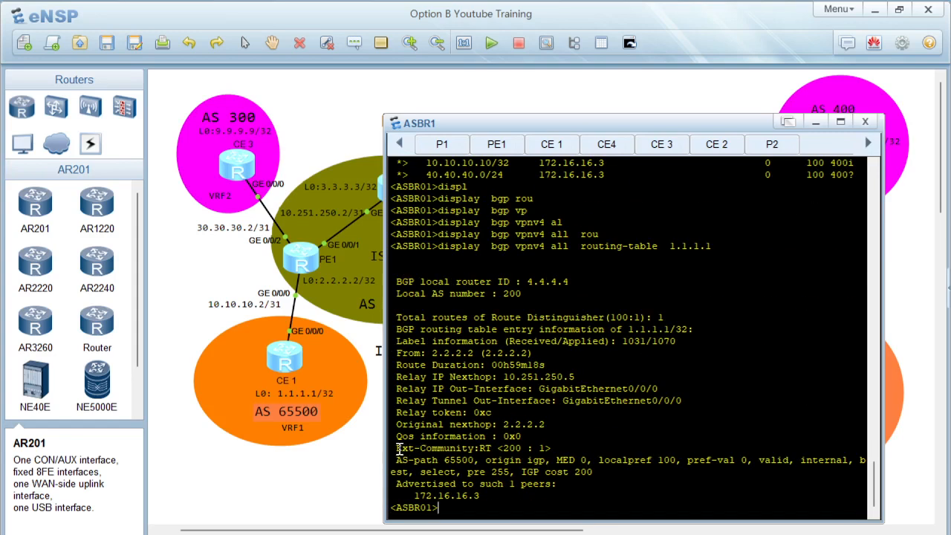
{"action": "left_click_drag", "start_coordinate": [398, 449], "coordinate": [490, 449]}
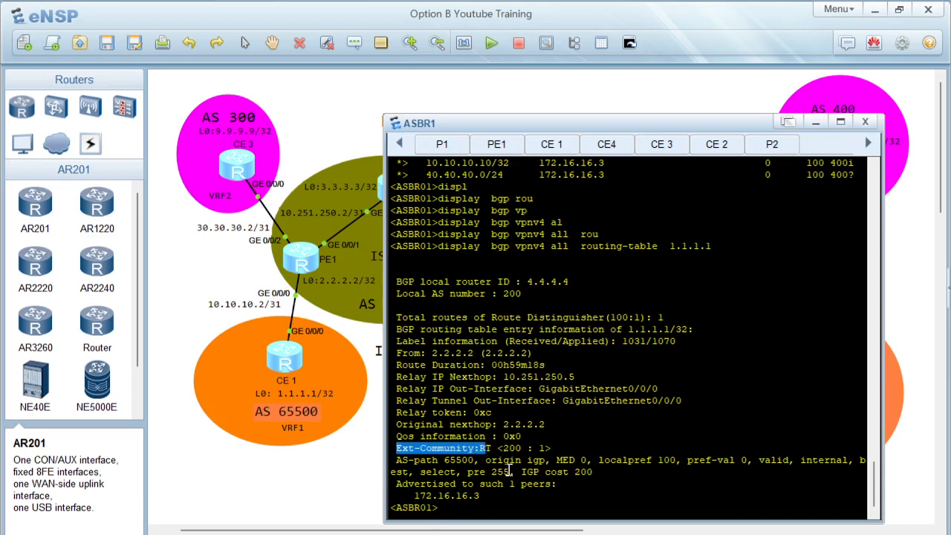
Step: On ASBR1, display the BGP VPNv4 routing entry for 8.8.8.8 and examine its extended community
{"action": "left_click", "coordinate": [509, 470]}
{"action": "key", "text": "Up"}
{"action": "key", "text": "BackSpace"}
{"action": "key", "text": "BackSpace"}
{"action": "key", "text": "BackSpace"}
{"action": "key", "text": "BackSpace"}
{"action": "key", "text": "BackSpace"}
{"action": "key", "text": "BackSpace"}
{"action": "key", "text": "BackSpace"}
{"action": "type", "text": "8.8.8.8"}
{"action": "key", "text": "Return"}
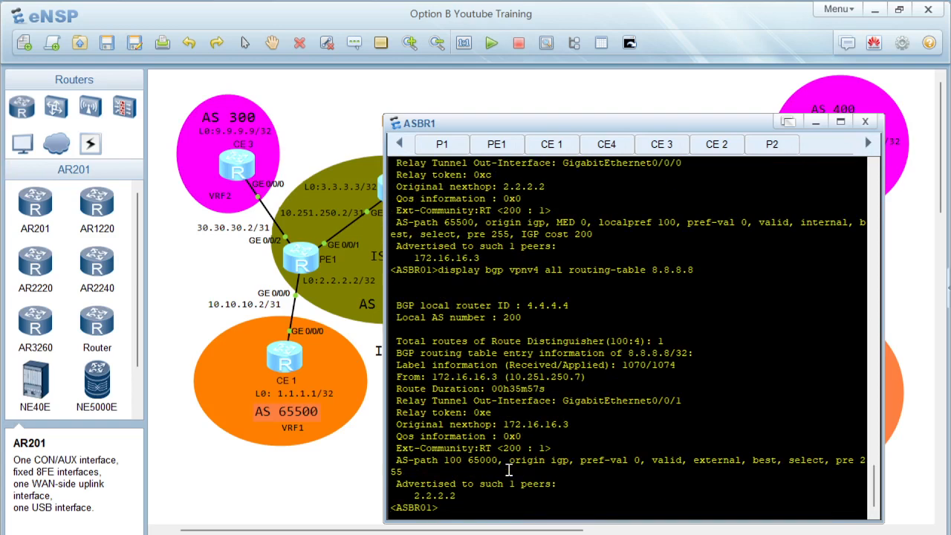
{"action": "left_click_drag", "start_coordinate": [480, 448], "coordinate": [553, 444]}
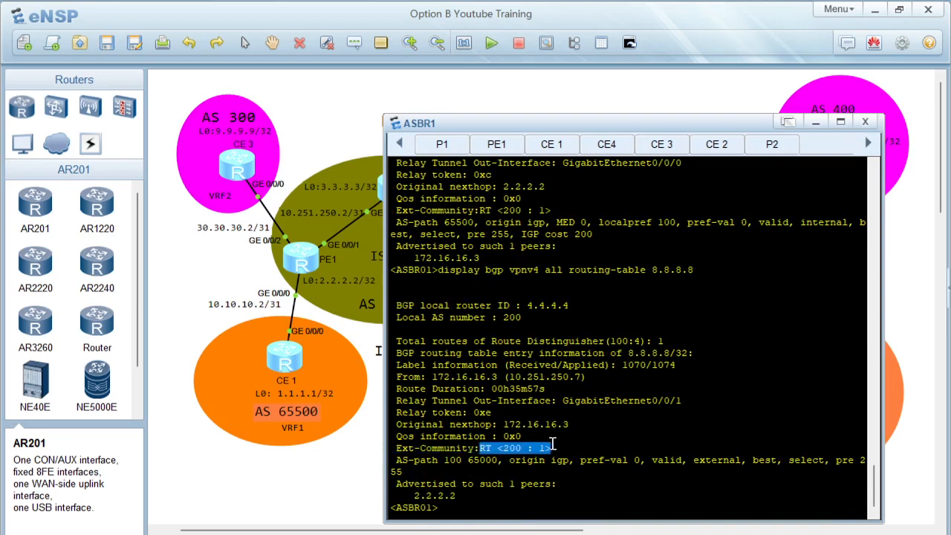
{"action": "left_click", "coordinate": [606, 402]}
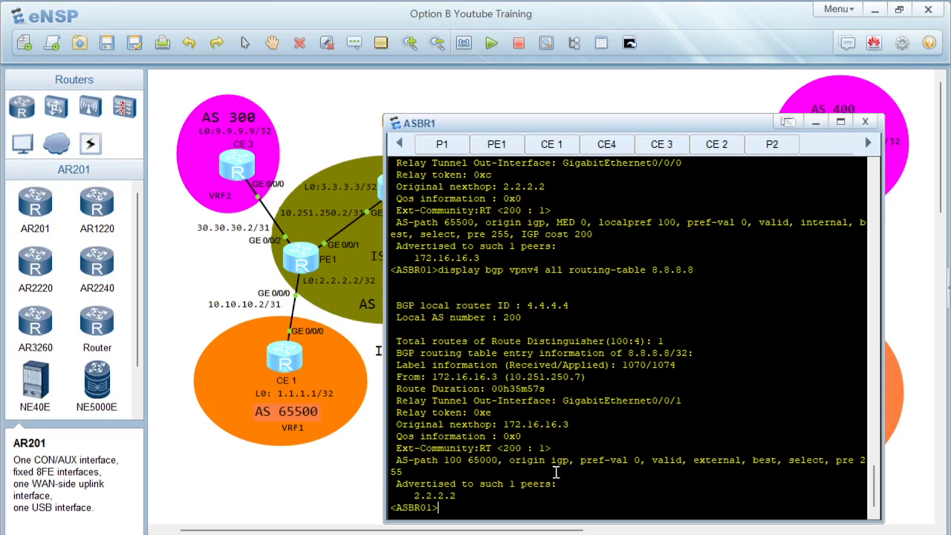
Step: Open the ASBR2 console and display its BGP VPNv4 routing table for all route distinguishers
{"action": "left_click", "coordinate": [338, 487]}
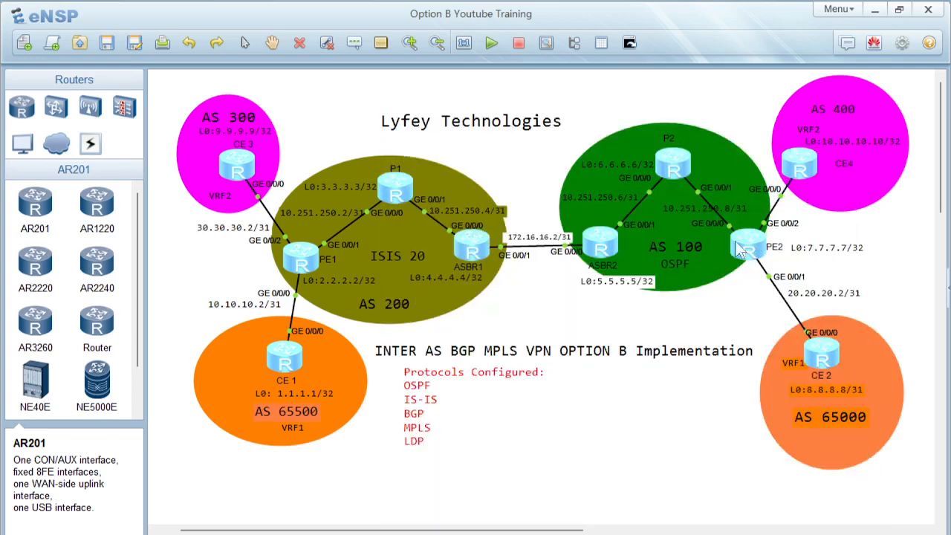
{"action": "double_click", "coordinate": [608, 251]}
{"action": "key", "text": "Return"}
{"action": "key", "text": "Return"}
{"action": "key", "text": "Return"}
{"action": "type", "text": "d"}
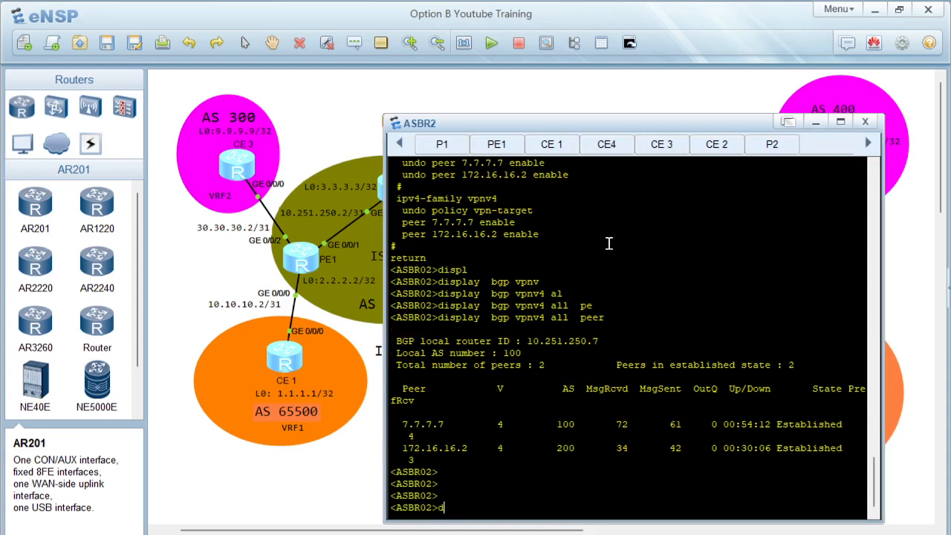
{"action": "type", "text": "ispl"}
{"action": "key", "text": "Tab"}
{"action": "type", "text": "bgp vp"}
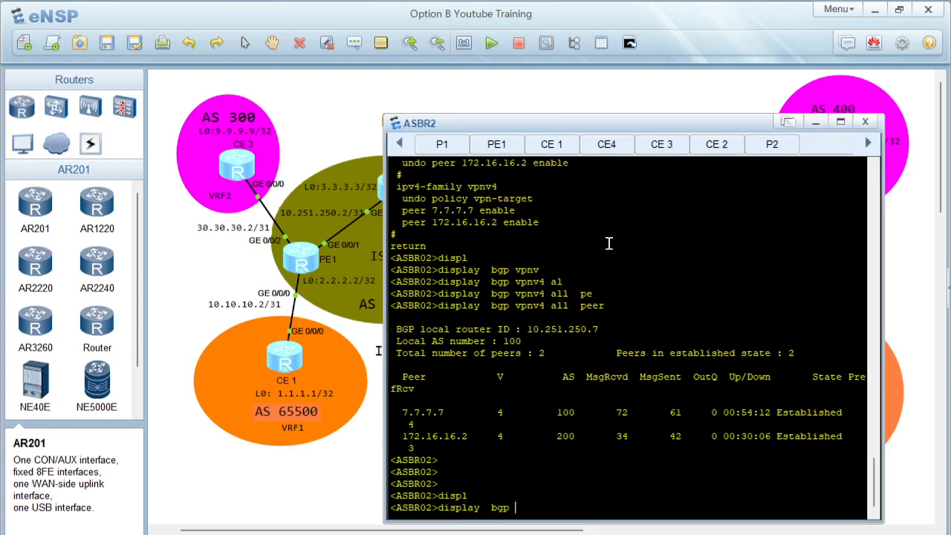
{"action": "key", "text": "Tab"}
{"action": "type", "text": "al"}
{"action": "key", "text": "Tab"}
{"action": "type", "text": "rou"}
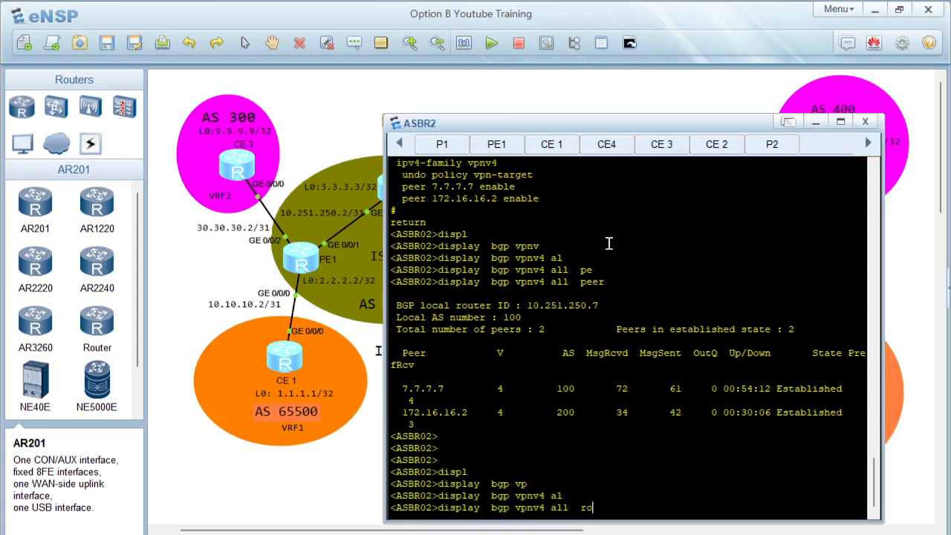
{"action": "key", "text": "Tab"}
{"action": "key", "text": "Return"}
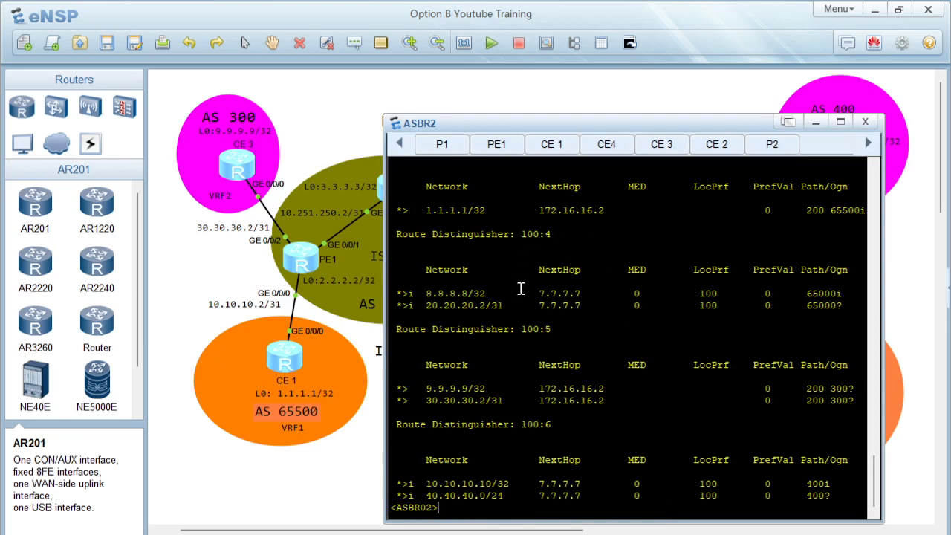
{"action": "left_click_drag", "start_coordinate": [460, 229], "coordinate": [654, 497]}
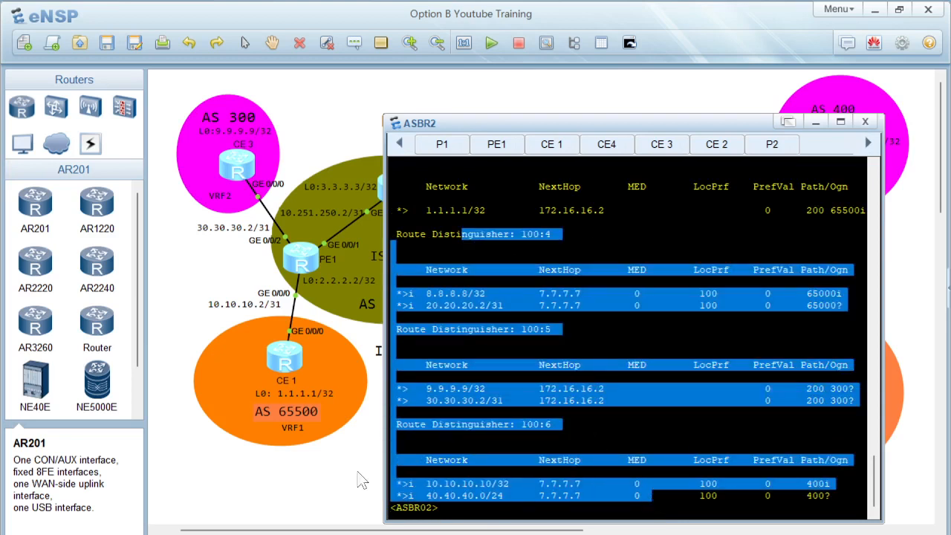
{"action": "left_click", "coordinate": [349, 471]}
Step: Open the PE2 console and display the routing table of VPN instance VRF1
{"action": "double_click", "coordinate": [746, 245]}
{"action": "key", "text": "Return"}
{"action": "key", "text": "Return"}
{"action": "type", "text": "displ"}
{"action": "key", "text": "Tab"}
{"action": "type", "text": "ip rou"}
{"action": "key", "text": "Tab"}
{"action": "type", "text": "vp"}
{"action": "key", "text": "Tab"}
{"action": "type", "text": "VRF1"}
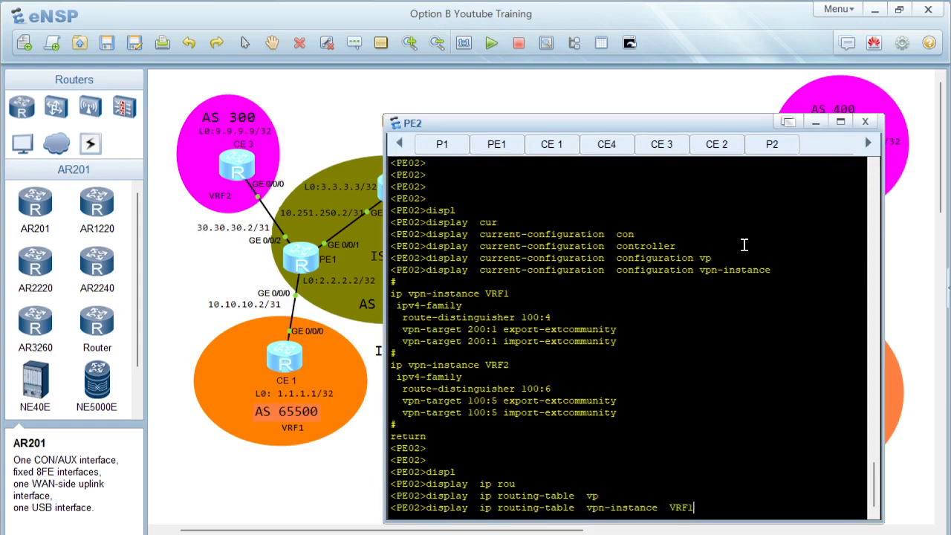
{"action": "key", "text": "Return"}
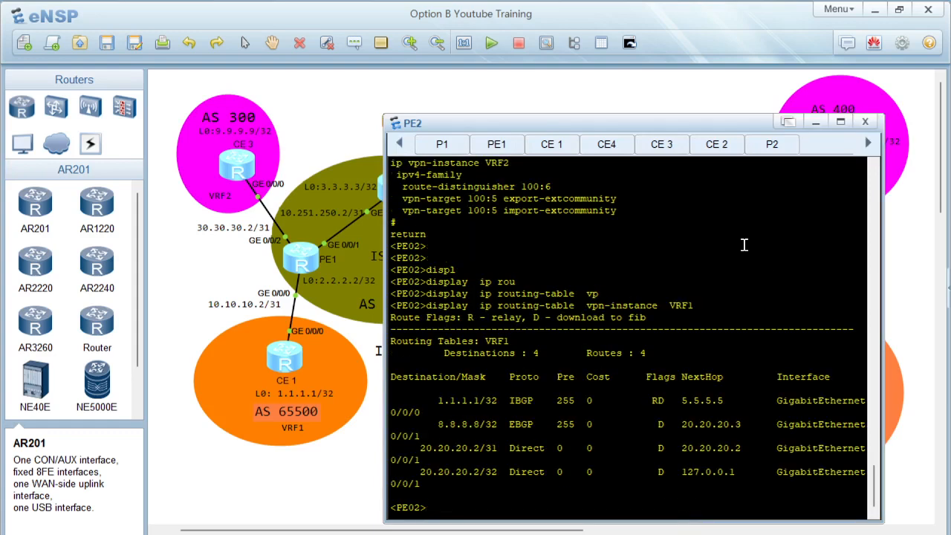
Step: On PE2, display the routing table of VPN instance VRF2
{"action": "key", "text": "Up"}
{"action": "key", "text": "BackSpace"}
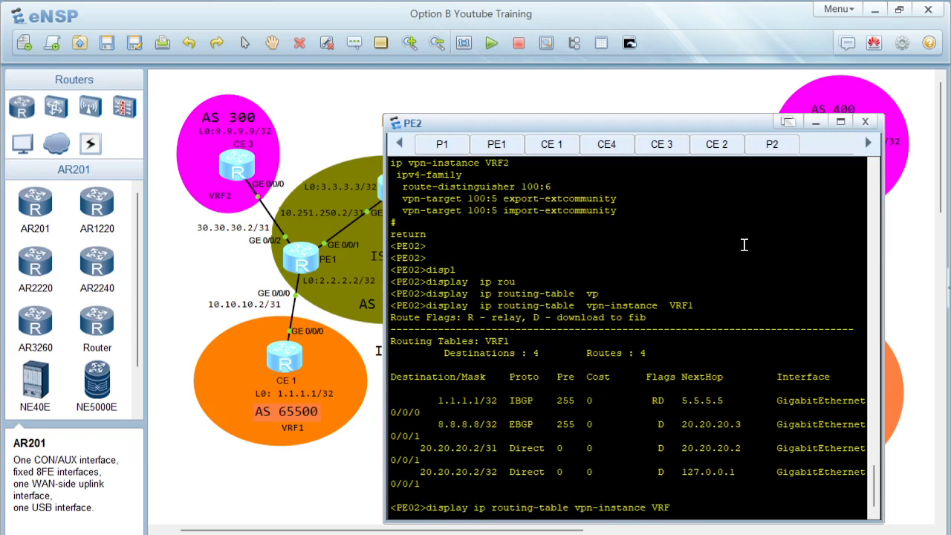
{"action": "type", "text": "2"}
{"action": "key", "text": "Return"}
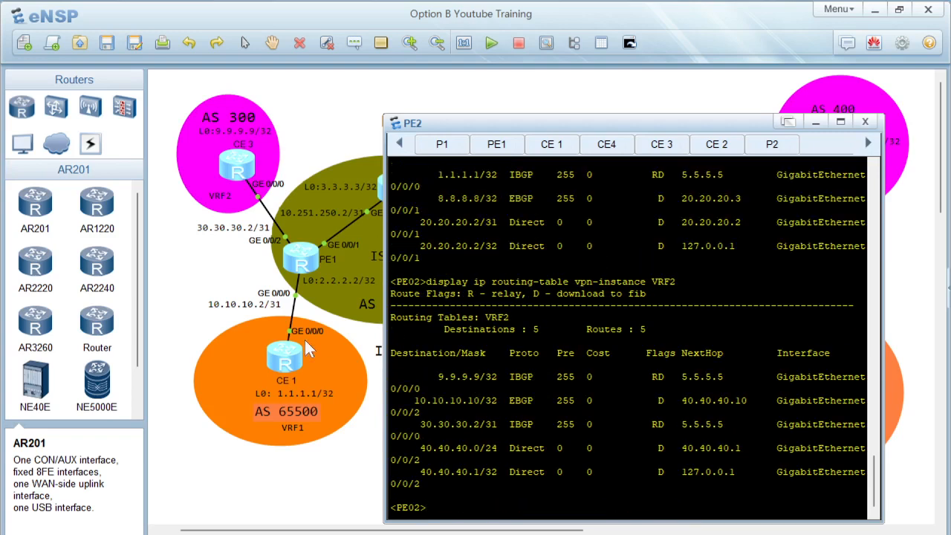
Step: Open the CE 1 console and display its IP routing table
{"action": "double_click", "coordinate": [290, 362]}
{"action": "key", "text": "Return"}
{"action": "key", "text": "Return"}
{"action": "key", "text": "Return"}
{"action": "type", "text": "displ"}
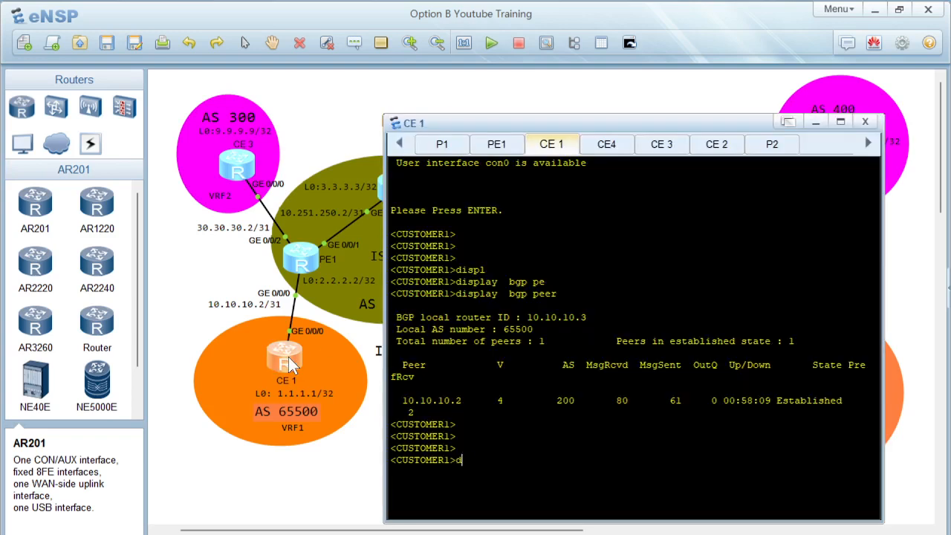
{"action": "key", "text": "Tab"}
{"action": "type", "text": "ip rou"}
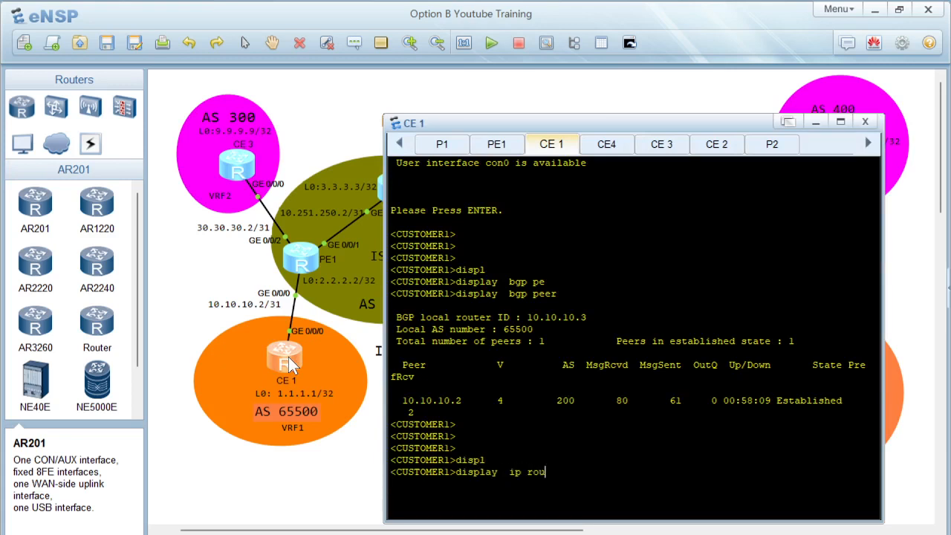
{"action": "key", "text": "Tab"}
{"action": "key", "text": "Return"}
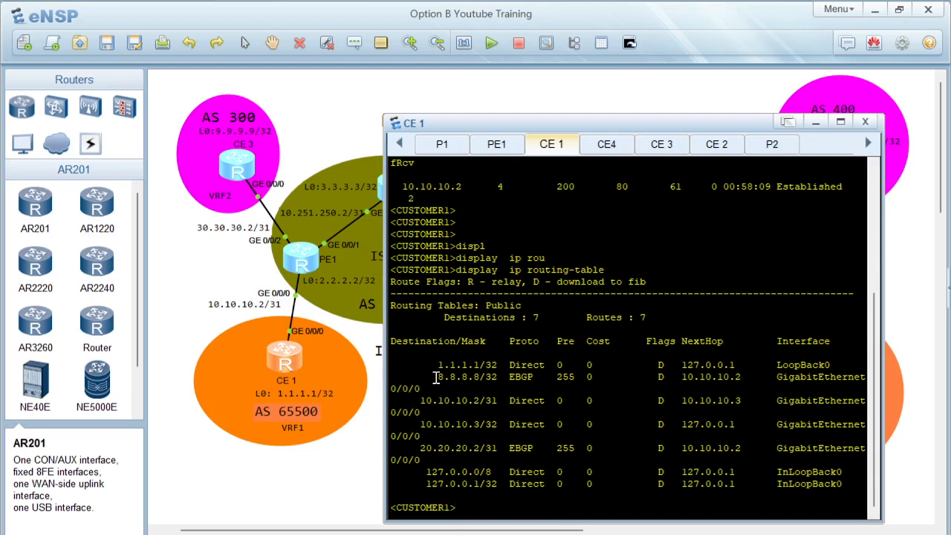
Step: On CE 1, ping 8.8.8.8 using loopback address 1.1.1.1 as the source
{"action": "left_click_drag", "start_coordinate": [434, 377], "coordinate": [493, 379]}
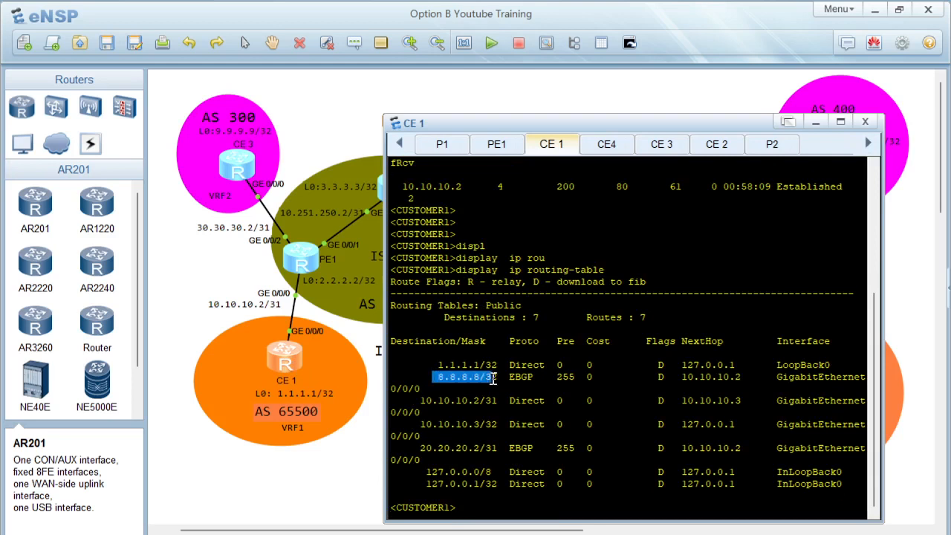
{"action": "left_click", "coordinate": [457, 483]}
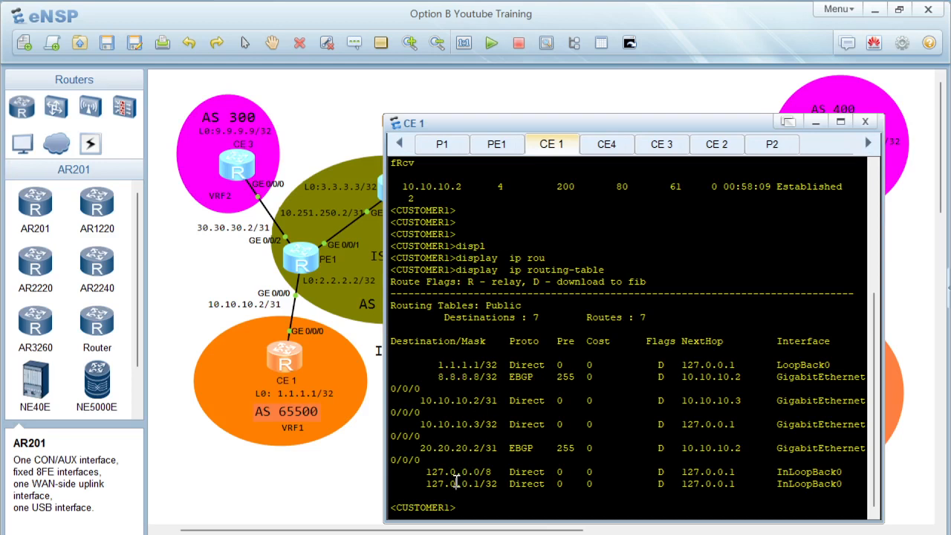
{"action": "key", "text": "Return"}
{"action": "key", "text": "Return"}
{"action": "key", "text": "Return"}
{"action": "type", "text": "pin"}
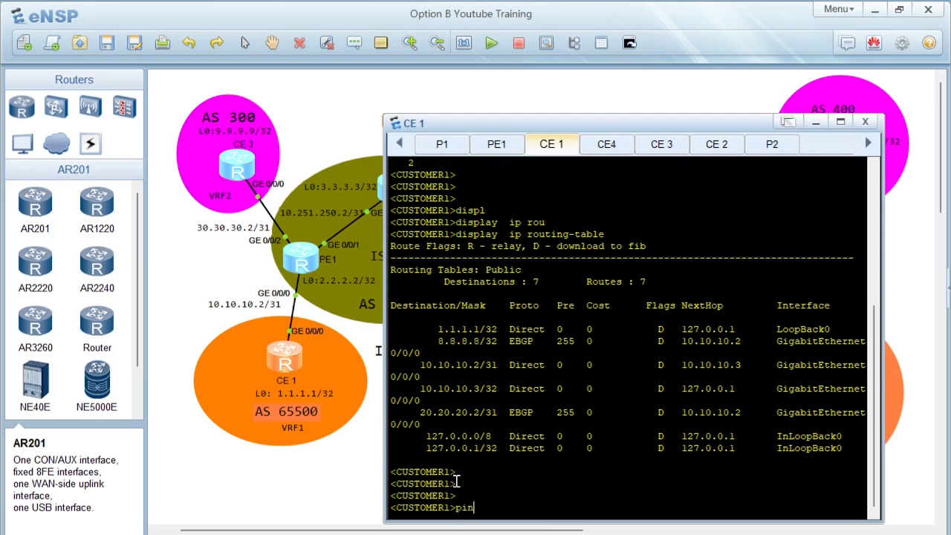
{"action": "type", "text": "g -a 1.1.1.1 8.8.8.8"}
{"action": "key", "text": "Return"}
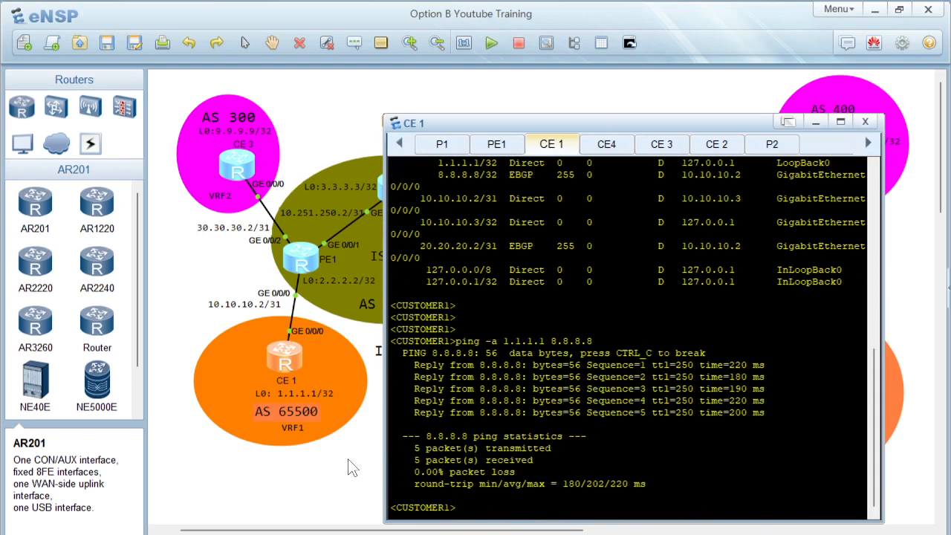
Step: Open the CE 3 console and display its IP routing table
{"action": "left_click", "coordinate": [233, 165]}
{"action": "double_click", "coordinate": [233, 166]}
{"action": "key", "text": "Return"}
{"action": "key", "text": "Return"}
{"action": "type", "text": "disp"}
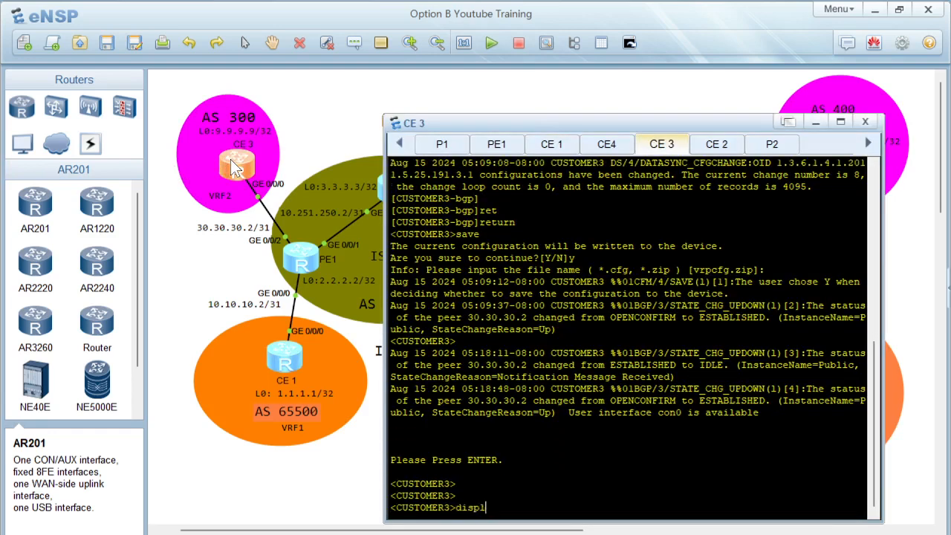
{"action": "type", "text": "l"}
{"action": "key", "text": "Tab"}
{"action": "type", "text": "ip rou"}
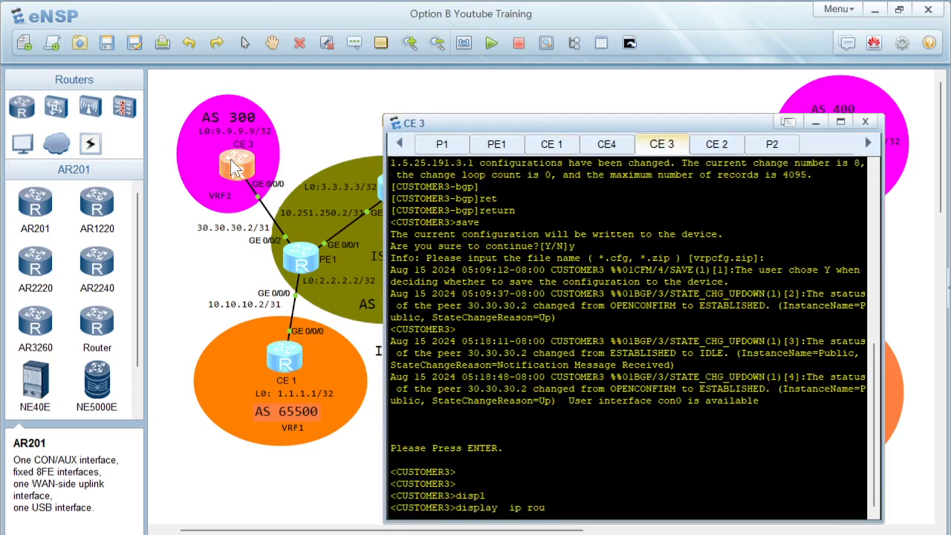
{"action": "key", "text": "Tab"}
{"action": "key", "text": "Return"}
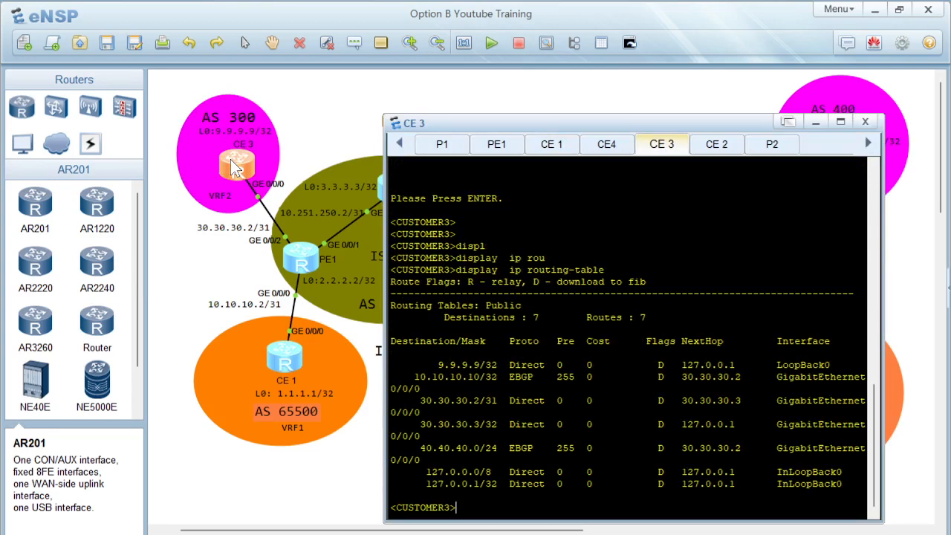
Step: On CE 3, ping 10.10.10.10 sourced from 9.9.9.9
{"action": "type", "text": "ping -a 9.9.9.9 10.10.10.10"}
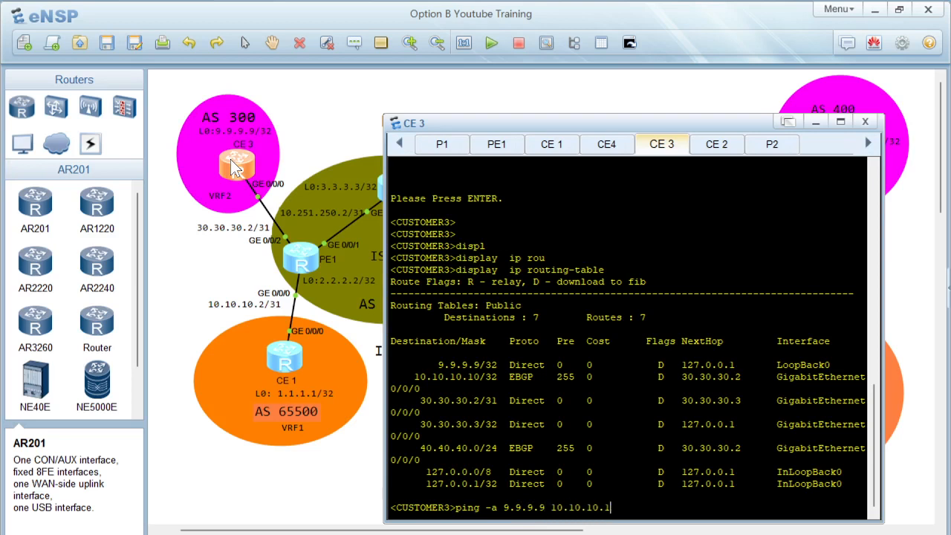
{"action": "key", "text": "Return"}
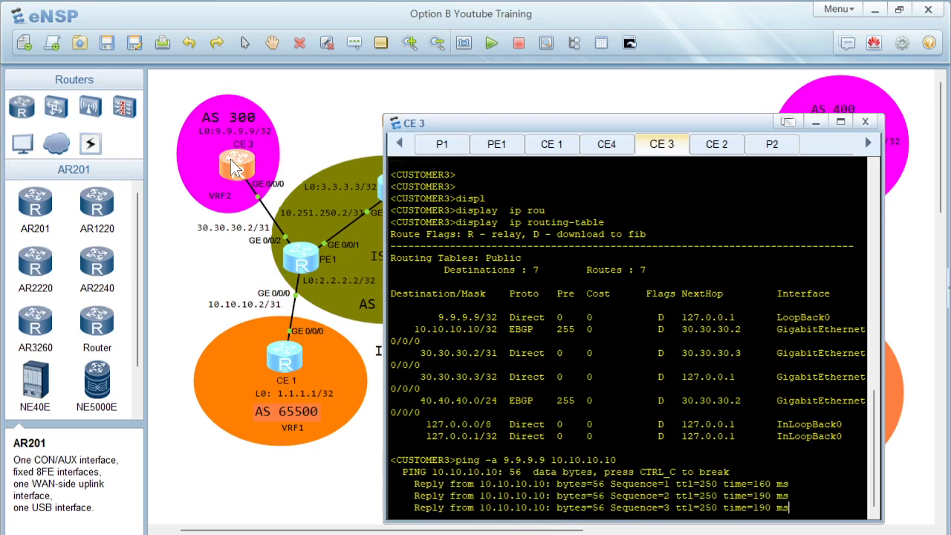
Step: On CE 3, ping 8.8.8.8 sourced from 9.9.9.9
{"action": "key", "text": "Up"}
{"action": "key", "text": "BackSpace"}
{"action": "key", "text": "BackSpace"}
{"action": "key", "text": "BackSpace"}
{"action": "key", "text": "BackSpace"}
{"action": "key", "text": "BackSpace"}
{"action": "key", "text": "BackSpace"}
{"action": "key", "text": "BackSpace"}
{"action": "key", "text": "BackSpace"}
{"action": "key", "text": "BackSpace"}
{"action": "key", "text": "BackSpace"}
{"action": "key", "text": "BackSpace"}
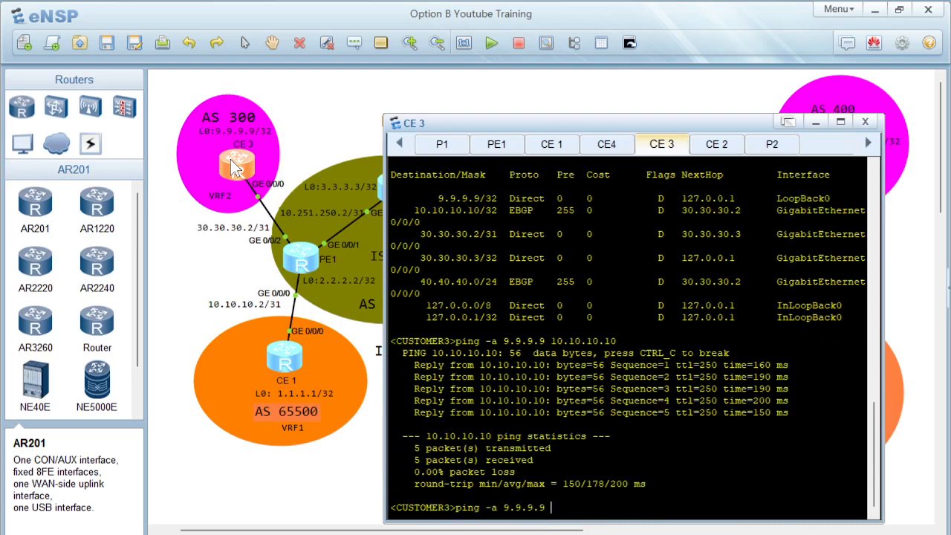
{"action": "type", "text": "8.8.8.8"}
{"action": "key", "text": "Return"}
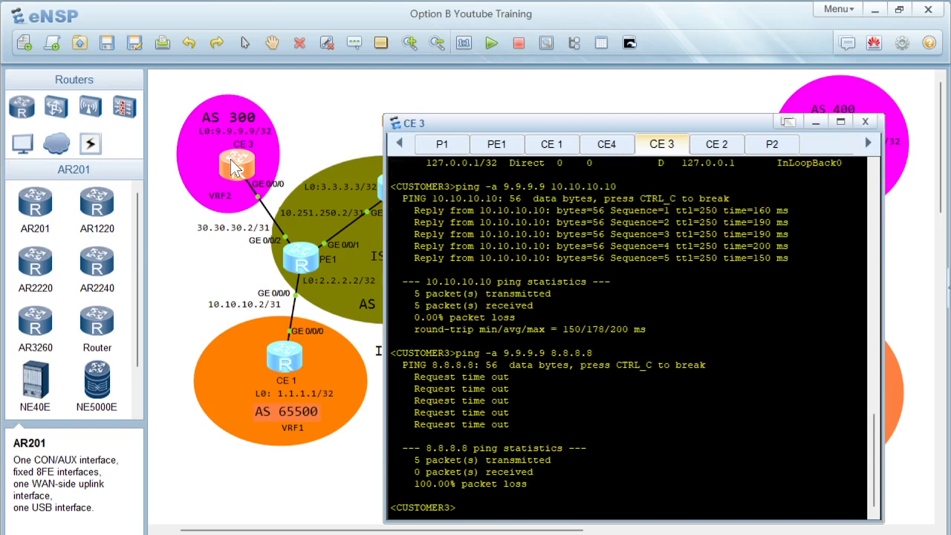
Step: Try to rerun the CE 1 ping to 8.8.8.8 from 1.1.1.1 with a count of 100 placed before the source address
{"action": "left_click", "coordinate": [184, 334]}
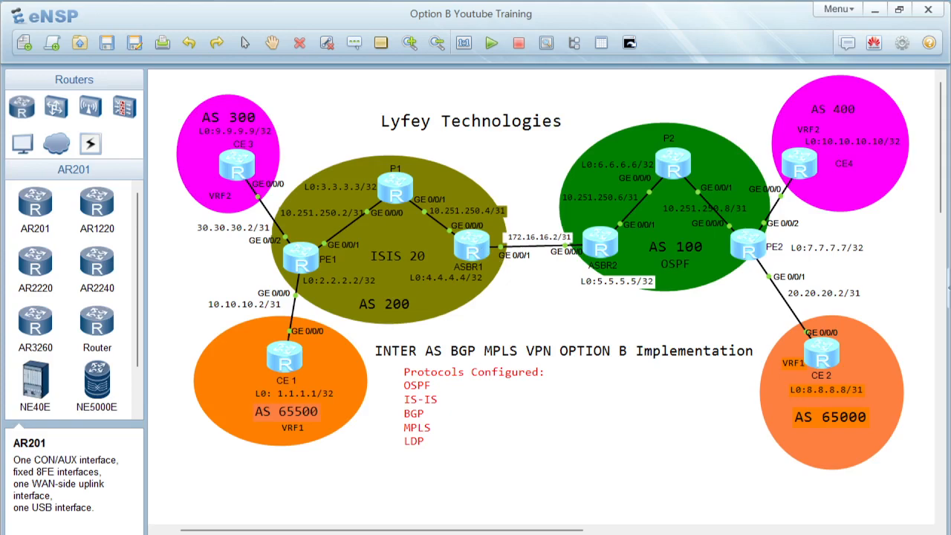
{"action": "mouse_move", "coordinate": [551, 534]}
{"action": "left_click", "coordinate": [631, 505]}
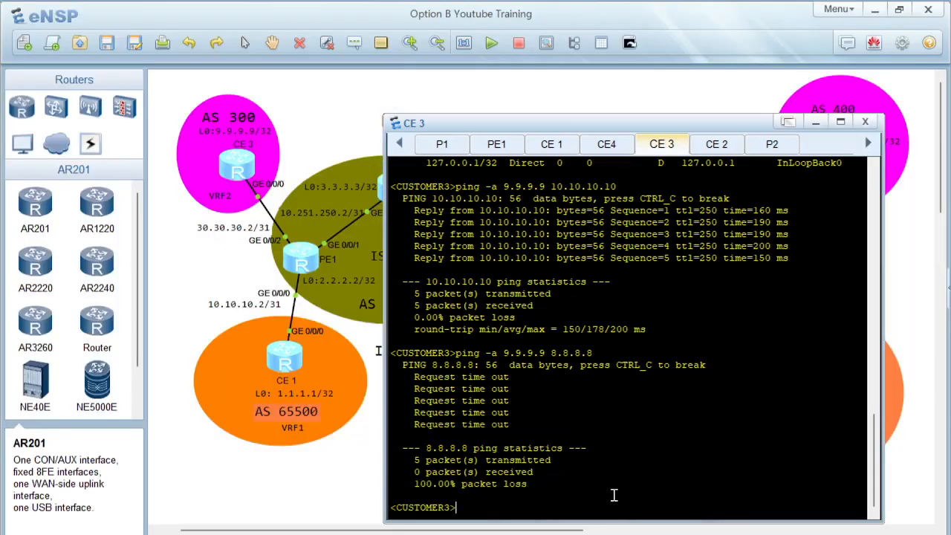
{"action": "left_click", "coordinate": [556, 146]}
{"action": "key", "text": "Up"}
{"action": "key", "text": "Left"}
{"action": "key", "text": "Left"}
{"action": "key", "text": "Left"}
{"action": "key", "text": "Left"}
{"action": "key", "text": "Left"}
{"action": "key", "text": "Left"}
{"action": "key", "text": "Left"}
{"action": "key", "text": "Left"}
{"action": "key", "text": "Left"}
{"action": "key", "text": "Left"}
{"action": "key", "text": "Left"}
{"action": "key", "text": "Left"}
{"action": "key", "text": "Left"}
{"action": "key", "text": "Left"}
{"action": "key", "text": "Left"}
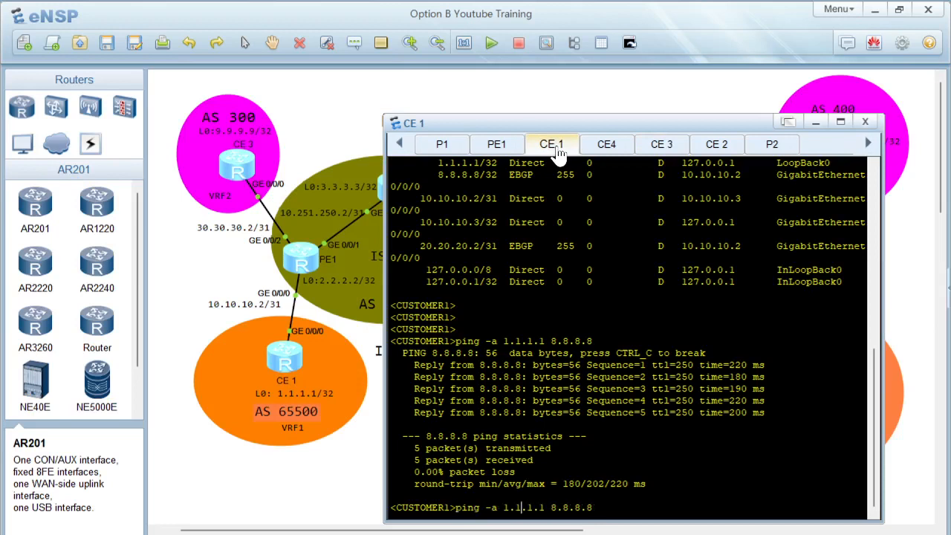
{"action": "type", "text": "-c 100"}
{"action": "key", "text": "Return"}
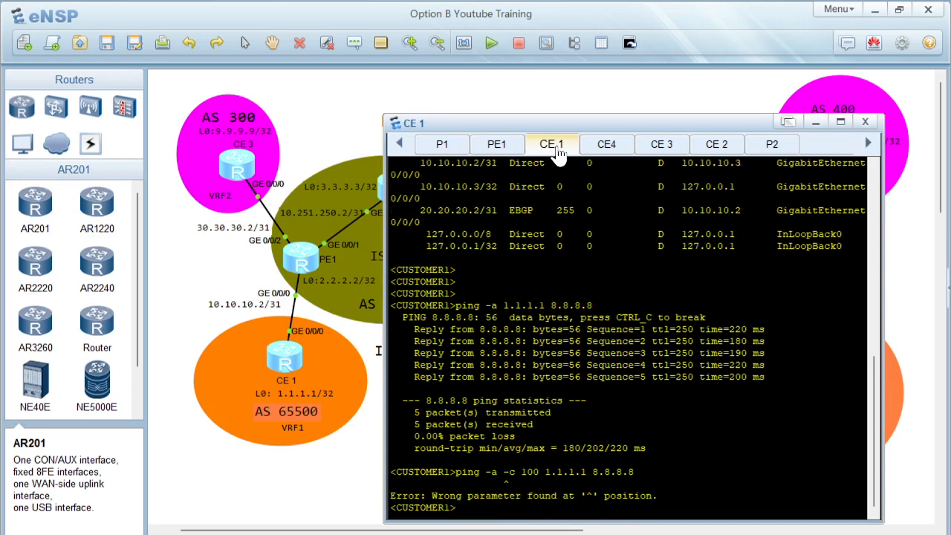
Step: On CE 1, ping 8.8.8.8 from source 1.1.1.1 with count 100, placing -c 100 after the source address
{"action": "key", "text": "Up"}
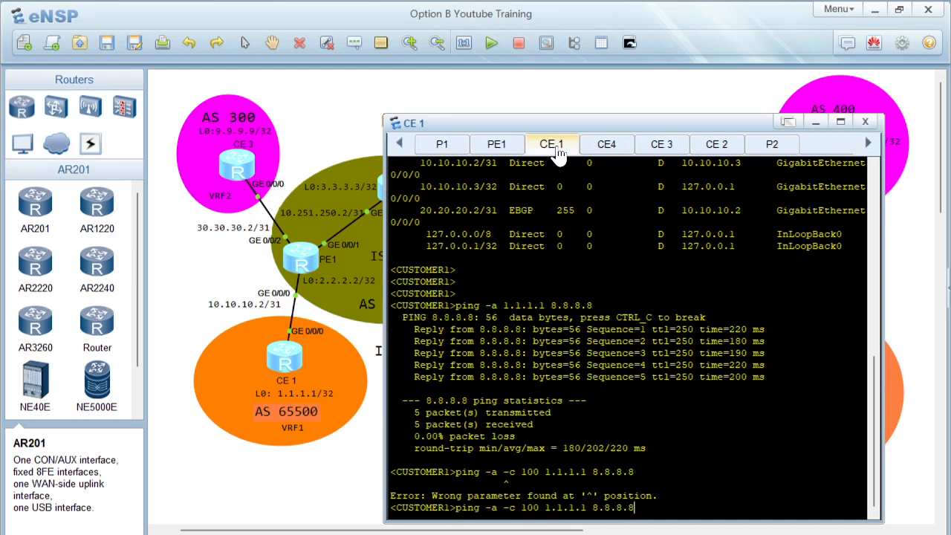
{"action": "key", "text": "Left"}
{"action": "key", "text": "Left"}
{"action": "key", "text": "Left"}
{"action": "key", "text": "Left"}
{"action": "key", "text": "Left"}
{"action": "key", "text": "Left"}
{"action": "key", "text": "Left"}
{"action": "key", "text": "Left"}
{"action": "key", "text": "Left"}
{"action": "key", "text": "Left"}
{"action": "key", "text": "Left"}
{"action": "key", "text": "Left"}
{"action": "key", "text": "Left"}
{"action": "key", "text": "Left"}
{"action": "key", "text": "Left"}
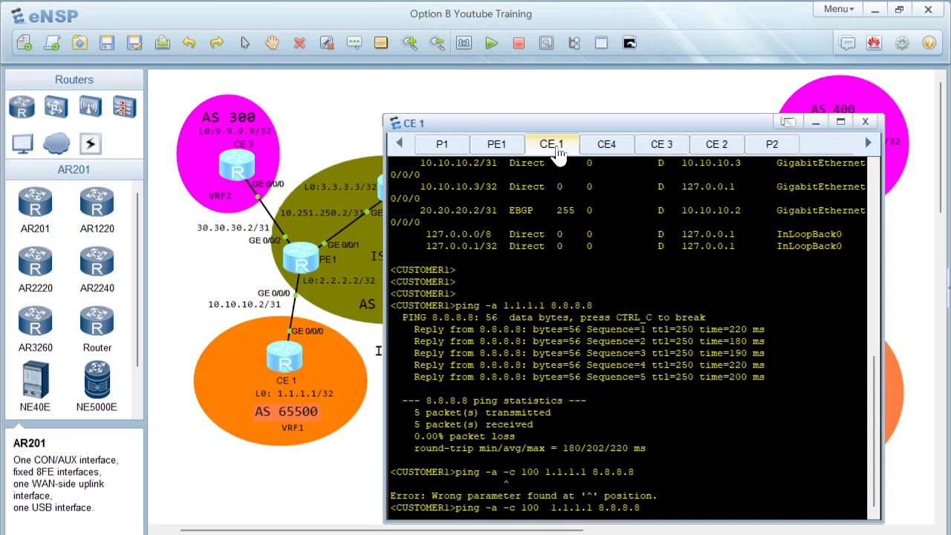
{"action": "key", "text": "BackSpace"}
{"action": "key", "text": "BackSpace"}
{"action": "key", "text": "BackSpace"}
{"action": "key", "text": "BackSpace"}
{"action": "key", "text": "BackSpace"}
{"action": "key", "text": "BackSpace"}
{"action": "key", "text": "BackSpace"}
{"action": "key", "text": "BackSpace"}
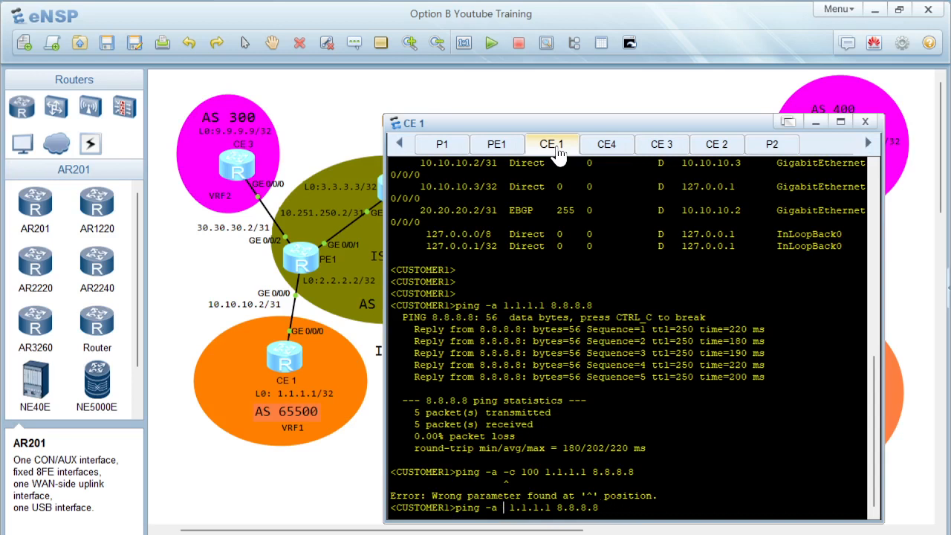
{"action": "key", "text": "Right"}
{"action": "key", "text": "Right"}
{"action": "key", "text": "Right"}
{"action": "key", "text": "Right"}
{"action": "key", "text": "Right"}
{"action": "key", "text": "Right"}
{"action": "key", "text": "Right"}
{"action": "key", "text": "Right"}
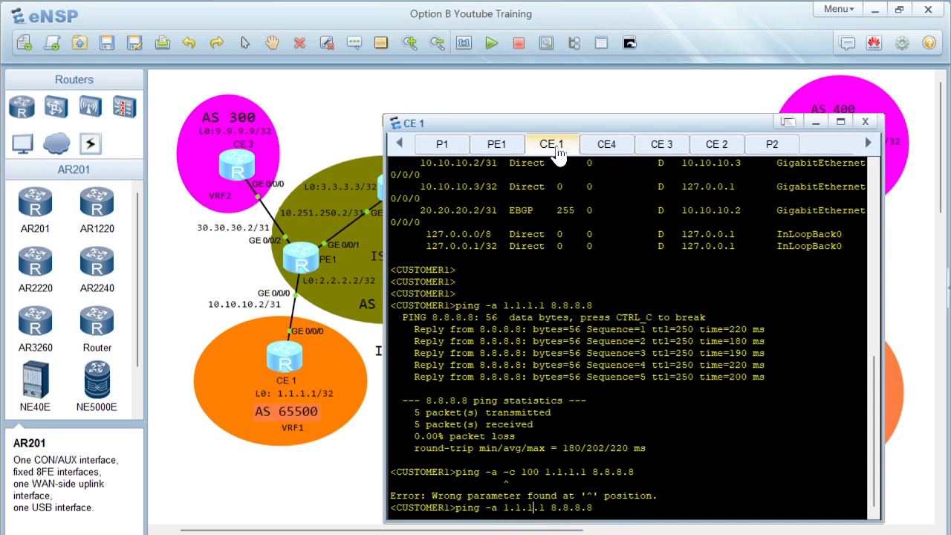
{"action": "type", "text": "-c 100"}
{"action": "key", "text": "Return"}
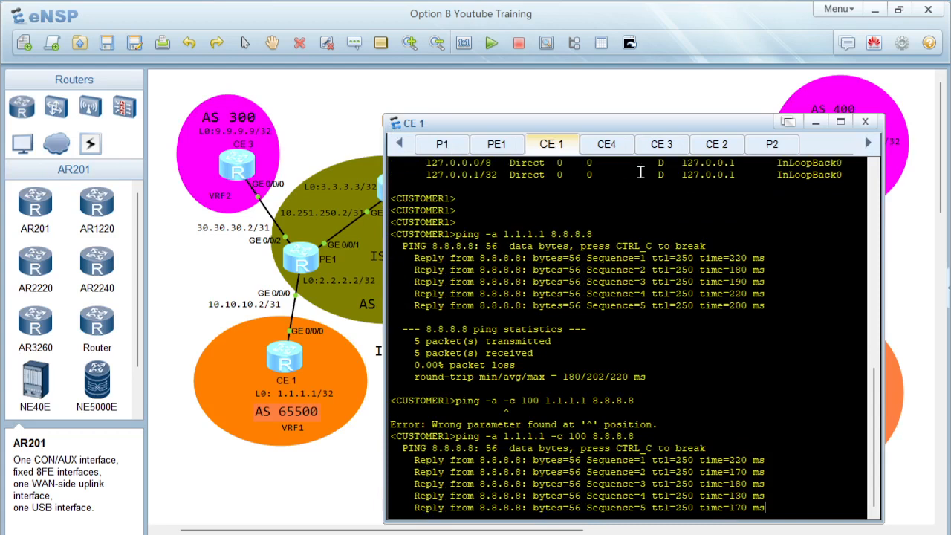
Step: Open the ASBR1 console and enter system view
{"action": "left_click", "coordinate": [345, 156]}
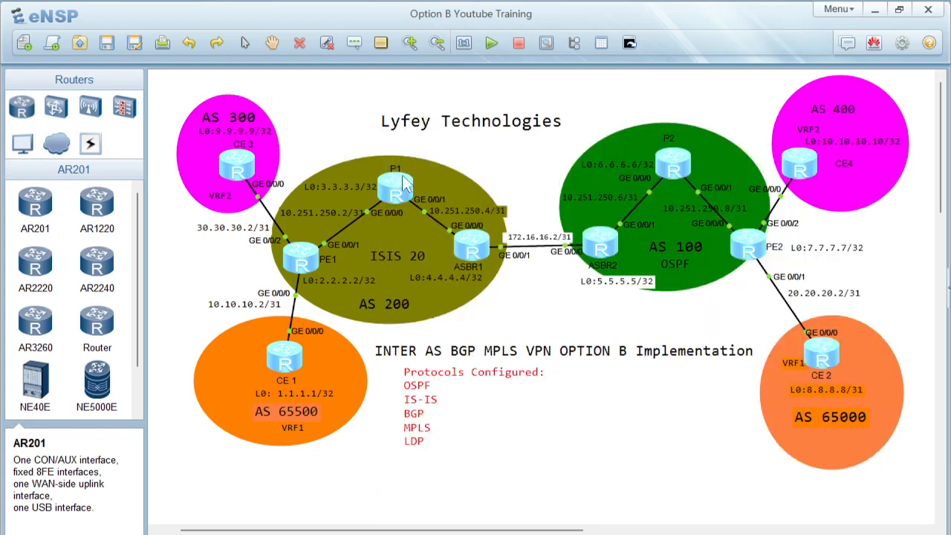
{"action": "double_click", "coordinate": [481, 247]}
{"action": "type", "text": "su"}
{"action": "key", "text": "BackSpace"}
{"action": "key", "text": "BackSpace"}
{"action": "type", "text": "sys"}
{"action": "key", "text": "Return"}
{"action": "key", "text": "Return"}
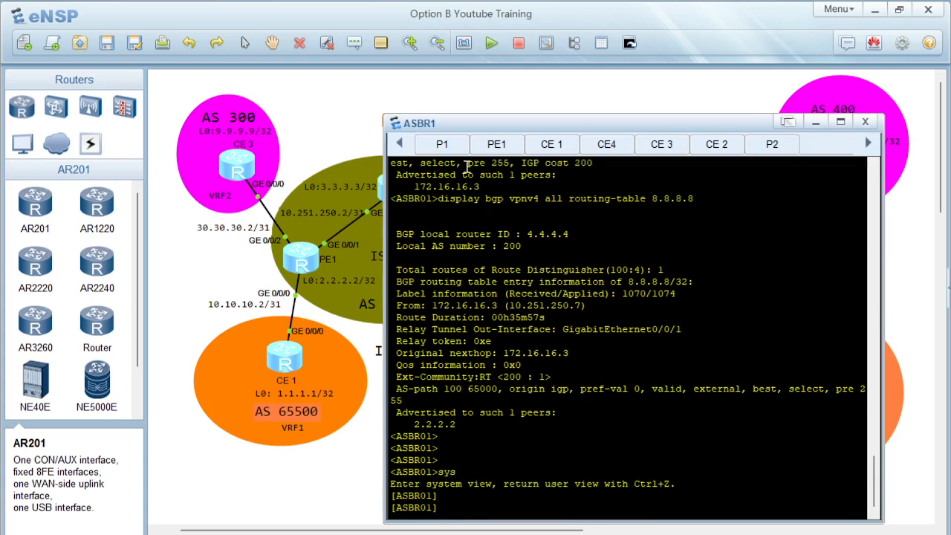
Step: On ASBR1, disable MPLS on interface GigabitEthernet 0/0/1
{"action": "left_click_drag", "start_coordinate": [467, 125], "coordinate": [678, 116]}
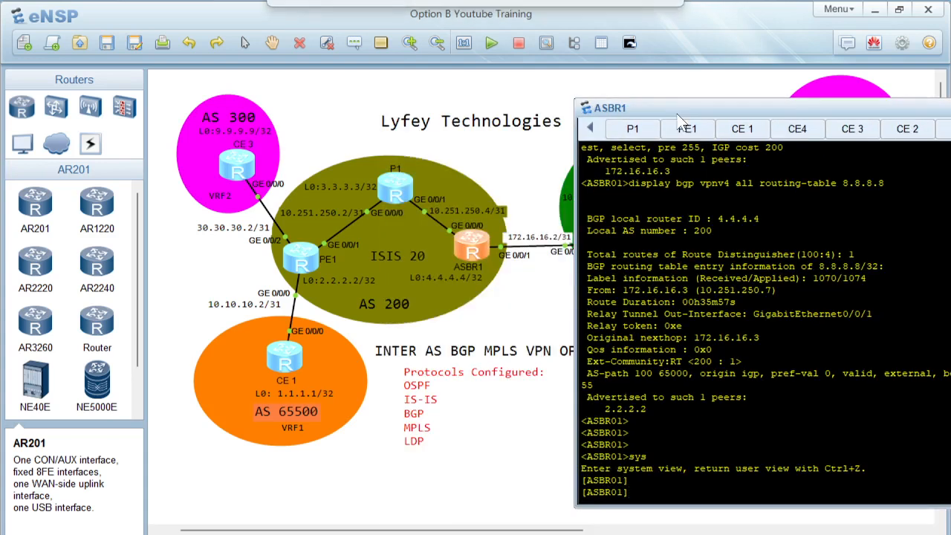
{"action": "left_click", "coordinate": [742, 128]}
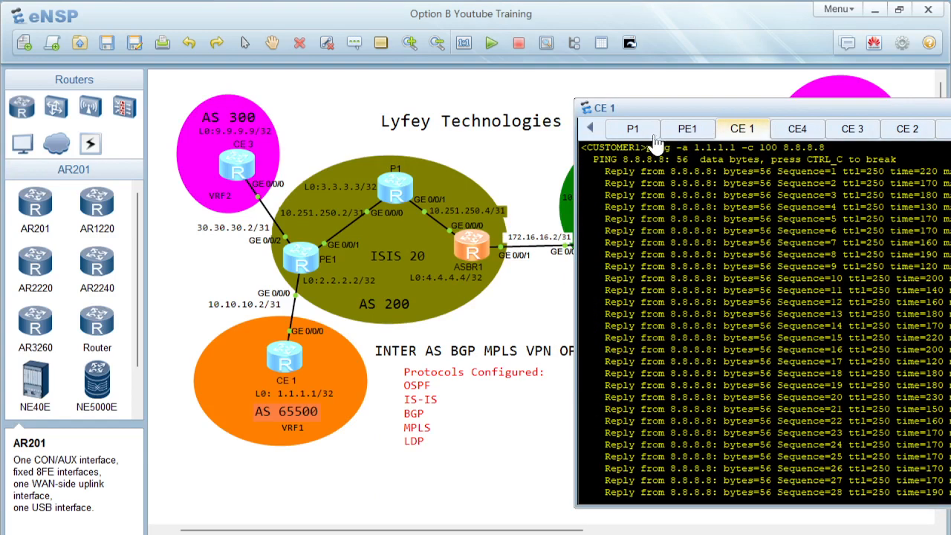
{"action": "double_click", "coordinate": [471, 254]}
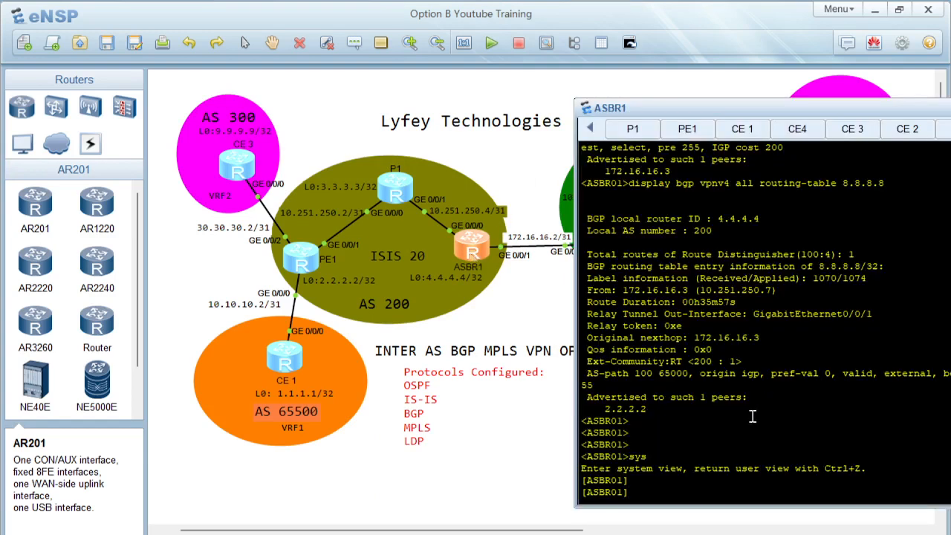
{"action": "type", "text": "interf"}
{"action": "key", "text": "Tab"}
{"action": "type", "text": "gi"}
{"action": "key", "text": "Tab"}
{"action": "type", "text": "0/0/1"}
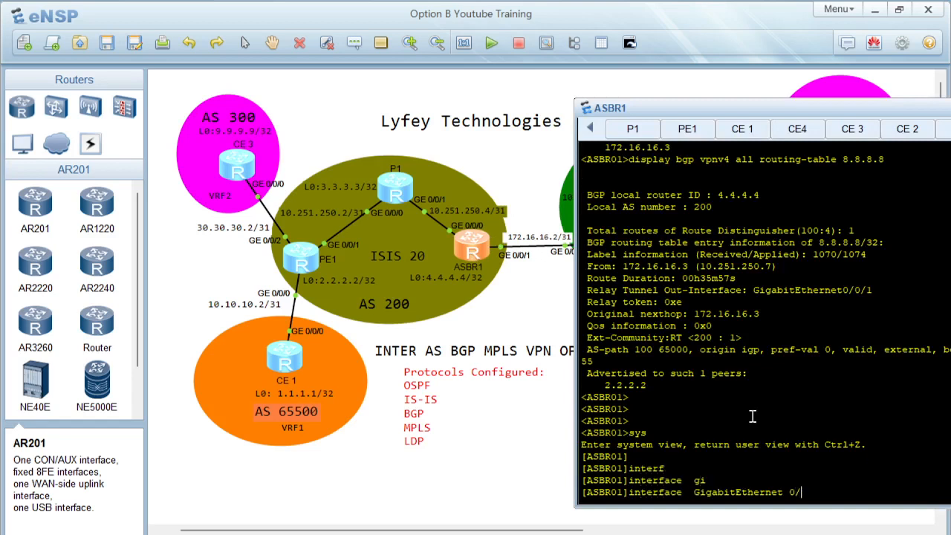
{"action": "key", "text": "Return"}
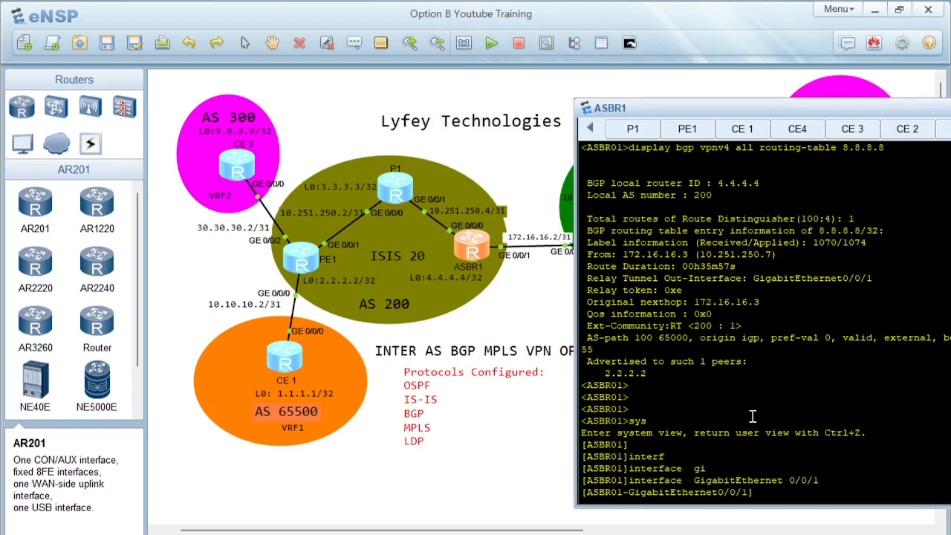
{"action": "type", "text": "undo mpls"}
{"action": "key", "text": "Return"}
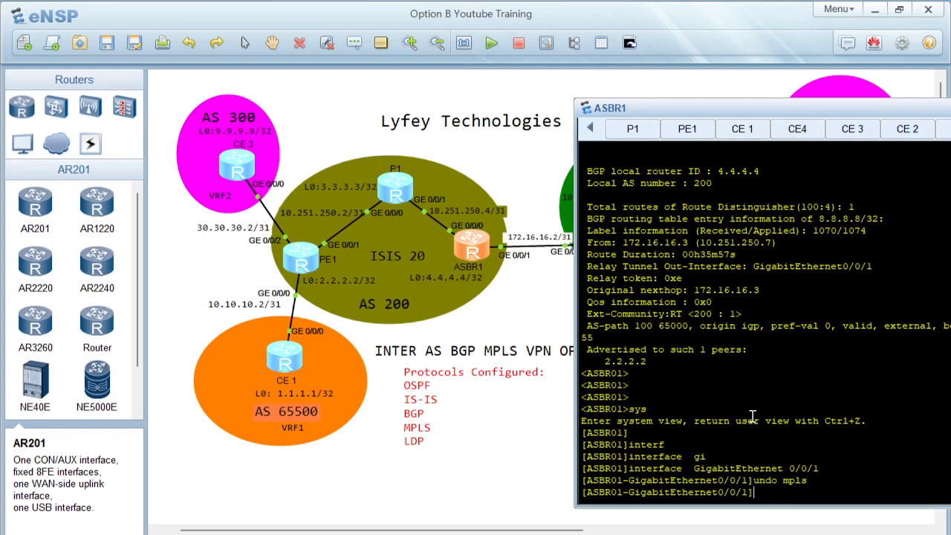
Step: On CE 1, stop the running ping and display the IP routing table
{"action": "left_click", "coordinate": [739, 137]}
{"action": "left_click_drag", "start_coordinate": [741, 108], "coordinate": [669, 96]}
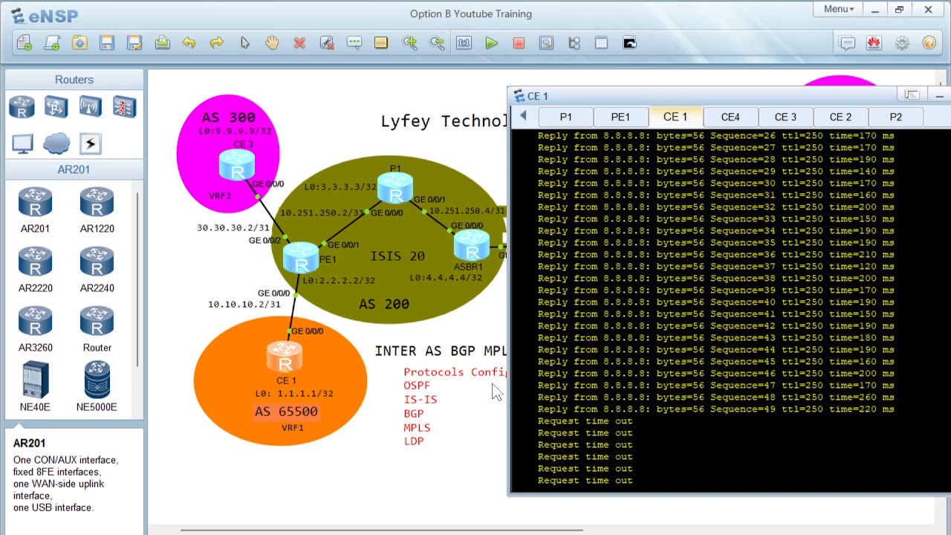
{"action": "key", "text": "ctrl+c"}
{"action": "type", "text": "displ"}
{"action": "key", "text": "Tab"}
{"action": "type", "text": "ip rou"}
{"action": "key", "text": "Tab"}
{"action": "key", "text": "Return"}
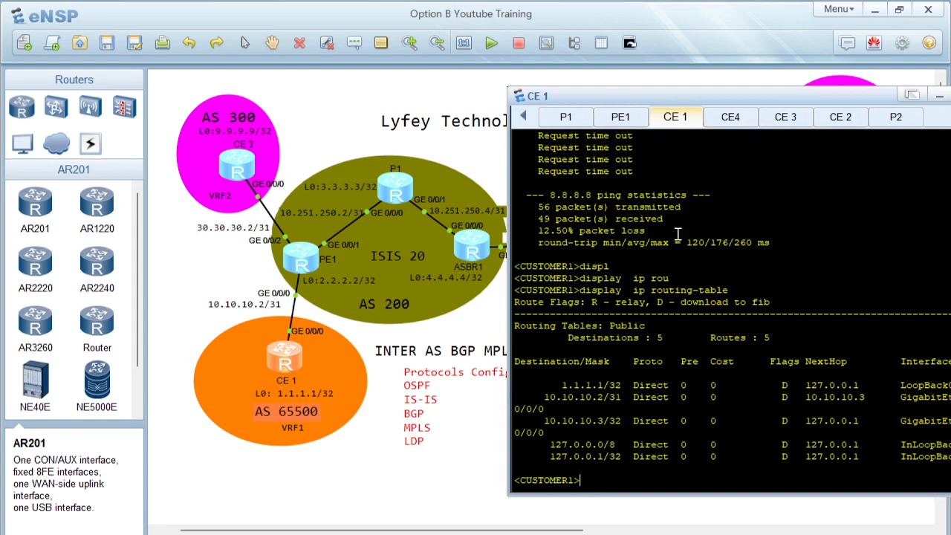
Step: On ASBR1, re-enable MPLS on interface GigabitEthernet 0/0/1
{"action": "double_click", "coordinate": [489, 254]}
{"action": "key", "text": "Return"}
{"action": "key", "text": "Return"}
{"action": "key", "text": "Return"}
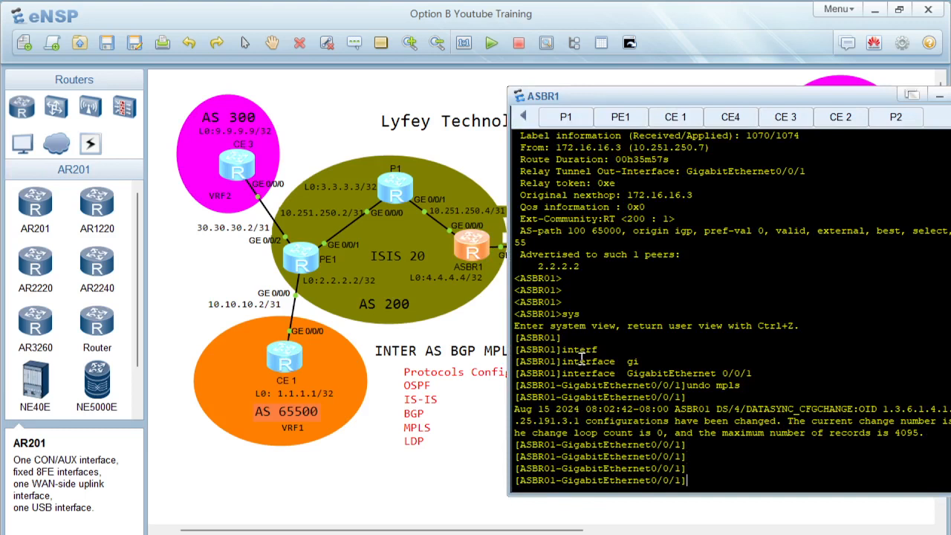
{"action": "type", "text": "mpls"}
{"action": "key", "text": "Return"}
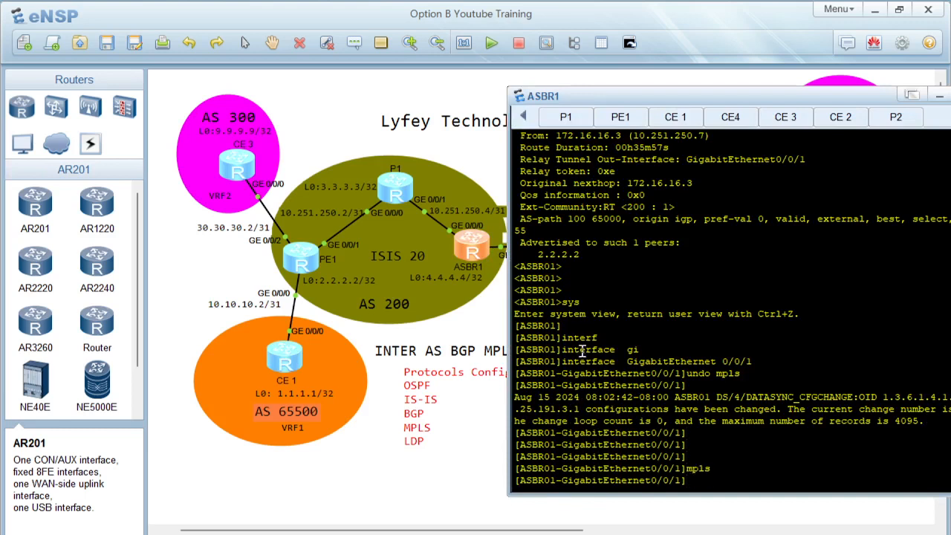
Step: On CE 1, display the IP routing table again
{"action": "left_click", "coordinate": [668, 127]}
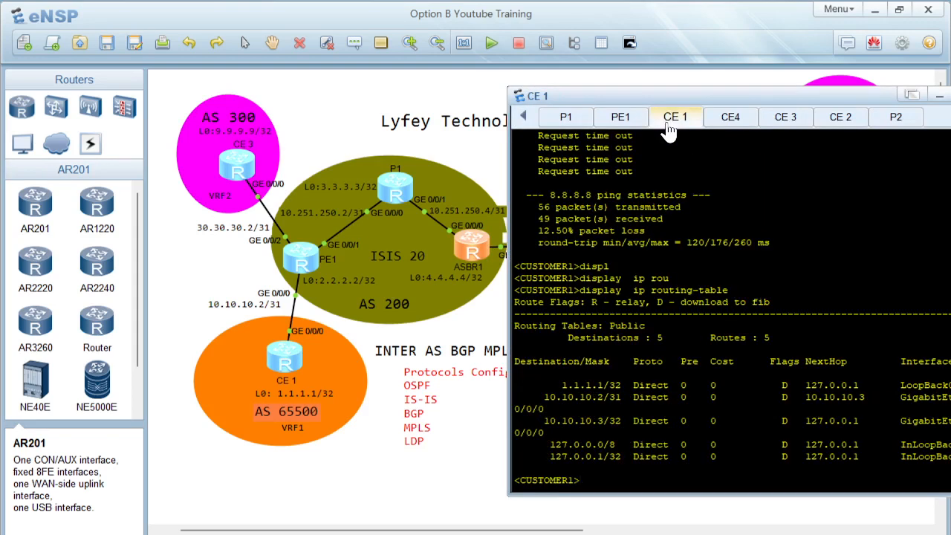
{"action": "key", "text": "Up"}
{"action": "key", "text": "Return"}
{"action": "key", "text": "Up"}
{"action": "key", "text": "Down"}
{"action": "key", "text": "Up"}
{"action": "key", "text": "Down"}
{"action": "key", "text": "Up"}
{"action": "key", "text": "Down"}
{"action": "key", "text": "Up"}
{"action": "key", "text": "Down"}
{"action": "key", "text": "Up"}
{"action": "key", "text": "Down"}
{"action": "key", "text": "Up"}
{"action": "key", "text": "Down"}
{"action": "key", "text": "Up"}
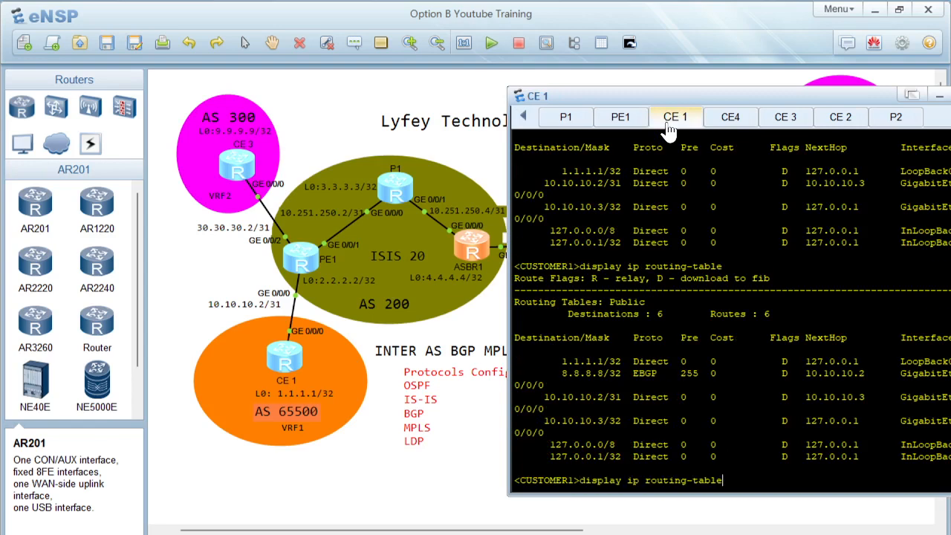
{"action": "key", "text": "Return"}
Step: On CE 1, rerun the 100-count ping to 8.8.8.8 sourced from 1.1.1.1
{"action": "key", "text": "Up"}
{"action": "key", "text": "Up"}
{"action": "key", "text": "Return"}
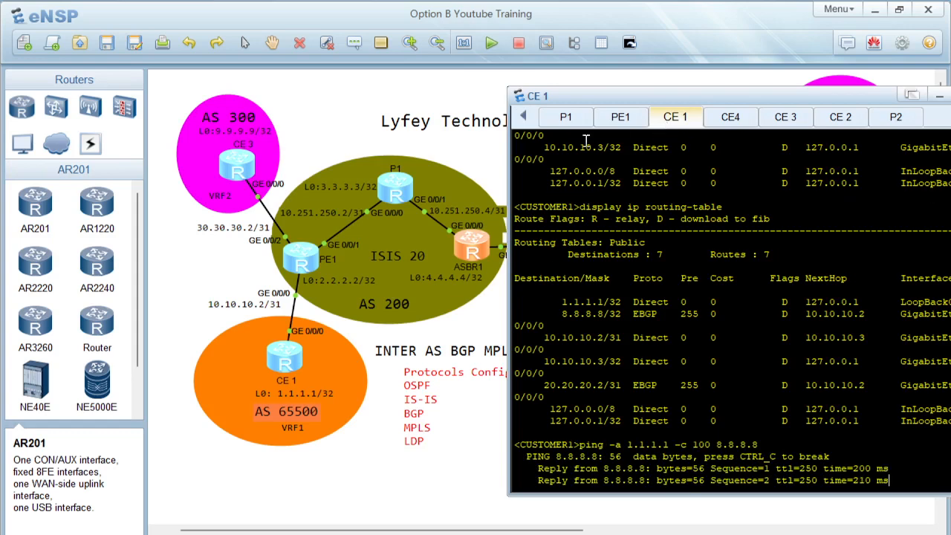
{"action": "left_click", "coordinate": [479, 448]}
{"action": "left_click", "coordinate": [471, 442]}
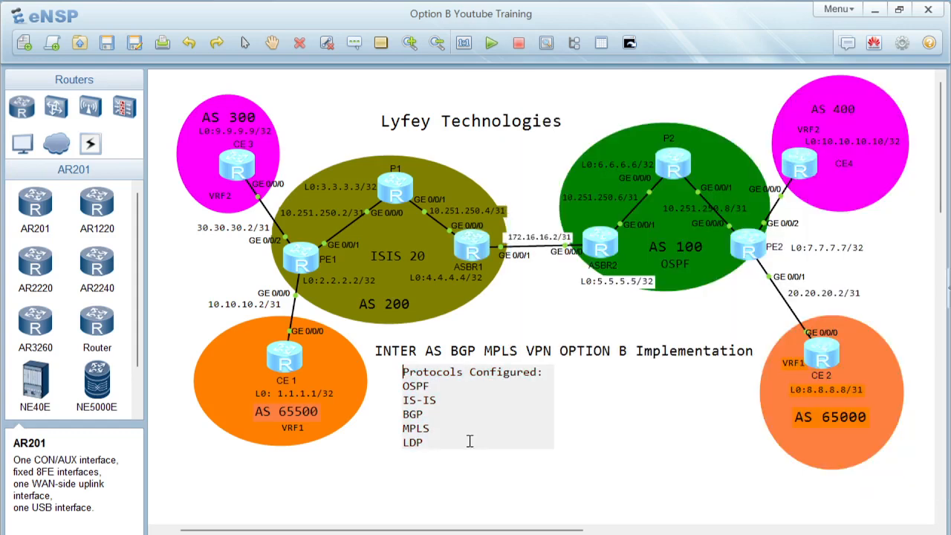
{"action": "left_click", "coordinate": [622, 439]}
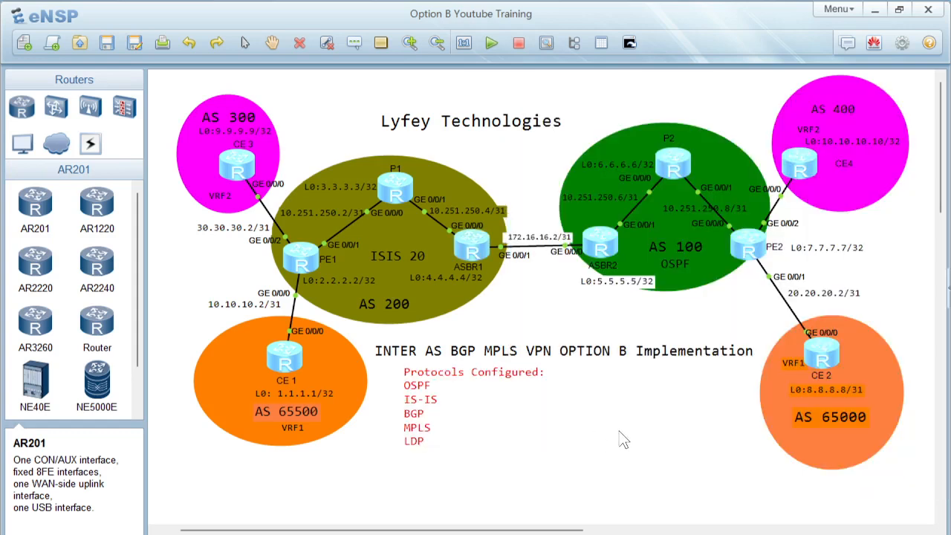